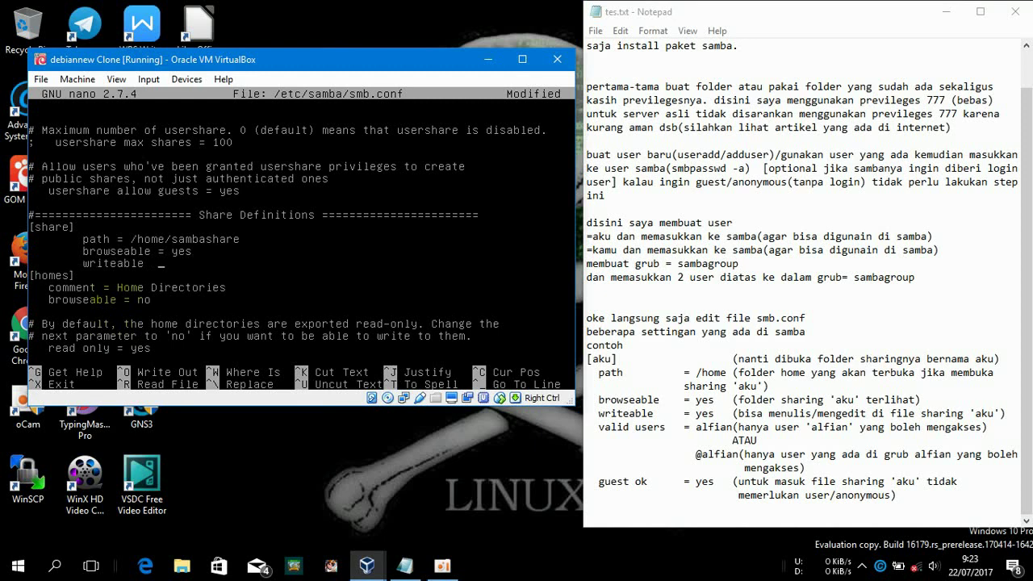
In smb.conf, set writeable = yes, add a valid users line for the Samba user, and exit nano
{"action": "type", "text": "yes"}
{"action": "key", "text": "Return"}
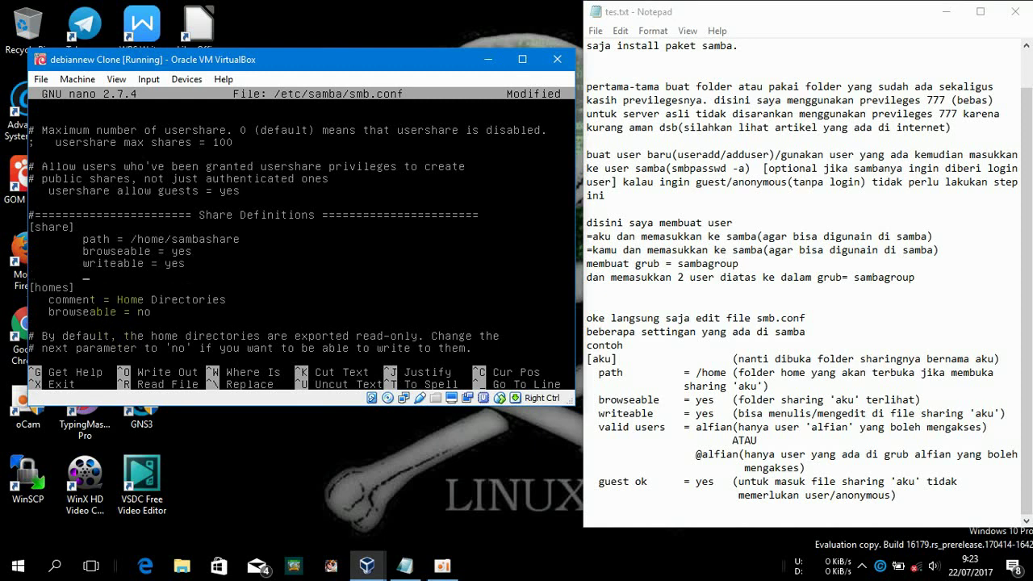
{"action": "key", "text": "BackSpace"}
{"action": "key", "text": "BackSpace"}
{"action": "type", "text": "valid users = aku"}
{"action": "key", "text": "Return"}
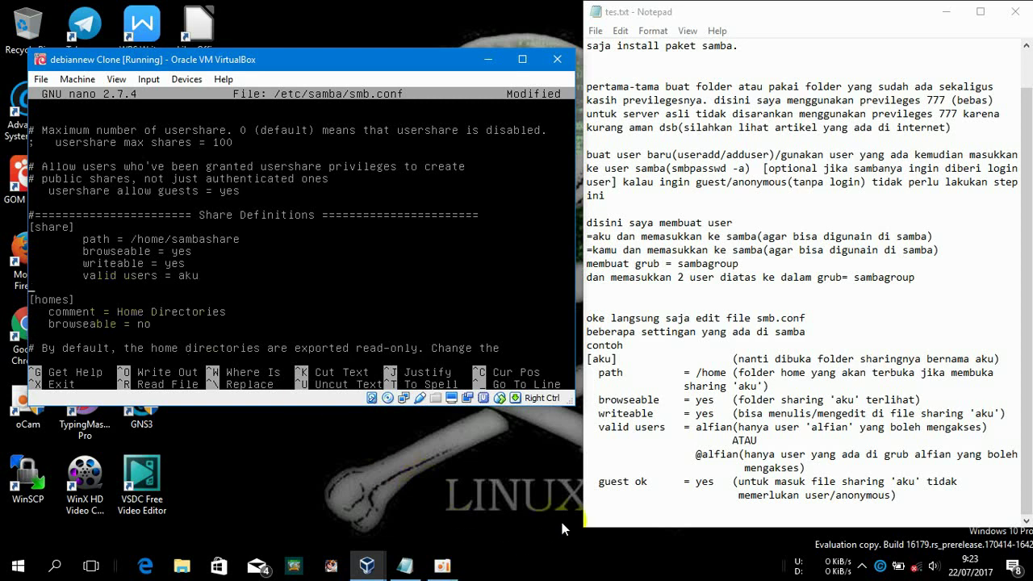
{"action": "left_click", "coordinate": [612, 521]}
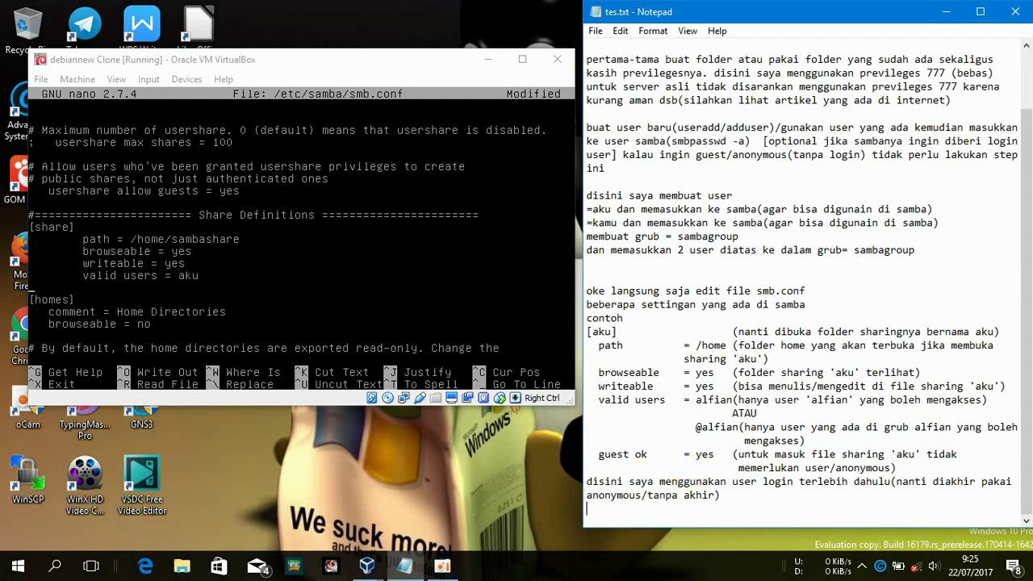
{"action": "key", "text": "alt+Tab"}
{"action": "key", "text": "ctrl+x"}
Confirm saving smb.conf and restart Samba with service smbd restart
{"action": "key", "text": "y"}
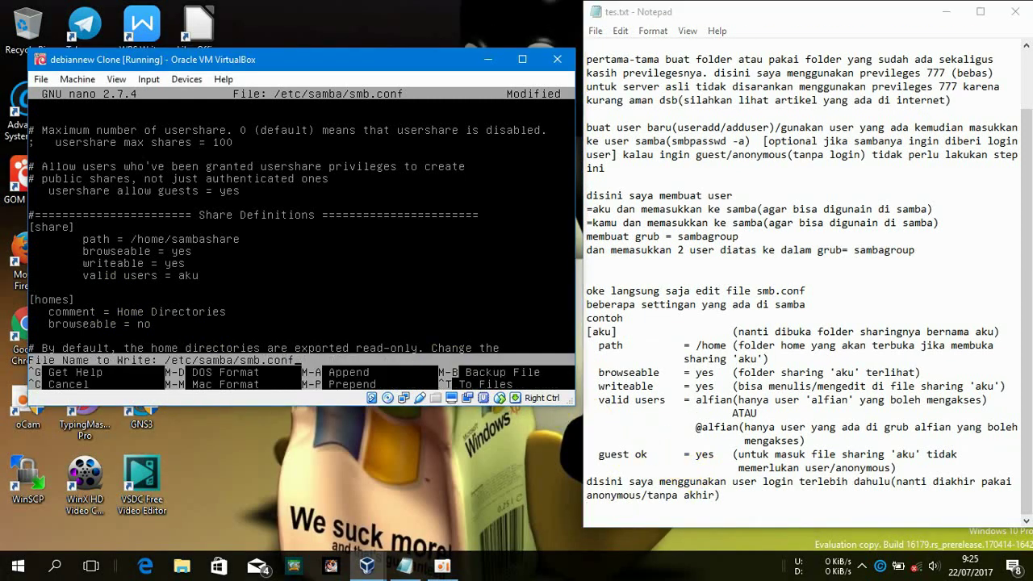
{"action": "key", "text": "Return"}
{"action": "type", "text": "service "}
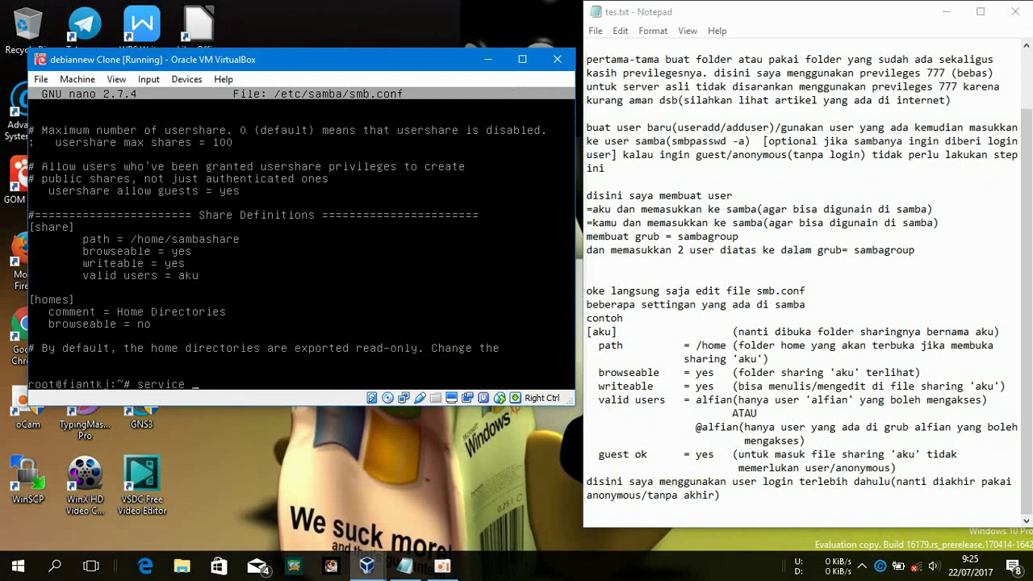
{"action": "type", "text": "smbd restart"}
{"action": "key", "text": "Return"}
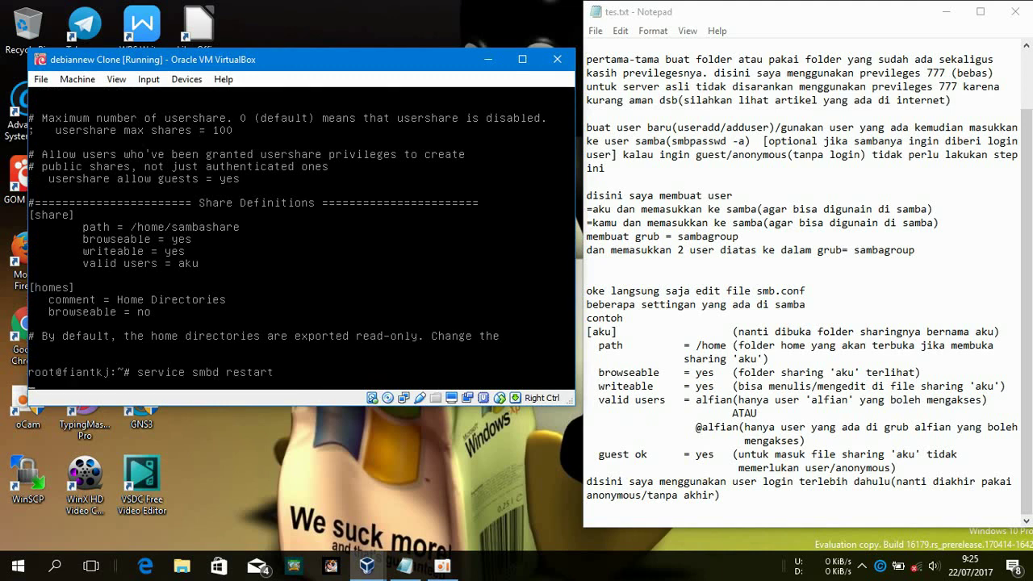
Note 'setelah itu restart service dan cek di client' in Notepad and bring up This PC
{"action": "left_click", "coordinate": [817, 513]}
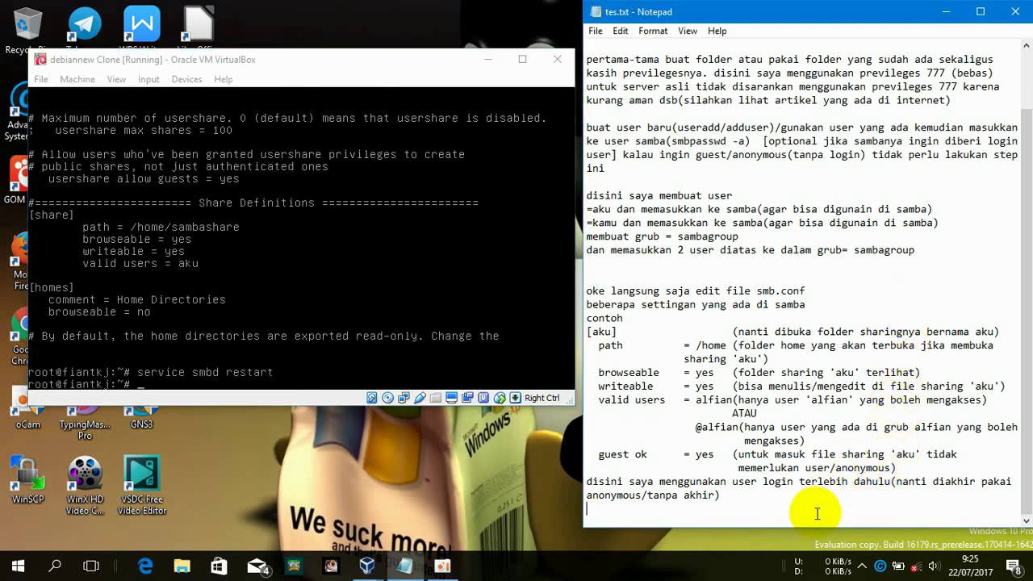
{"action": "type", "text": "s"}
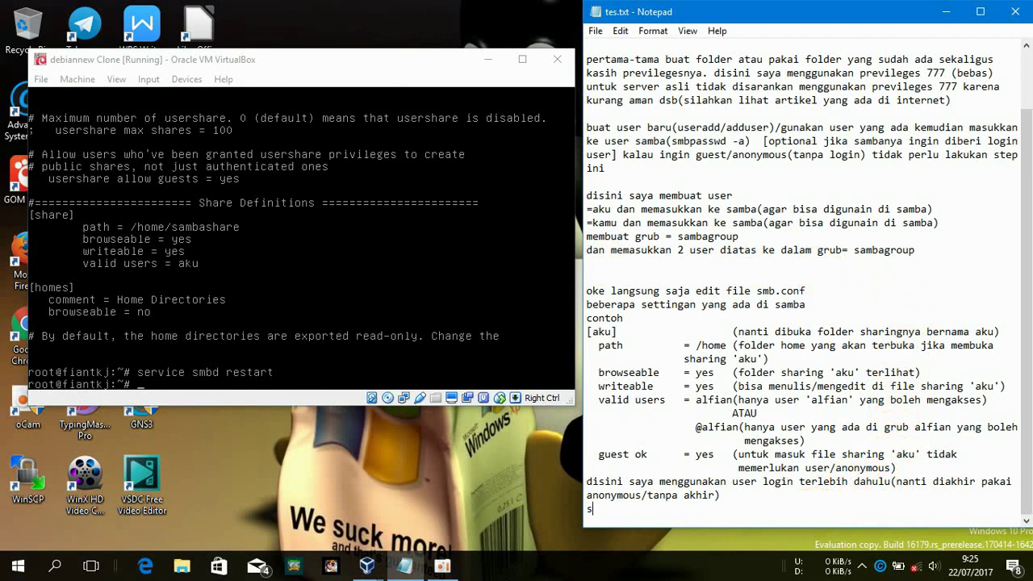
{"action": "type", "text": "etelah itu restart"}
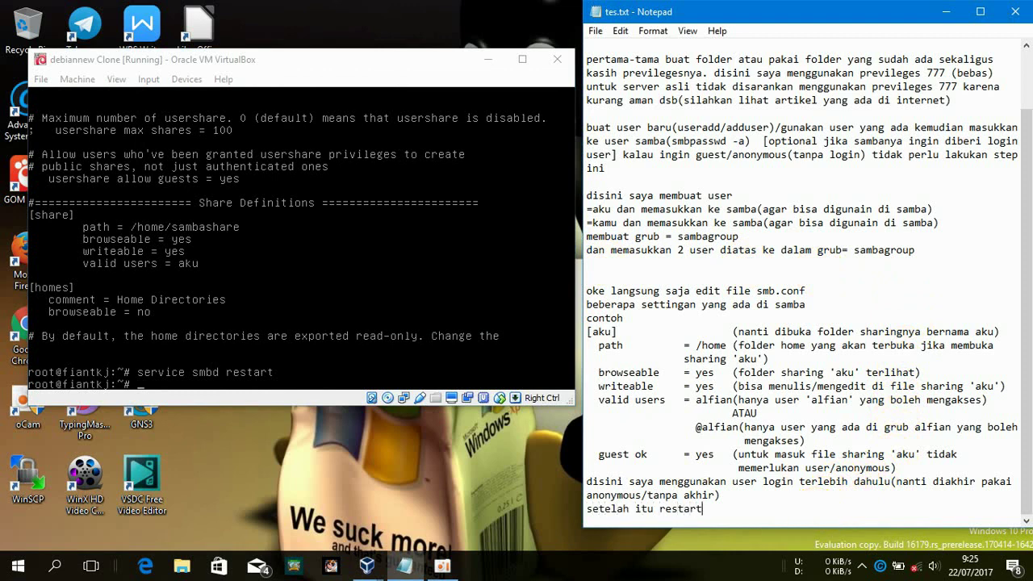
{"action": "type", "text": " service dan cek di"}
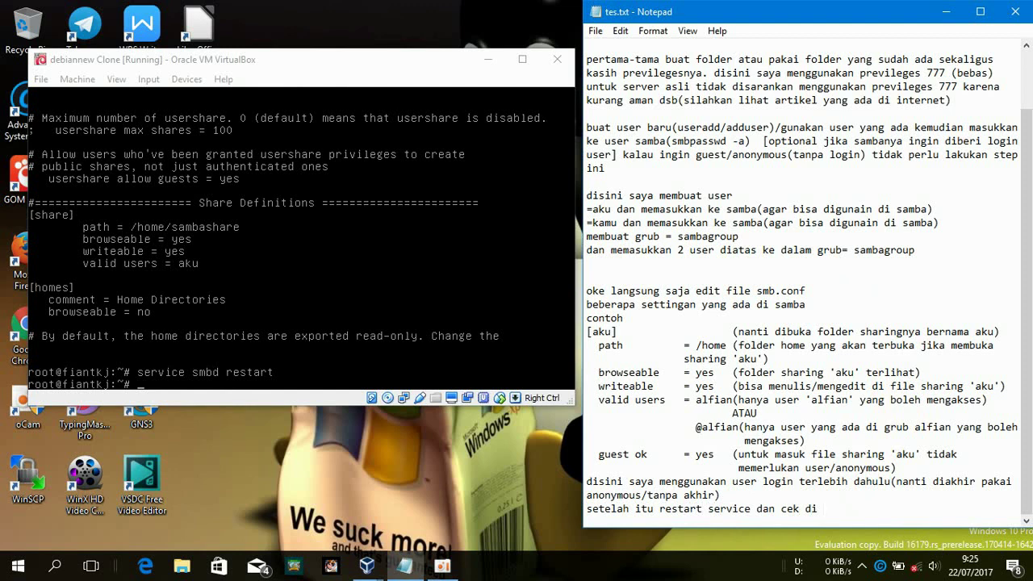
{"action": "type", "text": "client"}
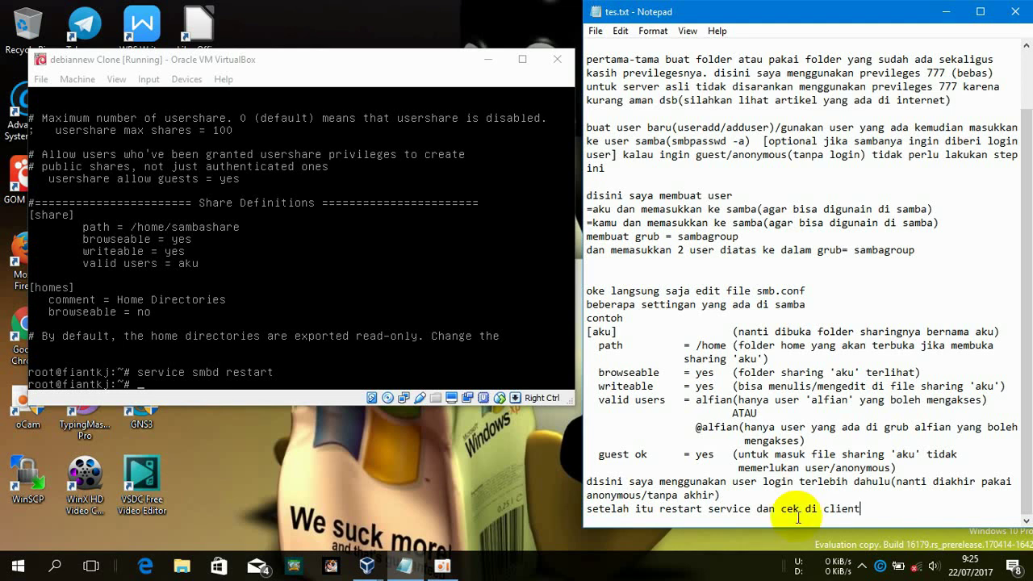
{"action": "left_click", "coordinate": [193, 562]}
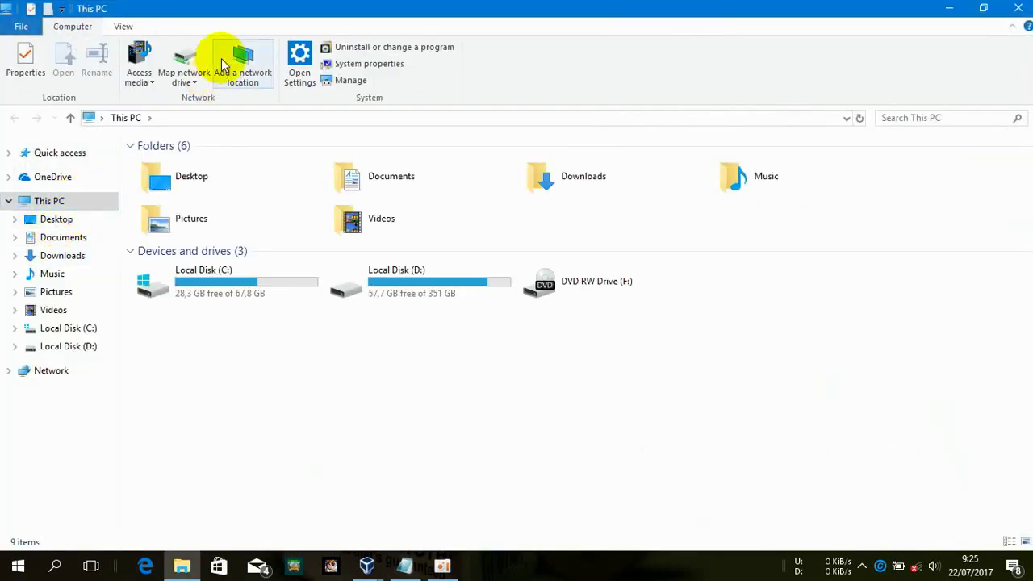
Map a network drive with letter A: and folder \\192.168.32.33\share
{"action": "left_click", "coordinate": [194, 59]}
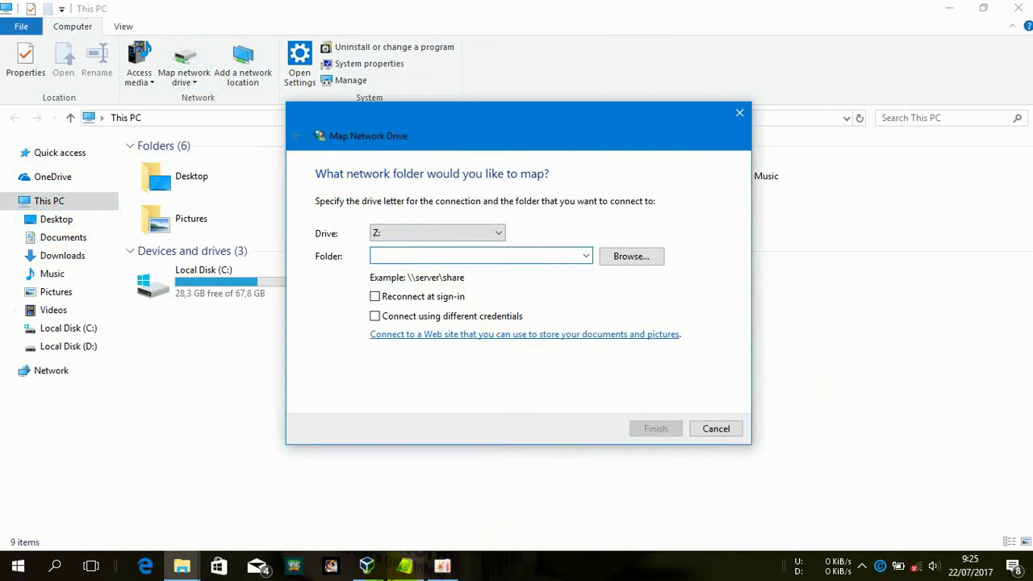
{"action": "left_click", "coordinate": [405, 566]}
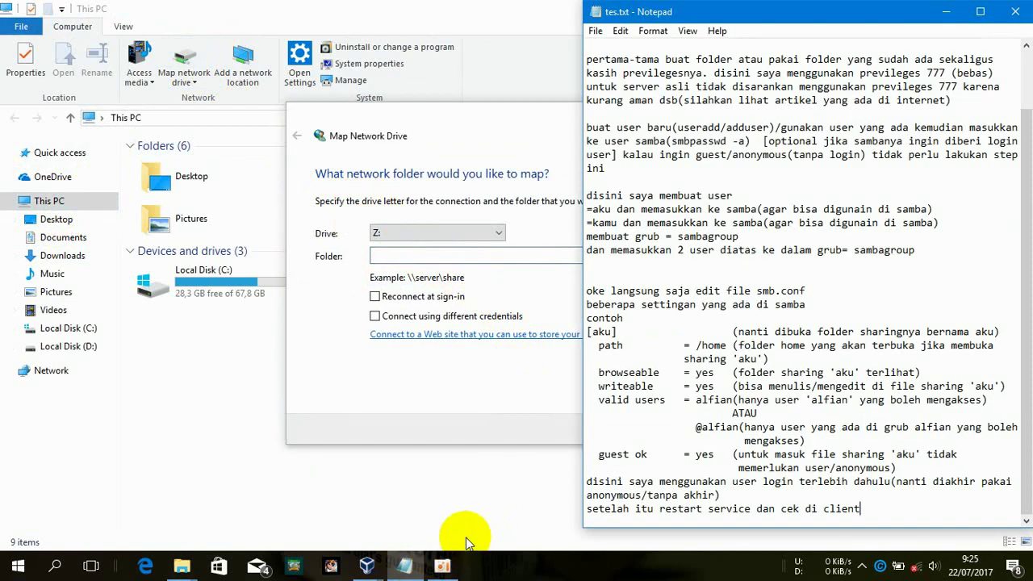
{"action": "key", "text": "Return"}
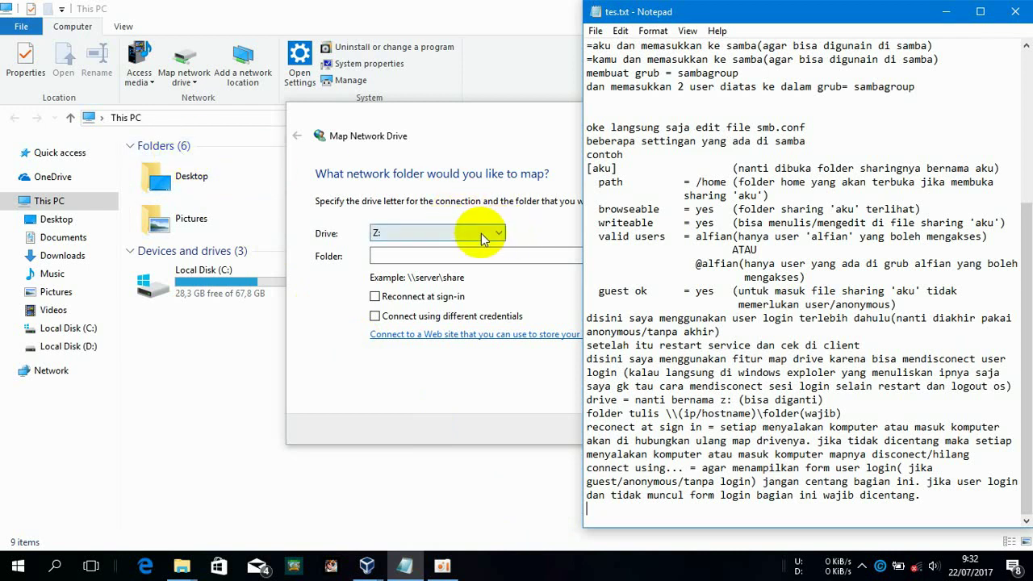
{"action": "left_click", "coordinate": [481, 233]}
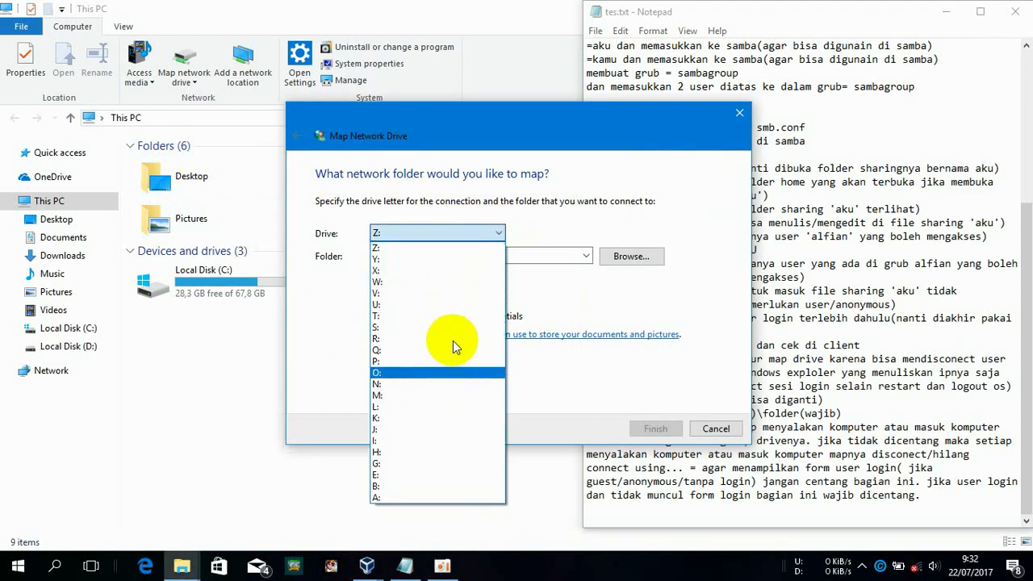
{"action": "left_click", "coordinate": [427, 498]}
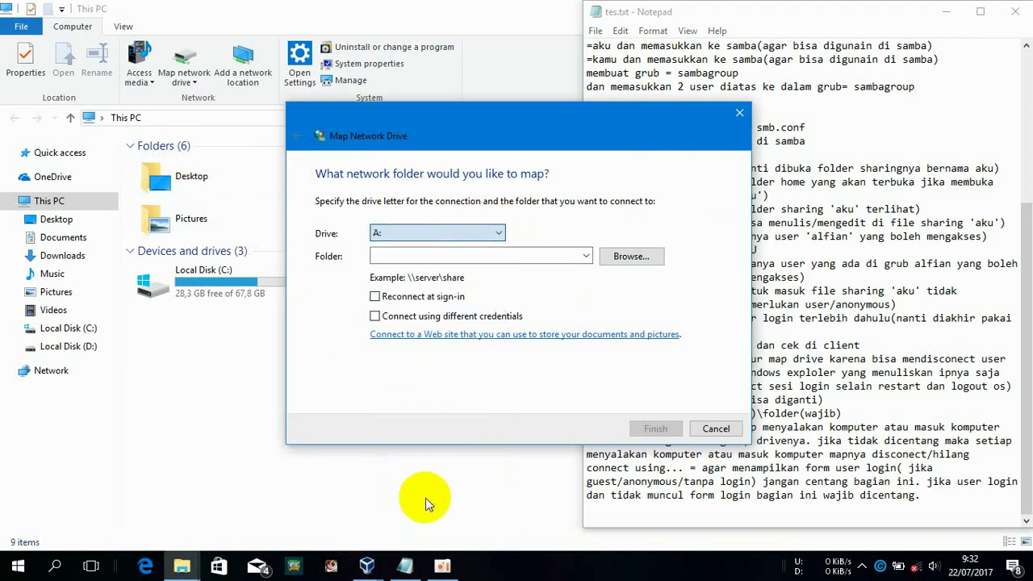
{"action": "left_click", "coordinate": [578, 256]}
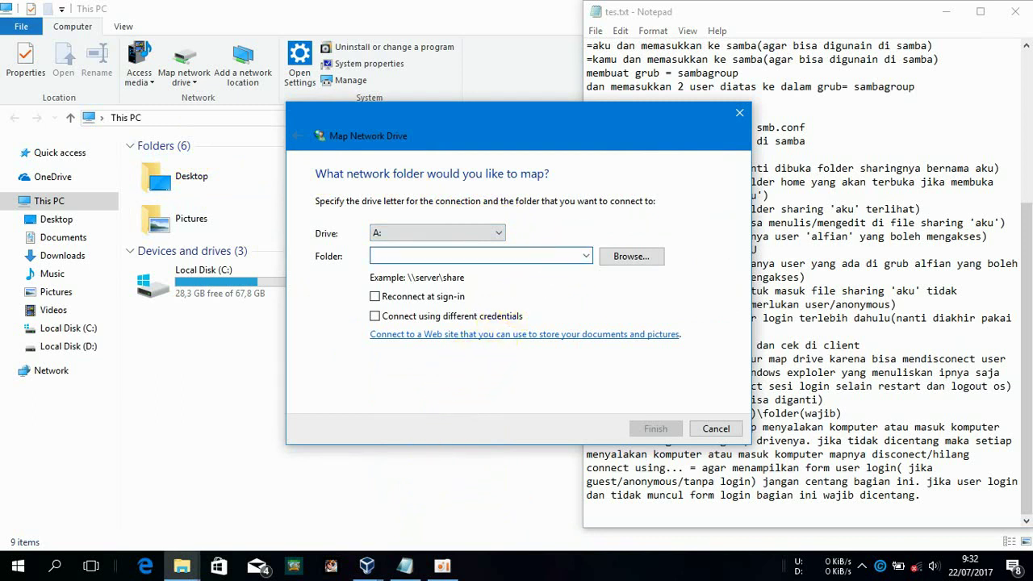
{"action": "type", "text": "\\192.168.32.33"}
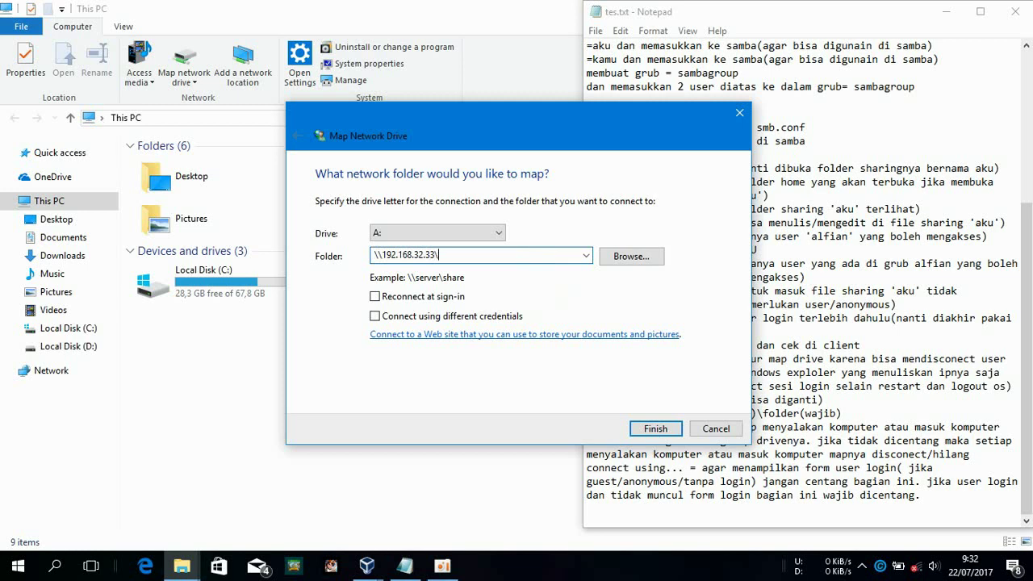
{"action": "type", "text": "\\share"}
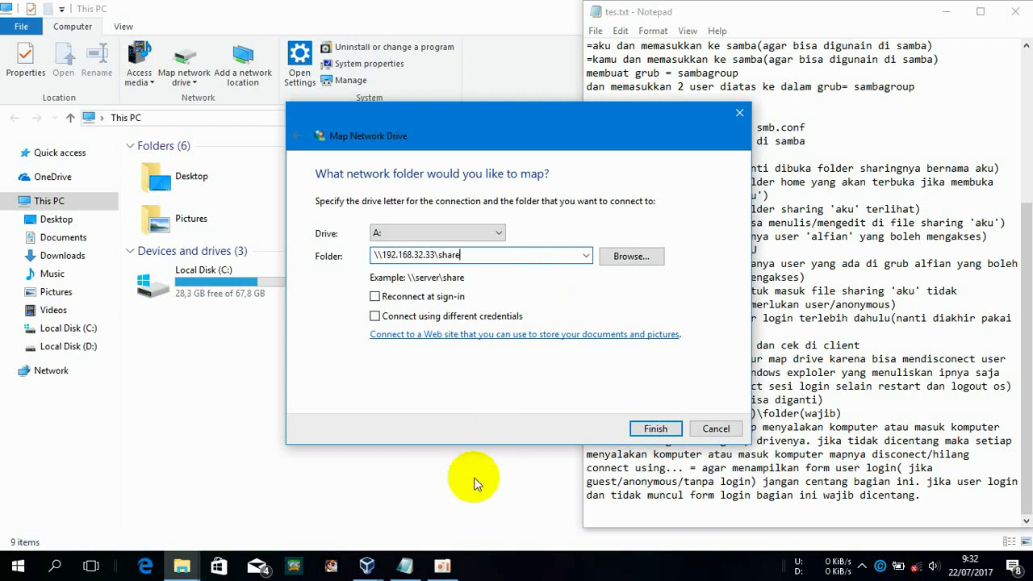
Tick Reconnect at sign-in and finish the mapping
{"action": "mouse_move", "coordinate": [379, 563]}
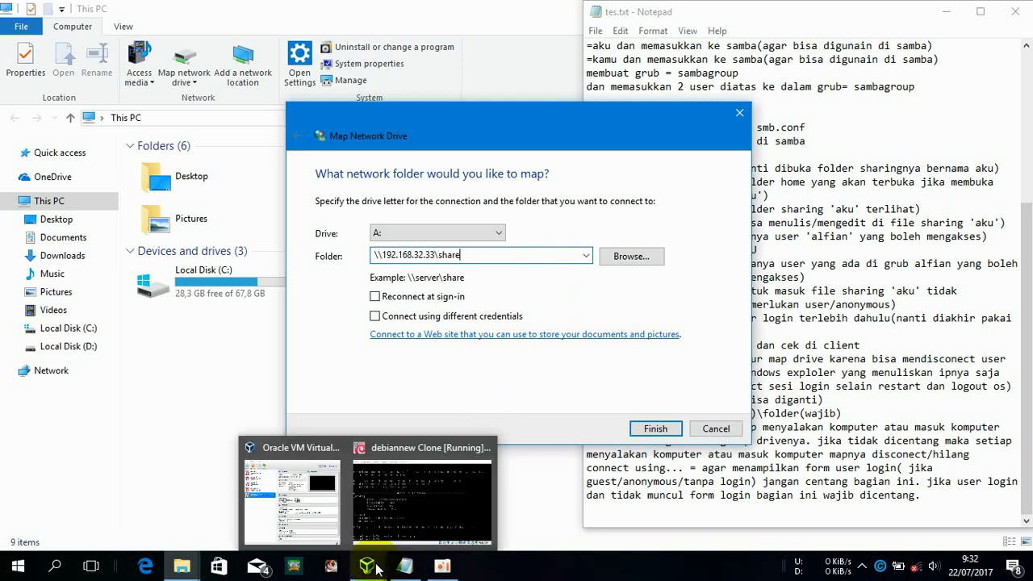
{"action": "left_click", "coordinate": [404, 501]}
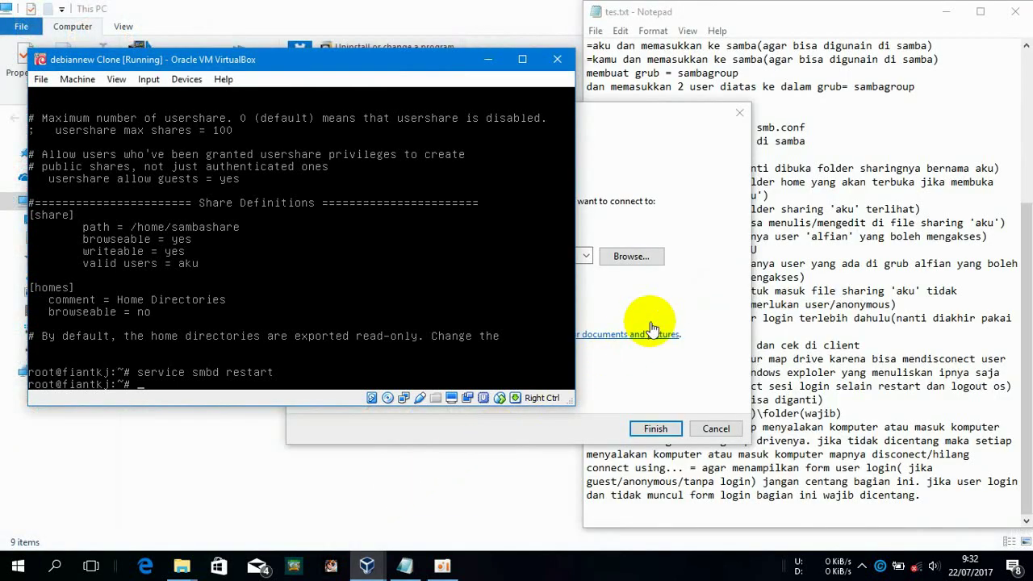
{"action": "left_click", "coordinate": [668, 310]}
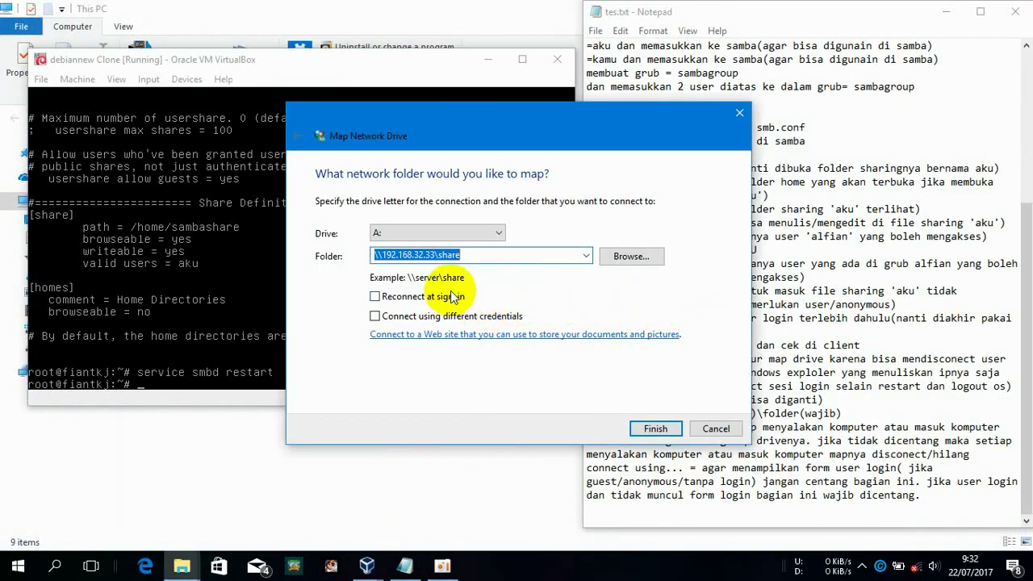
{"action": "left_click", "coordinate": [438, 300]}
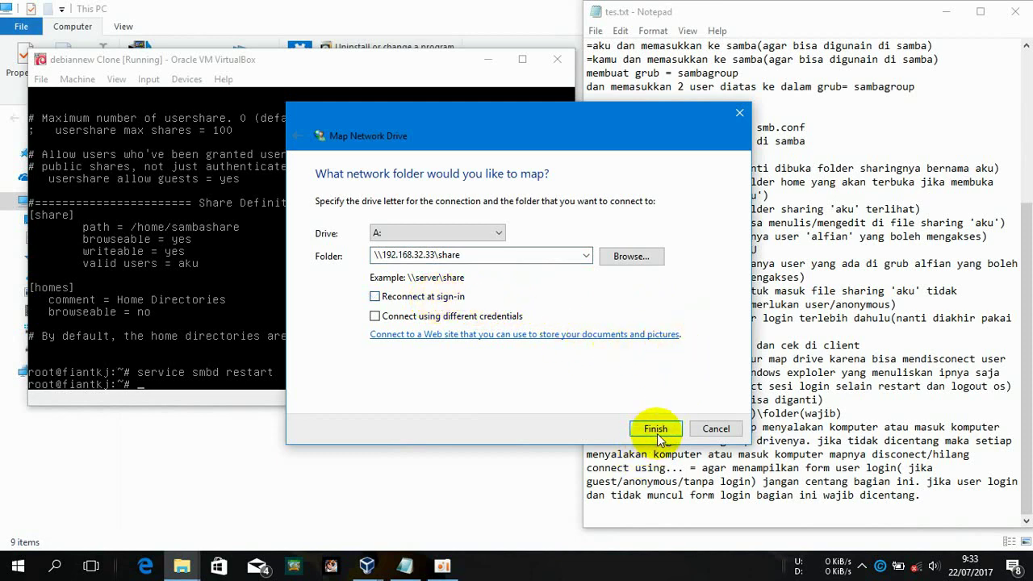
{"action": "left_click", "coordinate": [657, 434]}
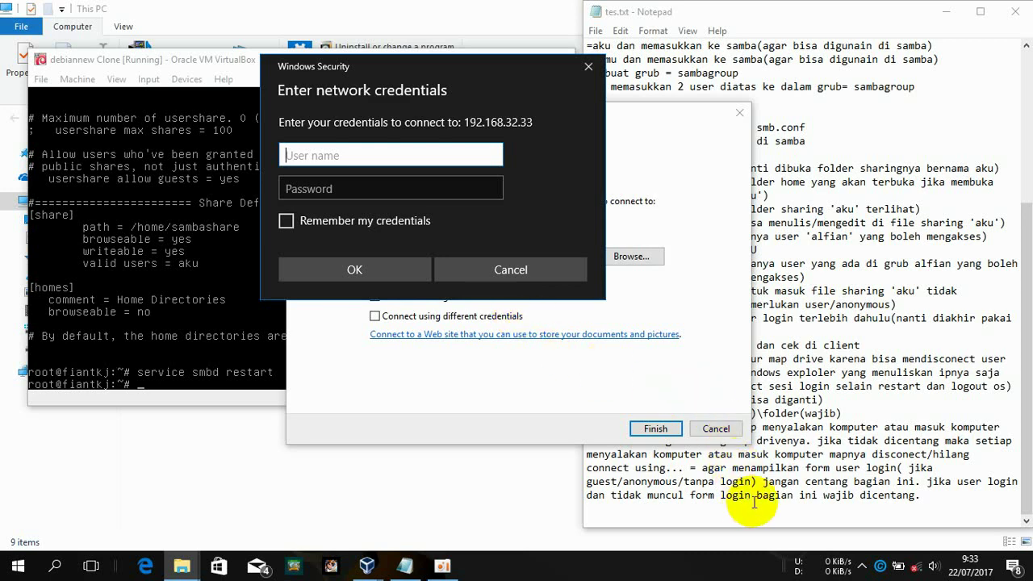
Note in Notepad that a login form appears even without ticking the option
{"action": "left_click", "coordinate": [921, 504]}
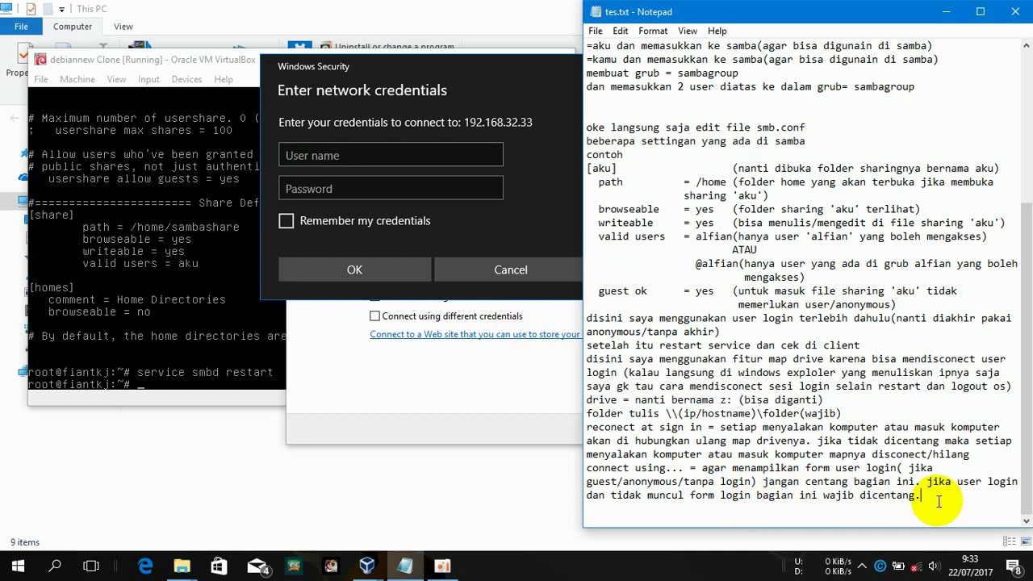
{"action": "key", "text": "Return"}
{"action": "type", "text": "disini muncul form login walaupun gk dicentang. oke langsung saja isikan user dan passwordnya"}
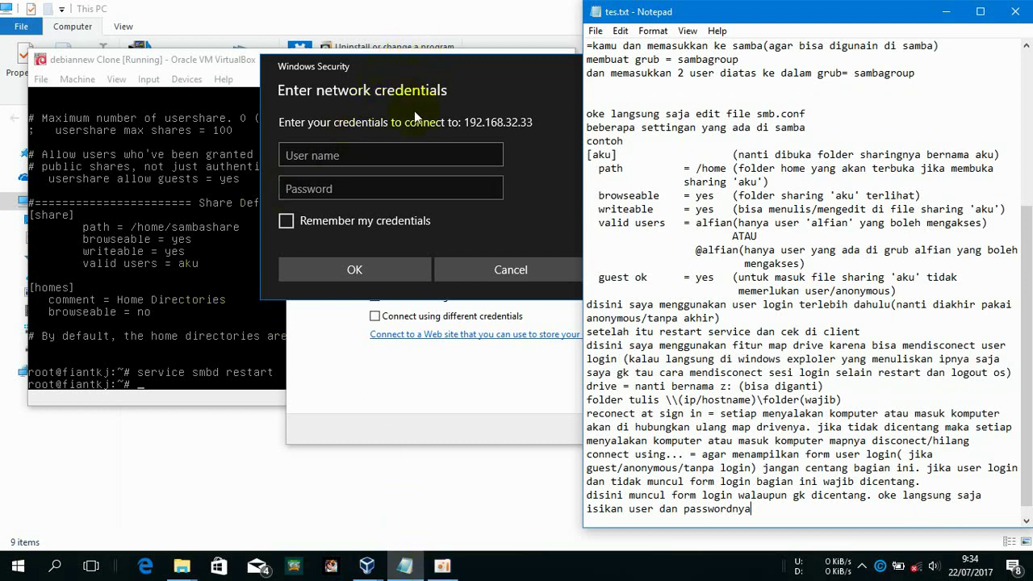
Sign in to 192.168.32.33 with the Samba user's name and password to open drive A:
{"action": "left_click", "coordinate": [393, 157]}
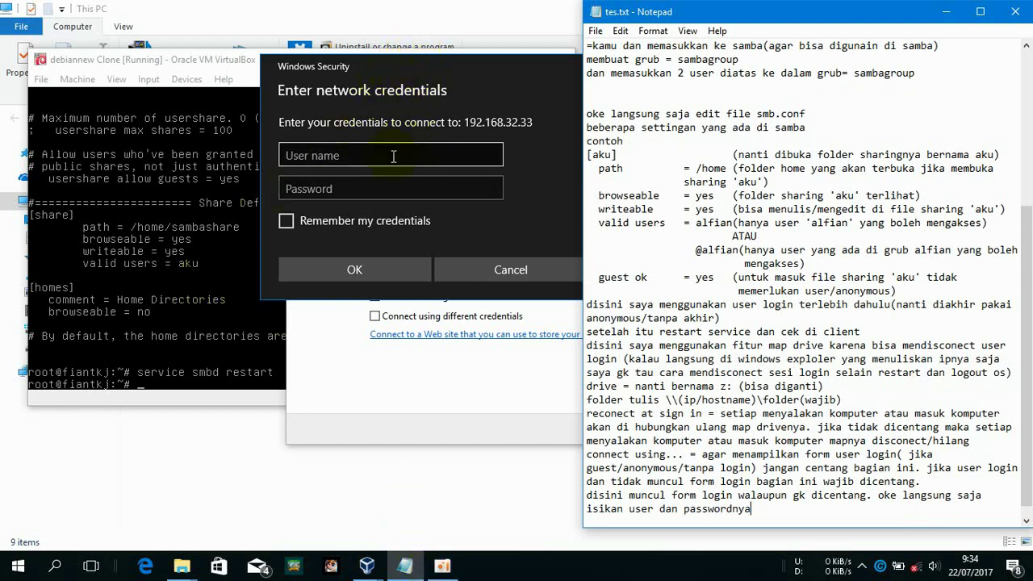
{"action": "left_click", "coordinate": [393, 158]}
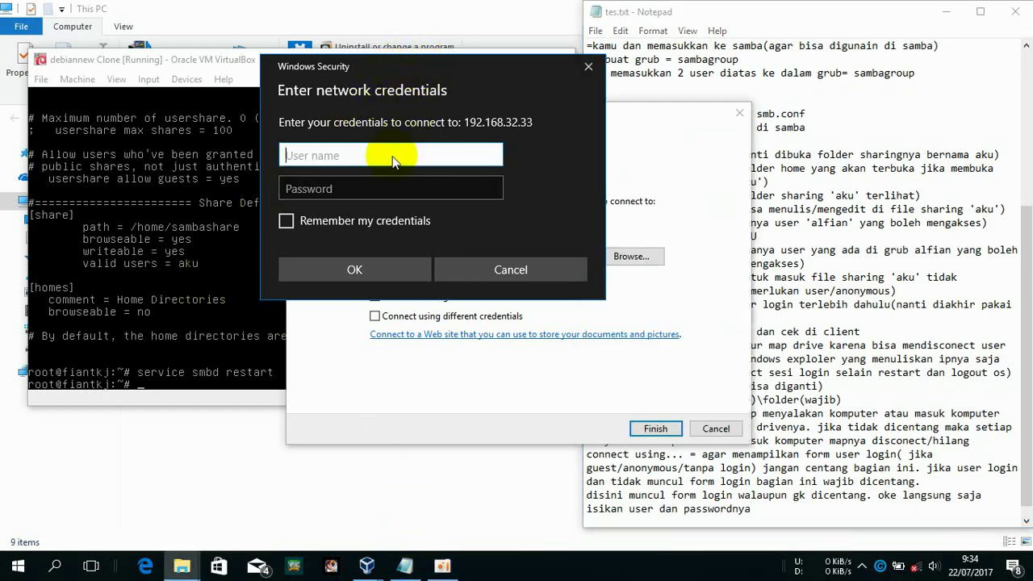
{"action": "type", "text": "aku"}
{"action": "key", "text": "Tab"}
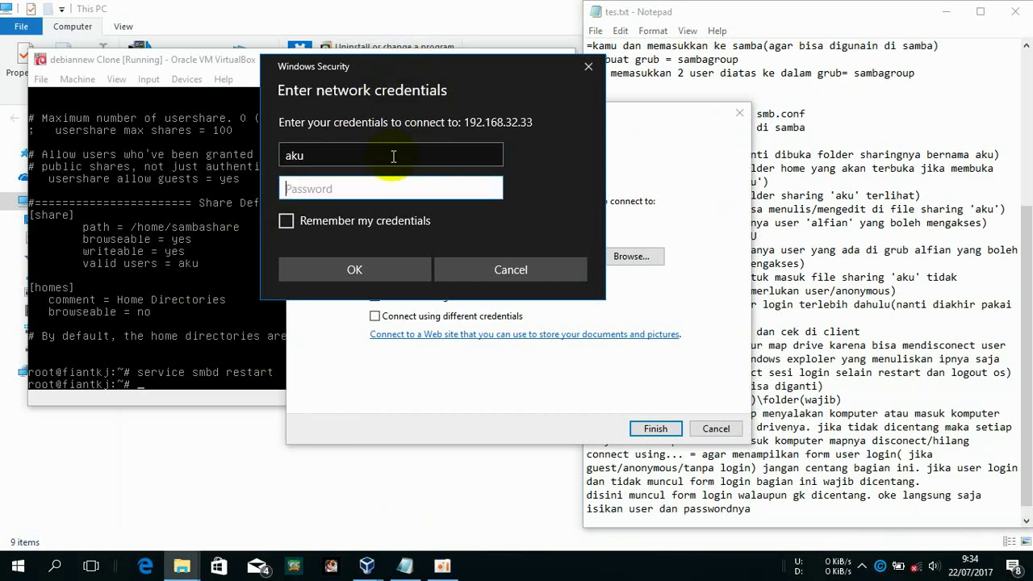
{"action": "type", "text": "aku"}
{"action": "key", "text": "Return"}
{"action": "key", "text": "alt+Tab"}
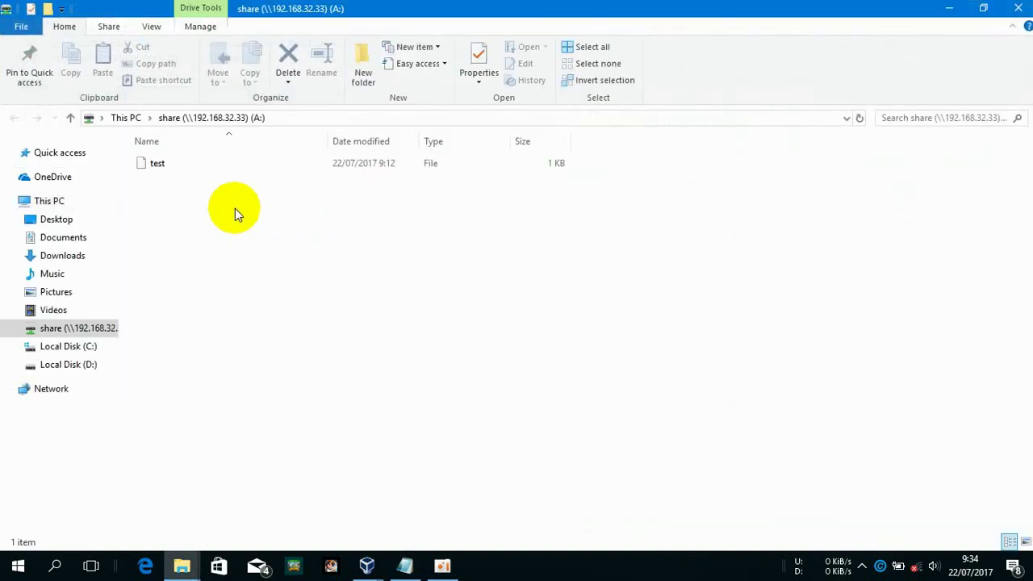
Create a New Text Document.txt with its default name on the share (A:)
{"action": "right_click", "coordinate": [303, 266]}
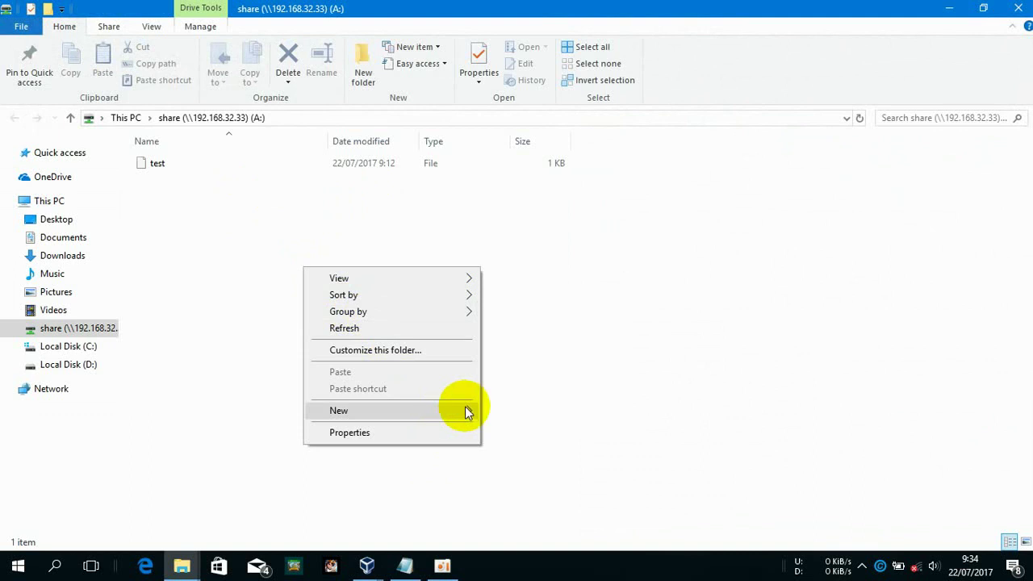
{"action": "mouse_move", "coordinate": [466, 413]}
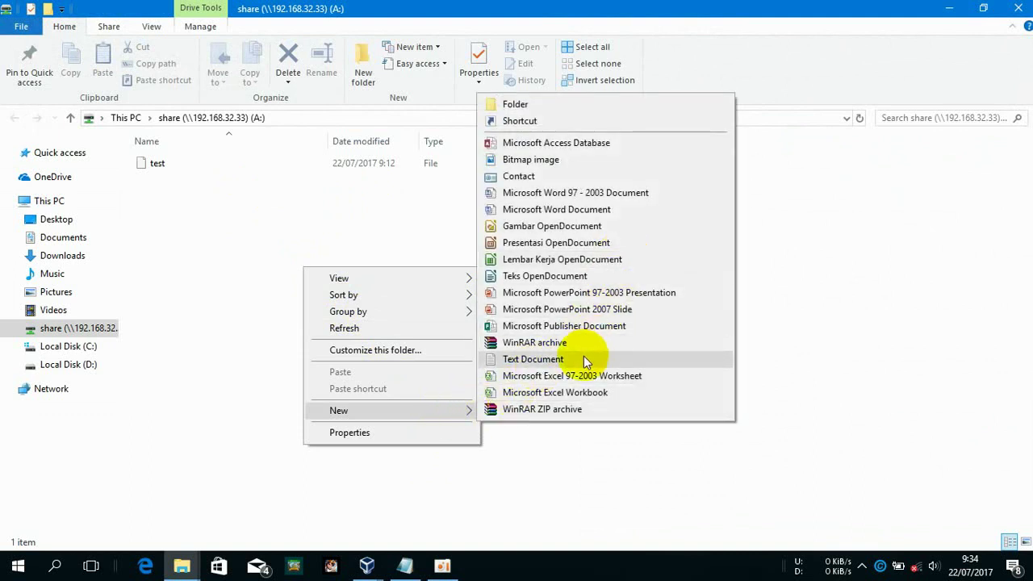
{"action": "left_click", "coordinate": [584, 359]}
{"action": "key", "text": "Return"}
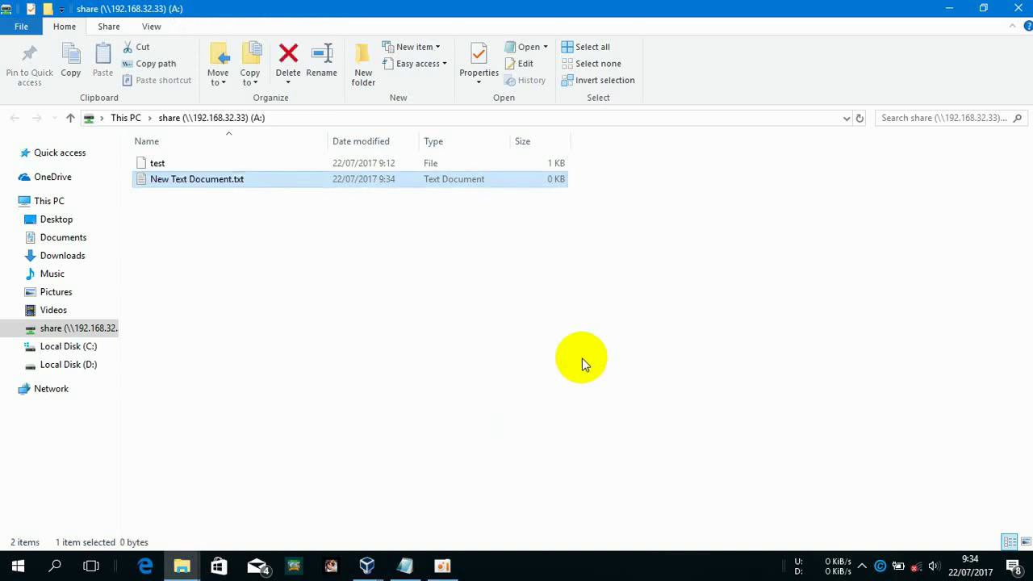
{"action": "left_click", "coordinate": [63, 203]}
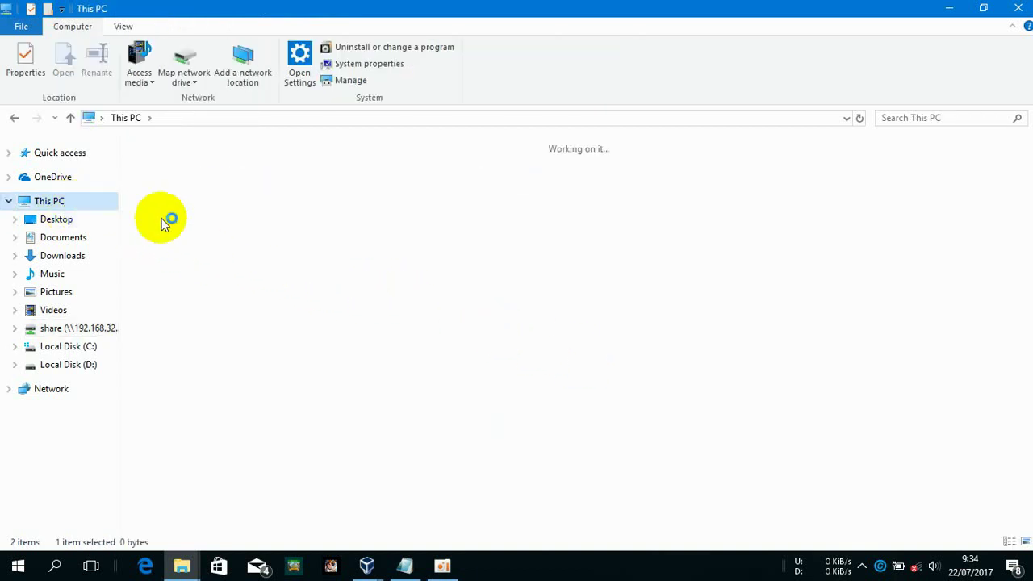
On the Debian VM, list /home/sambashare/ with ls to confirm the new file
{"action": "mouse_move", "coordinate": [367, 565]}
{"action": "left_click", "coordinate": [424, 494]}
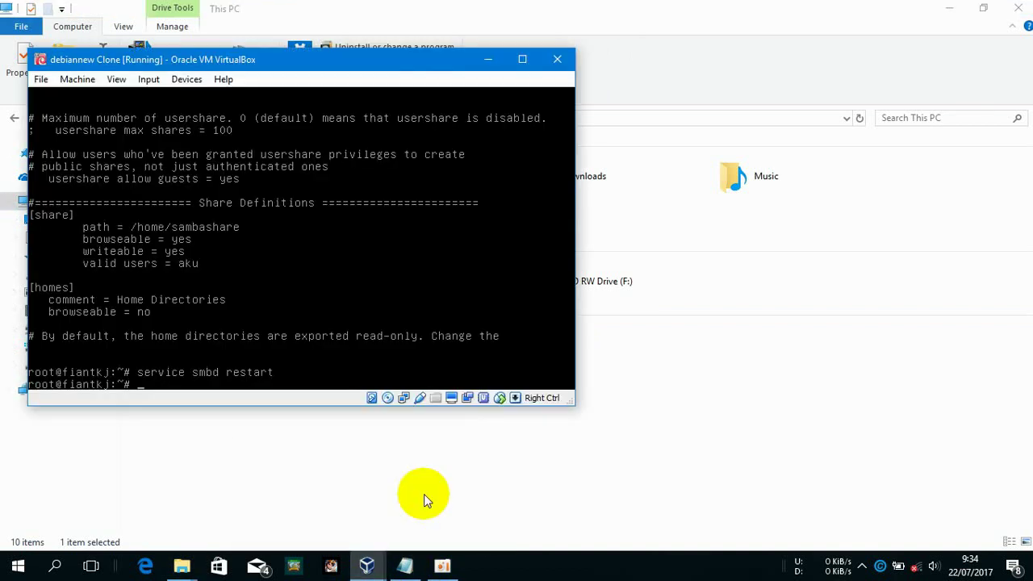
{"action": "key", "text": "Up"}
{"action": "key", "text": "Down"}
{"action": "type", "text": "id /g"}
{"action": "key", "text": "BackSpace"}
{"action": "type", "text": "home/sambashare/"}
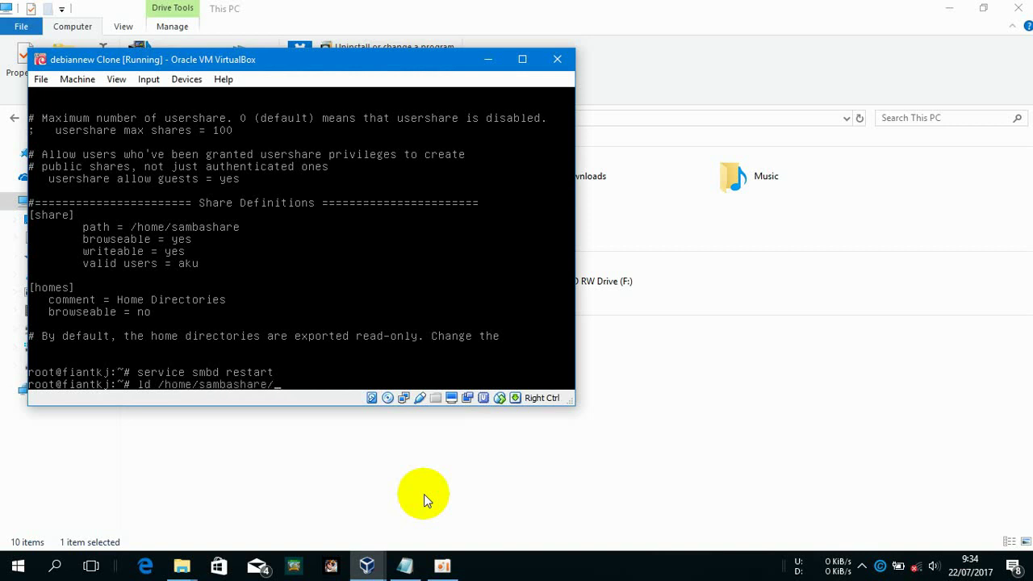
{"action": "key", "text": "Return"}
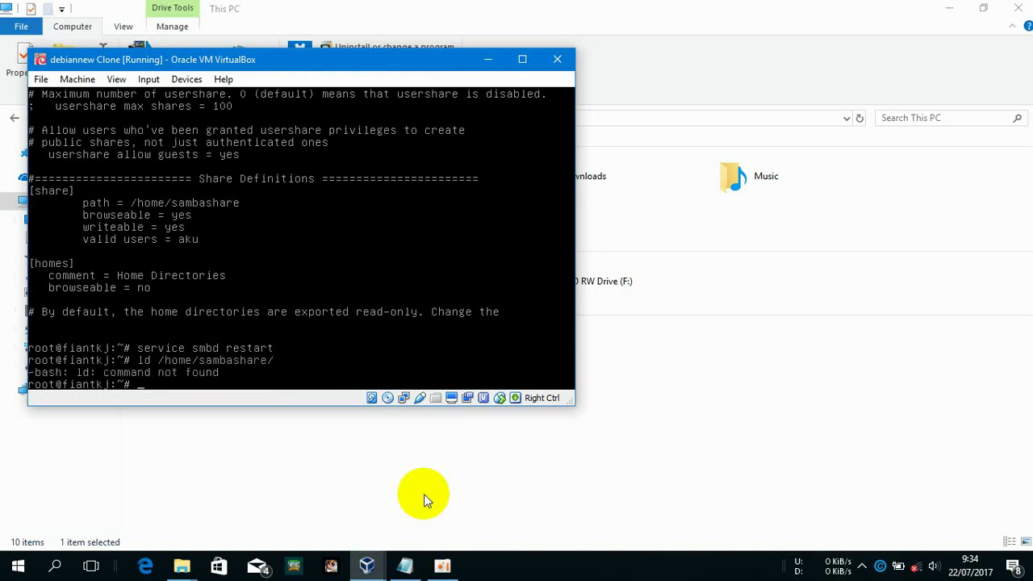
{"action": "key", "text": "Up"}
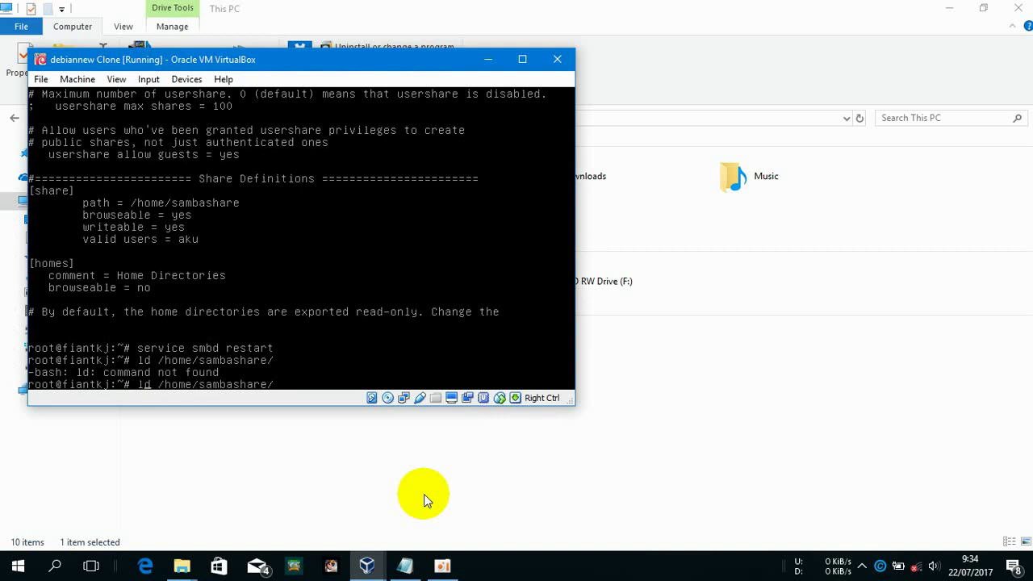
{"action": "key", "text": "BackSpace"}
{"action": "type", "text": "s"}
{"action": "key", "text": "Return"}
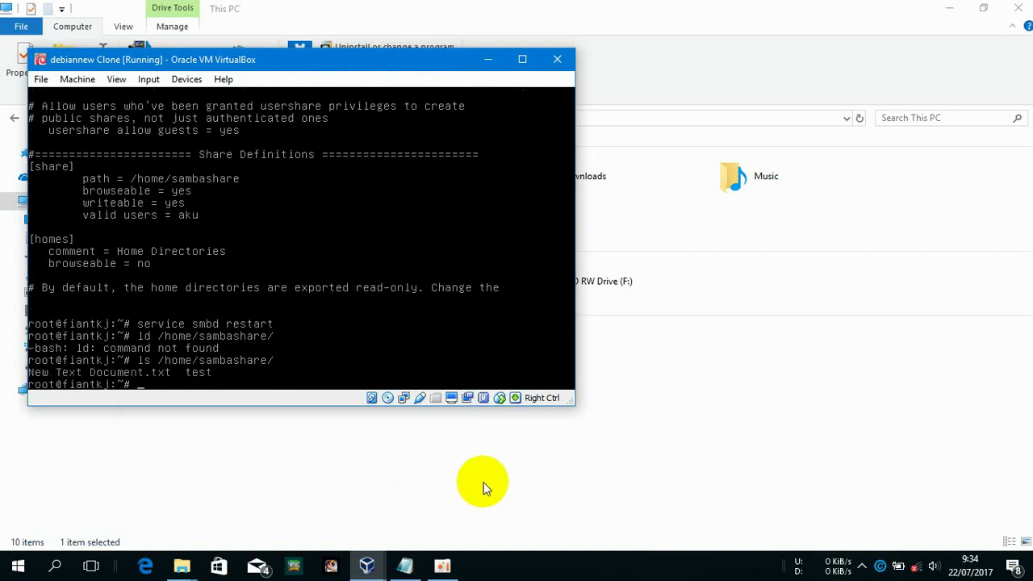
Open the share (A:) drive in File Explorer to check its files, then return to This PC
{"action": "left_click", "coordinate": [685, 452]}
{"action": "left_click", "coordinate": [204, 332]}
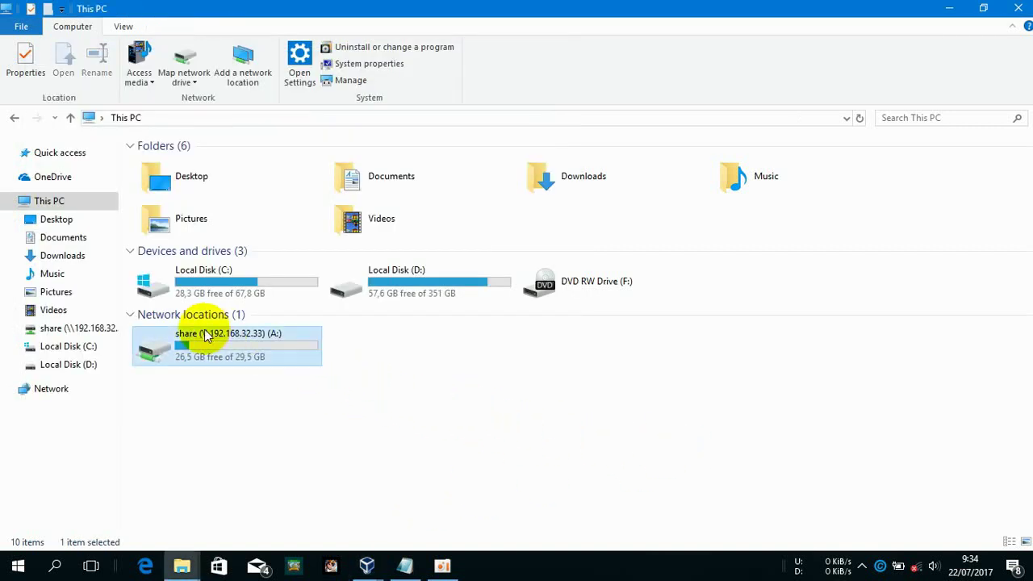
{"action": "double_click", "coordinate": [203, 332]}
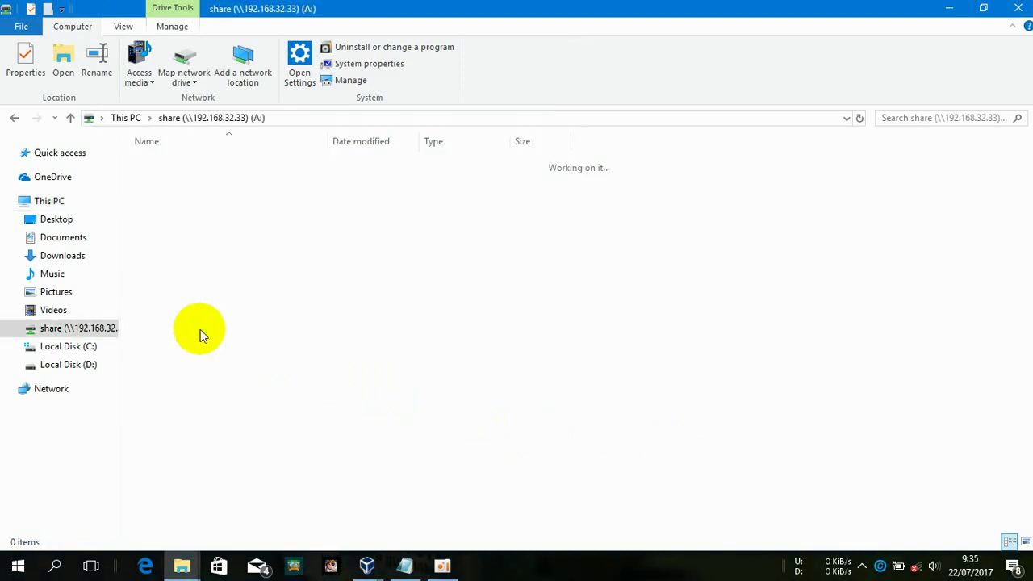
{"action": "left_click", "coordinate": [75, 204]}
Disconnect the share (A:) network drive and start a new Map network drive dialog
{"action": "left_click", "coordinate": [242, 359]}
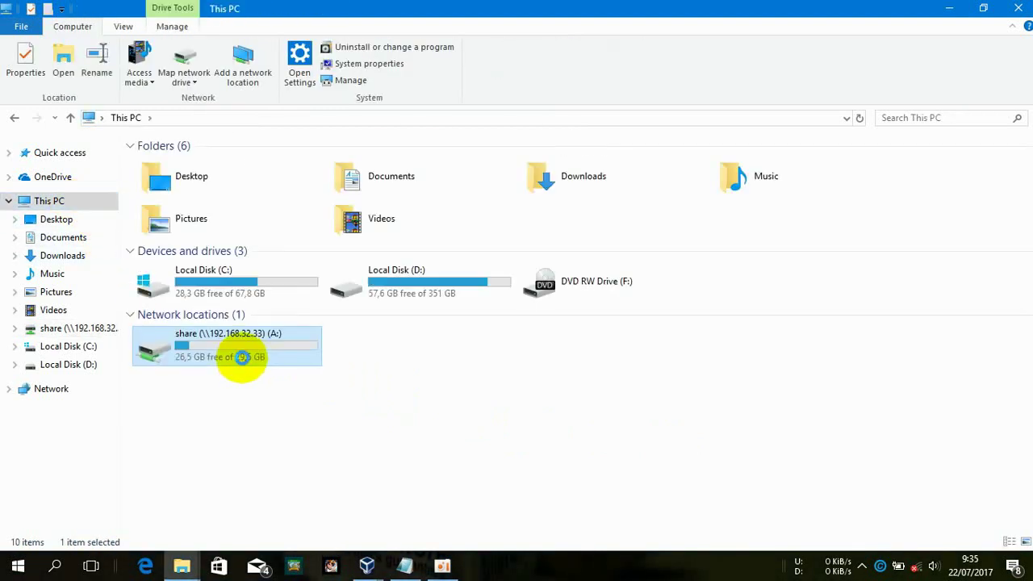
{"action": "right_click", "coordinate": [242, 357]}
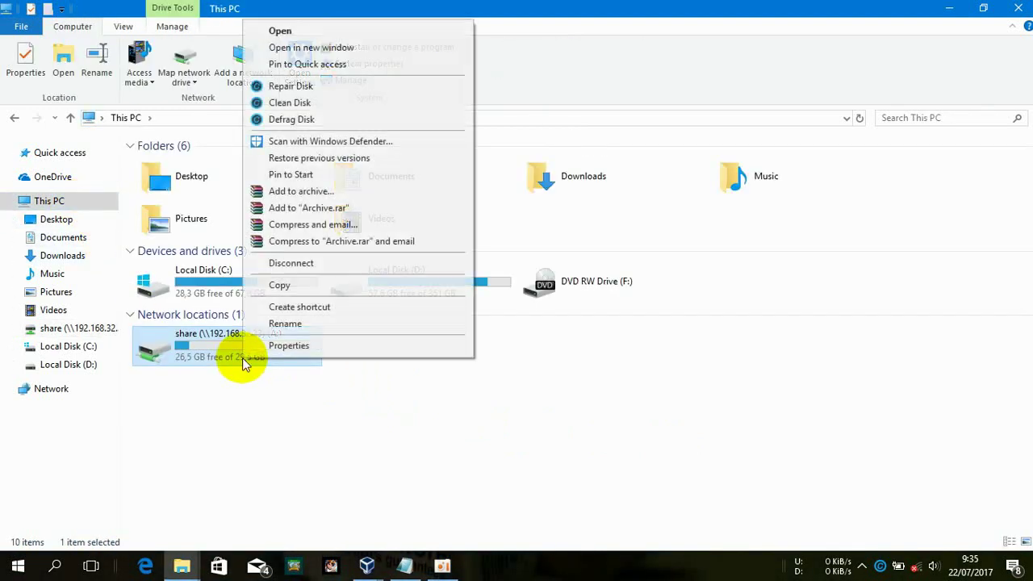
{"action": "left_click", "coordinate": [309, 263]}
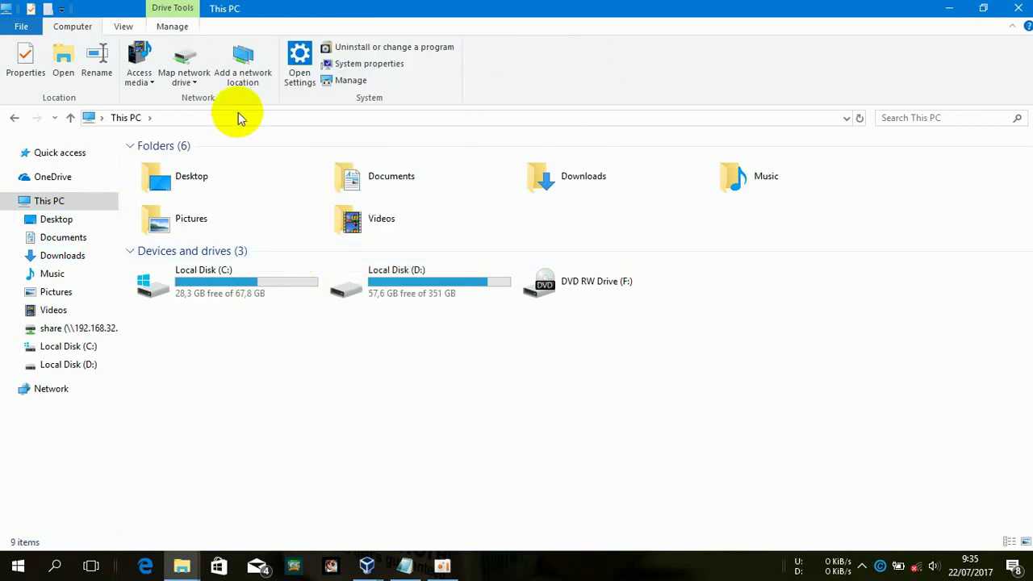
{"action": "left_click", "coordinate": [187, 71]}
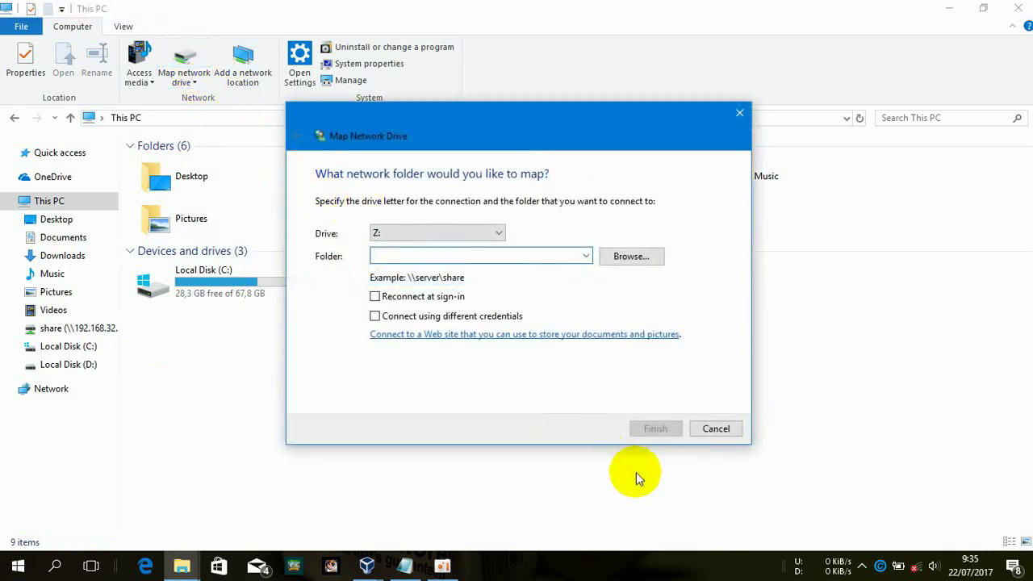
{"action": "mouse_move", "coordinate": [368, 565]}
{"action": "left_click", "coordinate": [415, 487]}
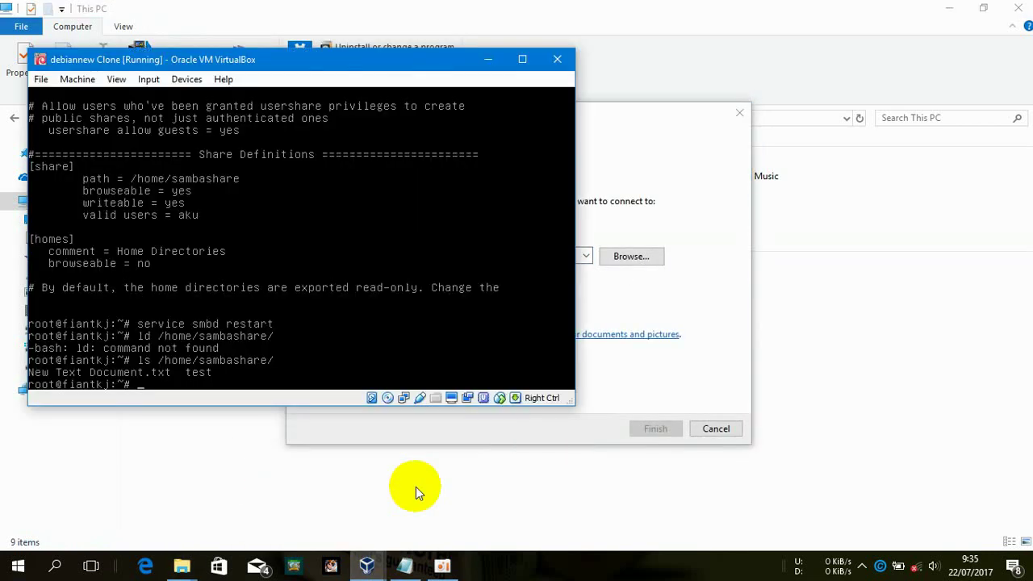
Replace the [share] valid users entry in smb.conf with the second Samba user and save
{"action": "key", "text": "Up"}
{"action": "key", "text": "Up"}
{"action": "key", "text": "Up"}
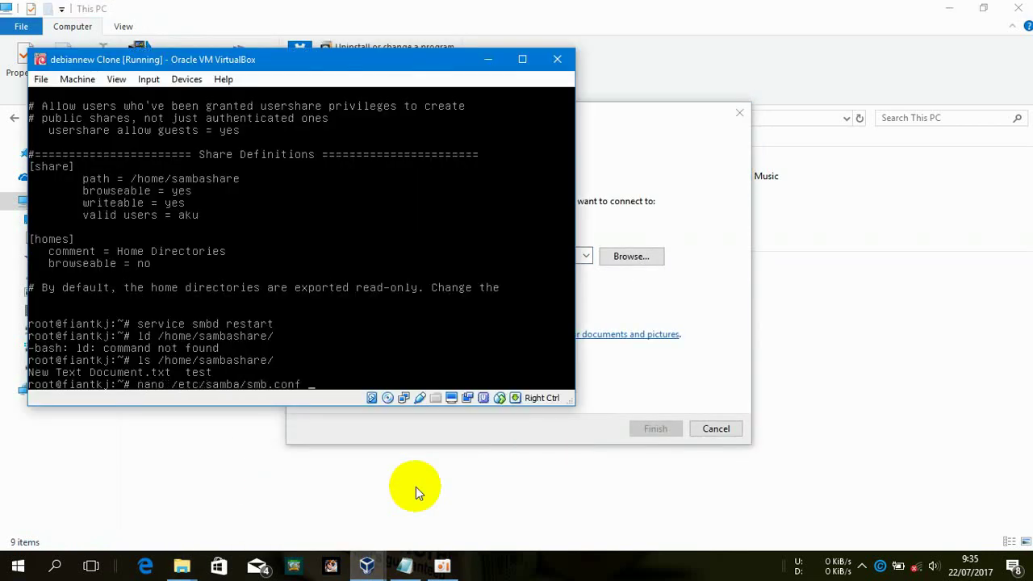
{"action": "key", "text": "Return"}
{"action": "key", "text": "Down"}
{"action": "key", "text": "Down"}
{"action": "key", "text": "Down"}
{"action": "key", "text": "Down"}
{"action": "key", "text": "Down"}
{"action": "key", "text": "Down"}
{"action": "key", "text": "Down"}
{"action": "key", "text": "Down"}
{"action": "key", "text": "Down"}
{"action": "key", "text": "Down"}
{"action": "key", "text": "Down"}
{"action": "key", "text": "Down"}
{"action": "key", "text": "Down"}
{"action": "key", "text": "Down"}
{"action": "key", "text": "Down"}
{"action": "key", "text": "Down"}
{"action": "key", "text": "Down"}
{"action": "key", "text": "Down"}
{"action": "key", "text": "Down"}
{"action": "key", "text": "Down"}
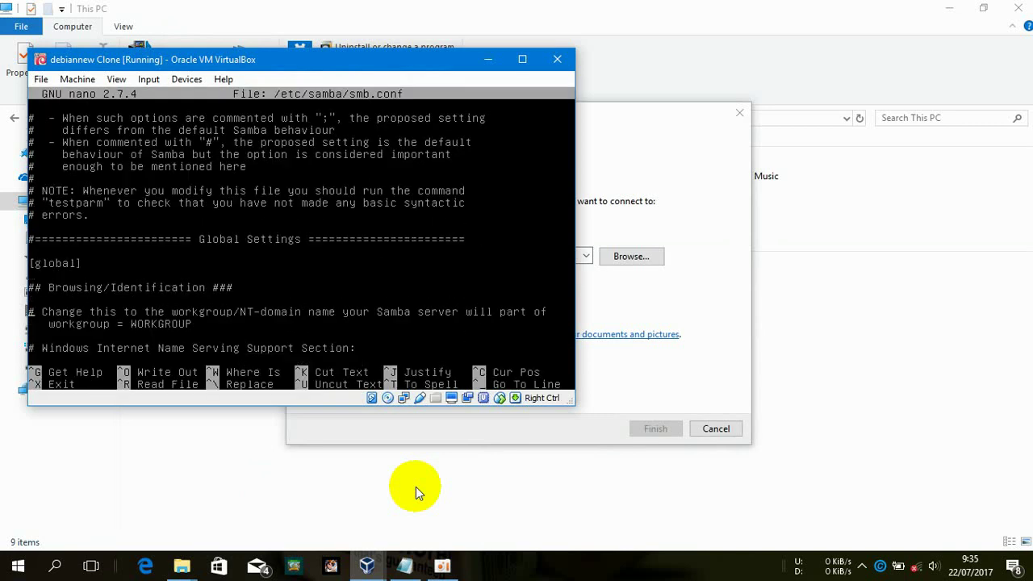
{"action": "key", "text": "Down"}
{"action": "key", "text": "Down"}
{"action": "key", "text": "Down"}
{"action": "key", "text": "Down"}
{"action": "key", "text": "Down"}
{"action": "key", "text": "Down"}
{"action": "key", "text": "Down"}
{"action": "key", "text": "Down"}
{"action": "key", "text": "Down"}
{"action": "key", "text": "Down"}
{"action": "key", "text": "Down"}
{"action": "key", "text": "Down"}
{"action": "key", "text": "Down"}
{"action": "key", "text": "Down"}
{"action": "key", "text": "Down"}
{"action": "key", "text": "Down"}
{"action": "key", "text": "Down"}
{"action": "key", "text": "Down"}
{"action": "key", "text": "Down"}
{"action": "key", "text": "Down"}
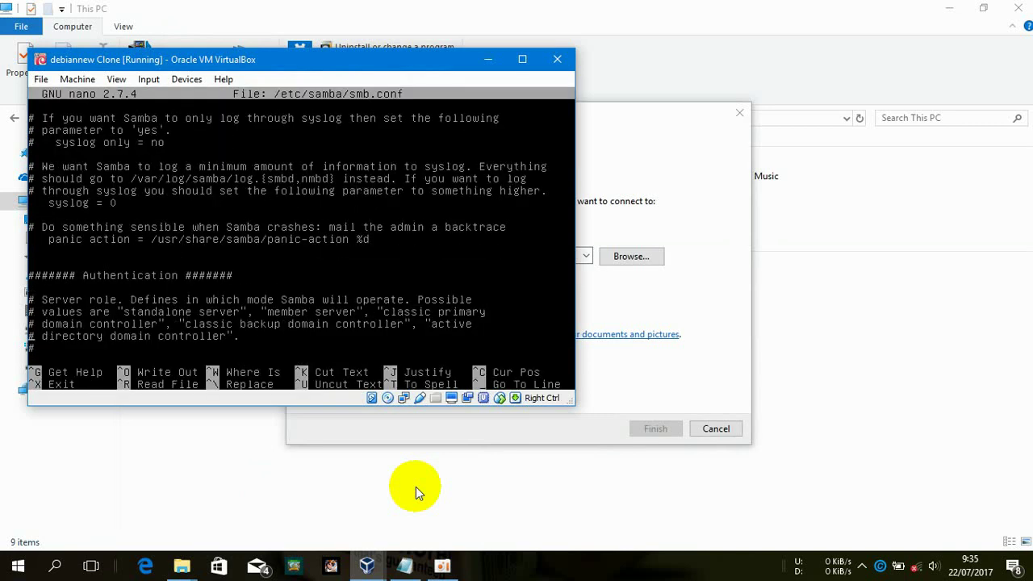
{"action": "key", "text": "Down"}
{"action": "key", "text": "Down"}
{"action": "key", "text": "Down"}
{"action": "key", "text": "Down"}
{"action": "key", "text": "Down"}
{"action": "key", "text": "Down"}
{"action": "key", "text": "Down"}
{"action": "key", "text": "Down"}
{"action": "key", "text": "Down"}
{"action": "key", "text": "Down"}
{"action": "key", "text": "Down"}
{"action": "key", "text": "Down"}
{"action": "key", "text": "Down"}
{"action": "key", "text": "Down"}
{"action": "key", "text": "Down"}
{"action": "key", "text": "Down"}
{"action": "key", "text": "Down"}
{"action": "key", "text": "Down"}
{"action": "key", "text": "Down"}
{"action": "key", "text": "Down"}
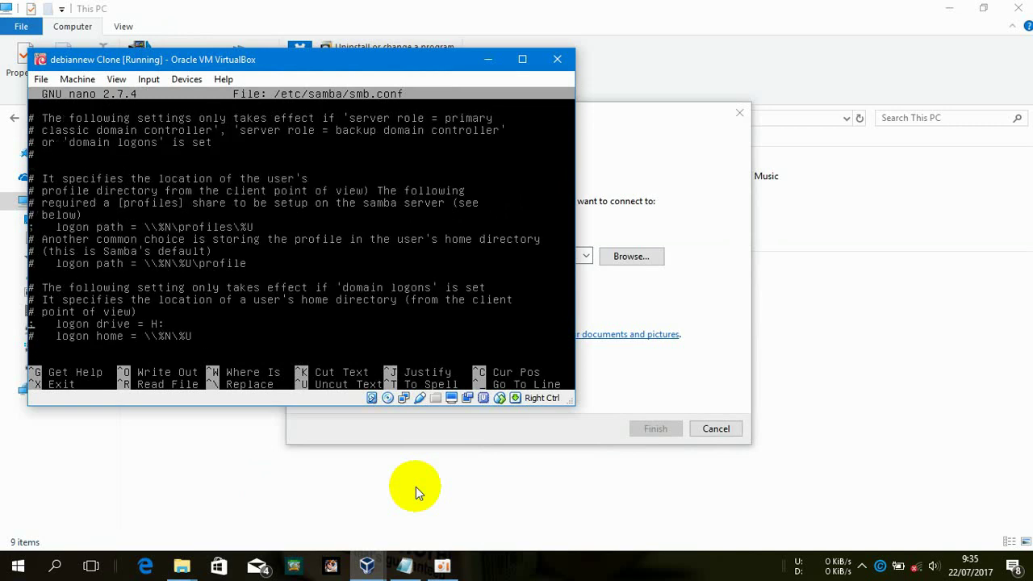
{"action": "key", "text": "Down"}
{"action": "key", "text": "Down"}
{"action": "key", "text": "Down"}
{"action": "key", "text": "Down"}
{"action": "key", "text": "Down"}
{"action": "key", "text": "Down"}
{"action": "key", "text": "Down"}
{"action": "key", "text": "Down"}
{"action": "key", "text": "Down"}
{"action": "key", "text": "Down"}
{"action": "key", "text": "Down"}
{"action": "key", "text": "Down"}
{"action": "key", "text": "Down"}
{"action": "key", "text": "Down"}
{"action": "key", "text": "Down"}
{"action": "key", "text": "Down"}
{"action": "key", "text": "Down"}
{"action": "key", "text": "Down"}
{"action": "key", "text": "Down"}
{"action": "key", "text": "Down"}
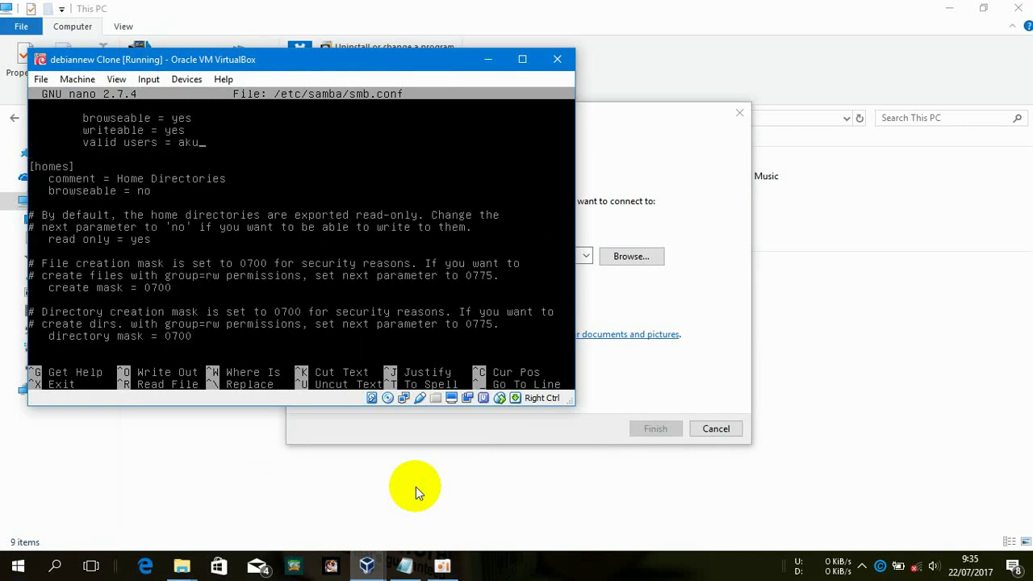
{"action": "key", "text": "BackSpace"}
{"action": "key", "text": "BackSpace"}
{"action": "key", "text": "BackSpace"}
{"action": "type", "text": "kamu"}
{"action": "key", "text": "ctrl+x"}
{"action": "key", "text": "y"}
{"action": "key", "text": "Return"}
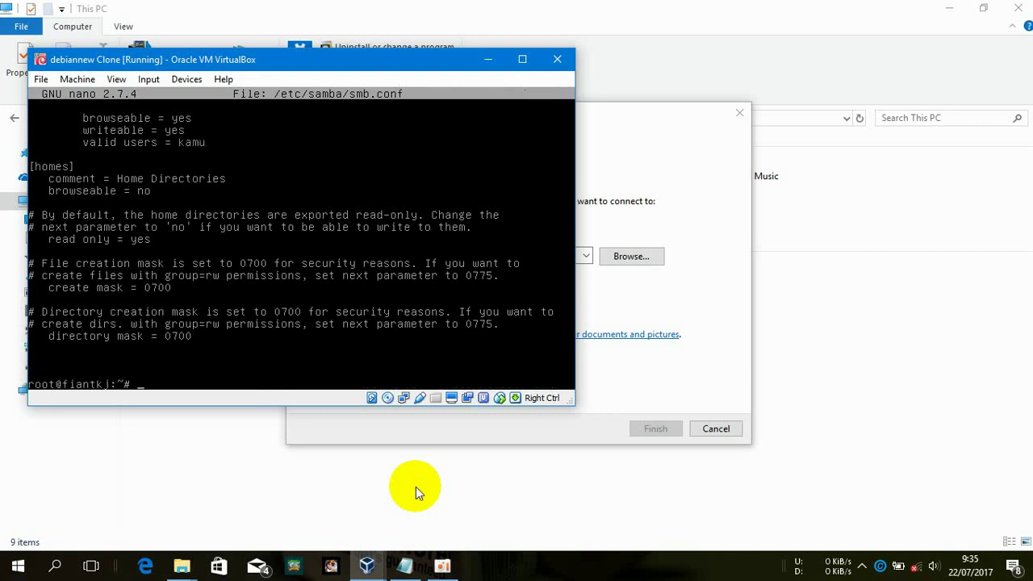
{"action": "left_click", "coordinate": [671, 275]}
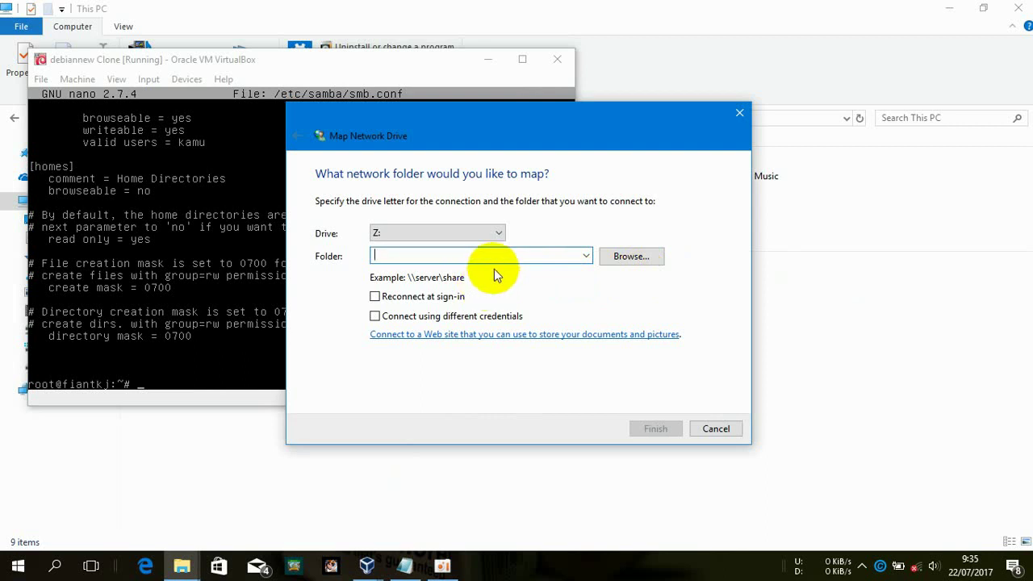
Map \\192.168.32.33\share as Z: and try signing in with the first user
{"action": "type", "text": "\\\\192.168"}
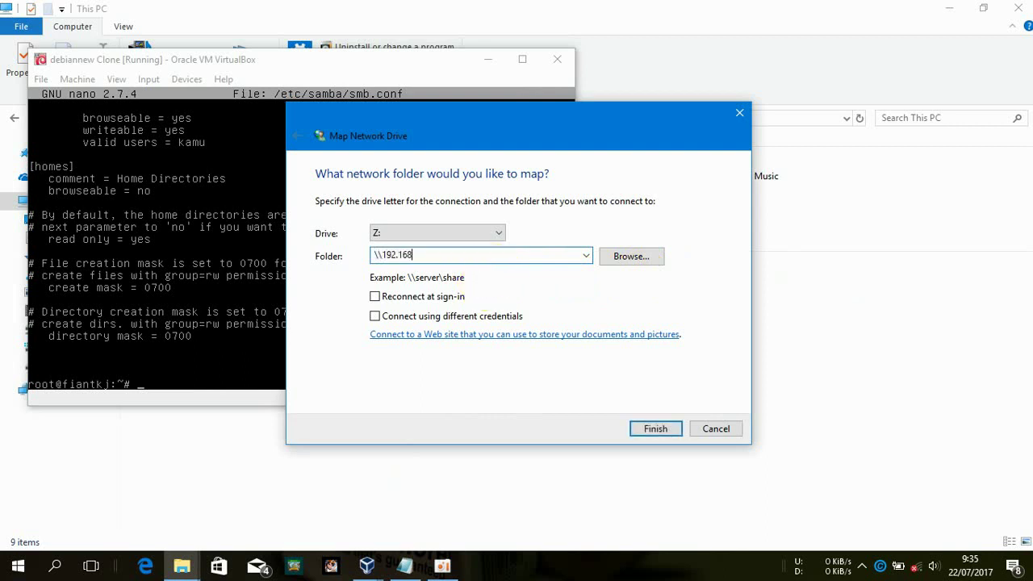
{"action": "type", "text": ".32.33\\share"}
{"action": "key", "text": "Tab"}
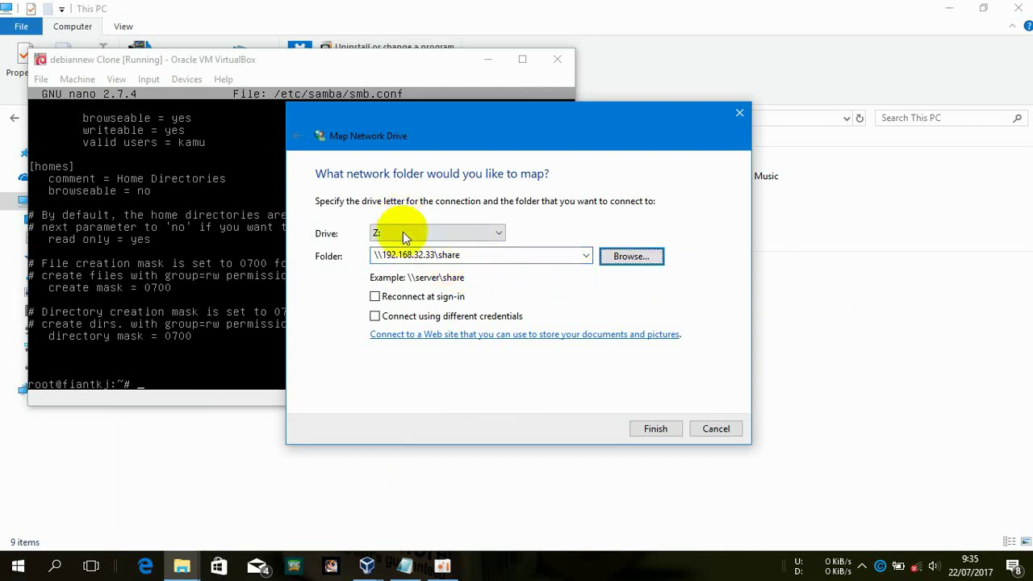
{"action": "left_click", "coordinate": [656, 428]}
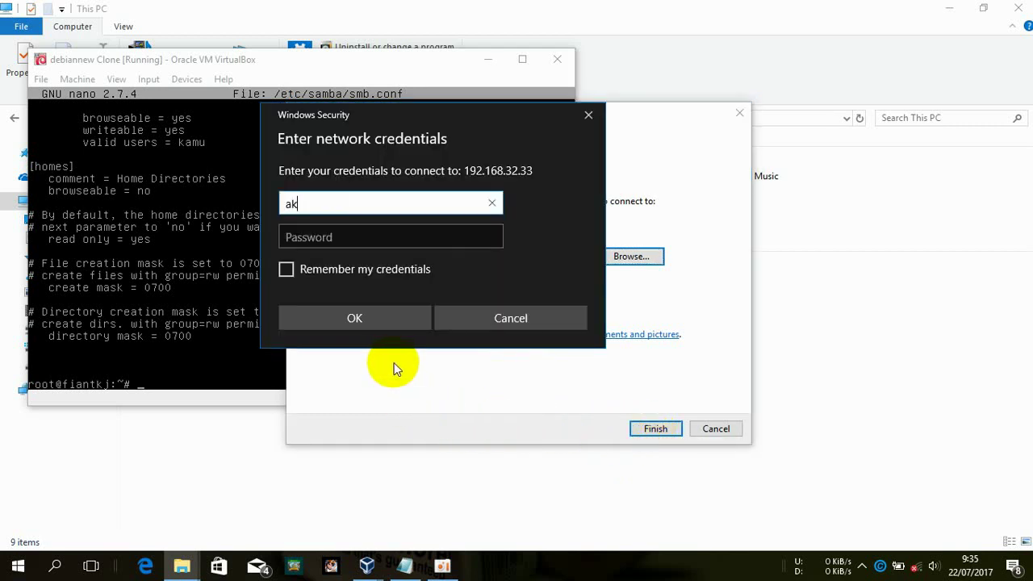
{"action": "type", "text": "u"}
{"action": "key", "text": "Tab"}
{"action": "left_click", "coordinate": [380, 325]}
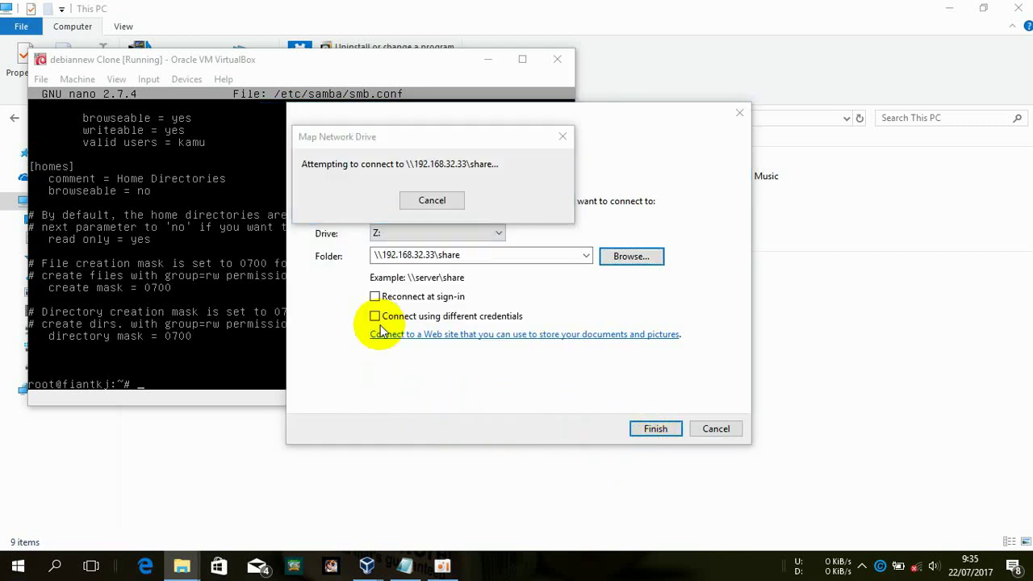
Use a different account and sign in with the second Samba user's credentials
{"action": "left_click", "coordinate": [51, 395]}
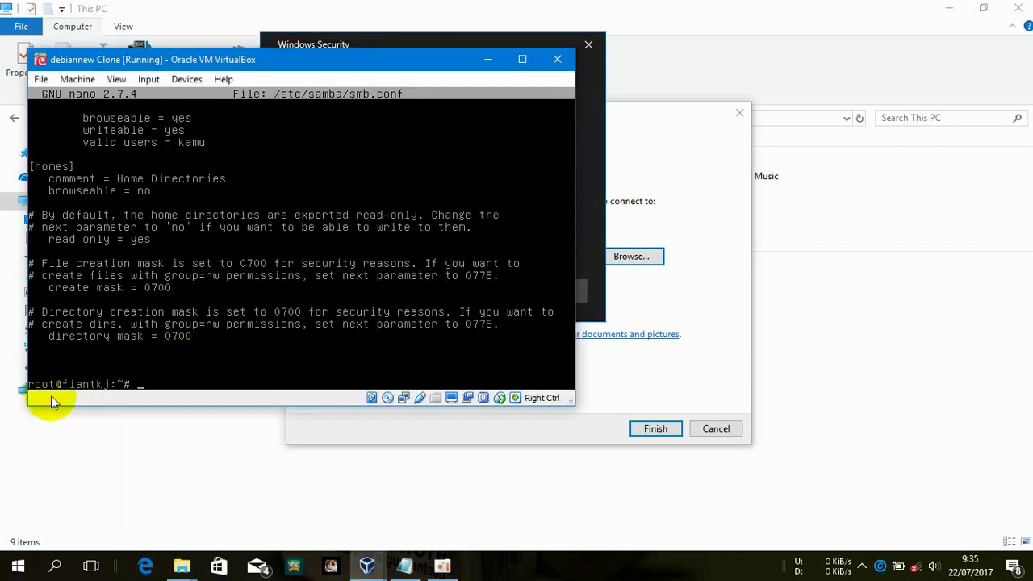
{"action": "left_click", "coordinate": [589, 212]}
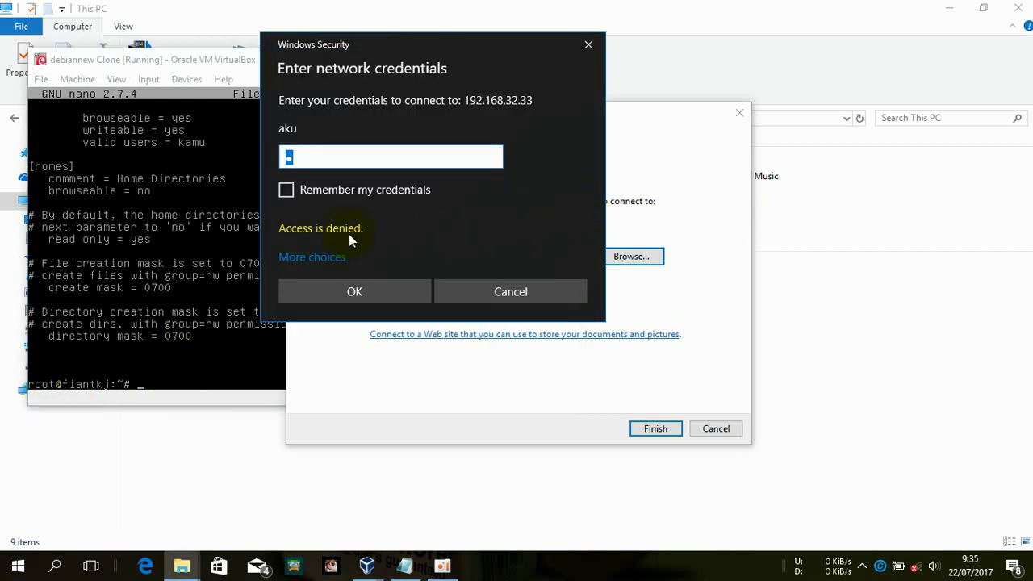
{"action": "left_click", "coordinate": [336, 255]}
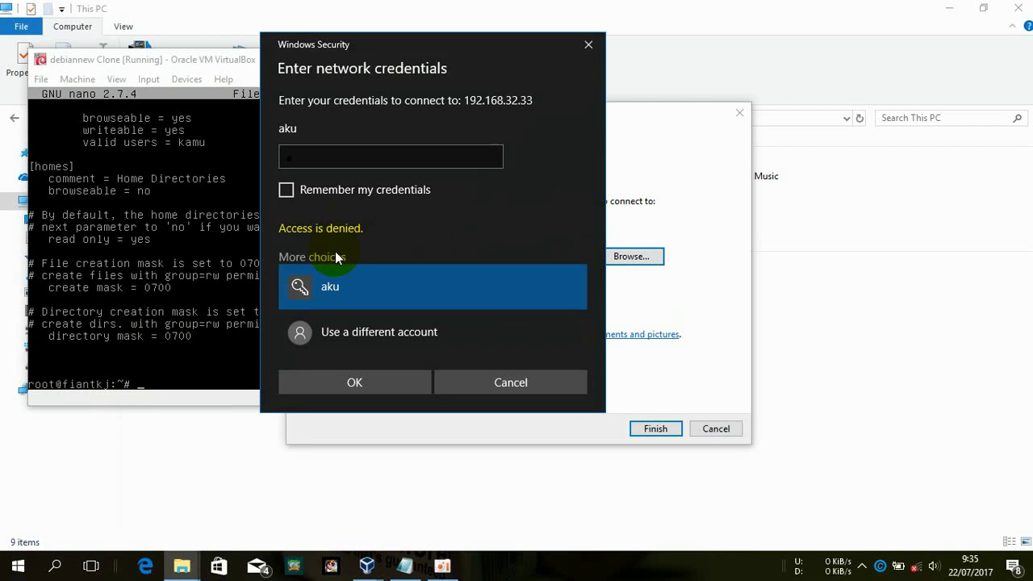
{"action": "left_click", "coordinate": [351, 331]}
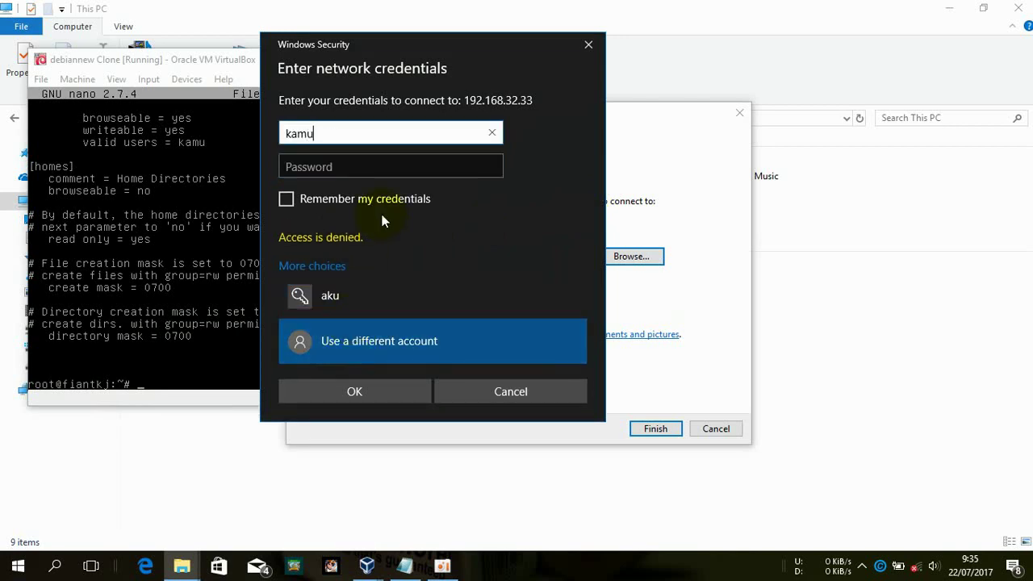
{"action": "key", "text": "Tab"}
{"action": "type", "text": "kamu"}
{"action": "key", "text": "Return"}
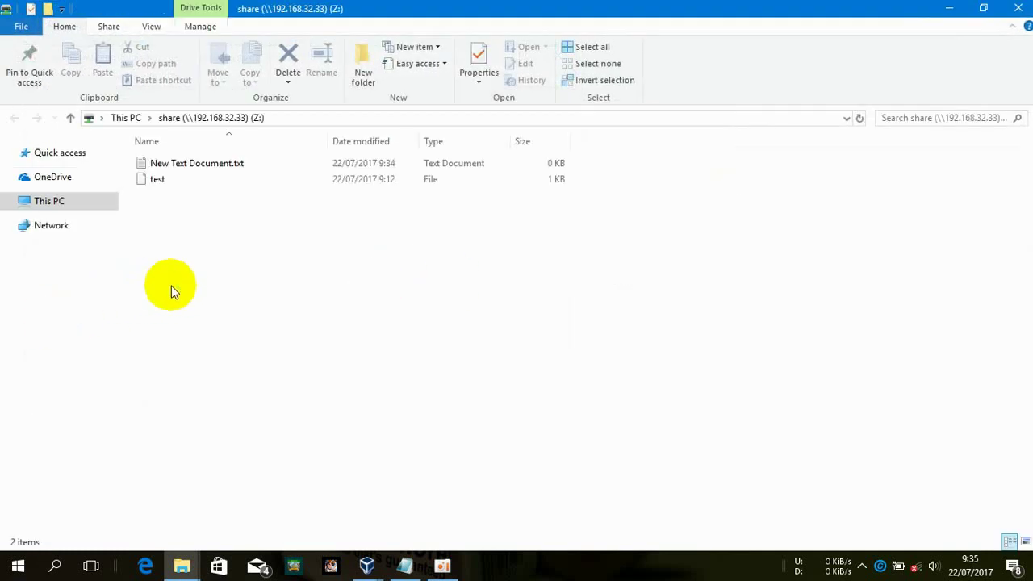
Create an empty text file named t.txt on the Z: share
{"action": "right_click", "coordinate": [279, 292]}
{"action": "mouse_move", "coordinate": [401, 458]}
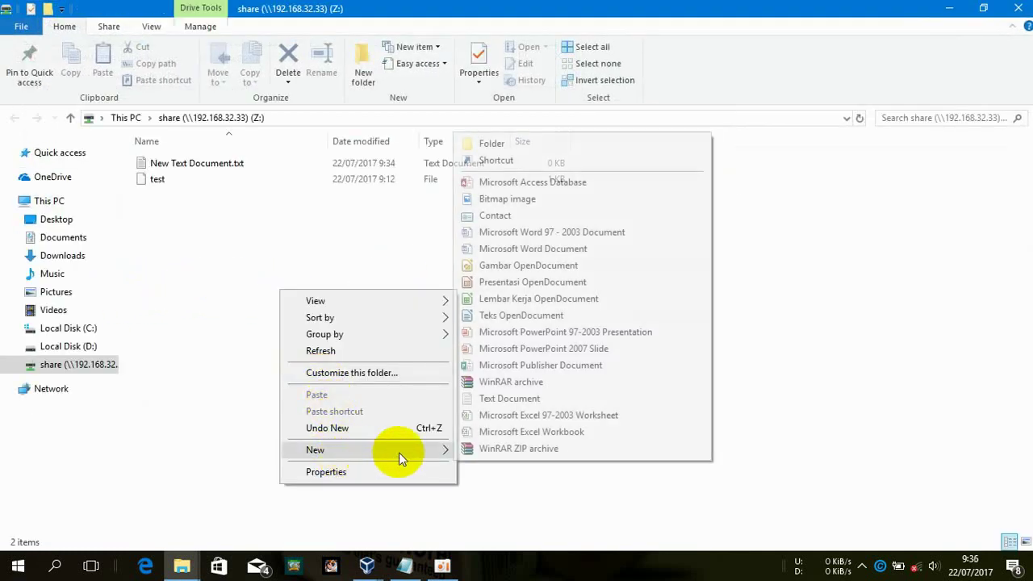
{"action": "left_click", "coordinate": [591, 399]}
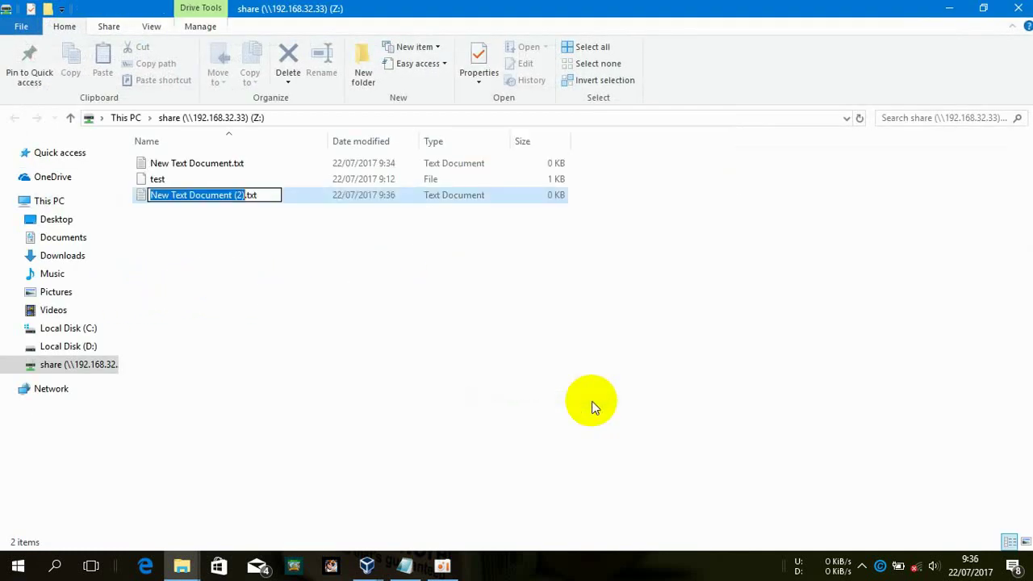
{"action": "type", "text": "t"}
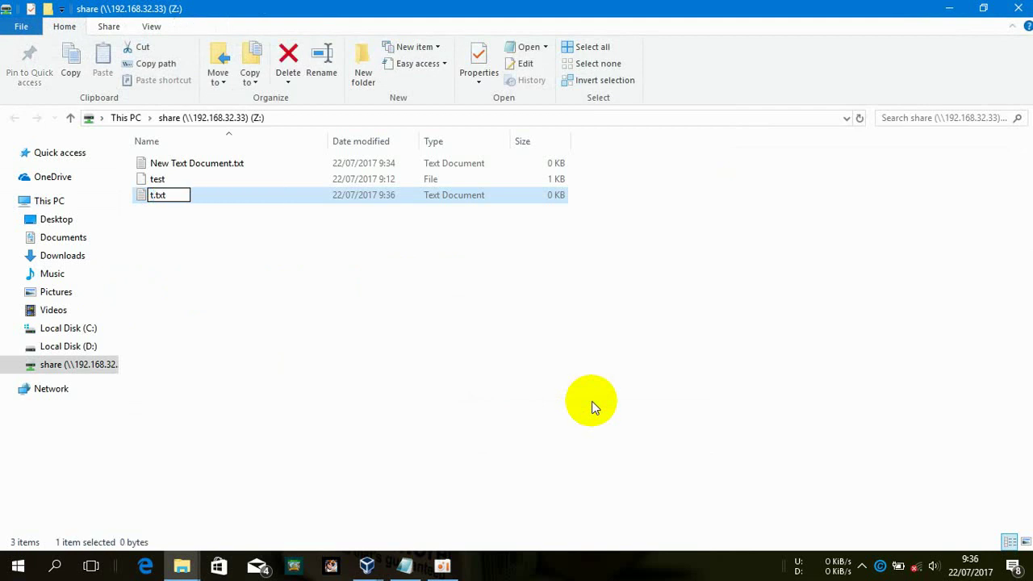
{"action": "key", "text": "Return"}
{"action": "left_click", "coordinate": [367, 565]}
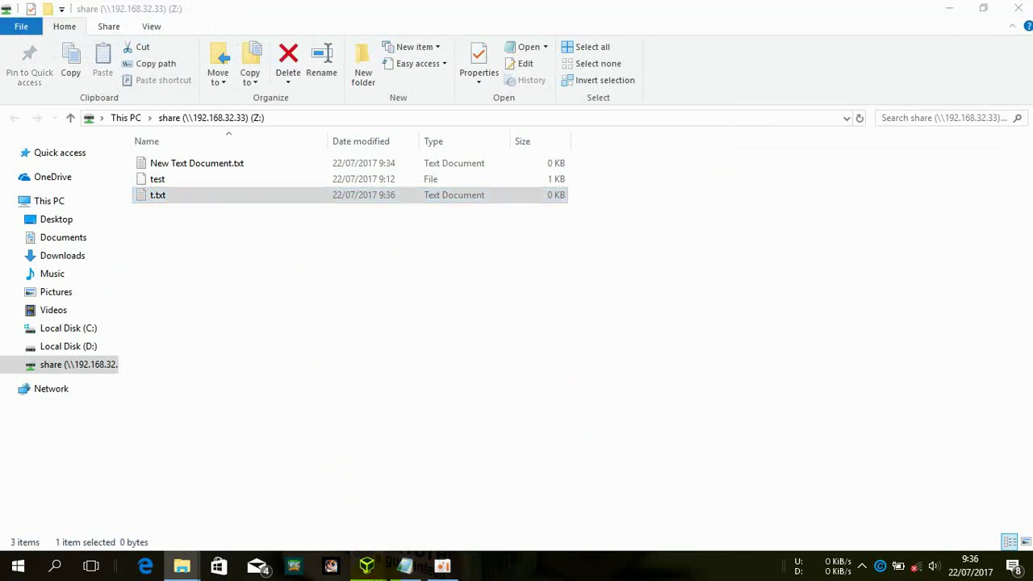
{"action": "left_click", "coordinate": [399, 534]}
List /home/sambashare/ on the server to confirm t.txt, then reopen smb.conf in nano
{"action": "type", "text": "ls /home/sambashare/"}
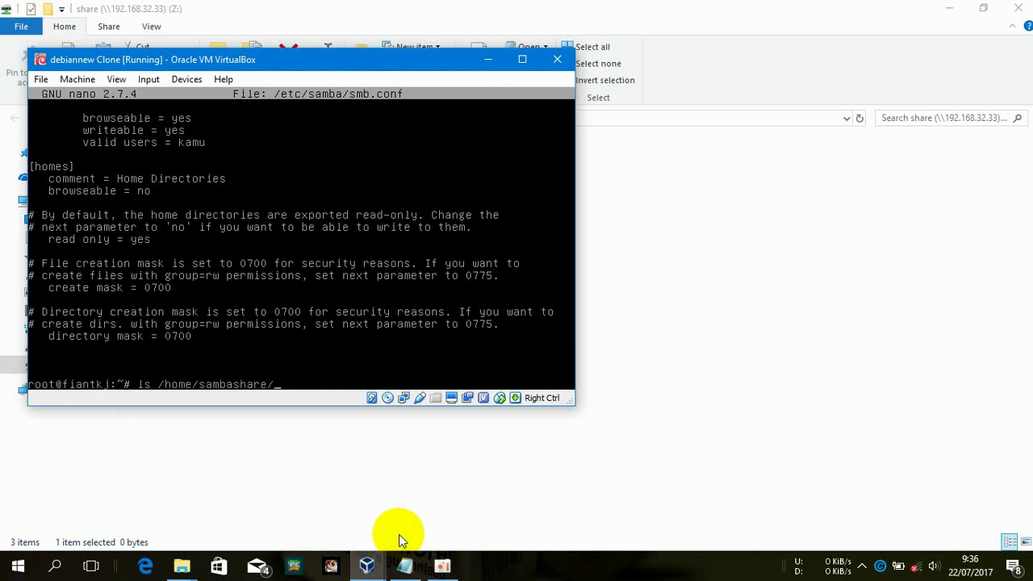
{"action": "key", "text": "Return"}
{"action": "key", "text": "Up"}
{"action": "key", "text": "Up"}
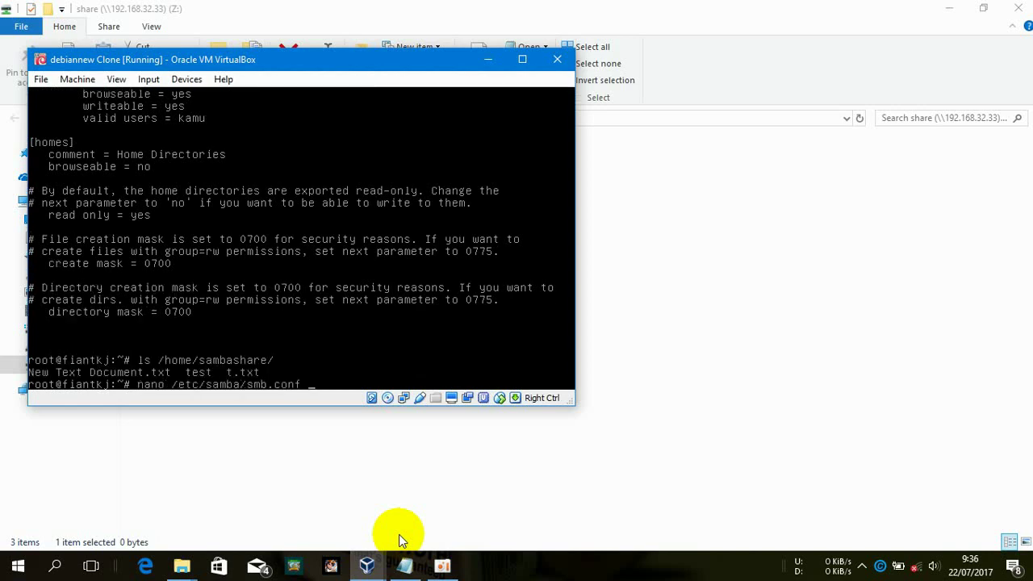
{"action": "key", "text": "Return"}
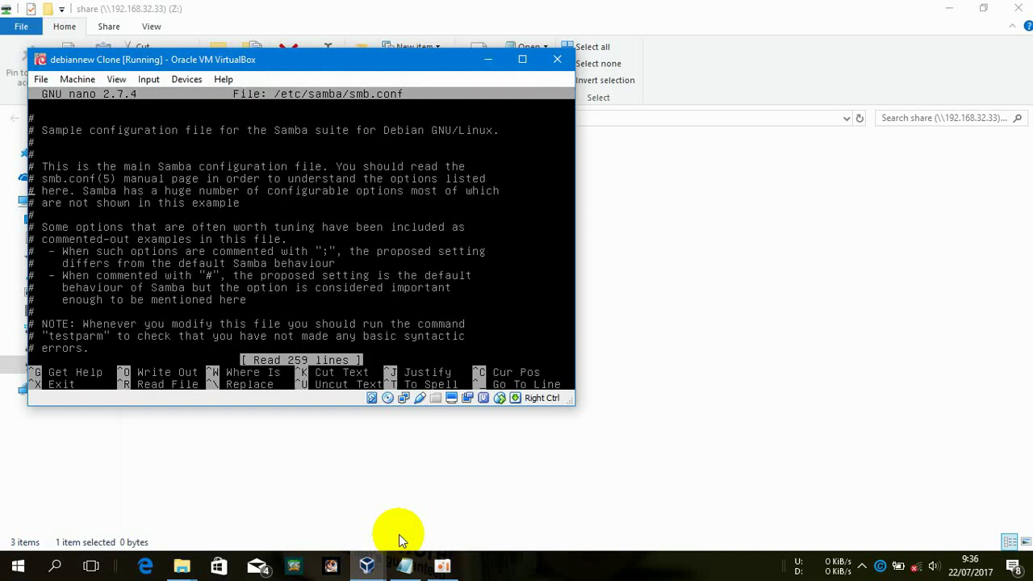
{"action": "key", "text": "Down"}
{"action": "key", "text": "Down"}
{"action": "key", "text": "Down"}
{"action": "key", "text": "Down"}
{"action": "key", "text": "Down"}
{"action": "key", "text": "Down"}
{"action": "key", "text": "Down"}
{"action": "key", "text": "Down"}
{"action": "key", "text": "Down"}
{"action": "key", "text": "Down"}
{"action": "key", "text": "Down"}
{"action": "key", "text": "Down"}
{"action": "key", "text": "Down"}
{"action": "key", "text": "Down"}
{"action": "key", "text": "Down"}
{"action": "key", "text": "Down"}
{"action": "key", "text": "Down"}
{"action": "key", "text": "Down"}
{"action": "key", "text": "Down"}
{"action": "key", "text": "Down"}
{"action": "key", "text": "Down"}
{"action": "key", "text": "Down"}
{"action": "key", "text": "Down"}
{"action": "key", "text": "Down"}
{"action": "key", "text": "Down"}
{"action": "key", "text": "Down"}
{"action": "key", "text": "Down"}
{"action": "key", "text": "Down"}
{"action": "key", "text": "Down"}
{"action": "key", "text": "Down"}
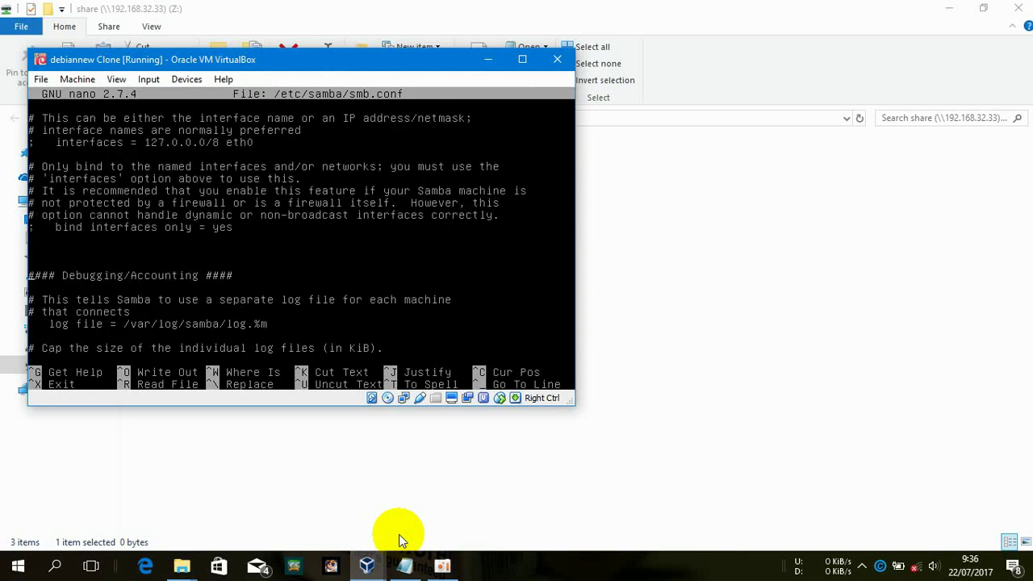
{"action": "left_click", "coordinate": [604, 376]}
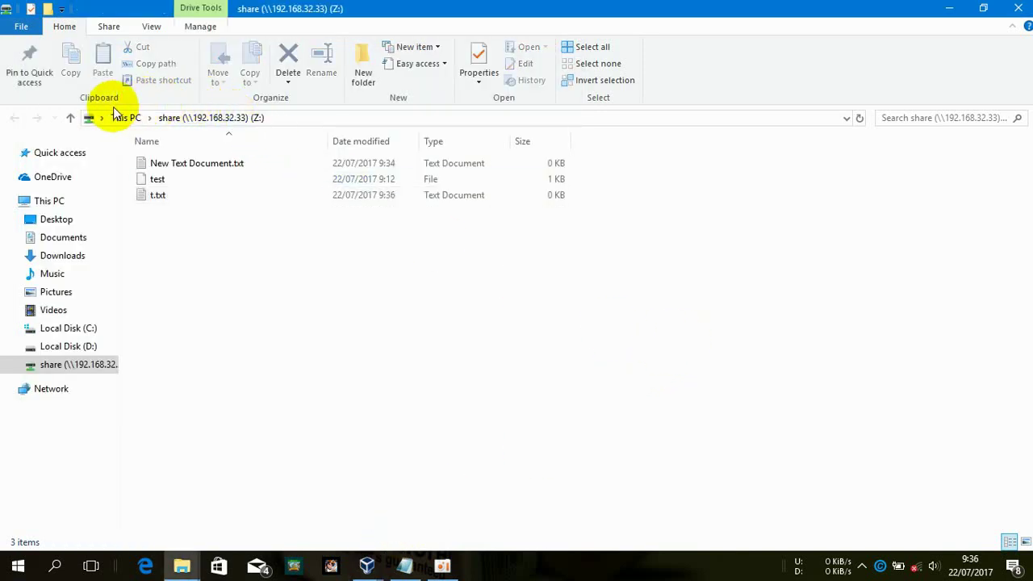
Disconnect drive Z: and remap it to \\192.168.32.33\ from This PC
{"action": "left_click", "coordinate": [22, 203]}
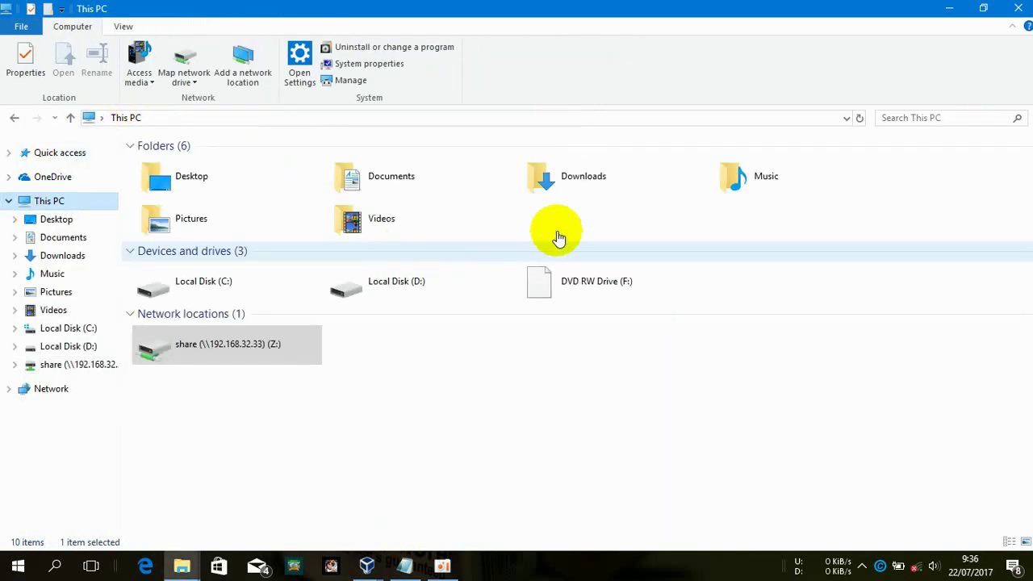
{"action": "right_click", "coordinate": [289, 337]}
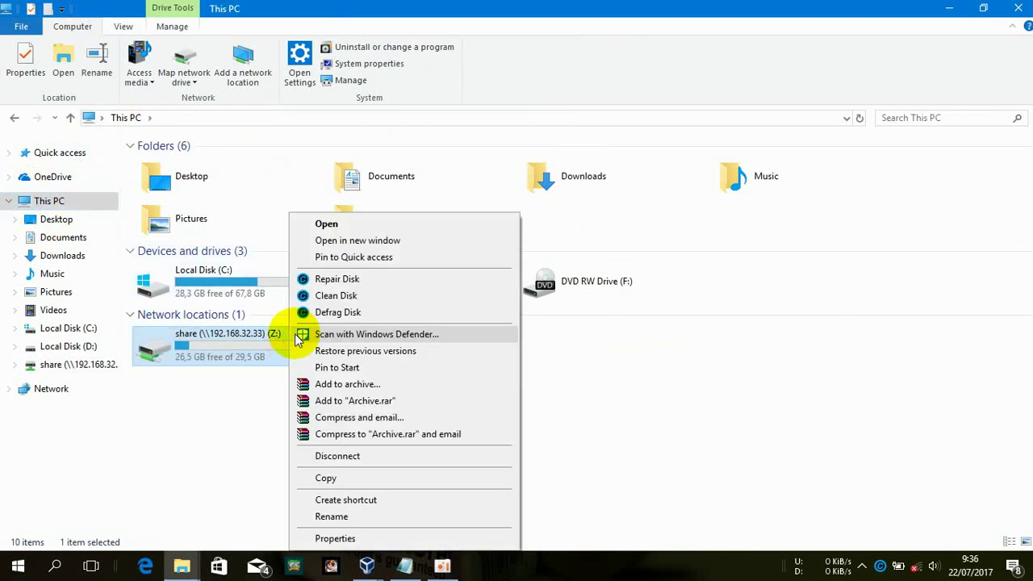
{"action": "left_click", "coordinate": [390, 456]}
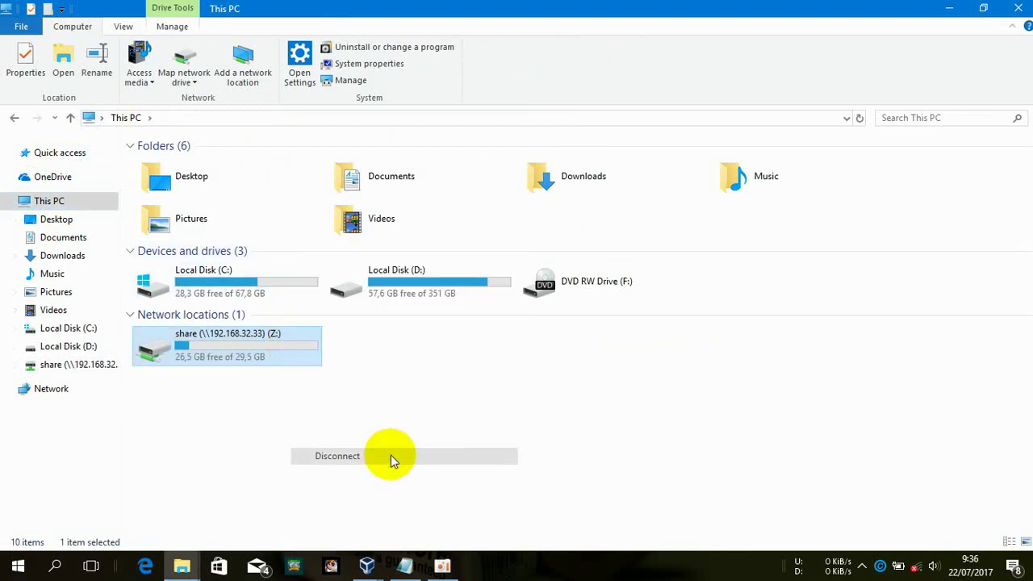
{"action": "left_click", "coordinate": [183, 59]}
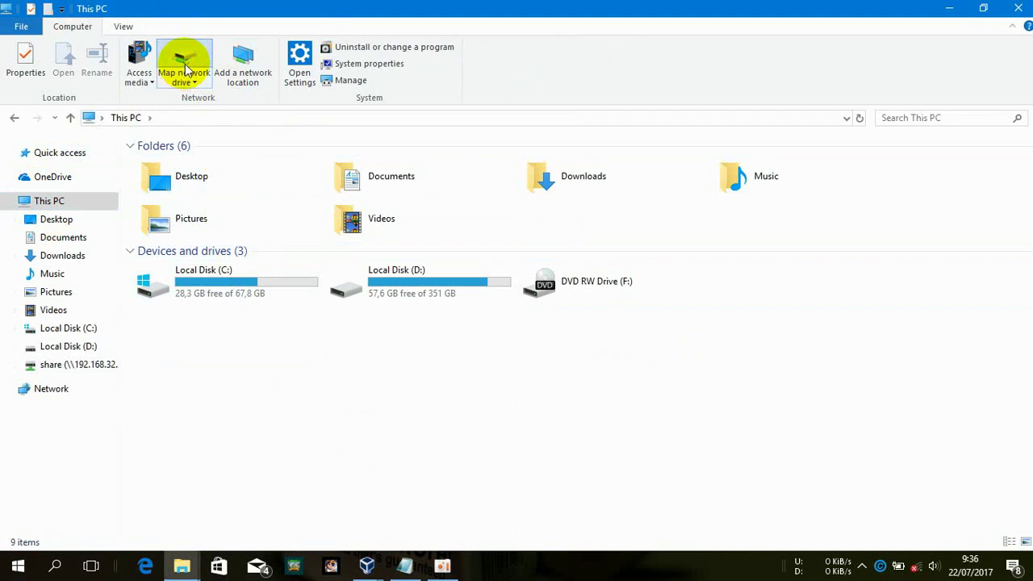
{"action": "type", "text": "\\\\192.168.32."}
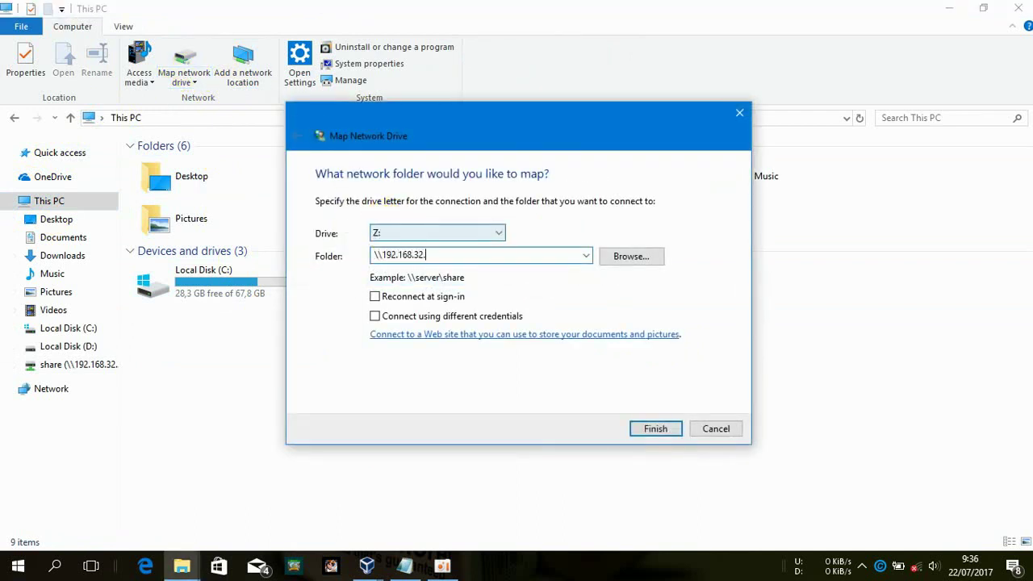
{"action": "type", "text": "33"}
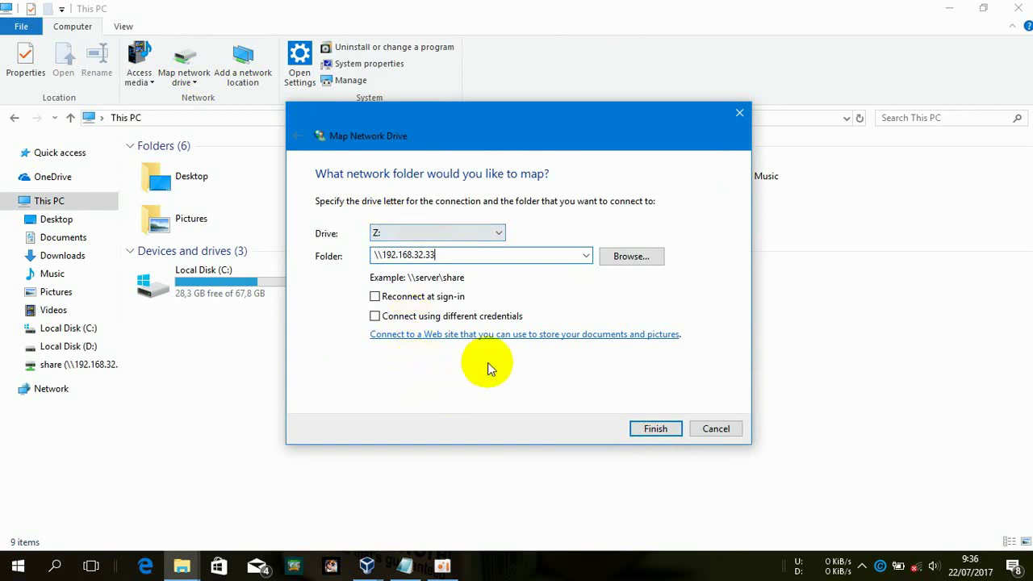
{"action": "type", "text": "\\share"}
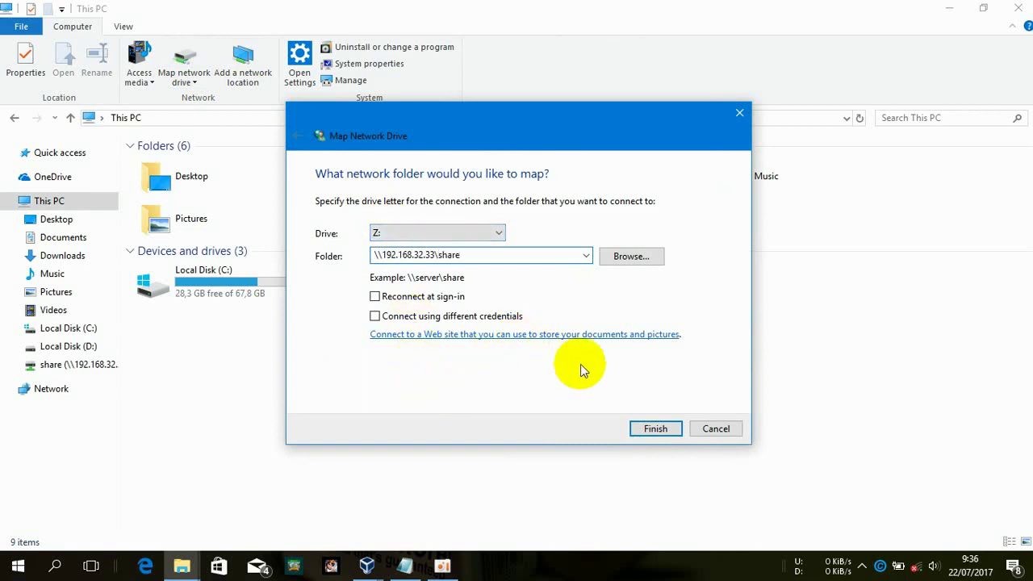
{"action": "left_click", "coordinate": [653, 430]}
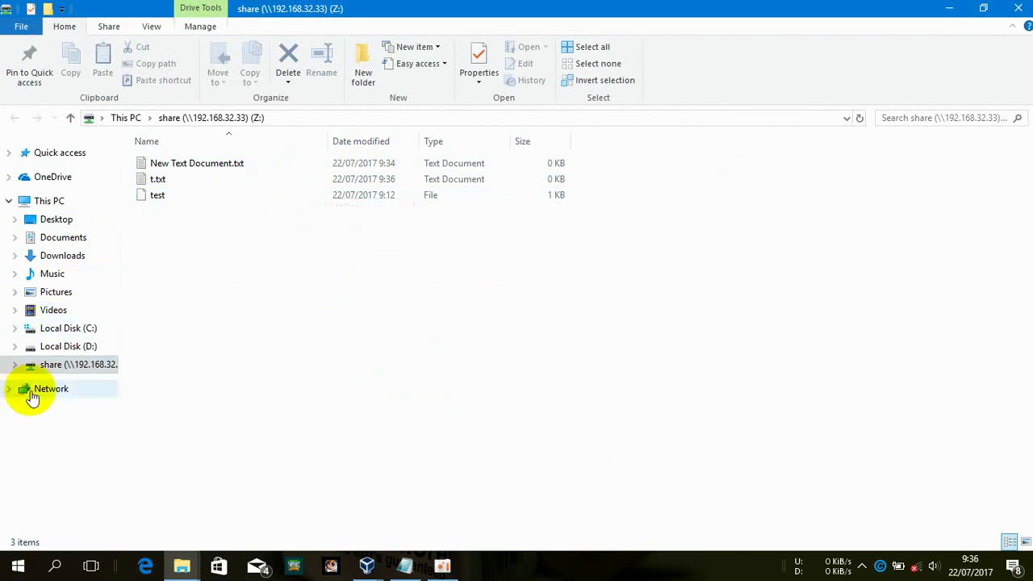
Disconnect Z: despite open files and remap \\192.168.32.33\share using different credentials
{"action": "right_click", "coordinate": [88, 364]}
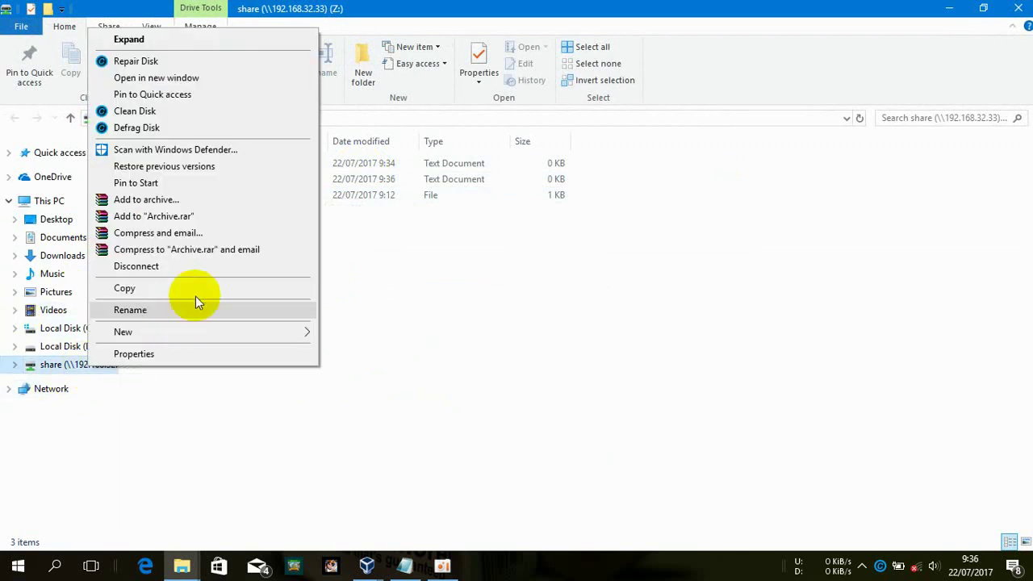
{"action": "left_click", "coordinate": [212, 267]}
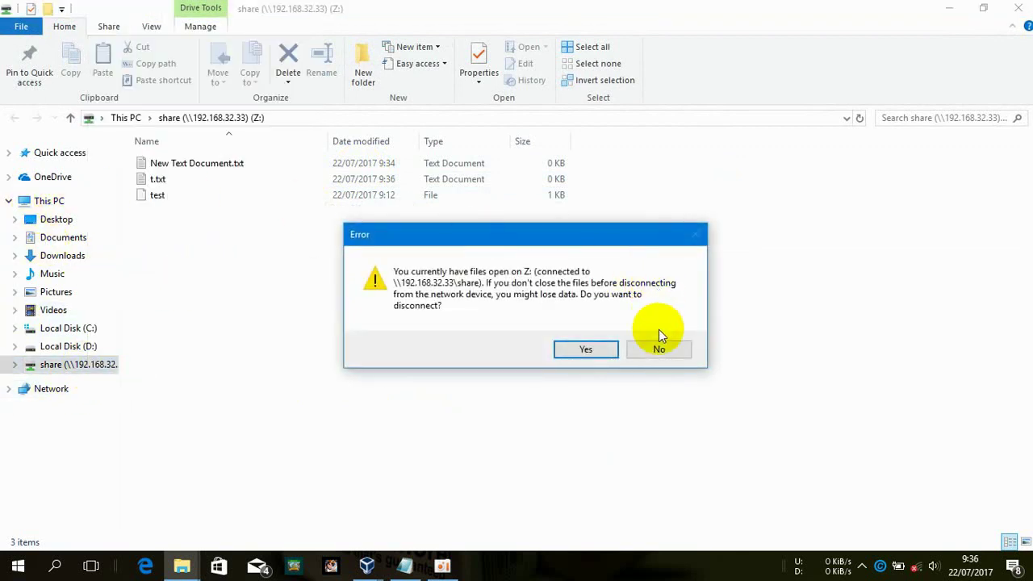
{"action": "left_click", "coordinate": [588, 349]}
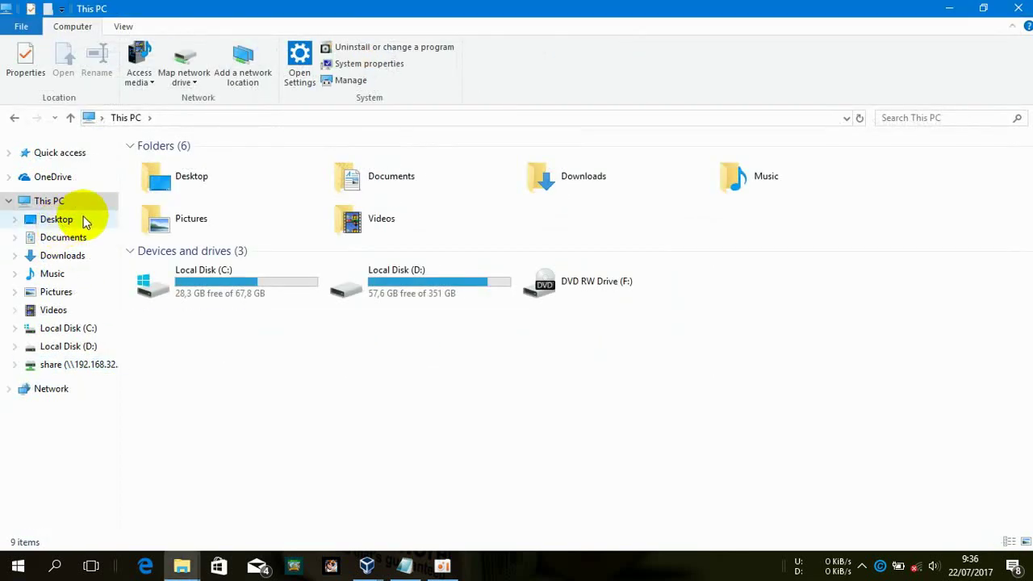
{"action": "left_click", "coordinate": [200, 61]}
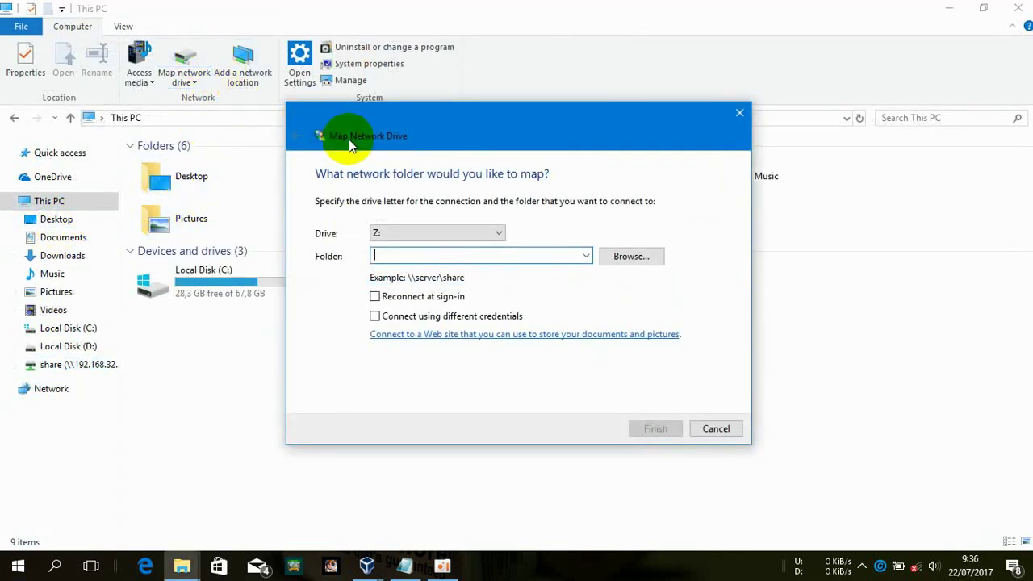
{"action": "type", "text": "\\\\192.168.32.33"}
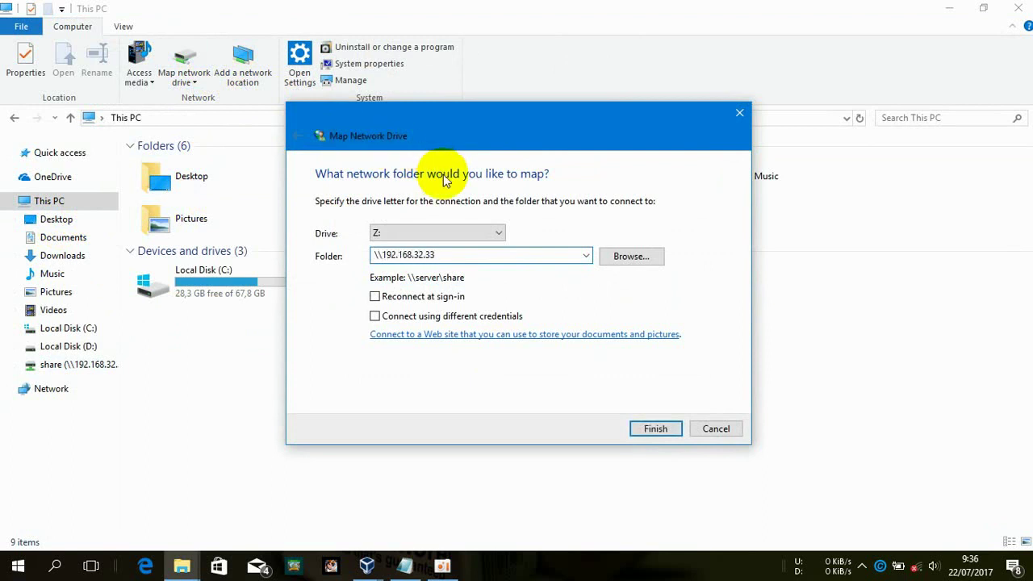
{"action": "type", "text": "\\share"}
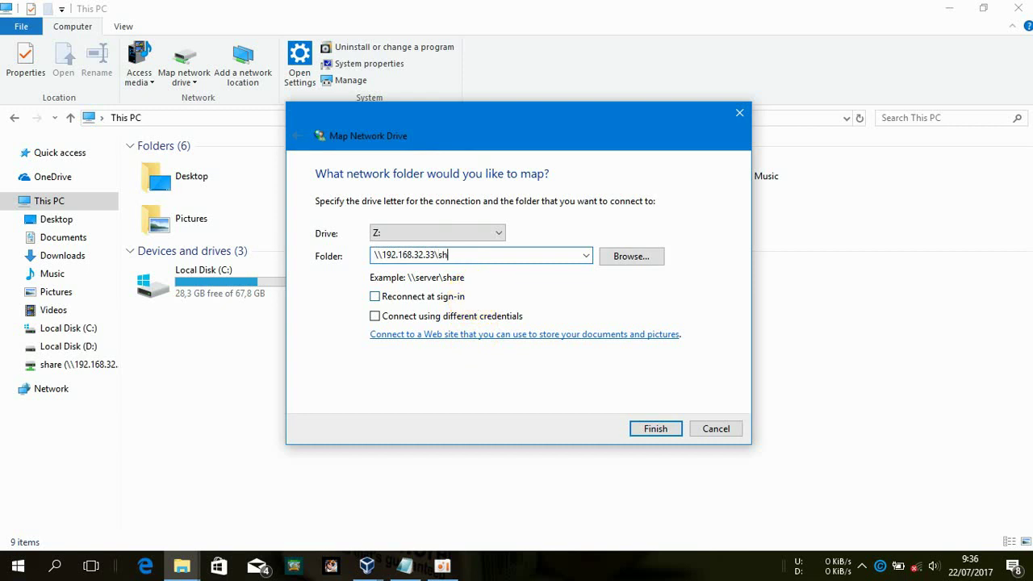
{"action": "left_click", "coordinate": [494, 316]}
{"action": "left_click", "coordinate": [655, 430]}
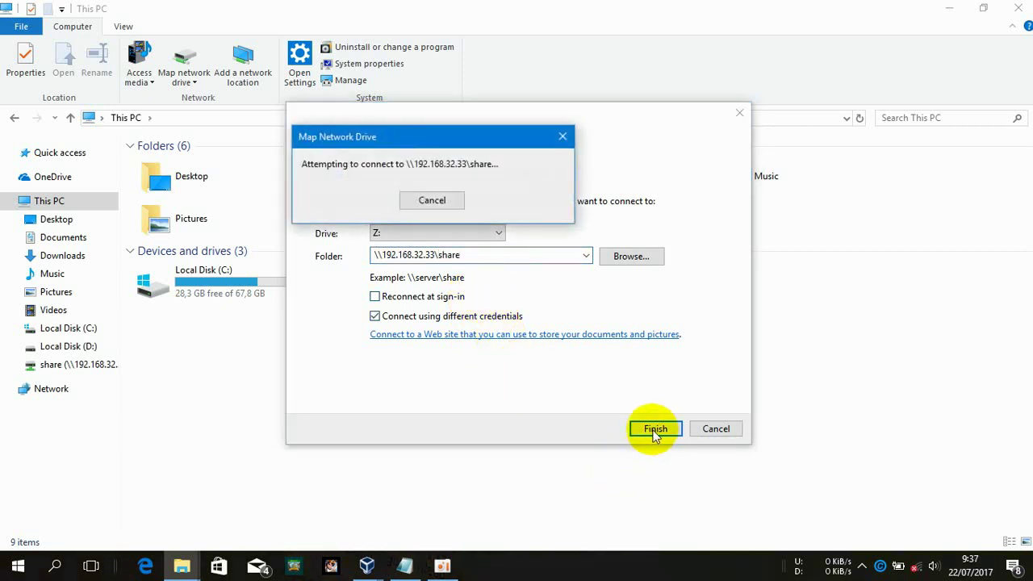
Sign in as the first user, then use a different account when access is denied
{"action": "type", "text": "alfi"}
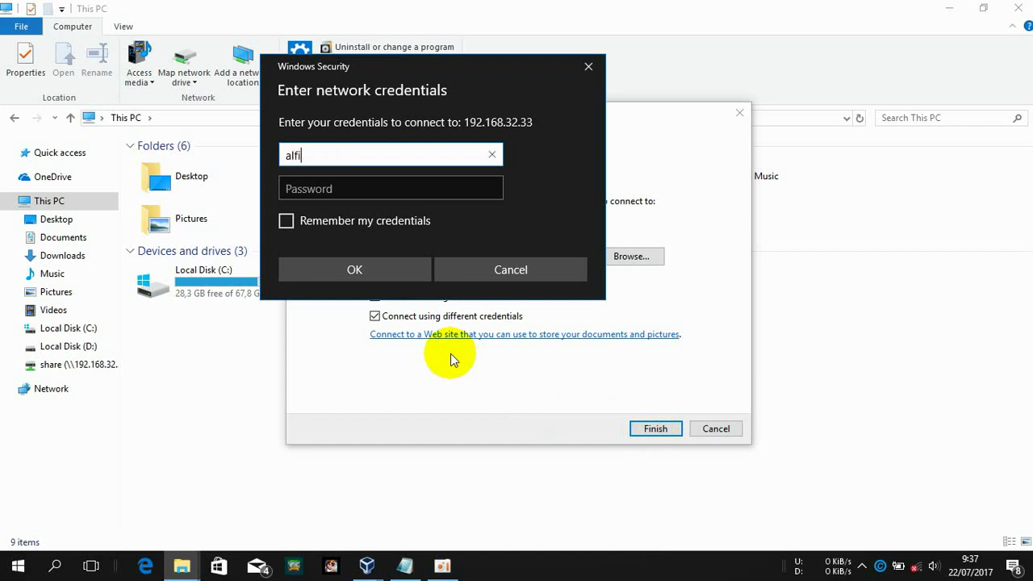
{"action": "type", "text": "an"}
{"action": "key", "text": "Tab"}
{"action": "type", "text": "a"}
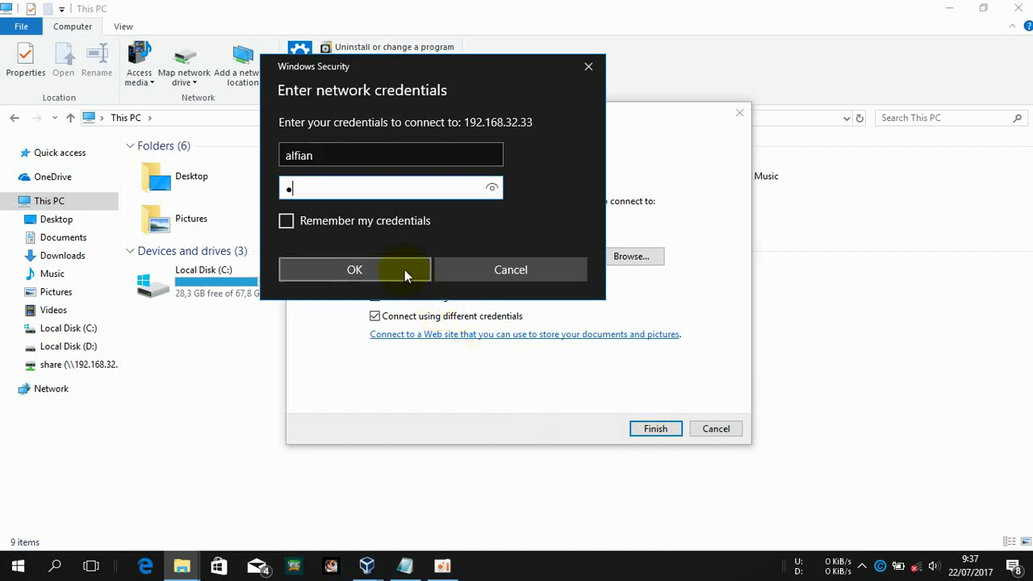
{"action": "left_click", "coordinate": [405, 269]}
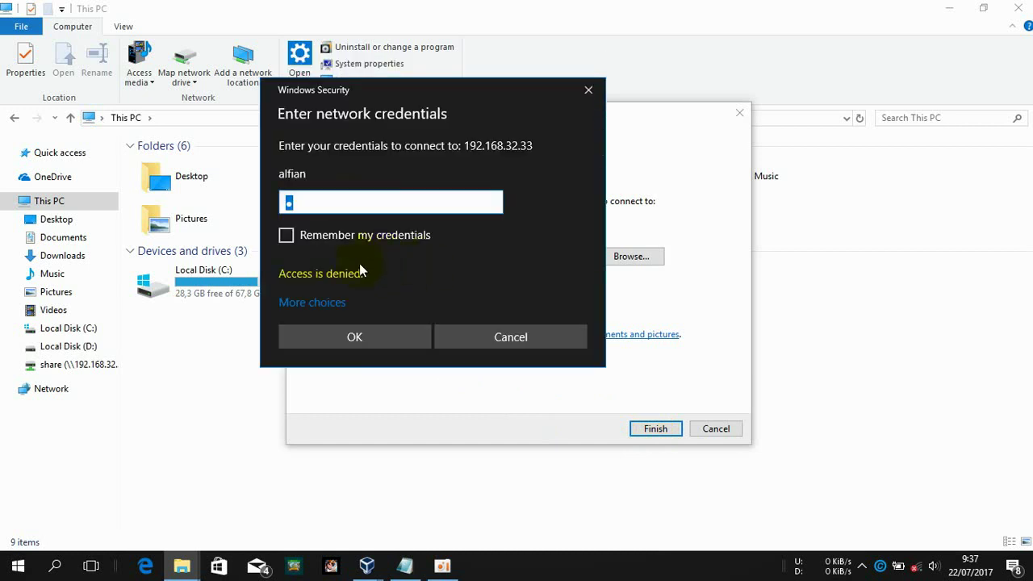
{"action": "left_click", "coordinate": [340, 310]}
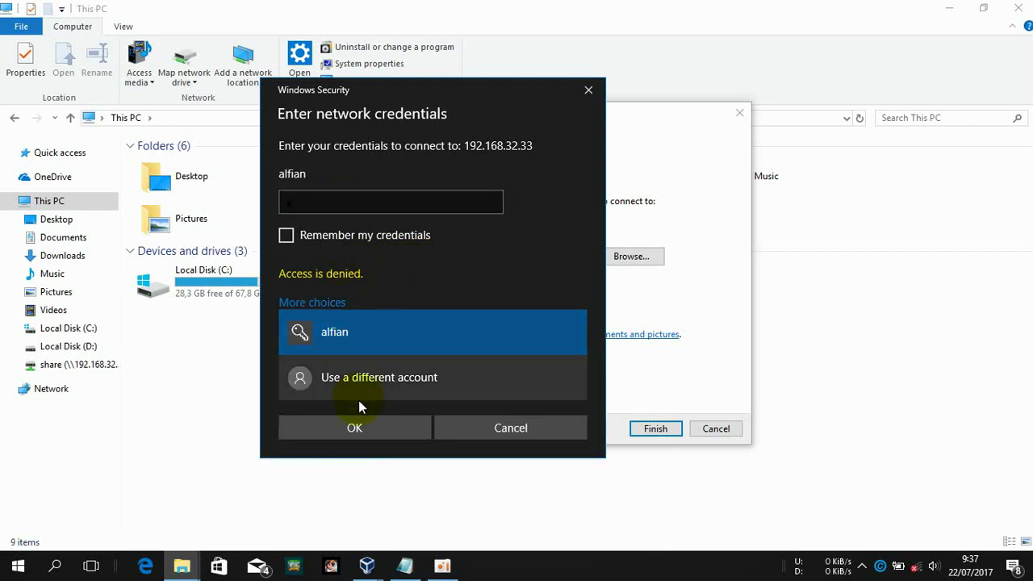
{"action": "left_click", "coordinate": [370, 393]}
{"action": "type", "text": "kamu"}
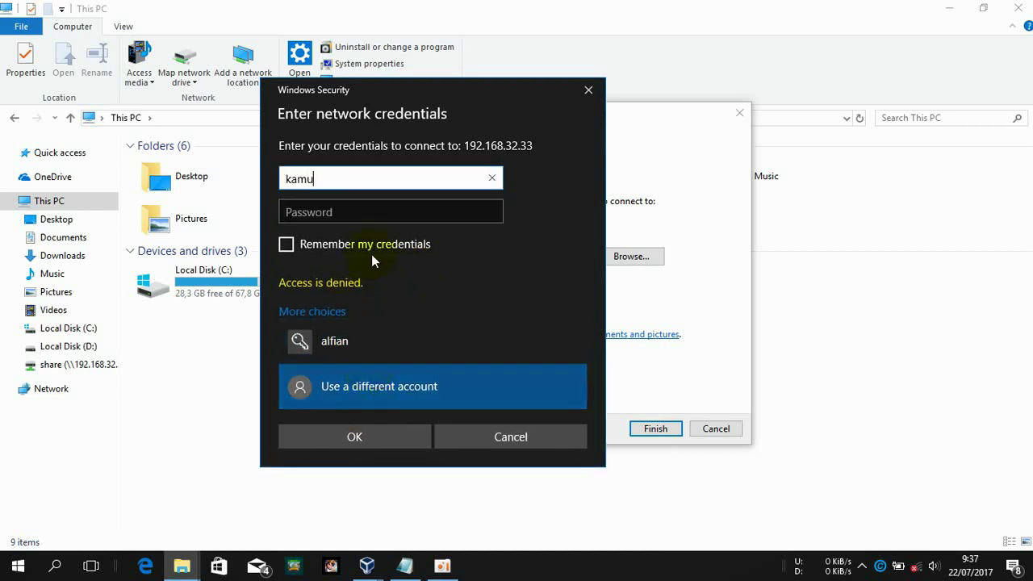
{"action": "key", "text": "Tab"}
{"action": "type", "text": "a"}
{"action": "key", "text": "Return"}
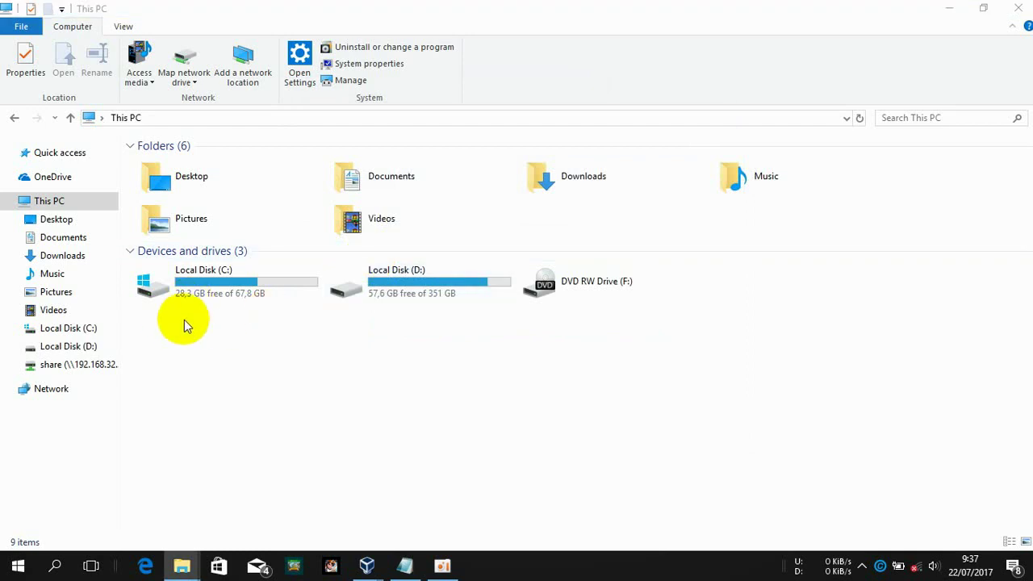
{"action": "left_click", "coordinate": [948, 7]}
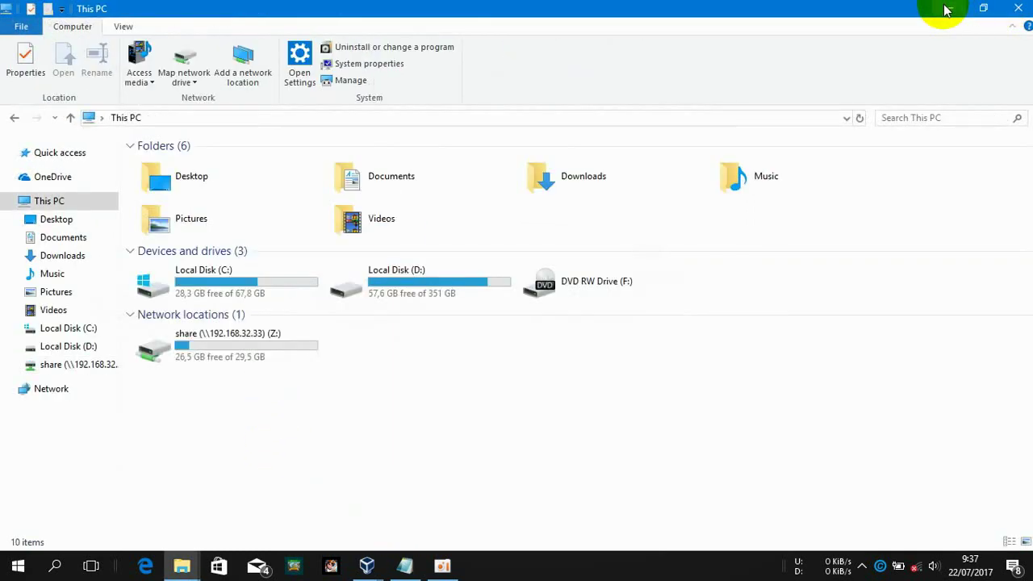
{"action": "mouse_move", "coordinate": [367, 563]}
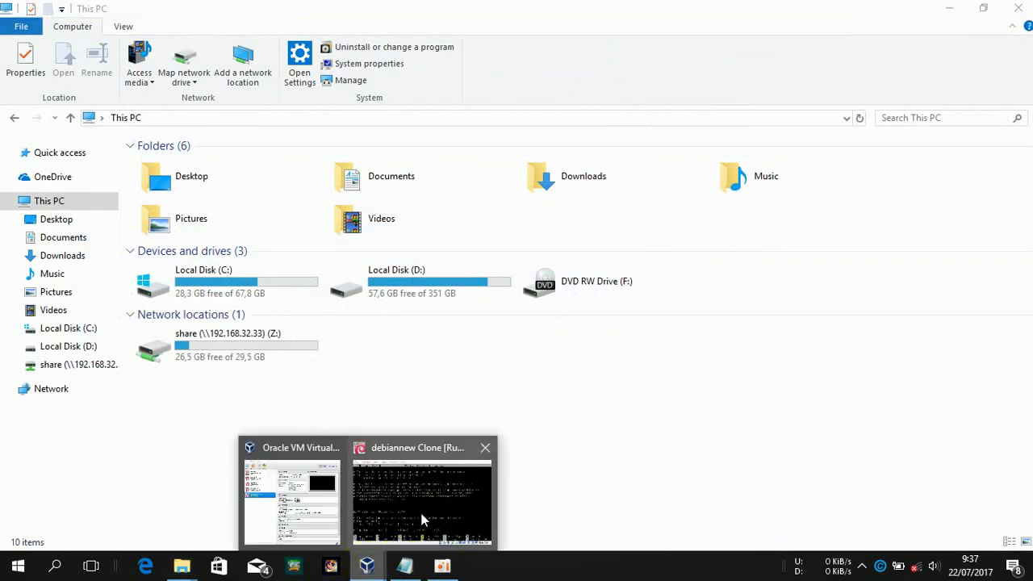
{"action": "left_click", "coordinate": [421, 513]}
{"action": "key", "text": "Down"}
{"action": "key", "text": "Down"}
{"action": "key", "text": "Down"}
{"action": "key", "text": "Down"}
{"action": "key", "text": "Down"}
{"action": "key", "text": "Down"}
{"action": "key", "text": "Down"}
{"action": "key", "text": "Down"}
{"action": "key", "text": "Down"}
{"action": "key", "text": "Down"}
{"action": "key", "text": "Down"}
{"action": "key", "text": "Down"}
{"action": "key", "text": "Down"}
{"action": "key", "text": "Down"}
{"action": "key", "text": "Down"}
{"action": "key", "text": "Down"}
{"action": "key", "text": "Down"}
{"action": "key", "text": "Down"}
{"action": "key", "text": "Down"}
{"action": "key", "text": "Down"}
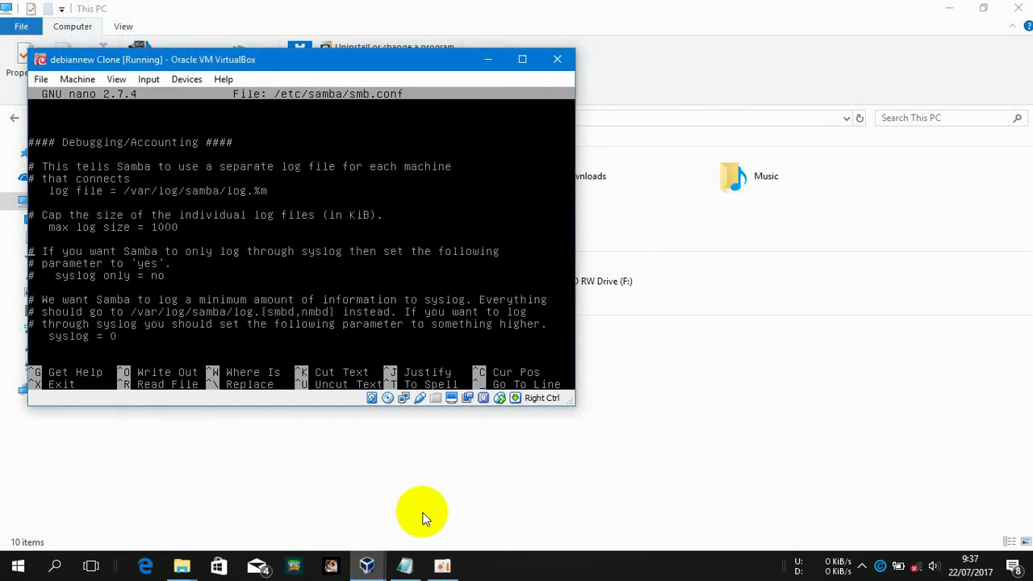
{"action": "key", "text": "Down"}
{"action": "key", "text": "Down"}
{"action": "key", "text": "Down"}
{"action": "key", "text": "Down"}
{"action": "key", "text": "Down"}
{"action": "key", "text": "Down"}
{"action": "key", "text": "Down"}
{"action": "key", "text": "Down"}
{"action": "key", "text": "Down"}
{"action": "key", "text": "Down"}
{"action": "key", "text": "Down"}
{"action": "key", "text": "Down"}
{"action": "key", "text": "Down"}
{"action": "key", "text": "Down"}
{"action": "key", "text": "Down"}
{"action": "key", "text": "Down"}
{"action": "key", "text": "Down"}
{"action": "key", "text": "Down"}
{"action": "key", "text": "Down"}
{"action": "key", "text": "Down"}
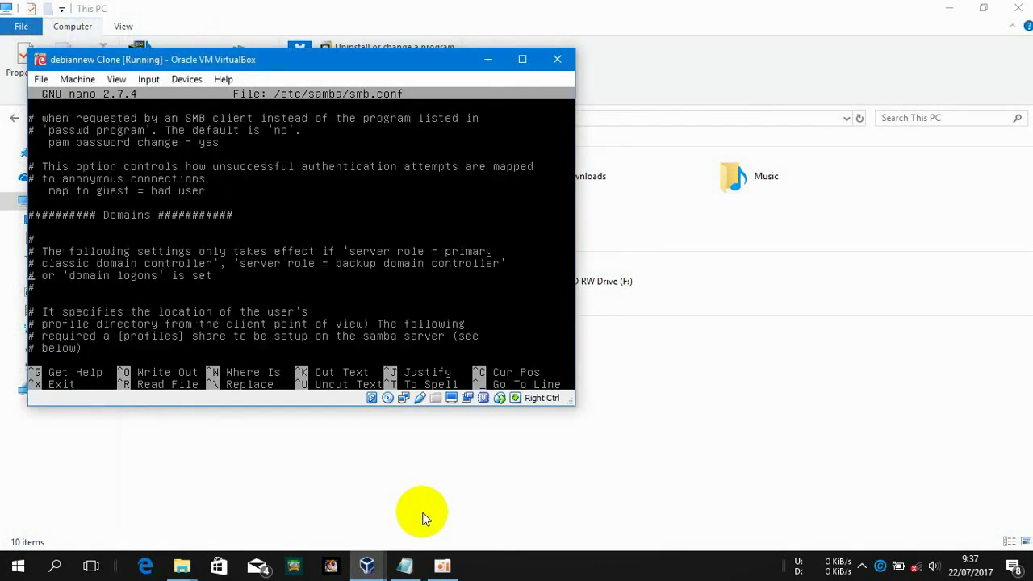
{"action": "key", "text": "Down"}
{"action": "key", "text": "Down"}
{"action": "key", "text": "Down"}
{"action": "key", "text": "Down"}
{"action": "key", "text": "Down"}
{"action": "key", "text": "Down"}
{"action": "key", "text": "Down"}
{"action": "key", "text": "Down"}
{"action": "key", "text": "Down"}
{"action": "key", "text": "Down"}
{"action": "key", "text": "Down"}
{"action": "key", "text": "Down"}
{"action": "key", "text": "Down"}
{"action": "key", "text": "Down"}
{"action": "key", "text": "Down"}
{"action": "key", "text": "Down"}
{"action": "key", "text": "Down"}
{"action": "key", "text": "Down"}
{"action": "key", "text": "Down"}
{"action": "key", "text": "Down"}
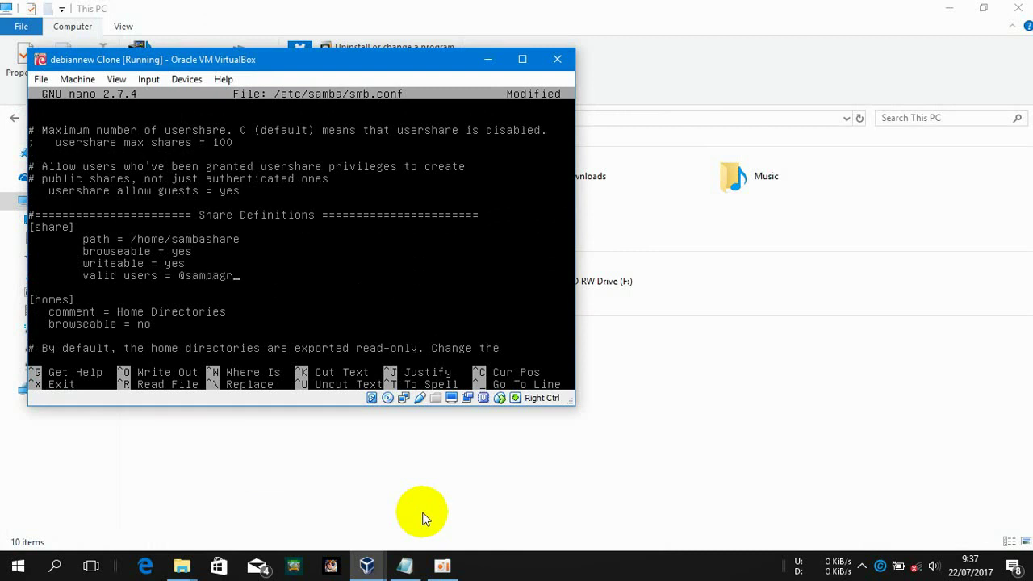
{"action": "key", "text": "ctrl+x"}
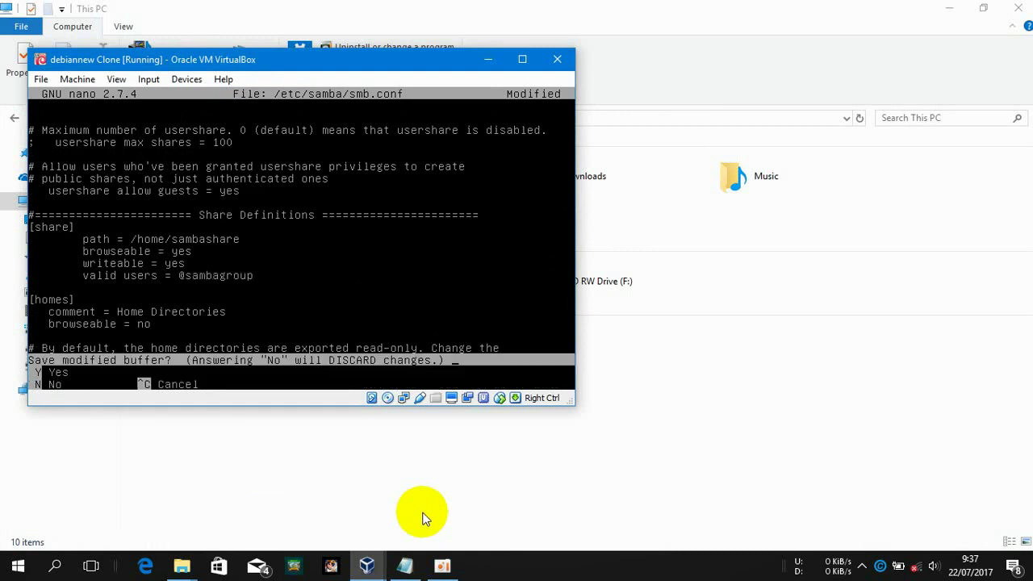
{"action": "key", "text": "y"}
{"action": "key", "text": "Return"}
{"action": "left_click", "coordinate": [643, 481]}
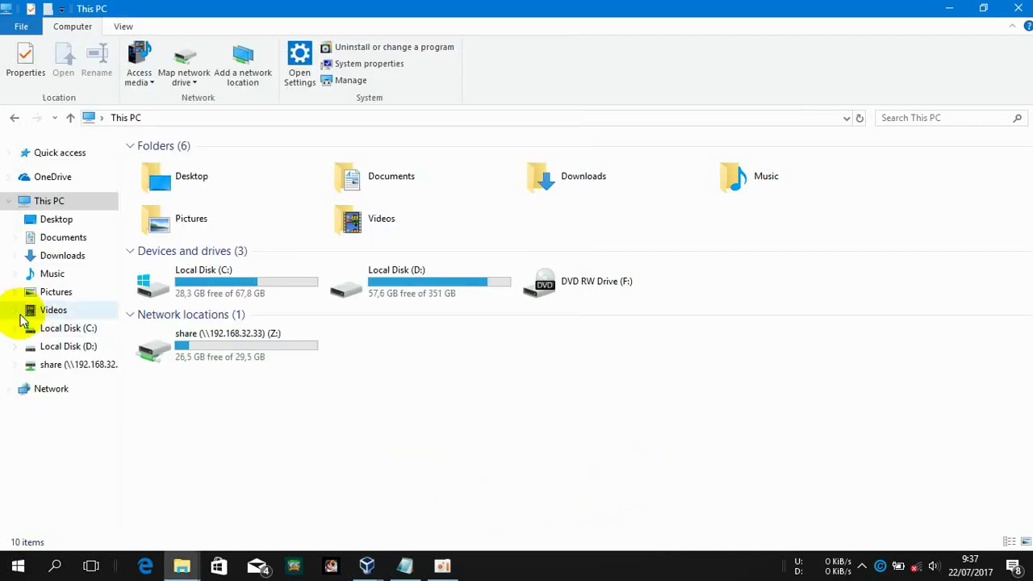
Disconnect drive Z:, confirming despite open files
{"action": "left_click", "coordinate": [90, 366]}
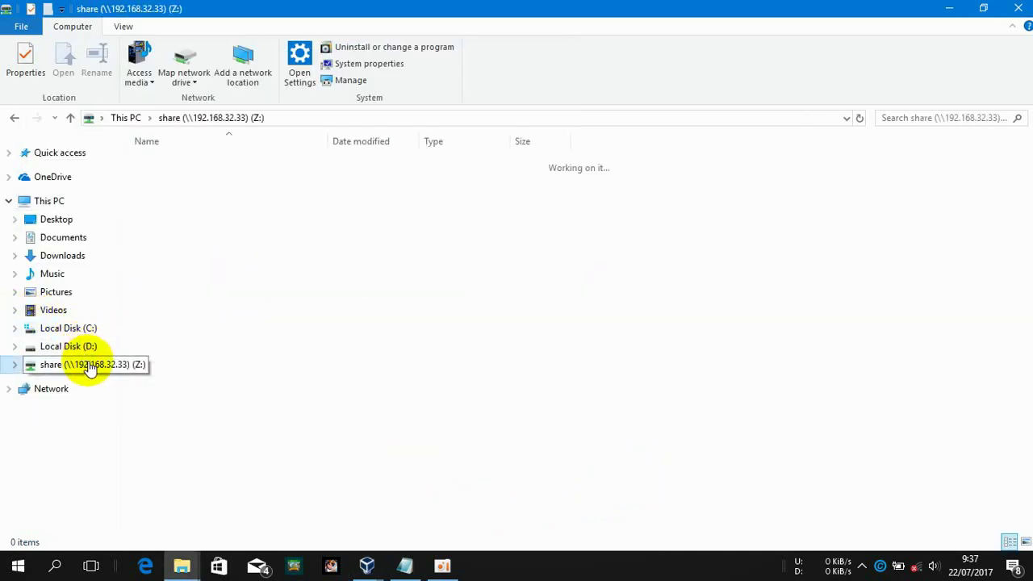
{"action": "right_click", "coordinate": [92, 364]}
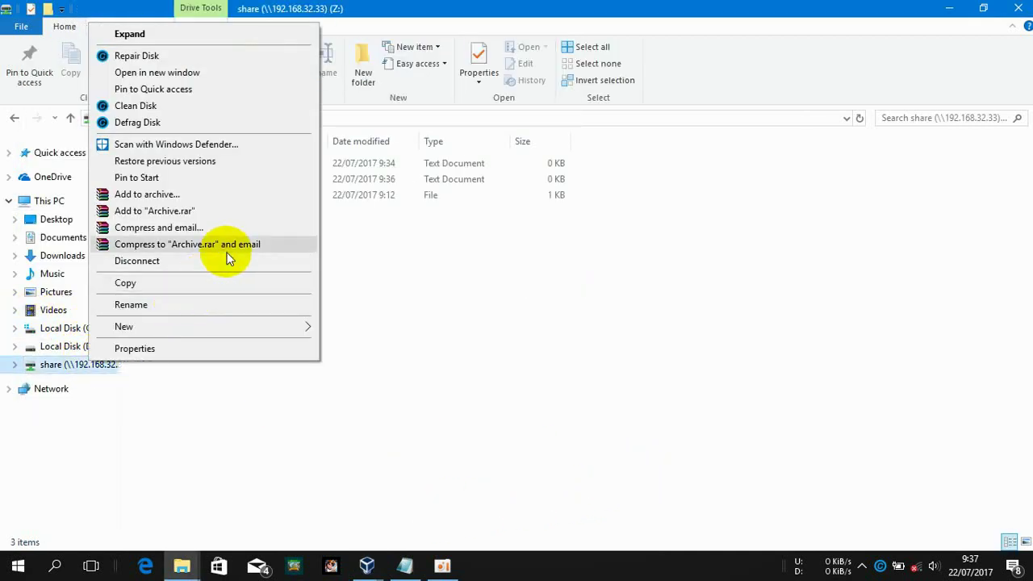
{"action": "left_click", "coordinate": [229, 261]}
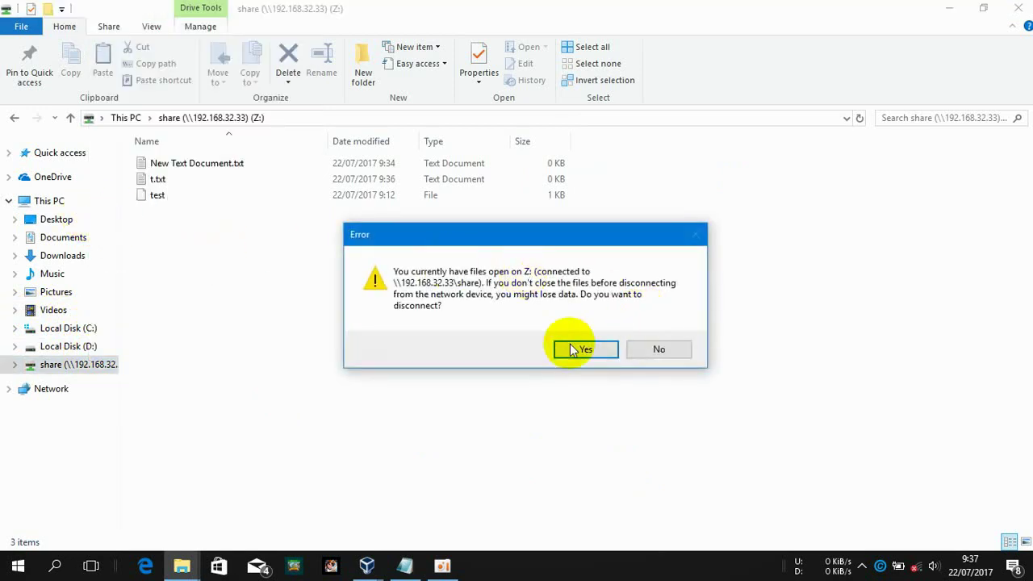
{"action": "left_click", "coordinate": [586, 348]}
{"action": "key", "text": "alt+Tab"}
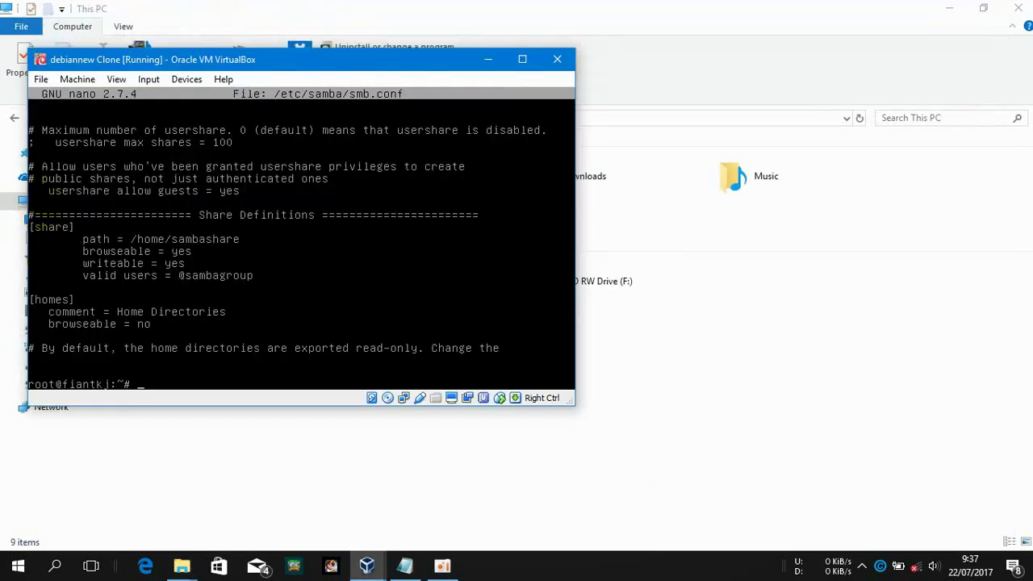
{"action": "left_click", "coordinate": [346, 472]}
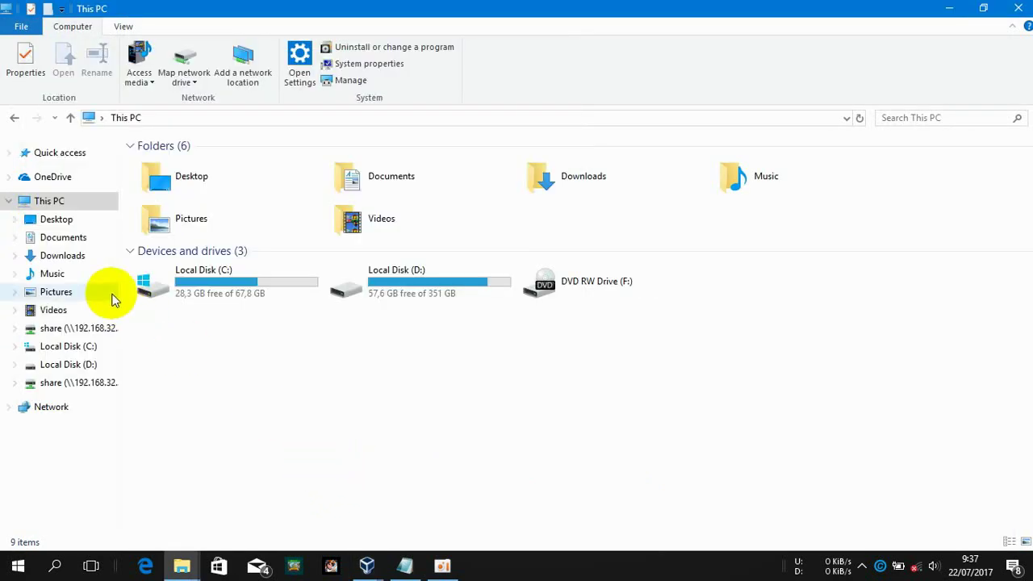
Map Z: to \\192.168.32.33\share and sign in with the first account
{"action": "left_click", "coordinate": [187, 56]}
{"action": "type", "text": "\\192.168."}
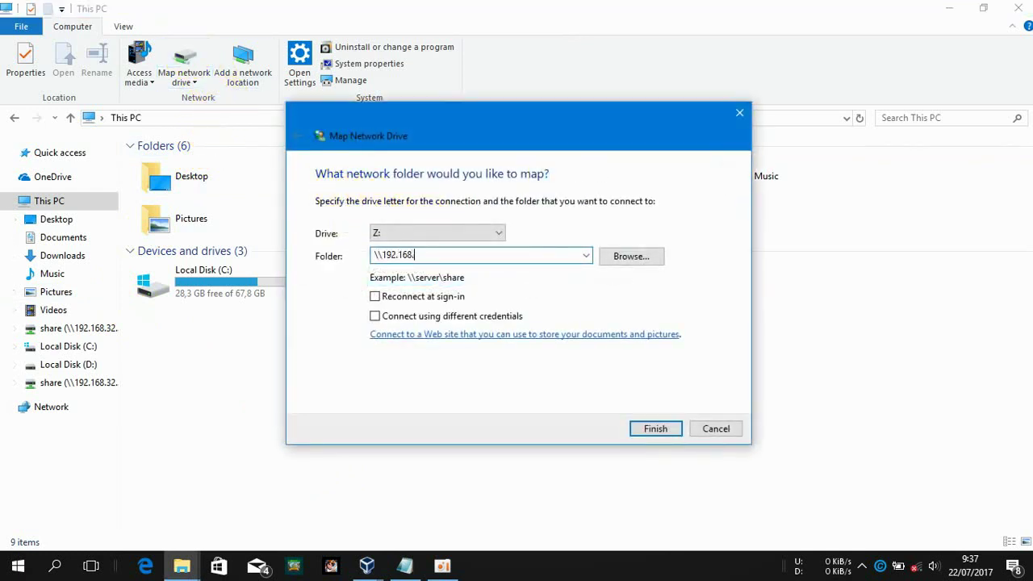
{"action": "type", "text": "32.33\\share"}
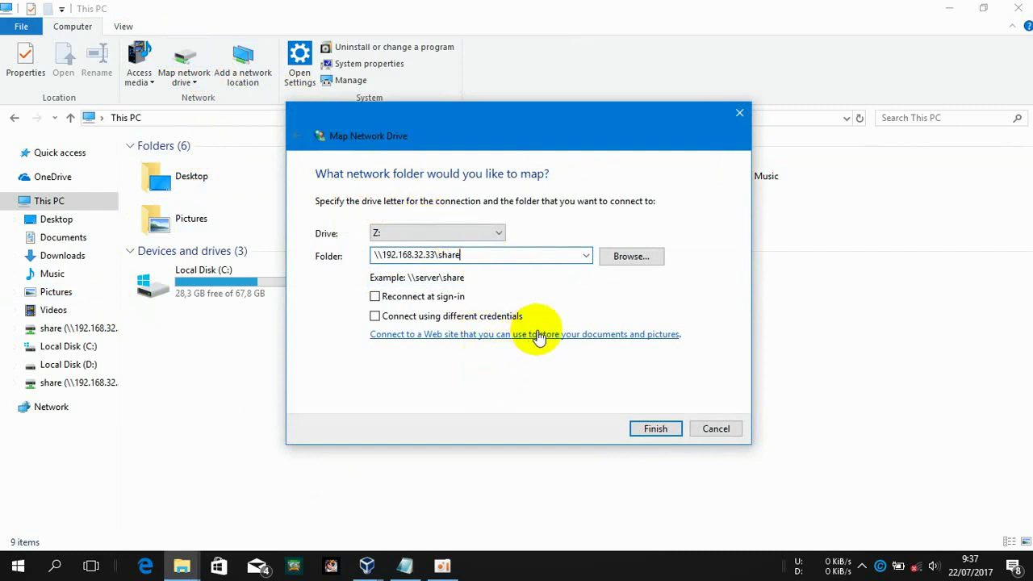
{"action": "left_click", "coordinate": [646, 430]}
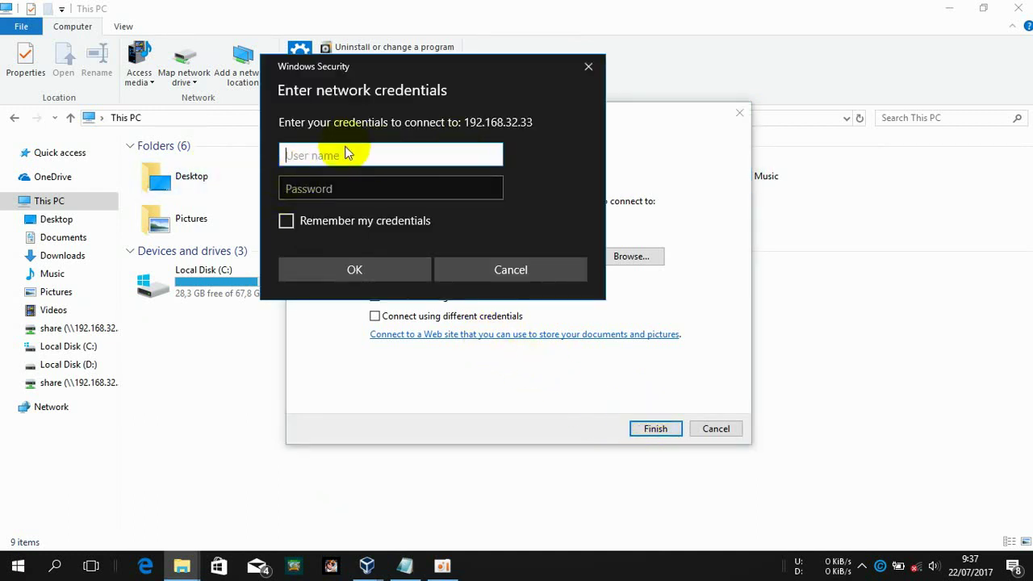
{"action": "type", "text": "alfian"}
{"action": "key", "text": "Tab"}
{"action": "type", "text": "1"}
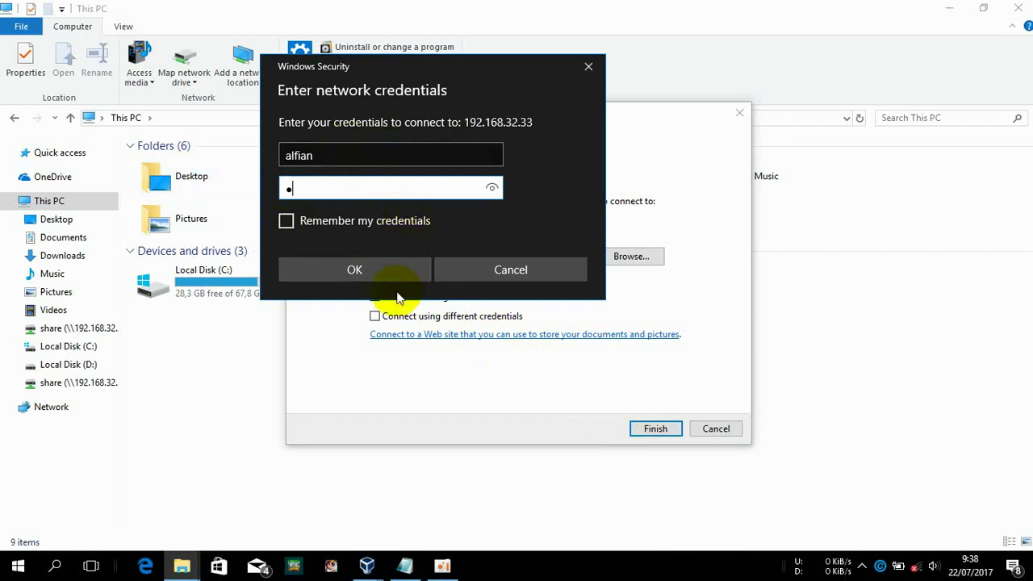
{"action": "left_click", "coordinate": [395, 276]}
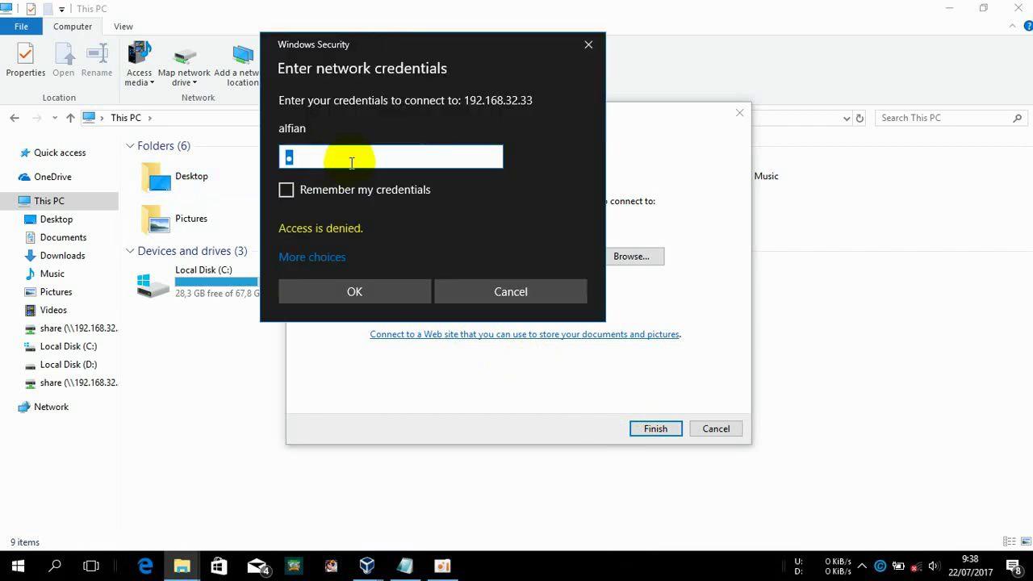
After access is denied, sign in with a different account and close the share window
{"action": "left_click", "coordinate": [339, 258]}
{"action": "left_click", "coordinate": [367, 340]}
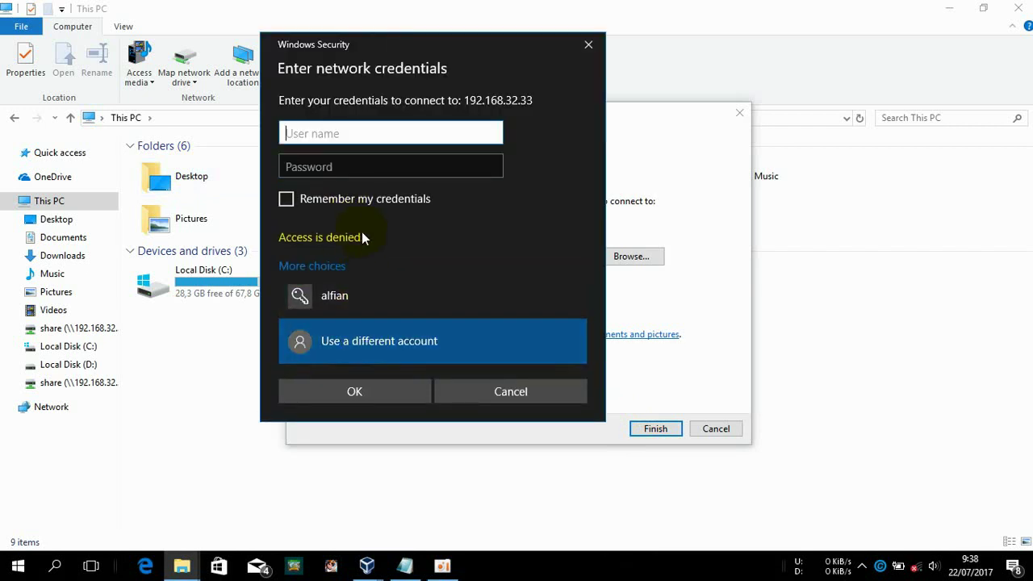
{"action": "type", "text": "aku"}
{"action": "key", "text": "Tab"}
{"action": "type", "text": "1"}
{"action": "key", "text": "Return"}
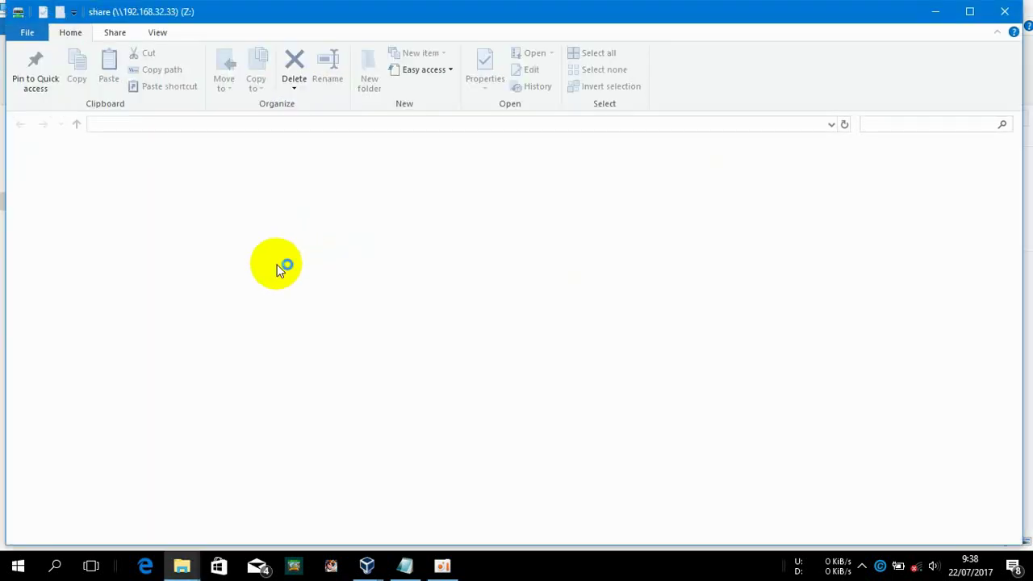
{"action": "left_click", "coordinate": [1002, 12]}
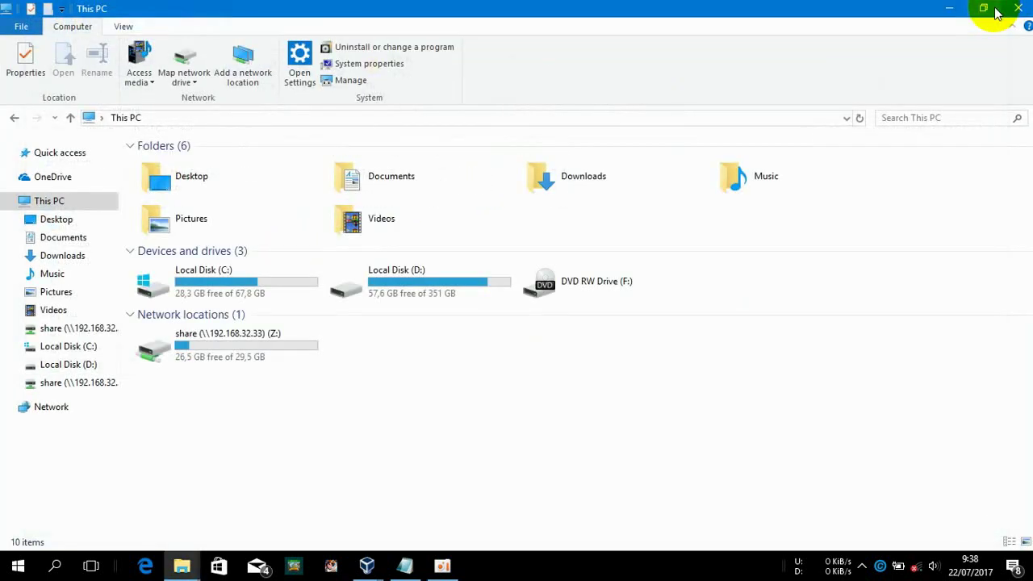
Disconnect Z: and start remapping, dismissing the network error from the incomplete address
{"action": "left_click", "coordinate": [246, 334]}
{"action": "right_click", "coordinate": [247, 335]}
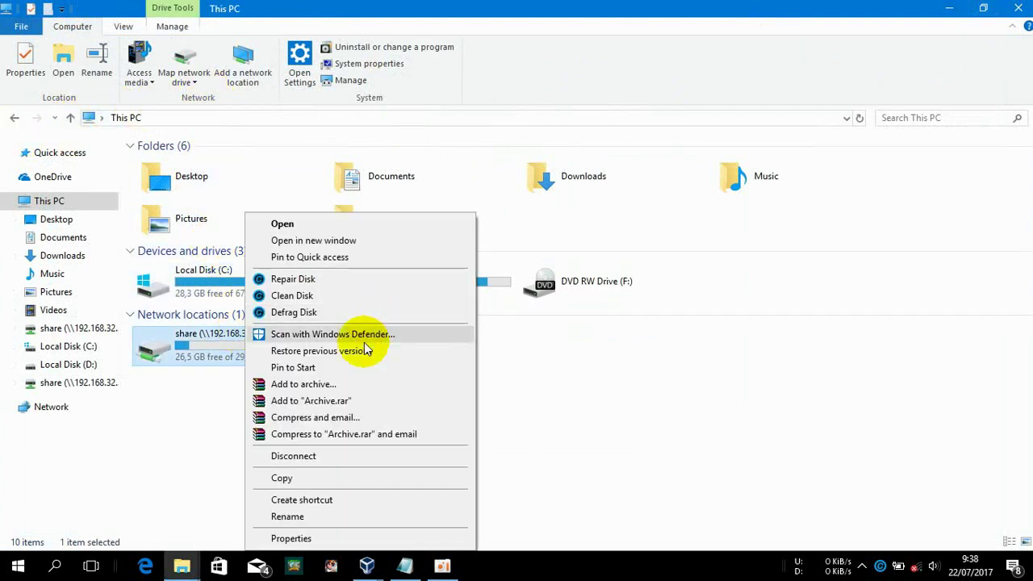
{"action": "left_click", "coordinate": [315, 458]}
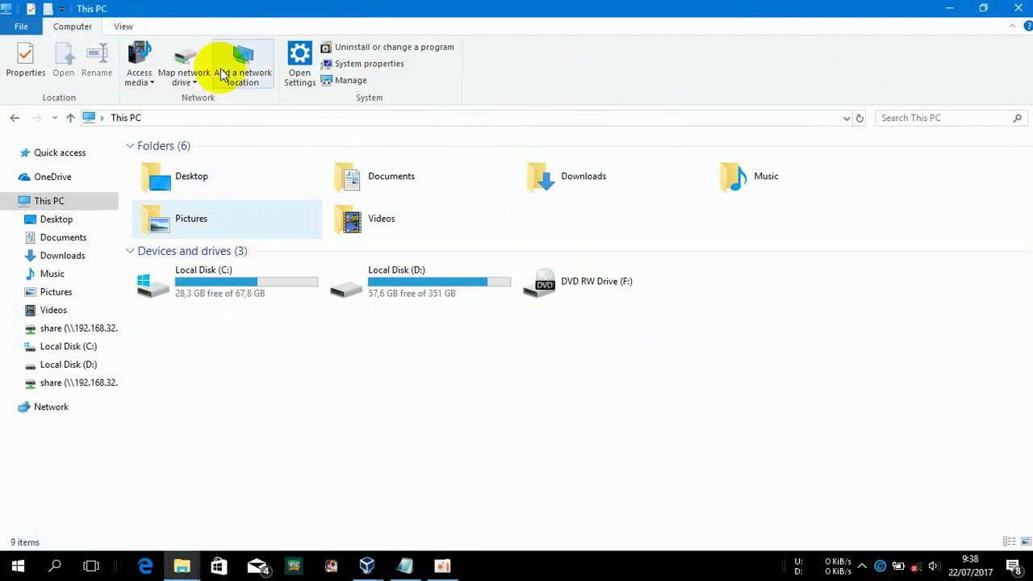
{"action": "left_click", "coordinate": [185, 58]}
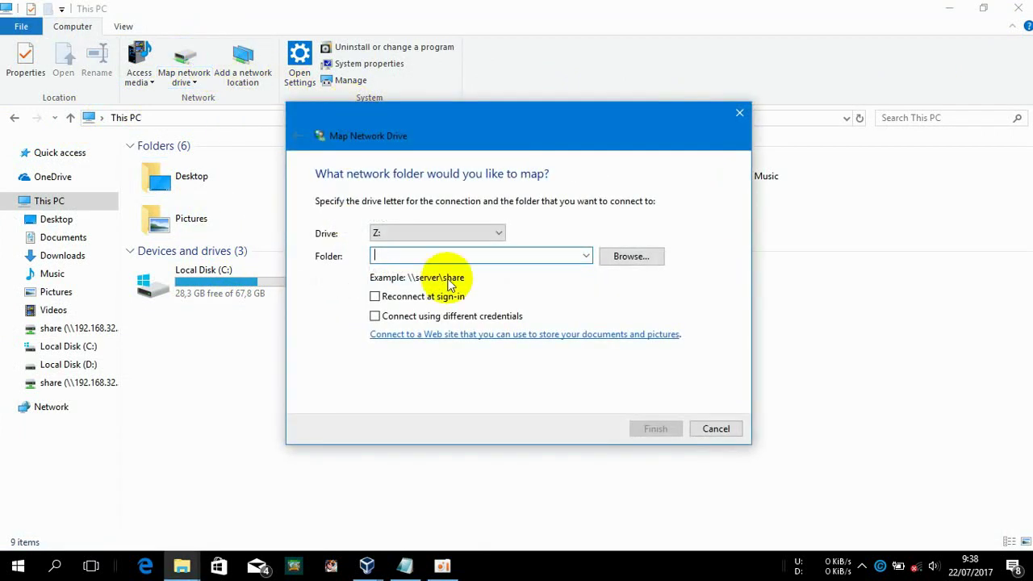
{"action": "type", "text": "\\192.168.32.33"}
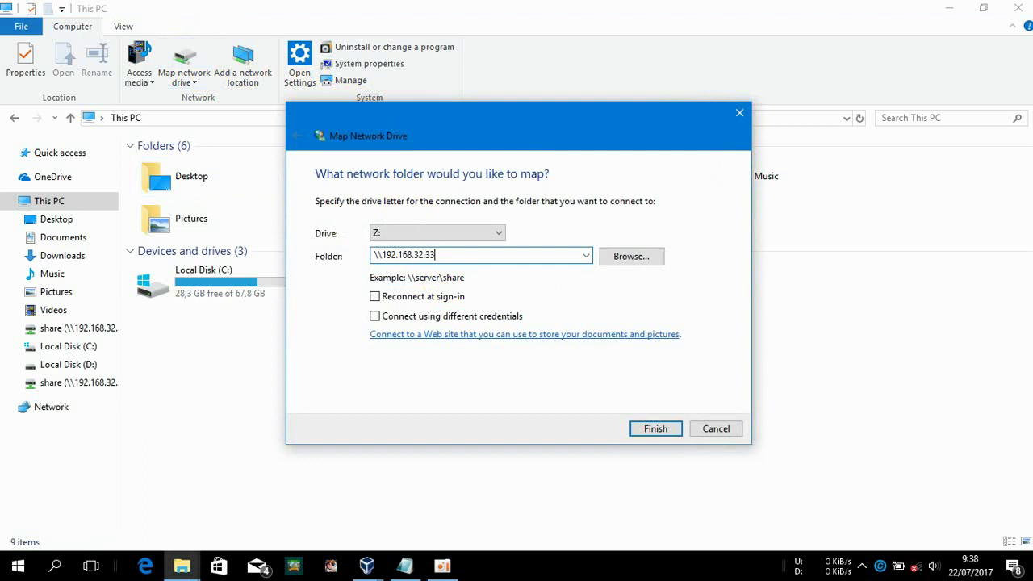
{"action": "key", "text": "Return"}
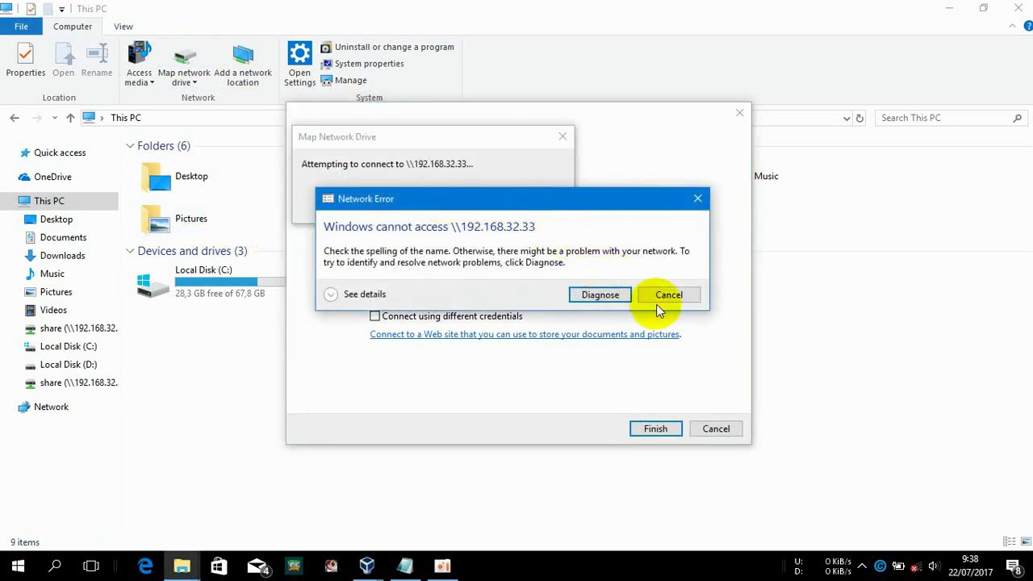
{"action": "left_click", "coordinate": [657, 303]}
Complete the share folder path and sign in with the first account
{"action": "left_click", "coordinate": [462, 255]}
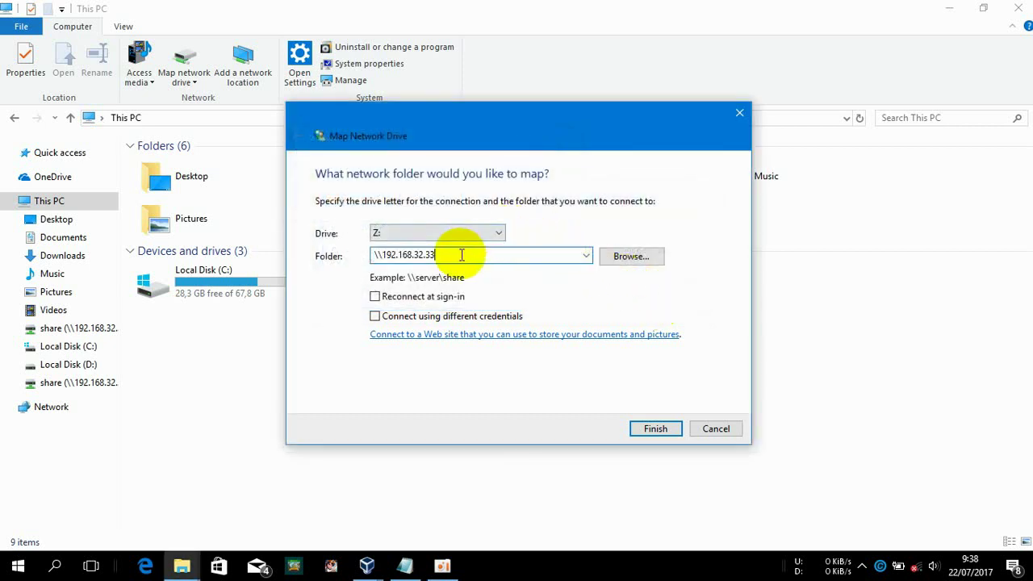
{"action": "type", "text": "\\share"}
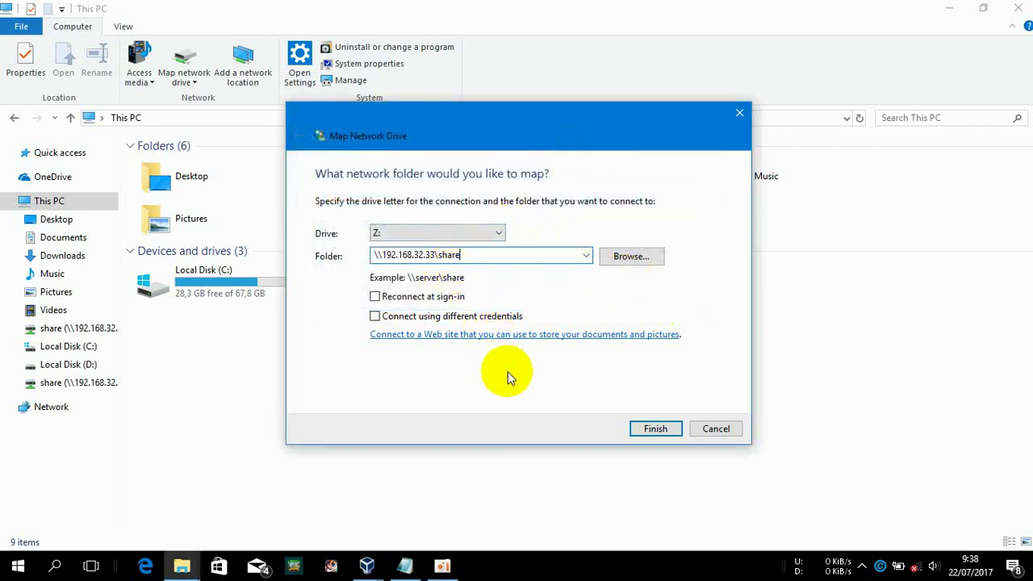
{"action": "left_click", "coordinate": [656, 430]}
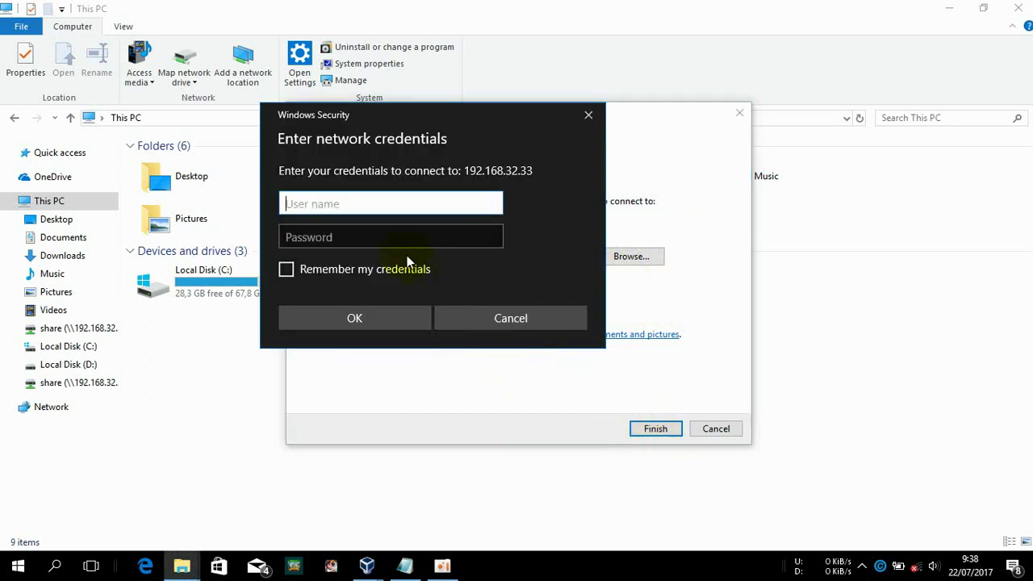
{"action": "type", "text": "alfian"}
{"action": "key", "text": "Tab"}
{"action": "type", "text": "a"}
{"action": "key", "text": "Return"}
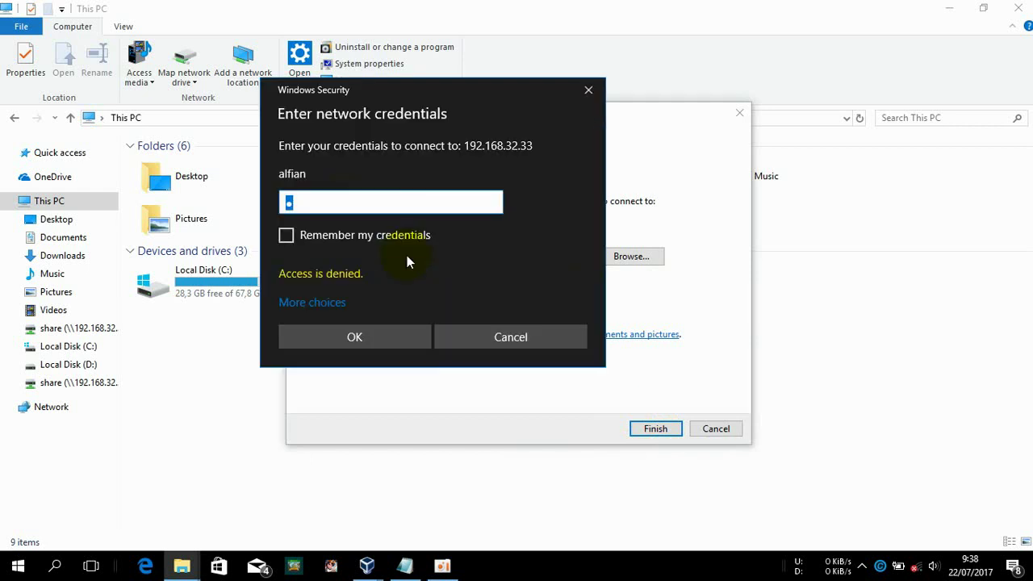
Finish mapping Z: with a different account, open and close it, then disconnect it
{"action": "left_click", "coordinate": [318, 303]}
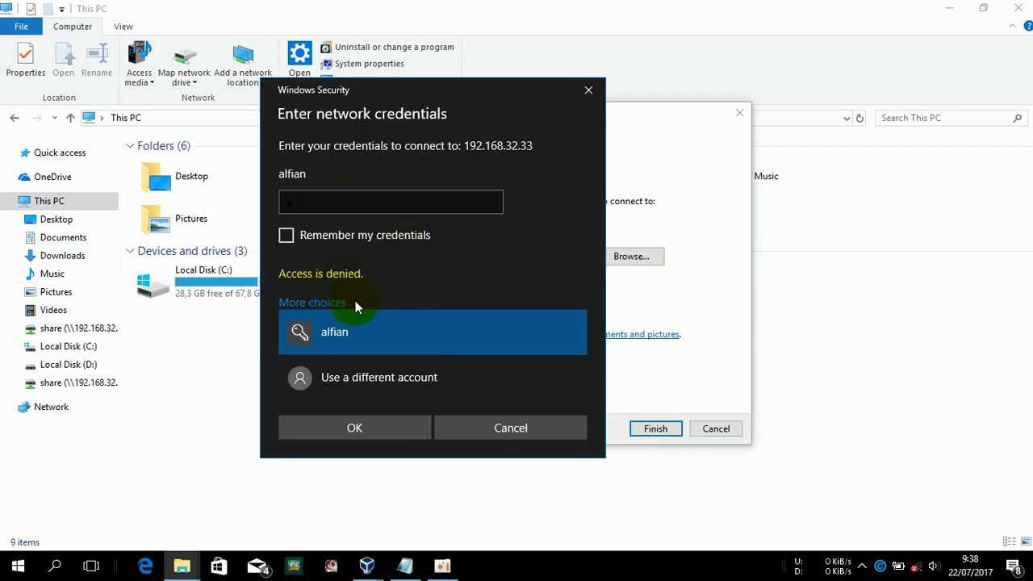
{"action": "left_click", "coordinate": [356, 372]}
{"action": "type", "text": "kamu"}
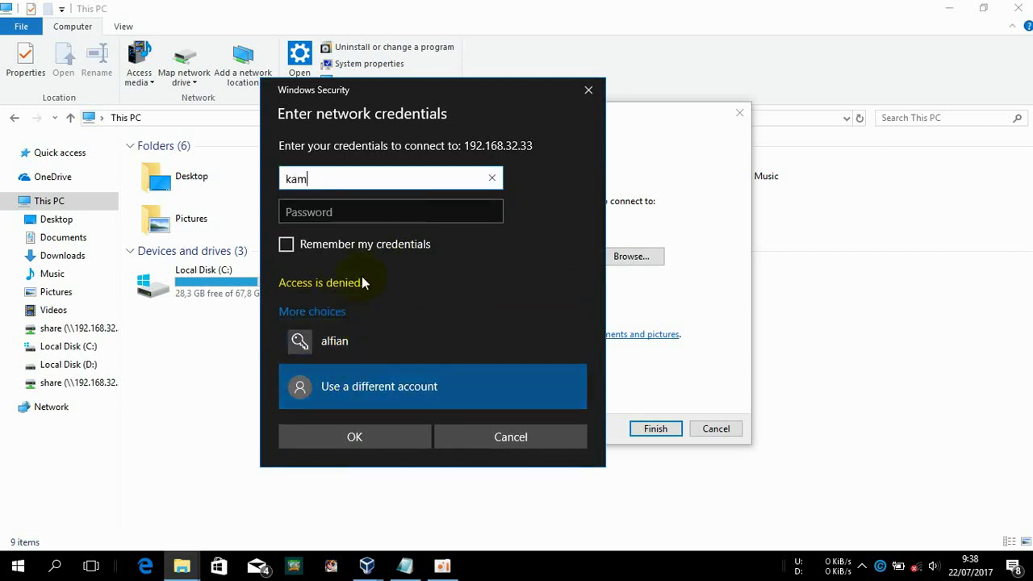
{"action": "key", "text": "Tab"}
{"action": "type", "text": "a"}
{"action": "key", "text": "Return"}
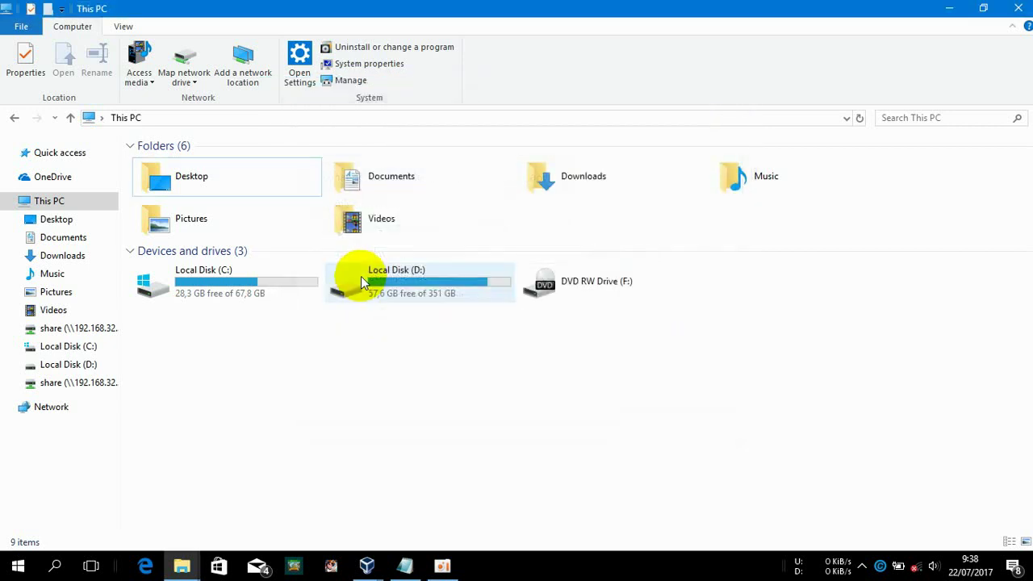
{"action": "double_click", "coordinate": [173, 360]}
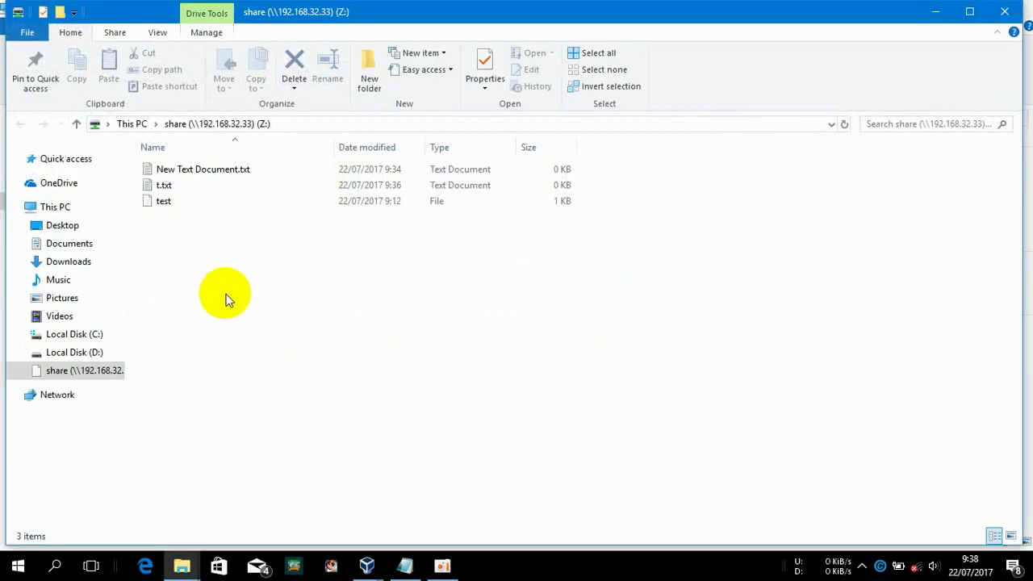
{"action": "left_click", "coordinate": [1003, 9]}
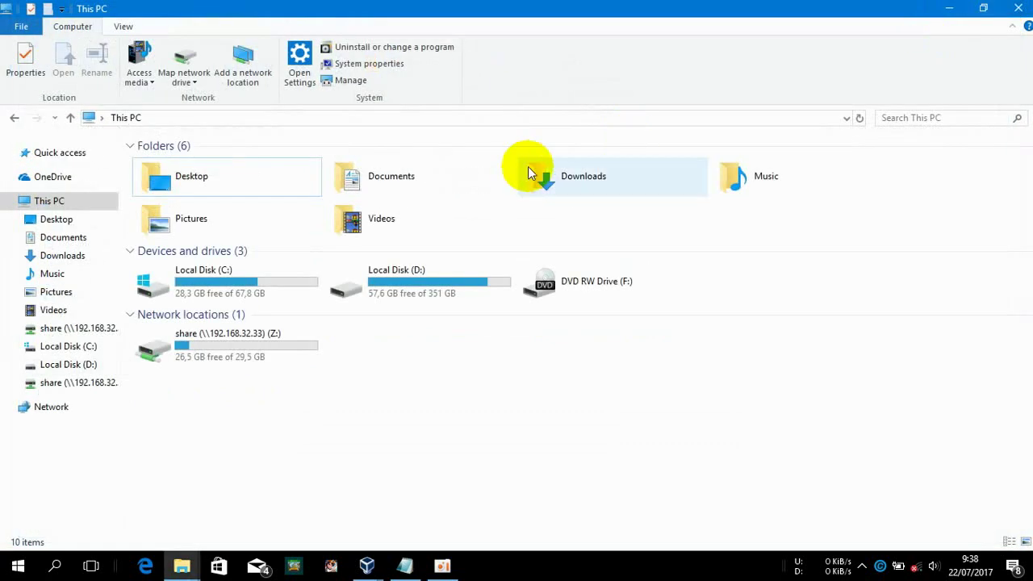
{"action": "left_click", "coordinate": [217, 360]}
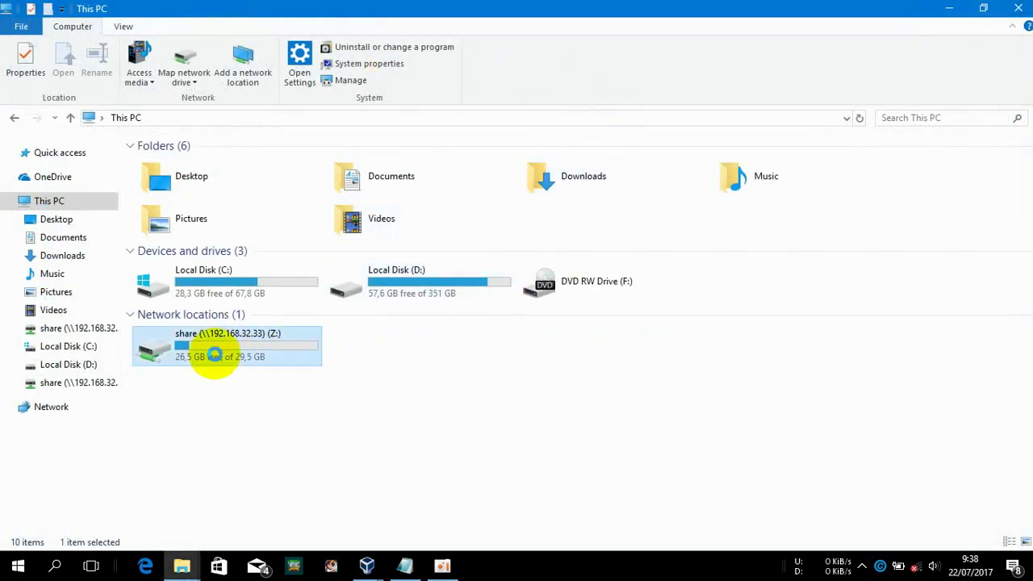
{"action": "right_click", "coordinate": [214, 355]}
{"action": "left_click", "coordinate": [364, 262]}
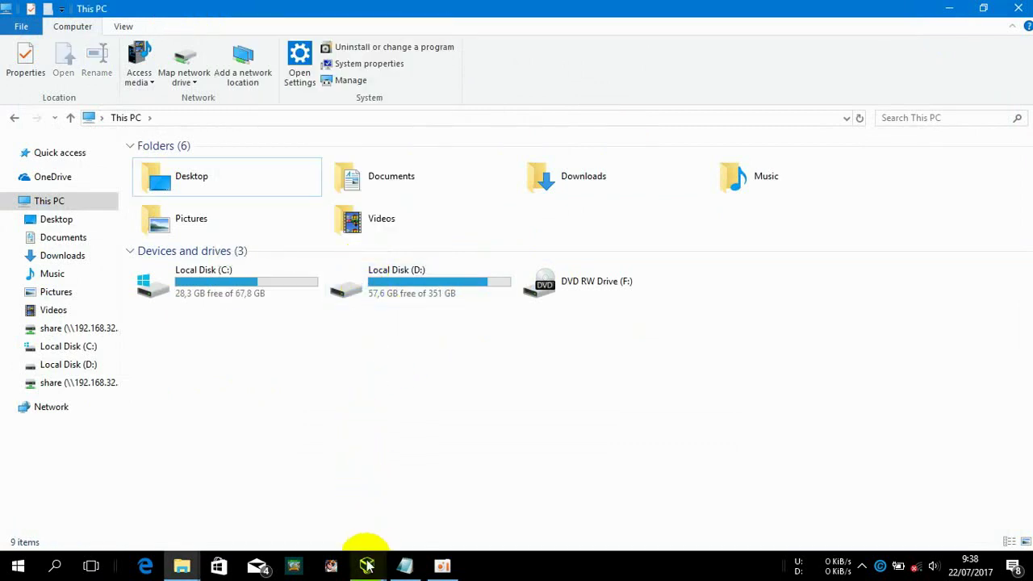
In the Debian VM, add a new Samba user with smbpasswd -a and its password
{"action": "mouse_move", "coordinate": [367, 565]}
{"action": "left_click", "coordinate": [419, 489]}
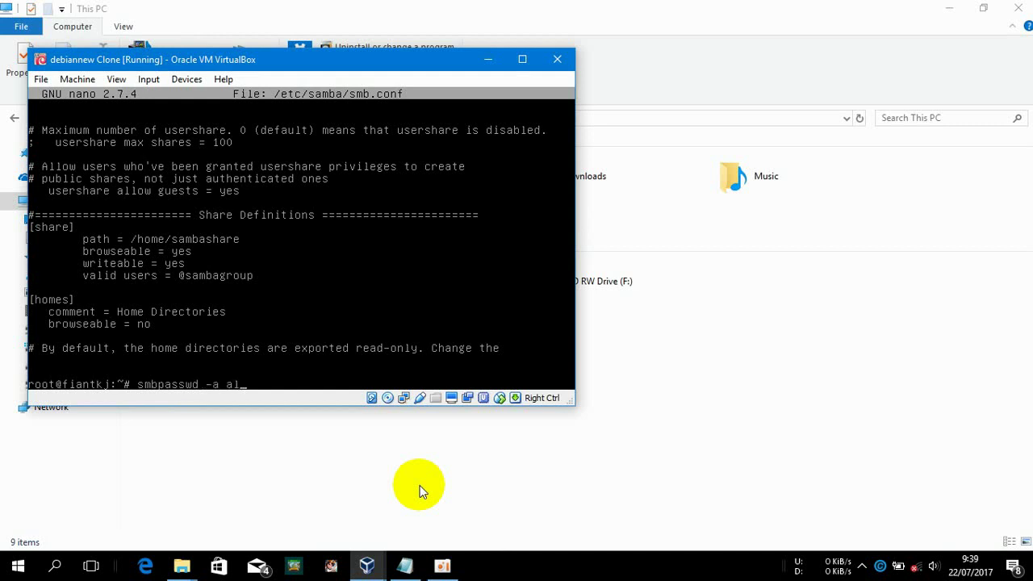
{"action": "type", "text": "n"}
{"action": "key", "text": "Return"}
{"action": "key", "text": "Return"}
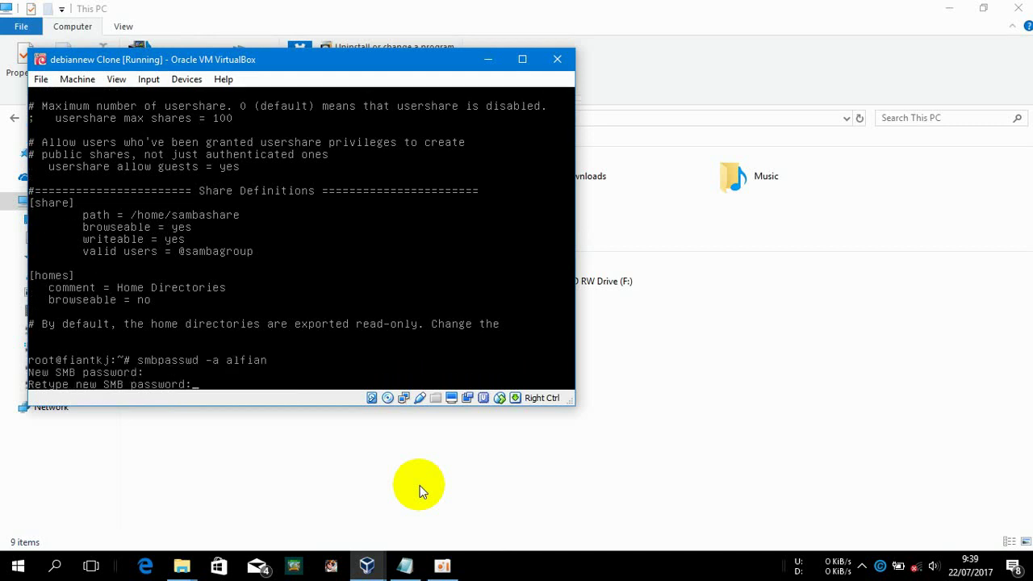
{"action": "key", "text": "Return"}
{"action": "left_click", "coordinate": [686, 428]}
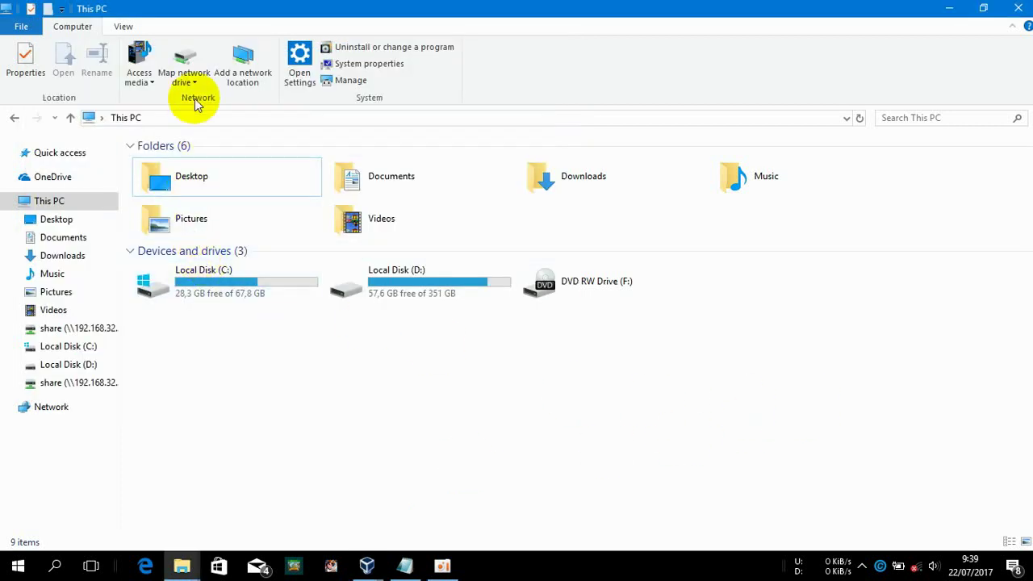
{"action": "left_click", "coordinate": [198, 55]}
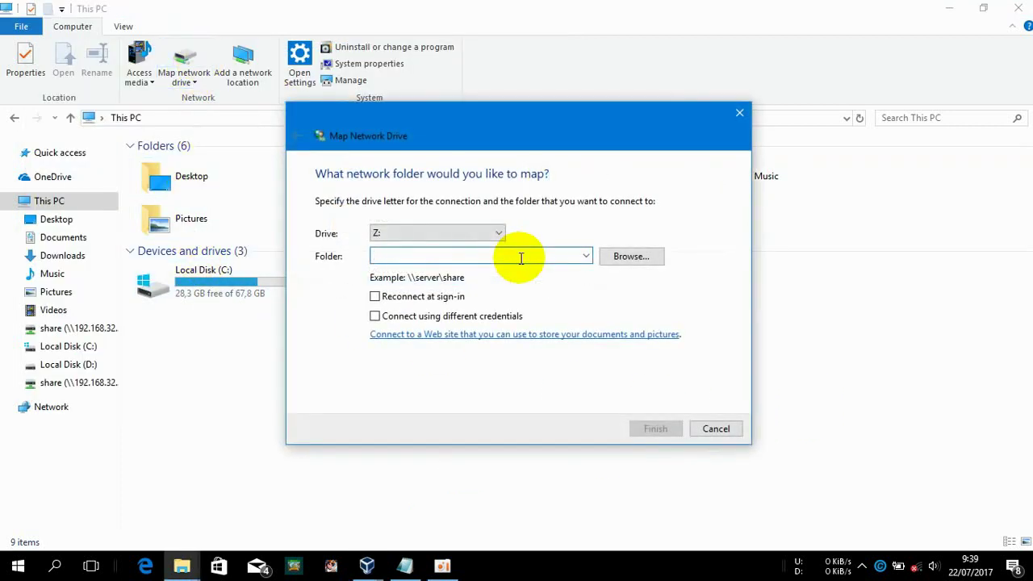
{"action": "type", "text": "\\\\192.16"}
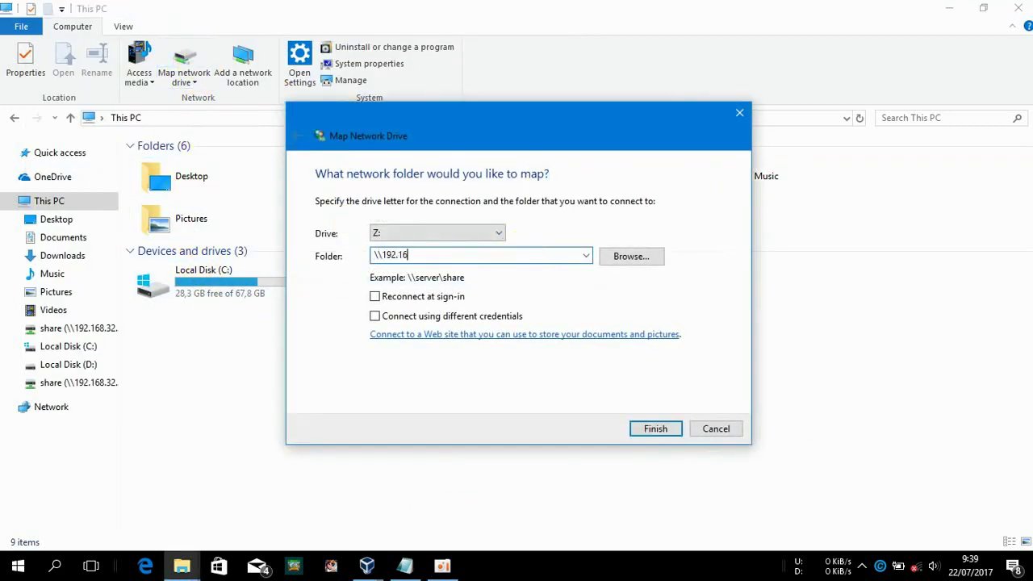
{"action": "type", "text": "8.32.33\\share"}
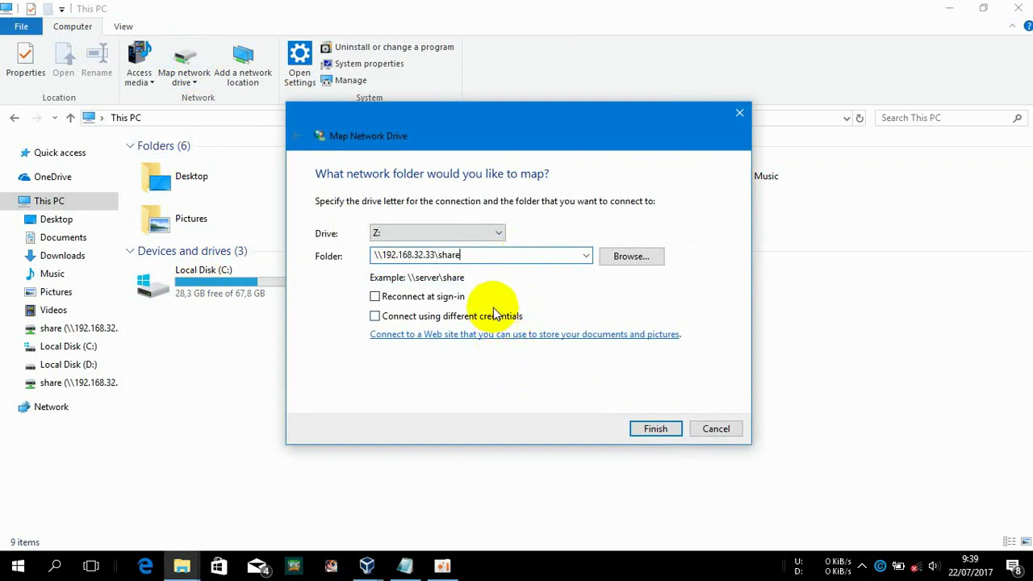
{"action": "left_click", "coordinate": [500, 320]}
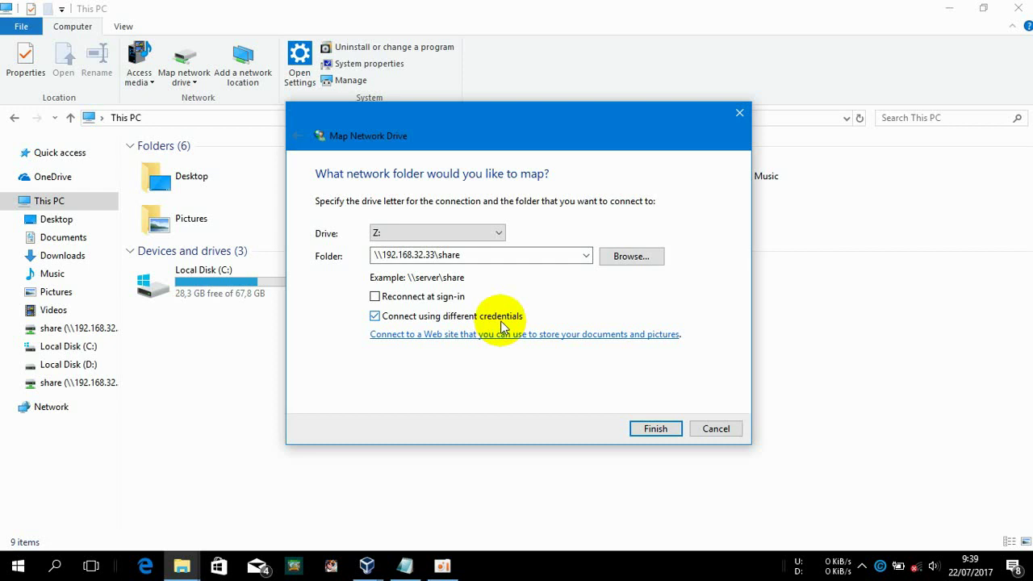
{"action": "left_click", "coordinate": [664, 432]}
{"action": "type", "text": "al"}
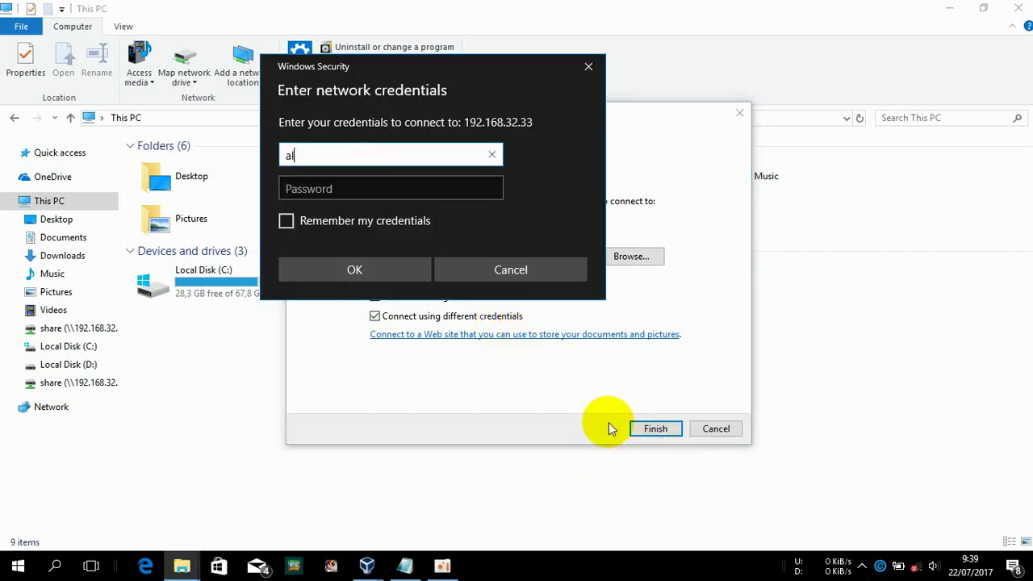
{"action": "type", "text": "fian"}
{"action": "key", "text": "Tab"}
{"action": "type", "text": "1"}
{"action": "key", "text": "Return"}
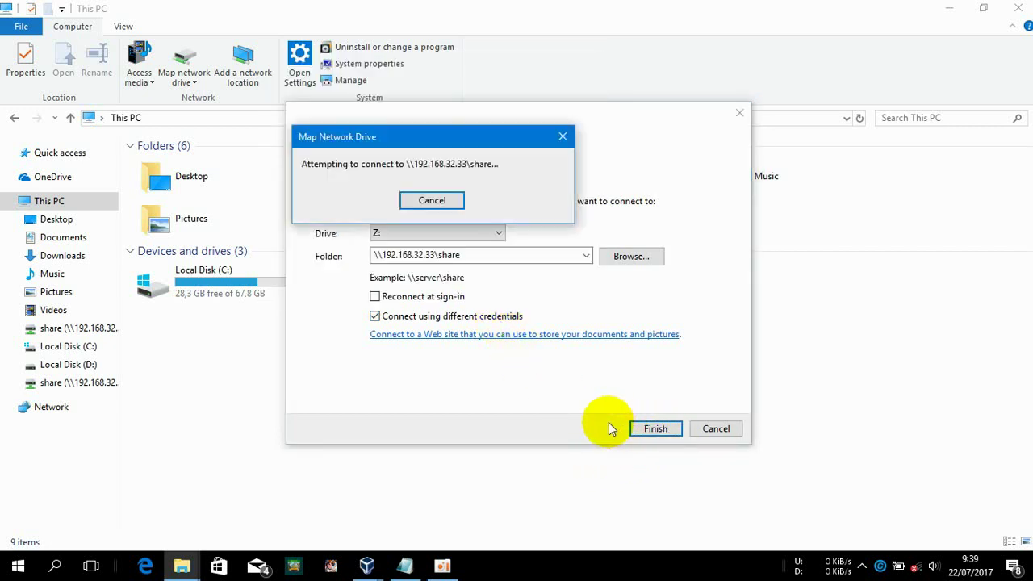
{"action": "left_click", "coordinate": [531, 295]}
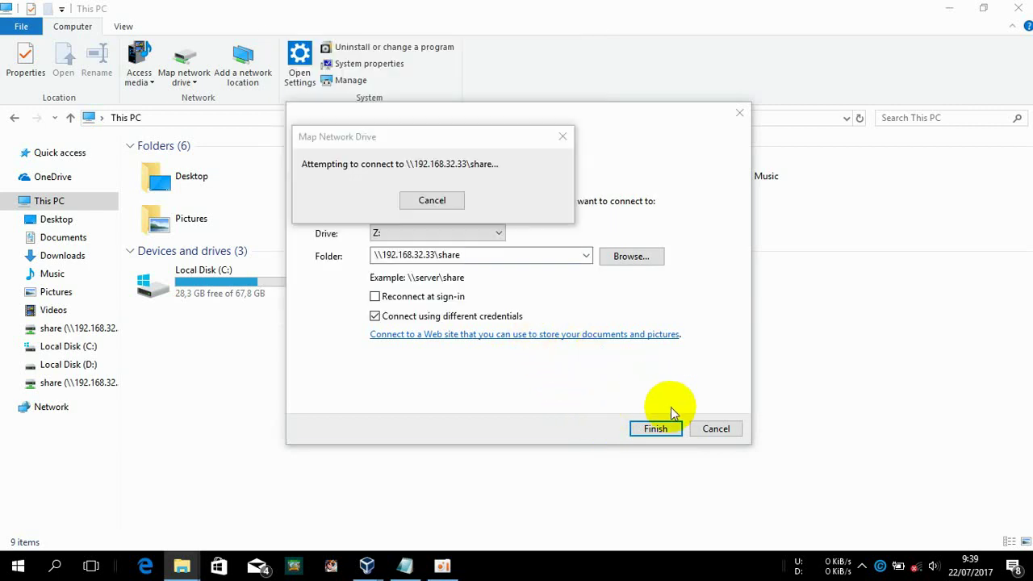
{"action": "left_click", "coordinate": [706, 433]}
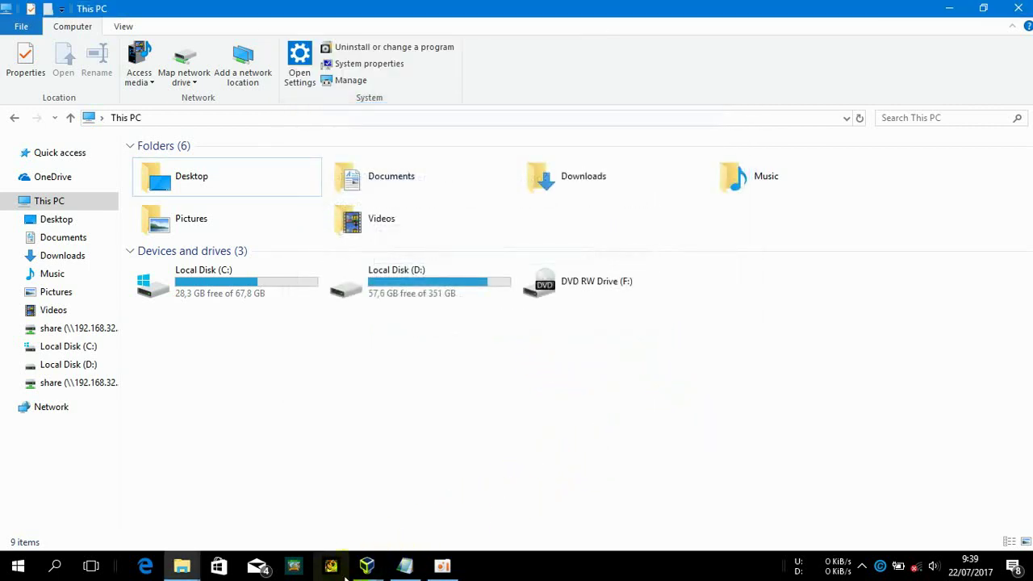
In the Debian VM, list /home/sambashare/ and reopen smb.conf in nano
{"action": "mouse_move", "coordinate": [367, 565]}
{"action": "left_click", "coordinate": [401, 473]}
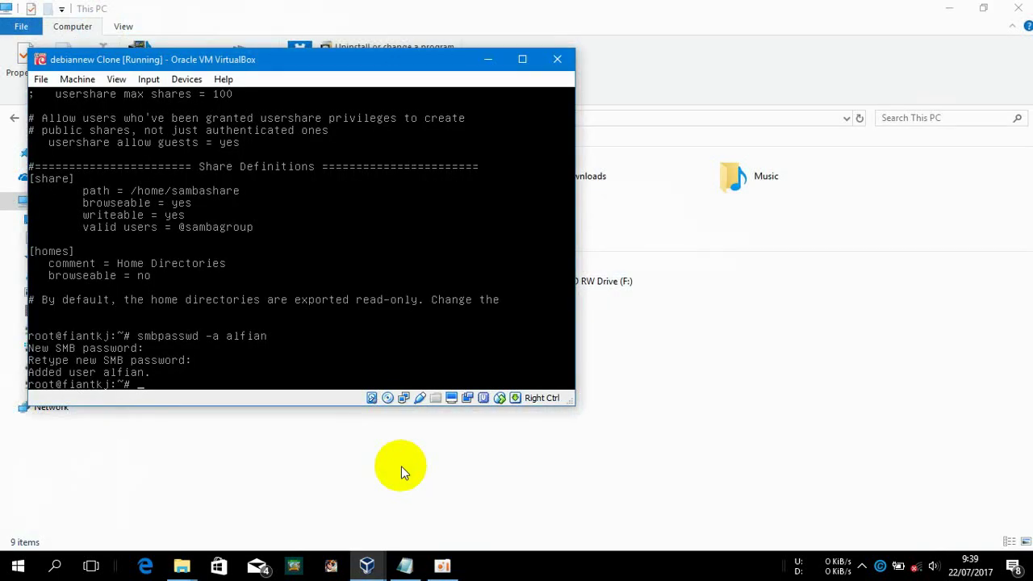
{"action": "type", "text": "ls /home/sambashare/"}
{"action": "key", "text": "Up"}
{"action": "key", "text": "Up"}
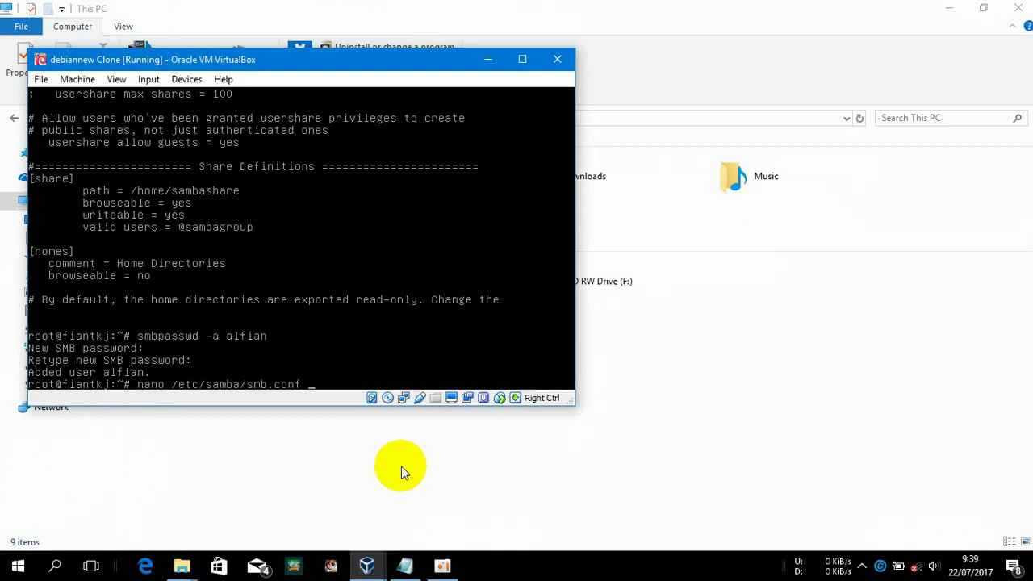
{"action": "key", "text": "Return"}
Delete the valid users line from the [share] section and save smb.conf
{"action": "key", "text": "Down"}
{"action": "key", "text": "Down"}
{"action": "key", "text": "Down"}
{"action": "key", "text": "Down"}
{"action": "key", "text": "Down"}
{"action": "key", "text": "Down"}
{"action": "key", "text": "Down"}
{"action": "key", "text": "Down"}
{"action": "key", "text": "Down"}
{"action": "key", "text": "Down"}
{"action": "key", "text": "Down"}
{"action": "key", "text": "Down"}
{"action": "key", "text": "Down"}
{"action": "key", "text": "Down"}
{"action": "key", "text": "Down"}
{"action": "key", "text": "Down"}
{"action": "key", "text": "Down"}
{"action": "key", "text": "Down"}
{"action": "key", "text": "Down"}
{"action": "key", "text": "Down"}
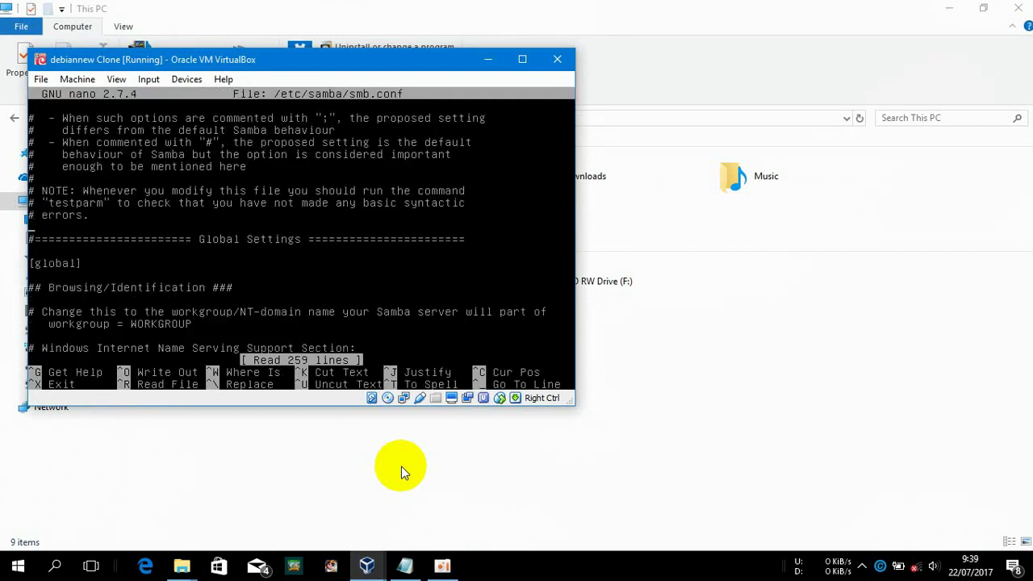
{"action": "key", "text": "Down"}
{"action": "key", "text": "Down"}
{"action": "key", "text": "Down"}
{"action": "key", "text": "Down"}
{"action": "key", "text": "Down"}
{"action": "key", "text": "Down"}
{"action": "key", "text": "Down"}
{"action": "key", "text": "Down"}
{"action": "key", "text": "Down"}
{"action": "key", "text": "Down"}
{"action": "key", "text": "Down"}
{"action": "key", "text": "Down"}
{"action": "key", "text": "Down"}
{"action": "key", "text": "Down"}
{"action": "key", "text": "Down"}
{"action": "key", "text": "Down"}
{"action": "key", "text": "Down"}
{"action": "key", "text": "Down"}
{"action": "key", "text": "Down"}
{"action": "key", "text": "Down"}
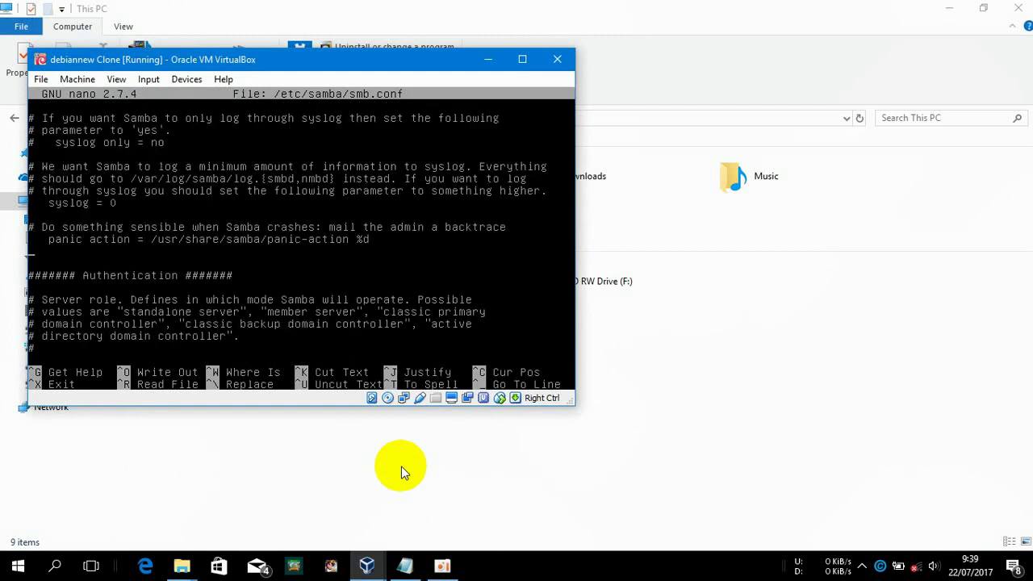
{"action": "key", "text": "Down"}
{"action": "key", "text": "Down"}
{"action": "key", "text": "Down"}
{"action": "key", "text": "Down"}
{"action": "key", "text": "Down"}
{"action": "key", "text": "Down"}
{"action": "key", "text": "Down"}
{"action": "key", "text": "Down"}
{"action": "key", "text": "Down"}
{"action": "key", "text": "Down"}
{"action": "key", "text": "Down"}
{"action": "key", "text": "Down"}
{"action": "key", "text": "Down"}
{"action": "key", "text": "Down"}
{"action": "key", "text": "Down"}
{"action": "key", "text": "Down"}
{"action": "key", "text": "Down"}
{"action": "key", "text": "Down"}
{"action": "key", "text": "Down"}
{"action": "key", "text": "Down"}
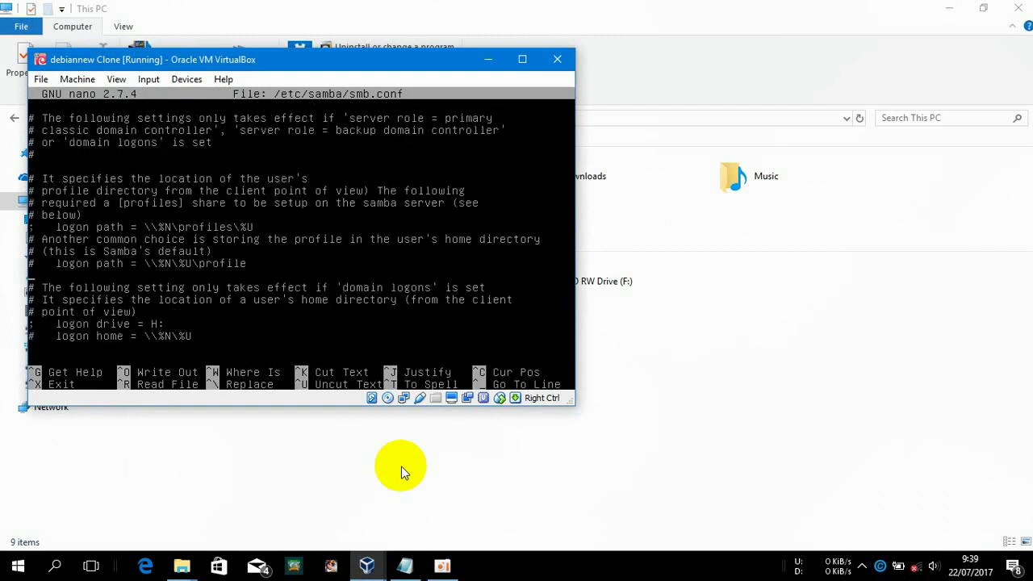
{"action": "key", "text": "Down"}
{"action": "key", "text": "Down"}
{"action": "key", "text": "Down"}
{"action": "key", "text": "Down"}
{"action": "key", "text": "Down"}
{"action": "key", "text": "Down"}
{"action": "key", "text": "Down"}
{"action": "key", "text": "Down"}
{"action": "key", "text": "Down"}
{"action": "key", "text": "Down"}
{"action": "key", "text": "Down"}
{"action": "key", "text": "Down"}
{"action": "key", "text": "Down"}
{"action": "key", "text": "Down"}
{"action": "key", "text": "Down"}
{"action": "key", "text": "Down"}
{"action": "key", "text": "Down"}
{"action": "key", "text": "Down"}
{"action": "key", "text": "Down"}
{"action": "key", "text": "Down"}
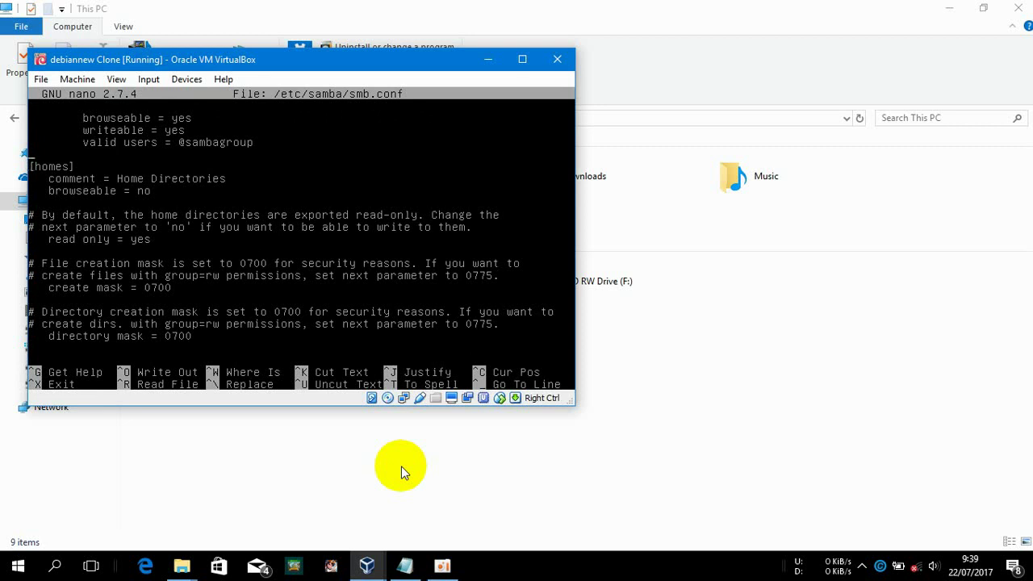
{"action": "key", "text": "BackSpace"}
{"action": "key", "text": "BackSpace"}
{"action": "key", "text": "BackSpace"}
{"action": "key", "text": "BackSpace"}
{"action": "key", "text": "BackSpace"}
{"action": "key", "text": "BackSpace"}
{"action": "key", "text": "BackSpace"}
{"action": "key", "text": "BackSpace"}
{"action": "key", "text": "BackSpace"}
{"action": "key", "text": "BackSpace"}
{"action": "key", "text": "BackSpace"}
{"action": "key", "text": "BackSpace"}
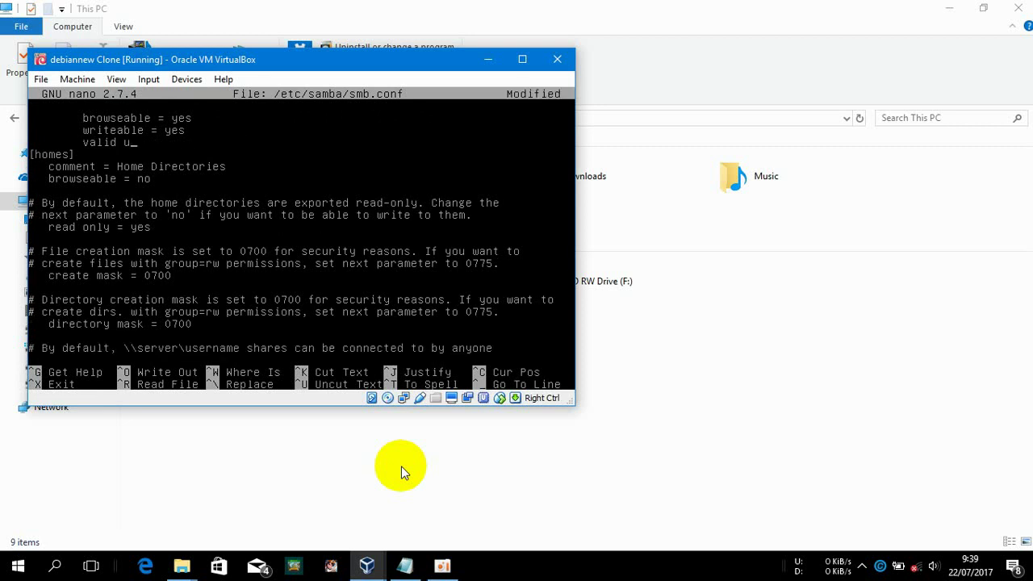
{"action": "key", "text": "BackSpace"}
{"action": "key", "text": "BackSpace"}
{"action": "key", "text": "BackSpace"}
{"action": "key", "text": "BackSpace"}
{"action": "key", "text": "BackSpace"}
{"action": "key", "text": "BackSpace"}
{"action": "key", "text": "BackSpace"}
{"action": "key", "text": "BackSpace"}
{"action": "key", "text": "BackSpace"}
{"action": "key", "text": "BackSpace"}
{"action": "key", "text": "BackSpace"}
{"action": "key", "text": "BackSpace"}
{"action": "key", "text": "ctrl+x"}
{"action": "key", "text": "y"}
{"action": "key", "text": "Return"}
Restart the Samba service with service smbd restart
{"action": "key", "text": "Up"}
{"action": "key", "text": "Up"}
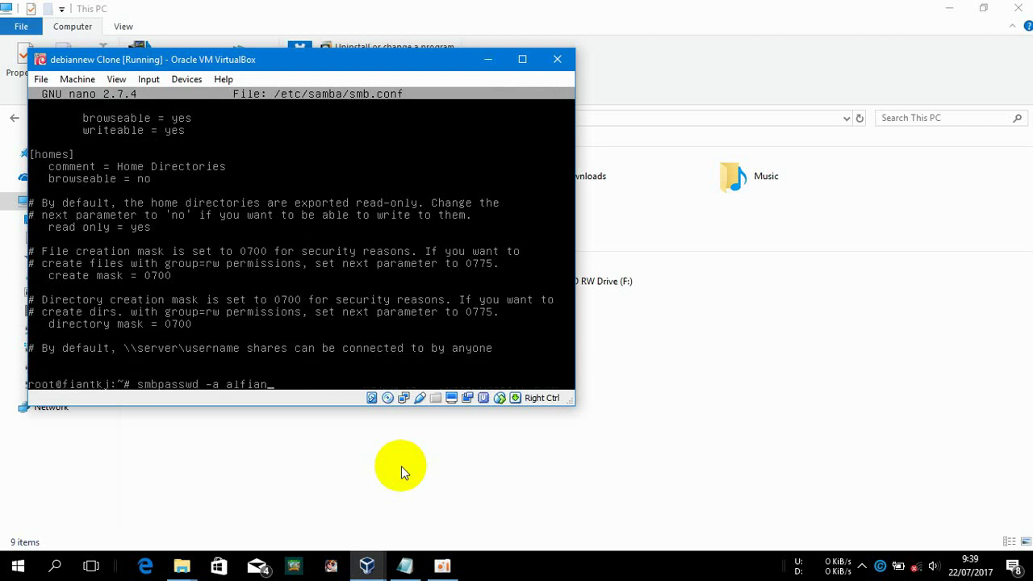
{"action": "key", "text": "Up"}
{"action": "key", "text": "Up"}
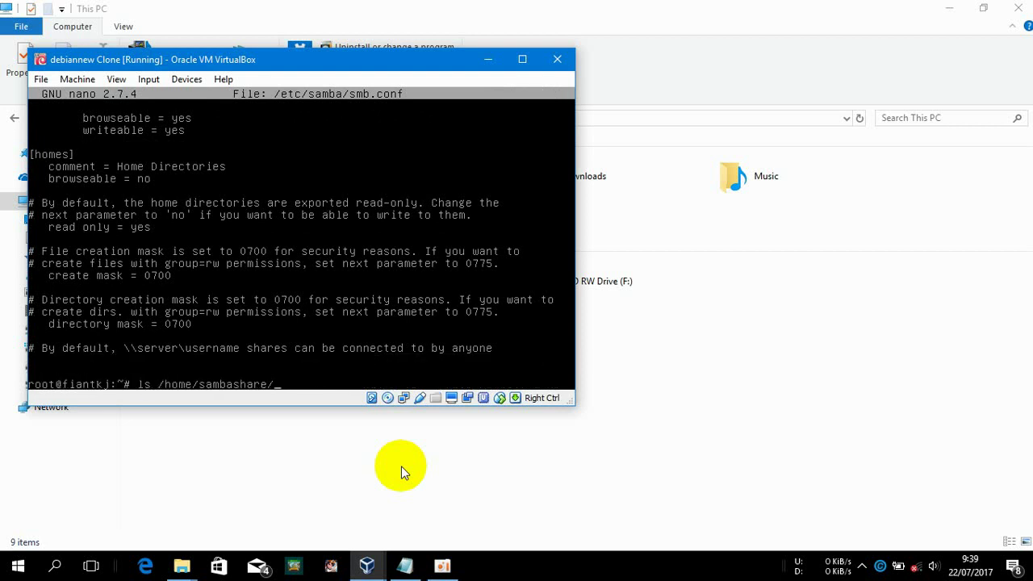
{"action": "key", "text": "Up"}
{"action": "key", "text": "Up"}
{"action": "key", "text": "Up"}
{"action": "key", "text": "Return"}
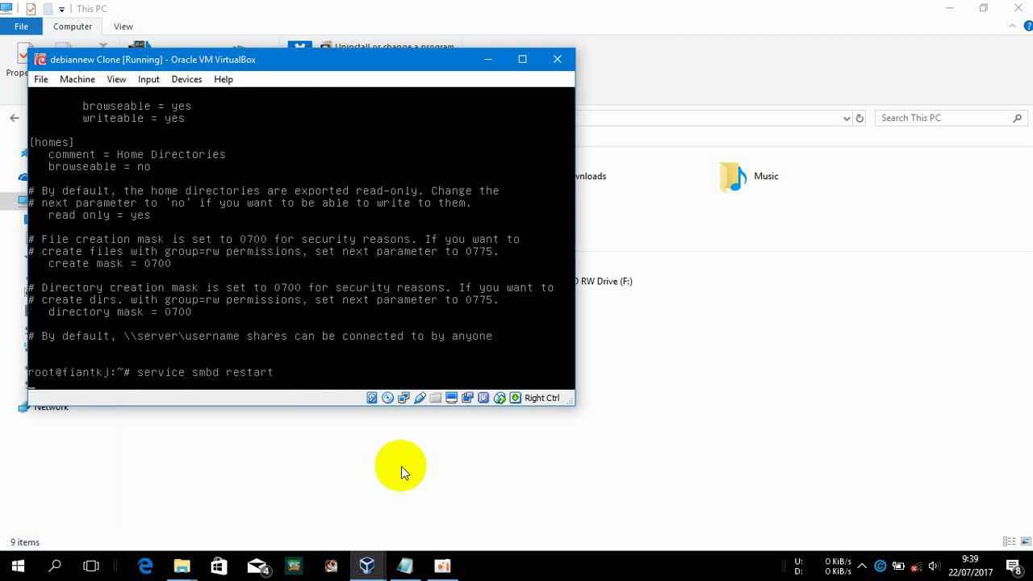
{"action": "left_click", "coordinate": [778, 426]}
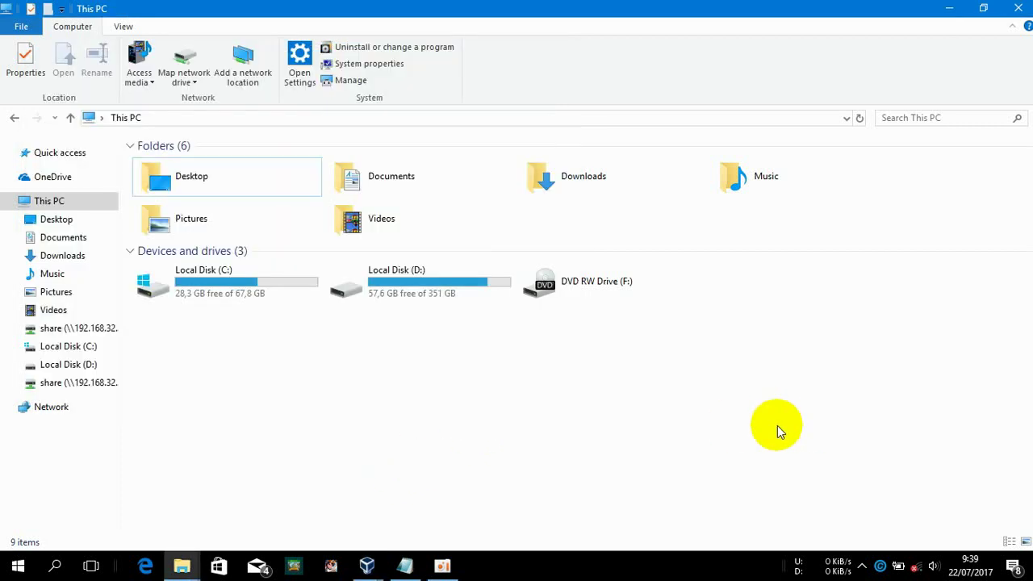
Map Z: to \192.168.32.33\share with the first user's credentials, then close its window
{"action": "left_click", "coordinate": [212, 50]}
{"action": "type", "text": "\\"}
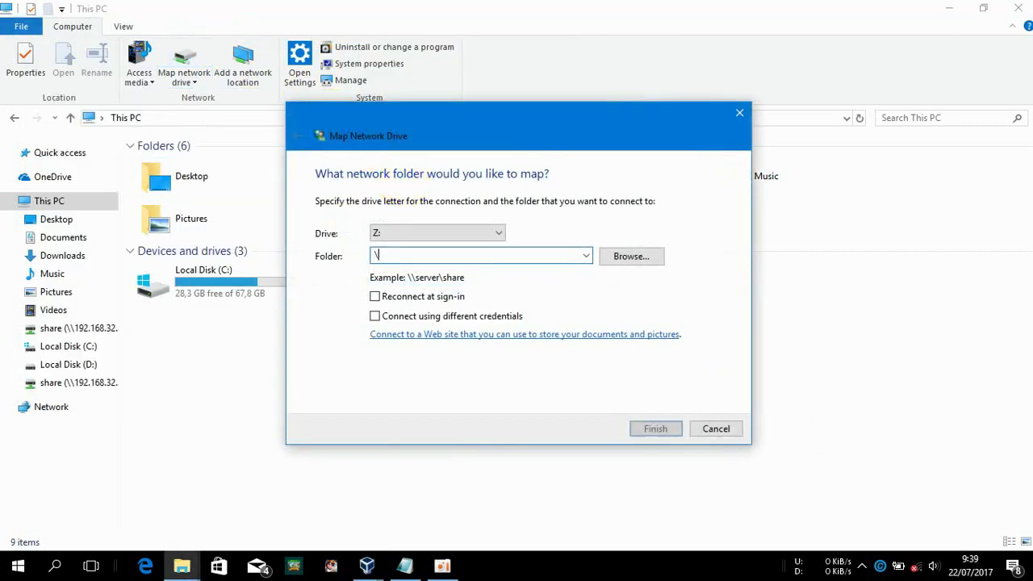
{"action": "type", "text": "192.168.32.33\\sha"}
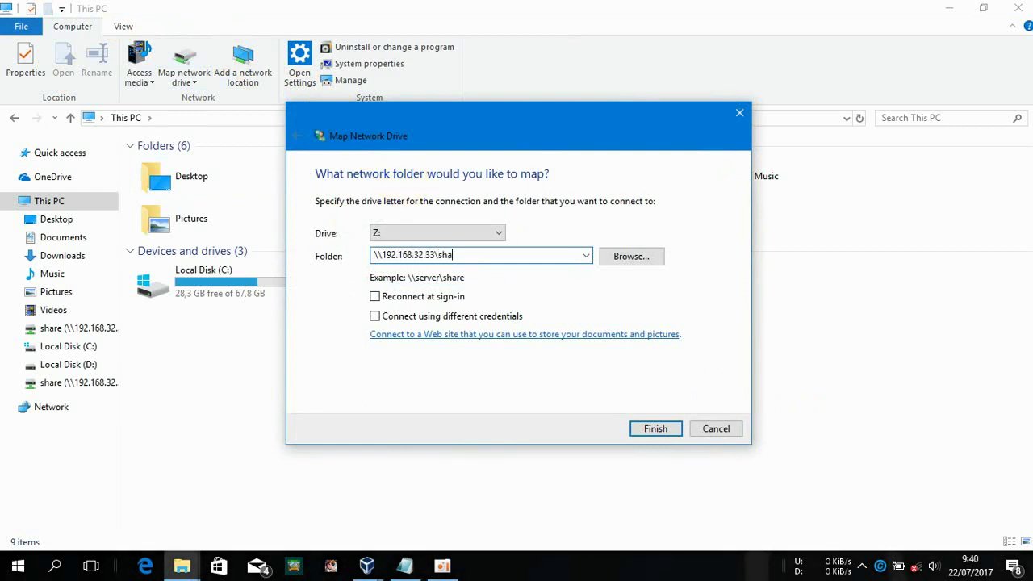
{"action": "type", "text": "re"}
{"action": "key", "text": "Return"}
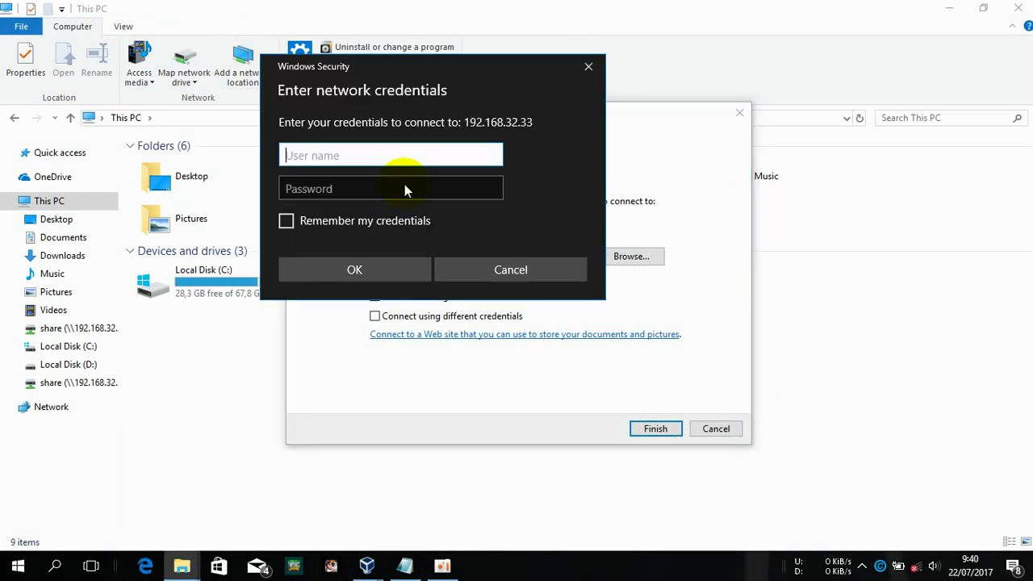
{"action": "type", "text": "alfian"}
{"action": "key", "text": "Tab"}
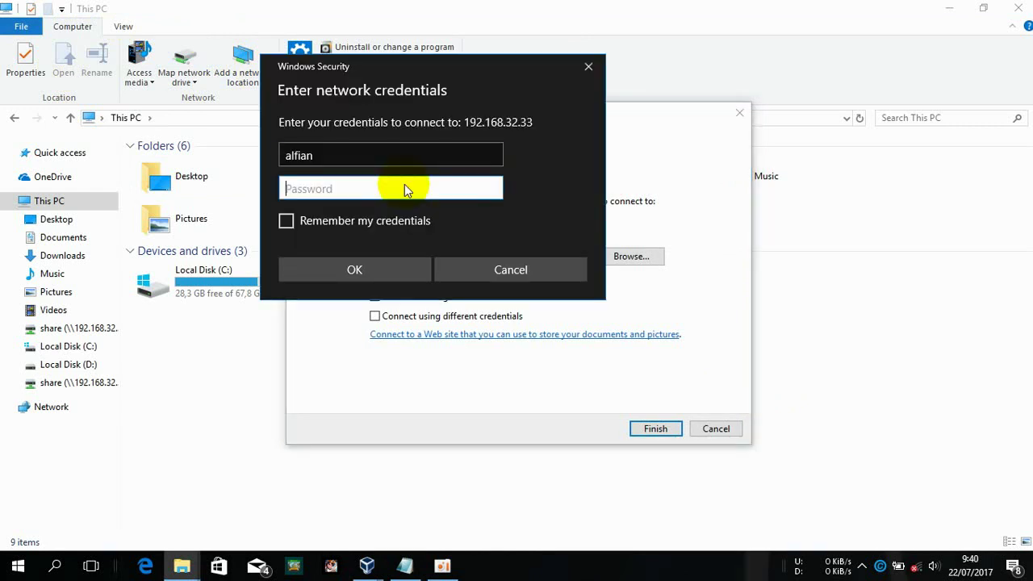
{"action": "type", "text": "a"}
{"action": "key", "text": "Return"}
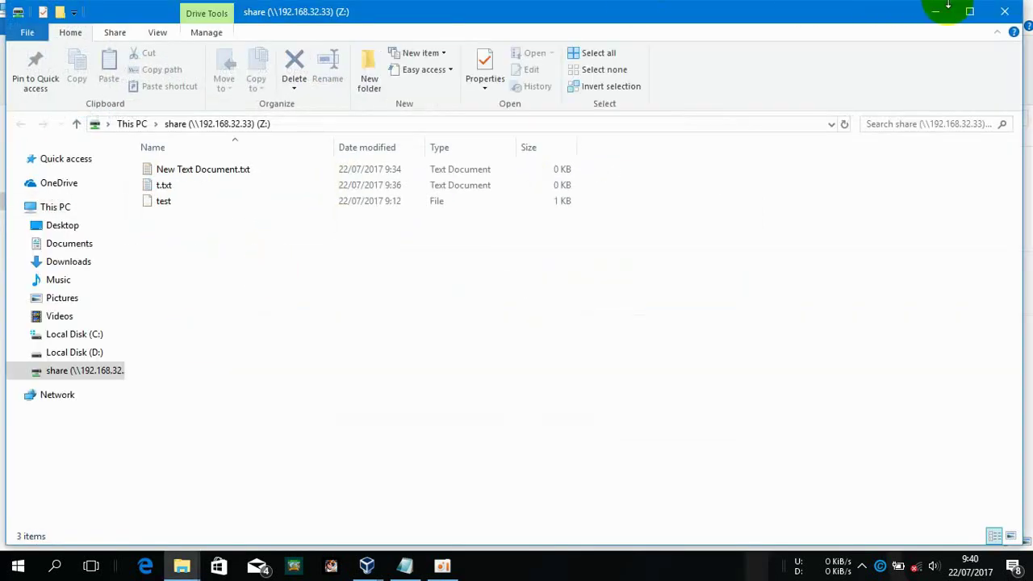
{"action": "left_click", "coordinate": [1012, 15]}
Create New Text Document (2).txt on the share (Z:) drive and return to This PC
{"action": "left_click", "coordinate": [231, 358]}
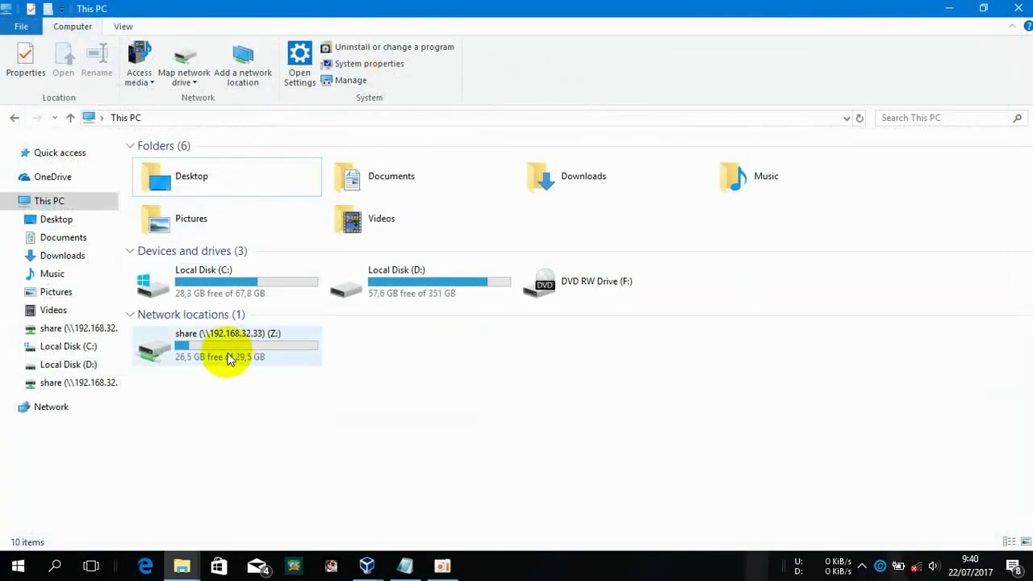
{"action": "right_click", "coordinate": [230, 355]}
{"action": "double_click", "coordinate": [192, 356]}
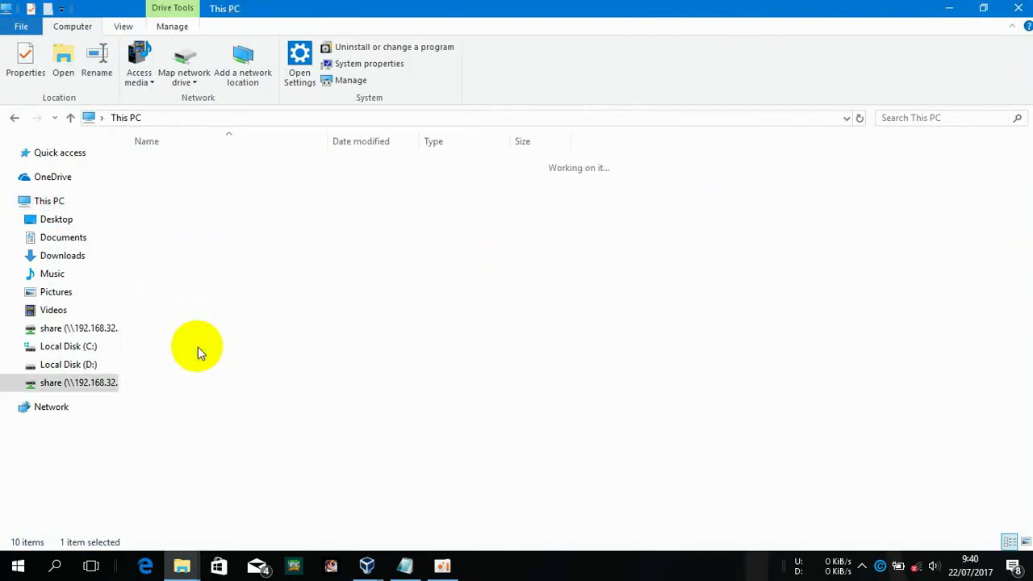
{"action": "right_click", "coordinate": [297, 307]}
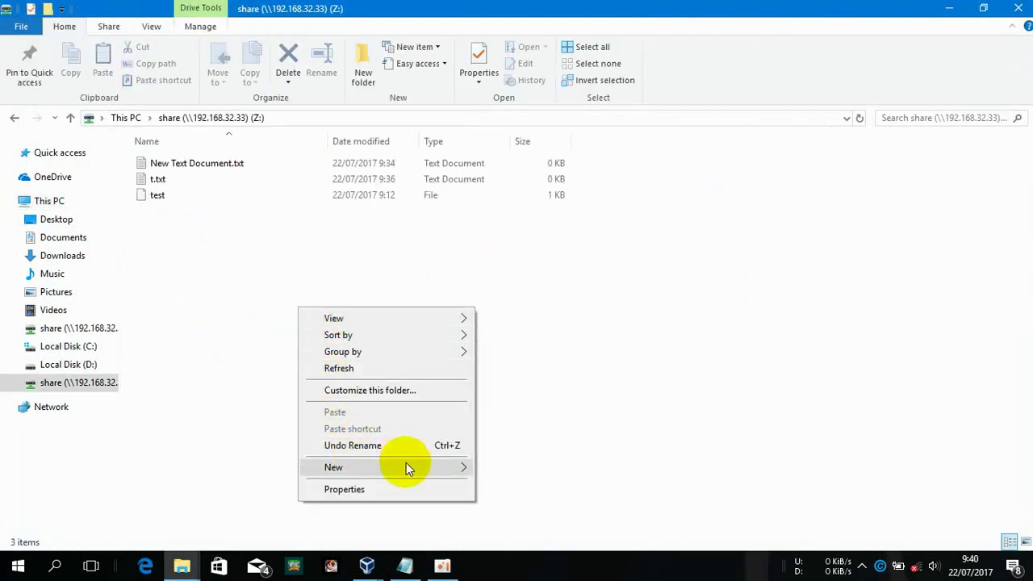
{"action": "mouse_move", "coordinate": [407, 468]}
{"action": "left_click", "coordinate": [588, 415]}
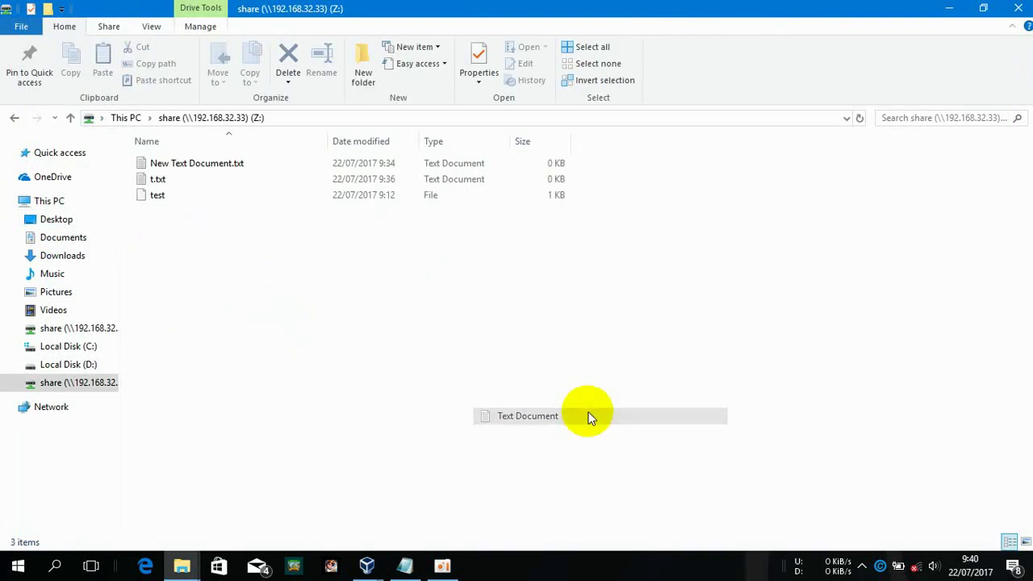
{"action": "key", "text": "Return"}
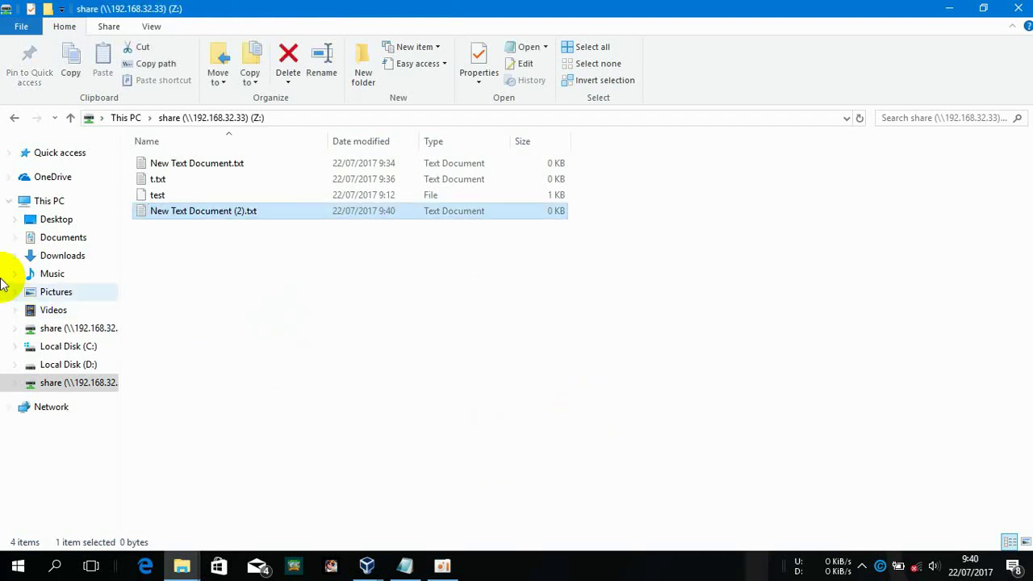
{"action": "left_click", "coordinate": [49, 204]}
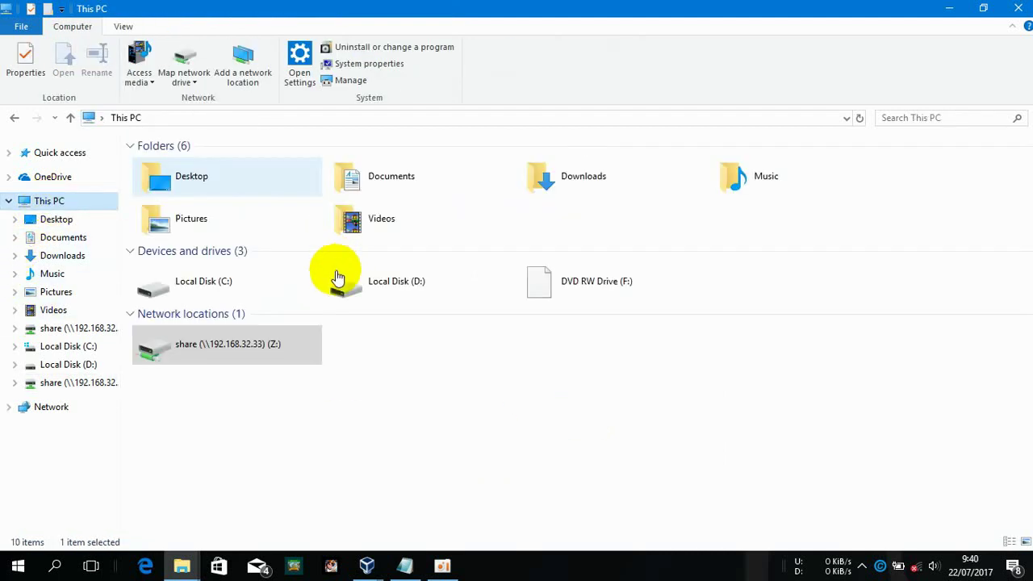
Disconnect Z:, remap it to the share via Map network drive, and close its window
{"action": "left_click", "coordinate": [225, 356]}
{"action": "right_click", "coordinate": [279, 330]}
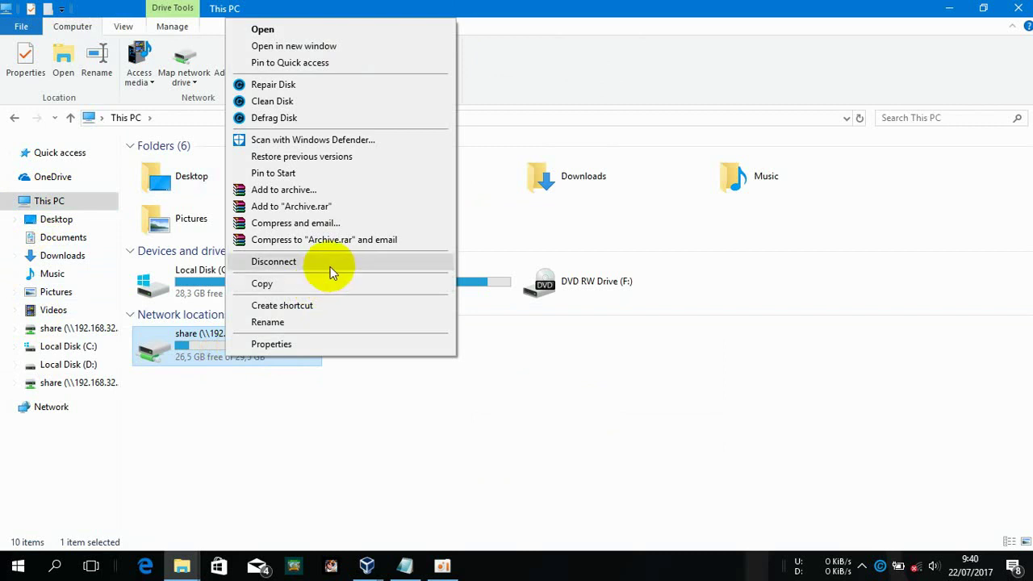
{"action": "left_click", "coordinate": [327, 261]}
{"action": "left_click", "coordinate": [185, 55]}
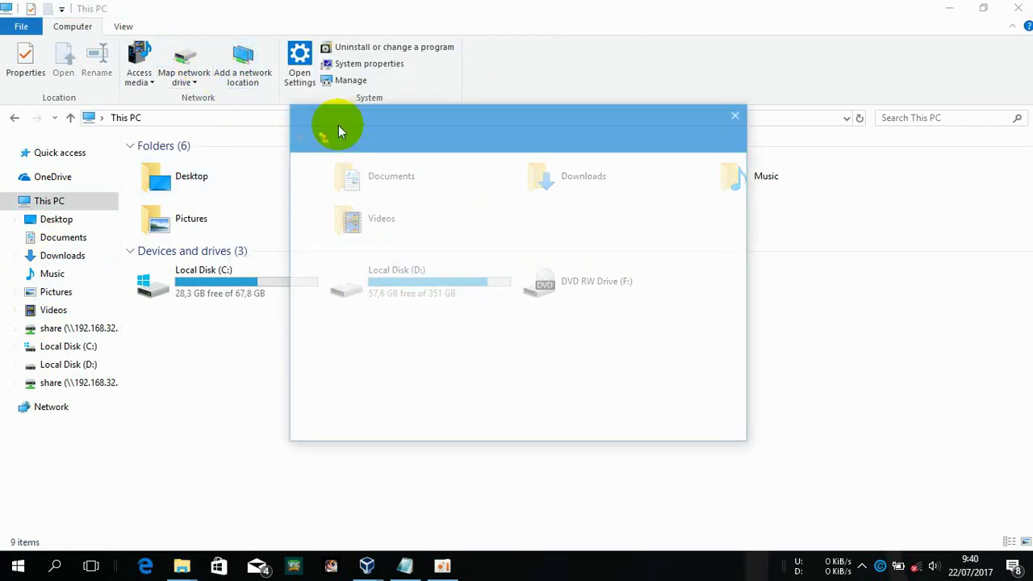
{"action": "type", "text": "\\\\192.168.32.33\\share"}
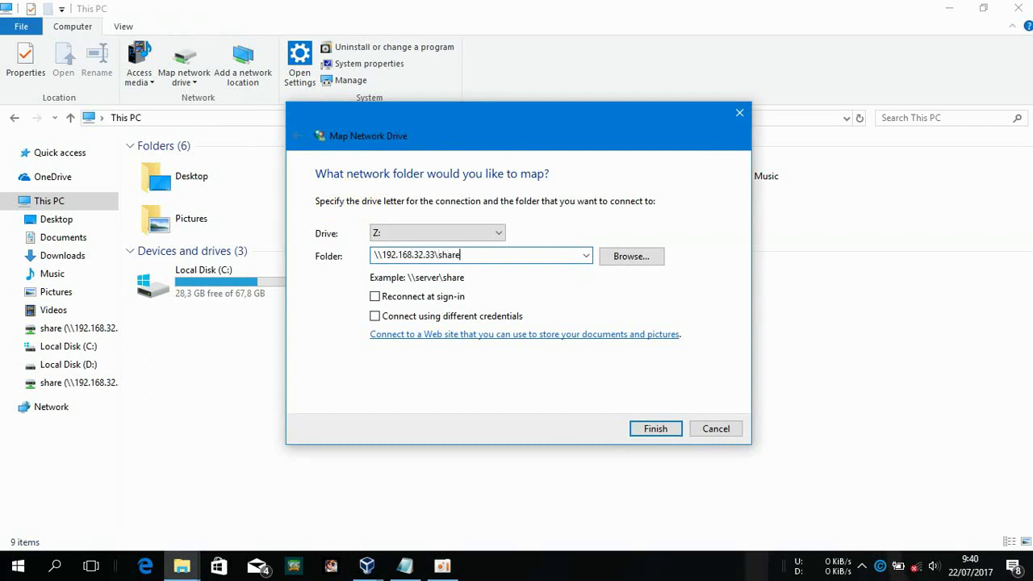
{"action": "left_click", "coordinate": [653, 428]}
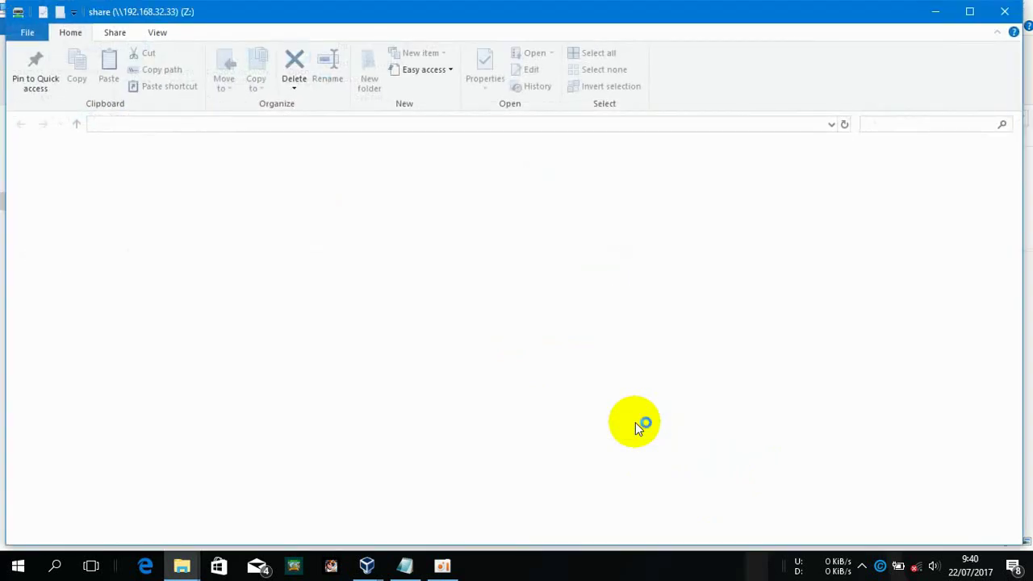
{"action": "left_click", "coordinate": [1003, 12]}
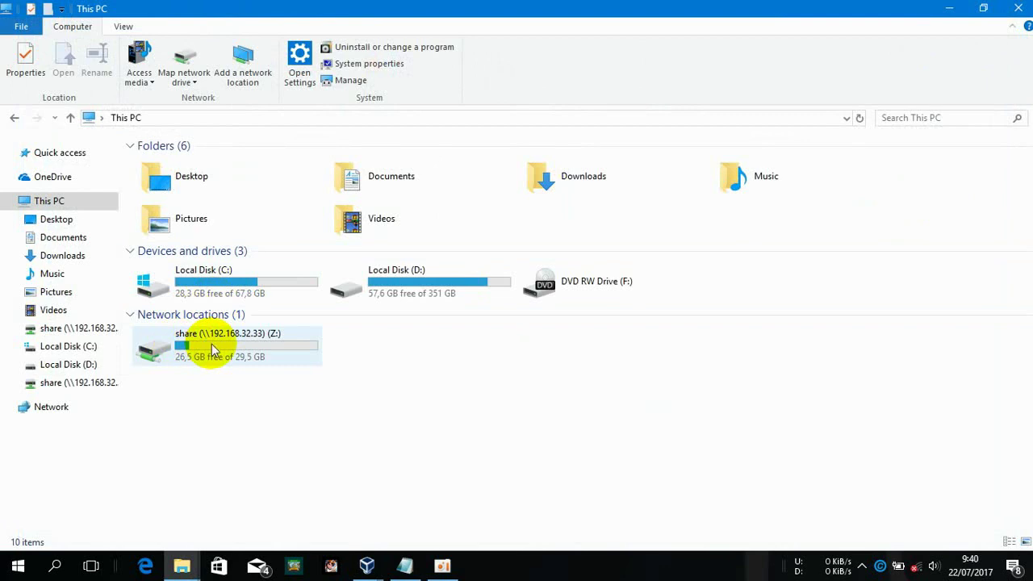
Disconnect the share (Z:) drive again and return to This PC via Local Disk (C:) and Desktop
{"action": "left_click", "coordinate": [172, 356]}
{"action": "right_click", "coordinate": [172, 355]}
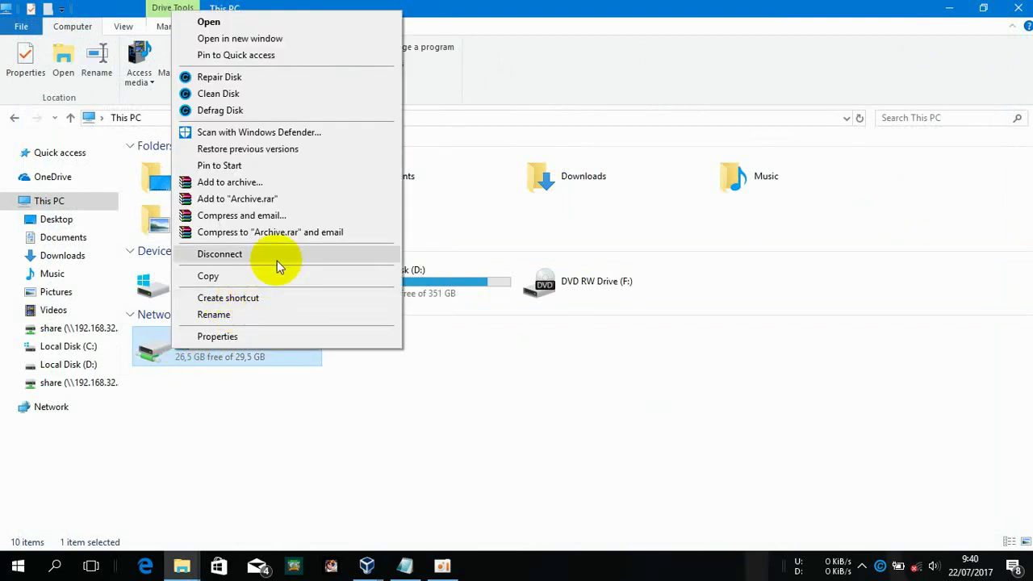
{"action": "left_click", "coordinate": [277, 262]}
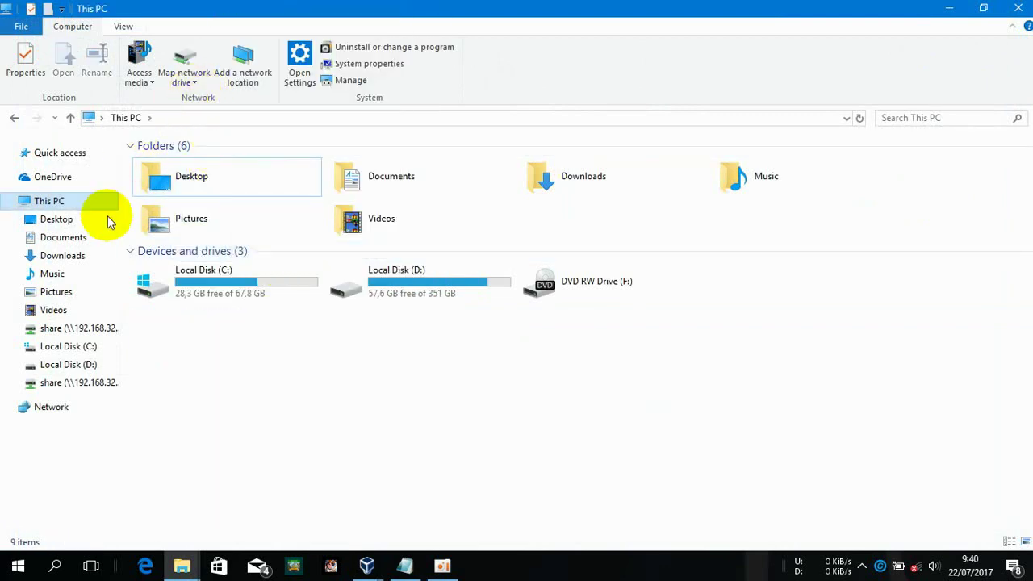
{"action": "left_click", "coordinate": [71, 350]}
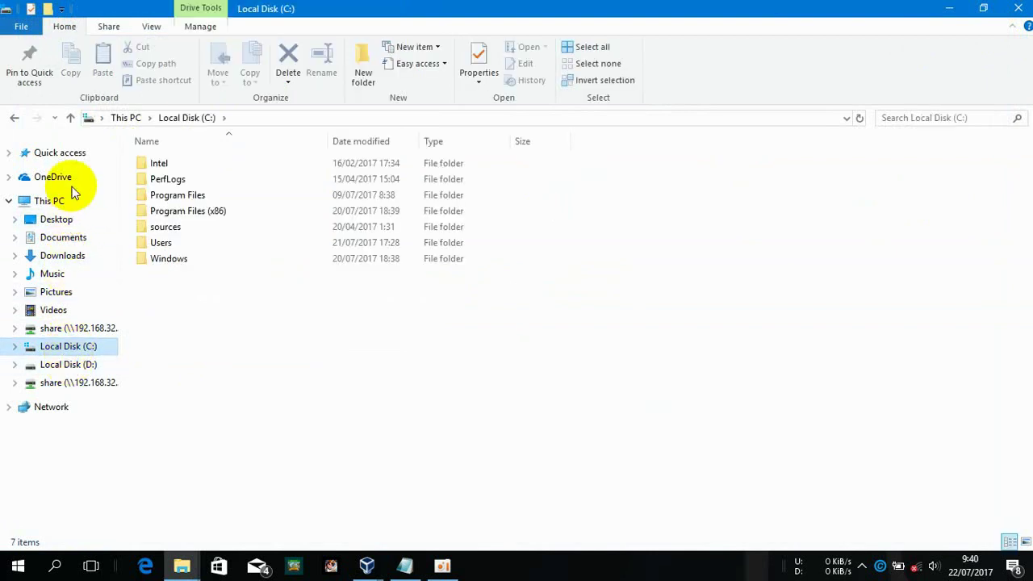
{"action": "left_click", "coordinate": [67, 217]}
{"action": "left_click", "coordinate": [71, 207]}
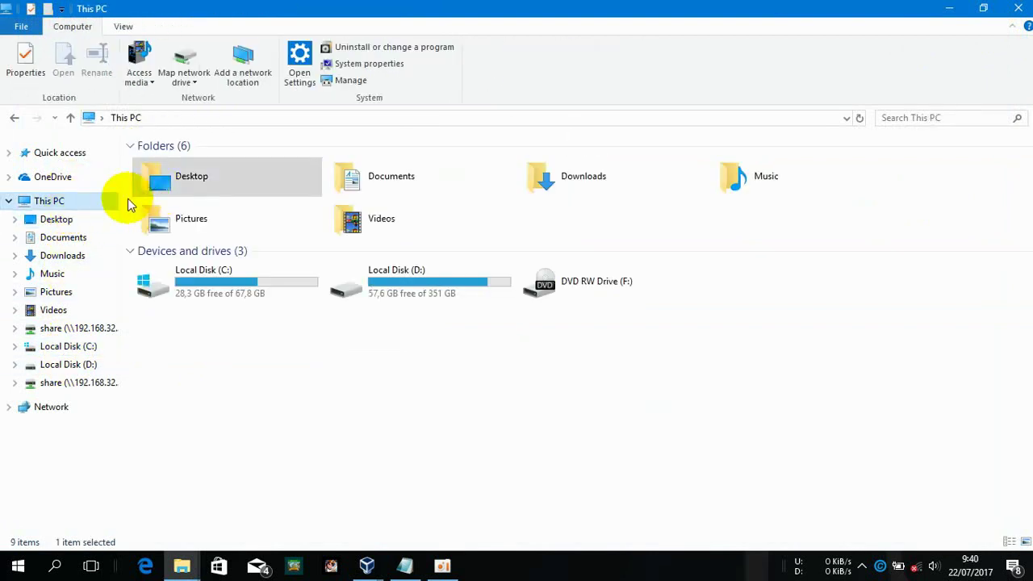
{"action": "left_click", "coordinate": [173, 63]}
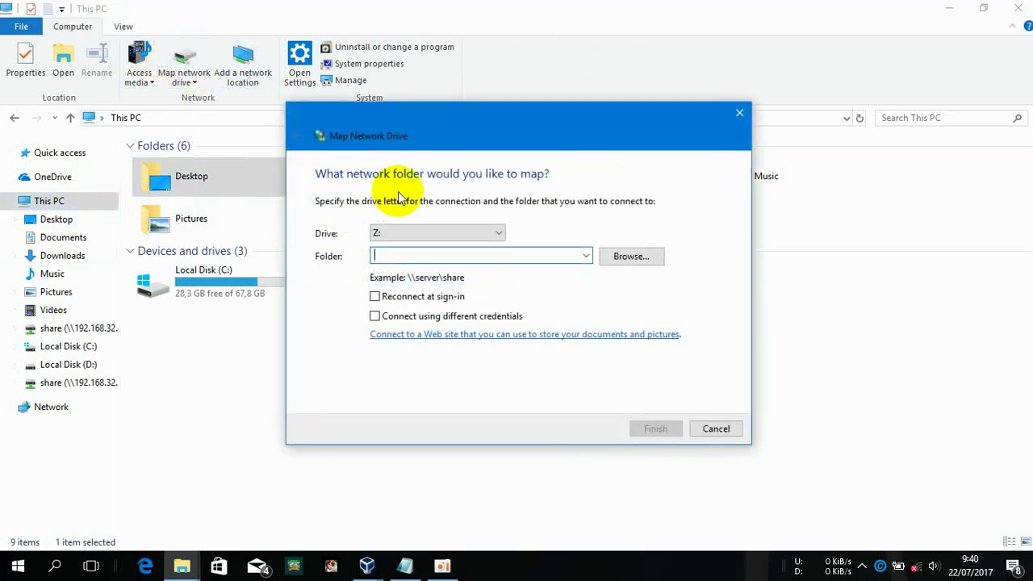
Restart the Samba service on the Debian VM with service smbd restart
{"action": "mouse_move", "coordinate": [367, 564]}
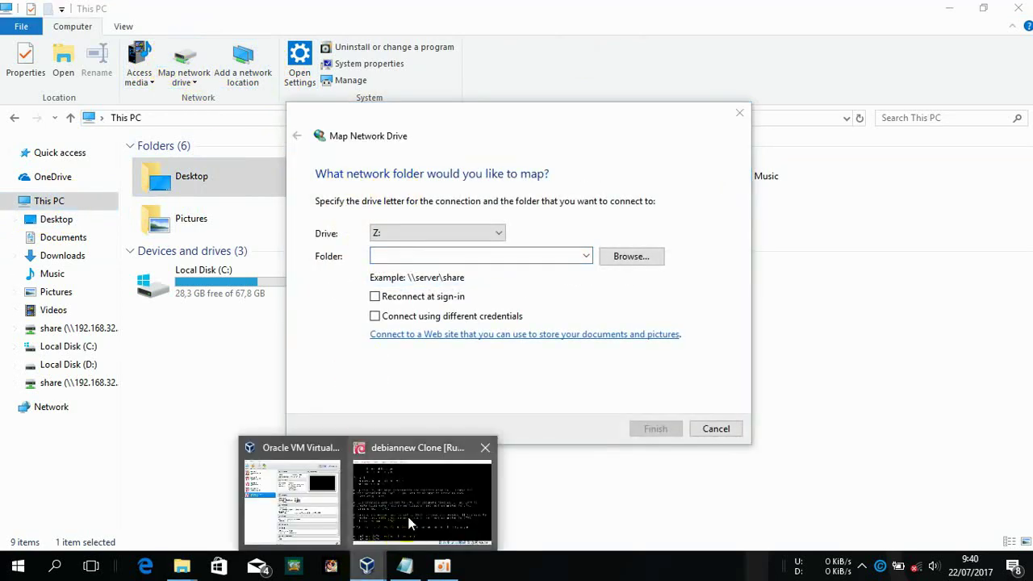
{"action": "left_click", "coordinate": [406, 513]}
{"action": "key", "text": "Up"}
{"action": "key", "text": "Return"}
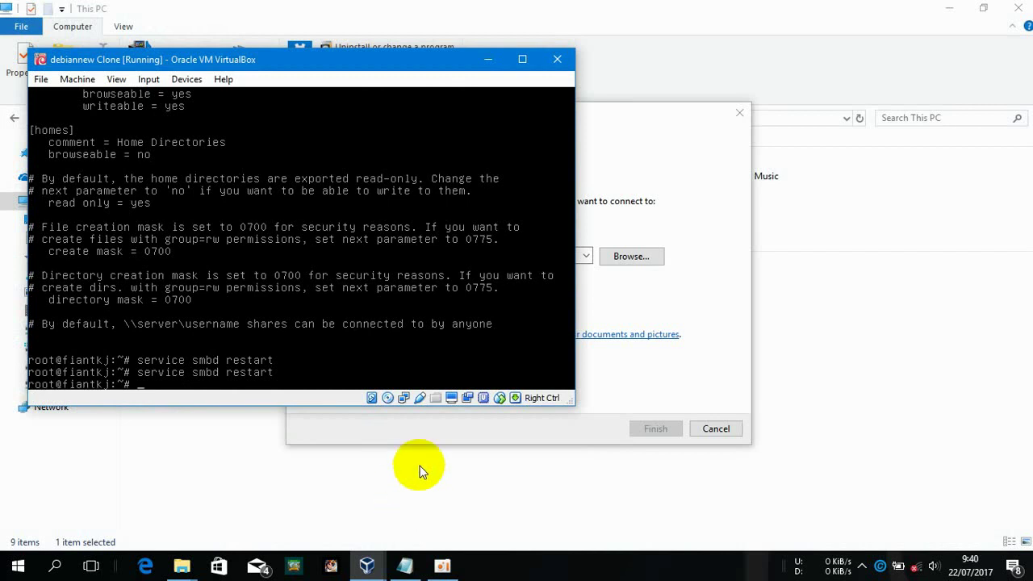
Map \\192.168.32.33\share as drive Z:, entering the Samba user's name and password
{"action": "left_click", "coordinate": [636, 285]}
{"action": "type", "text": "\\192.168.3"}
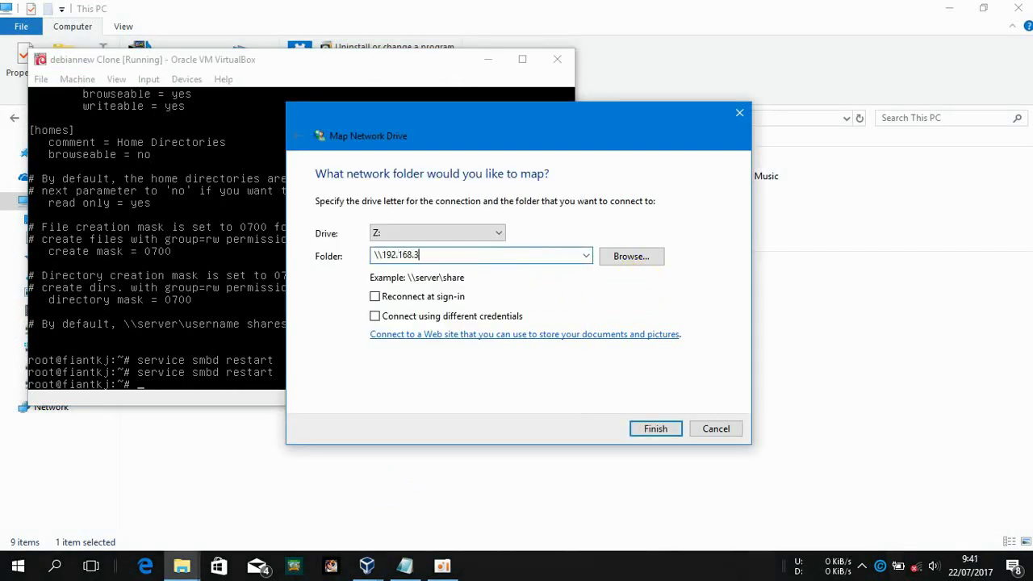
{"action": "type", "text": "2.33\\share"}
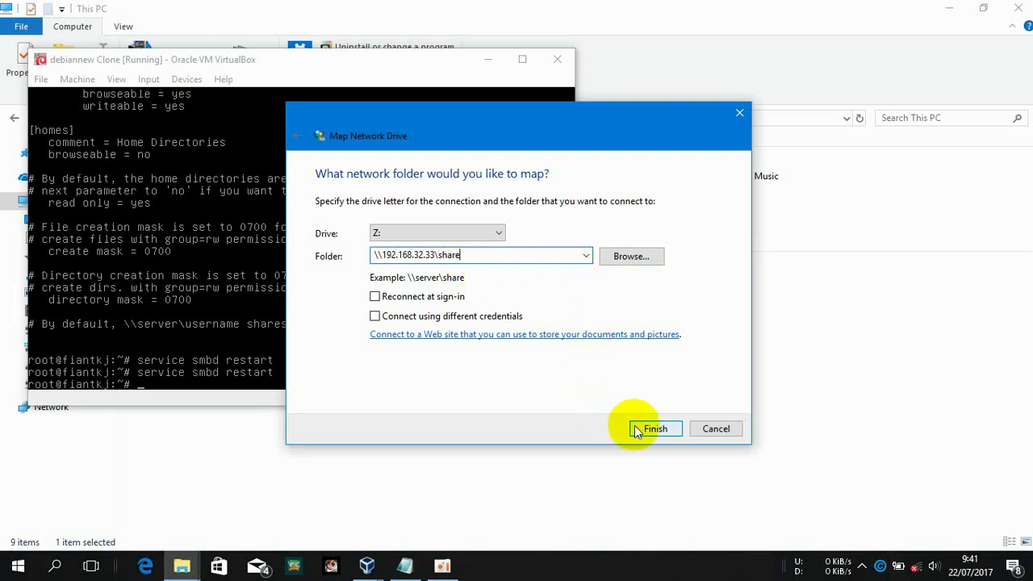
{"action": "left_click", "coordinate": [653, 428]}
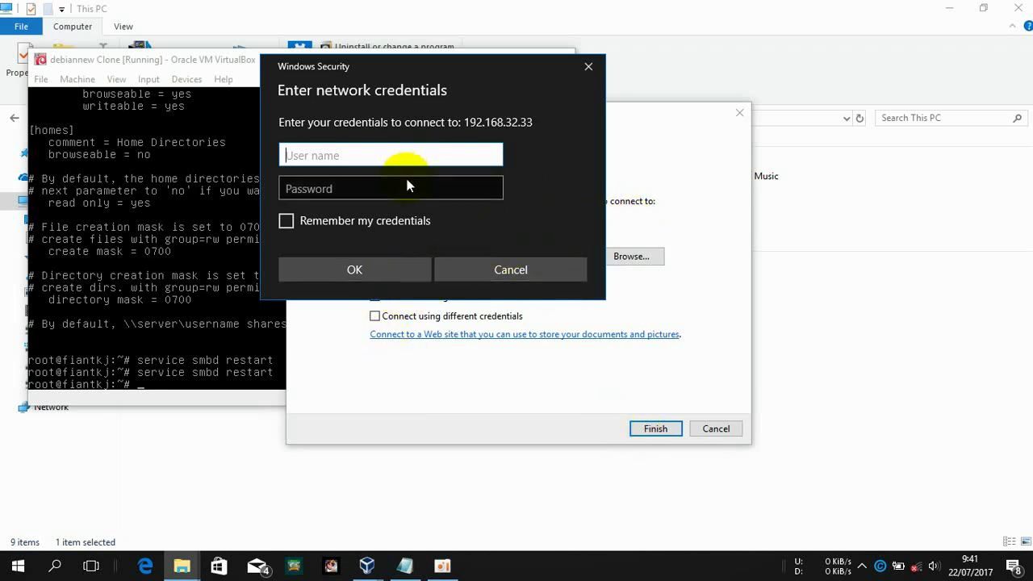
{"action": "type", "text": "aku"}
{"action": "left_click", "coordinate": [407, 186]}
{"action": "type", "text": "a"}
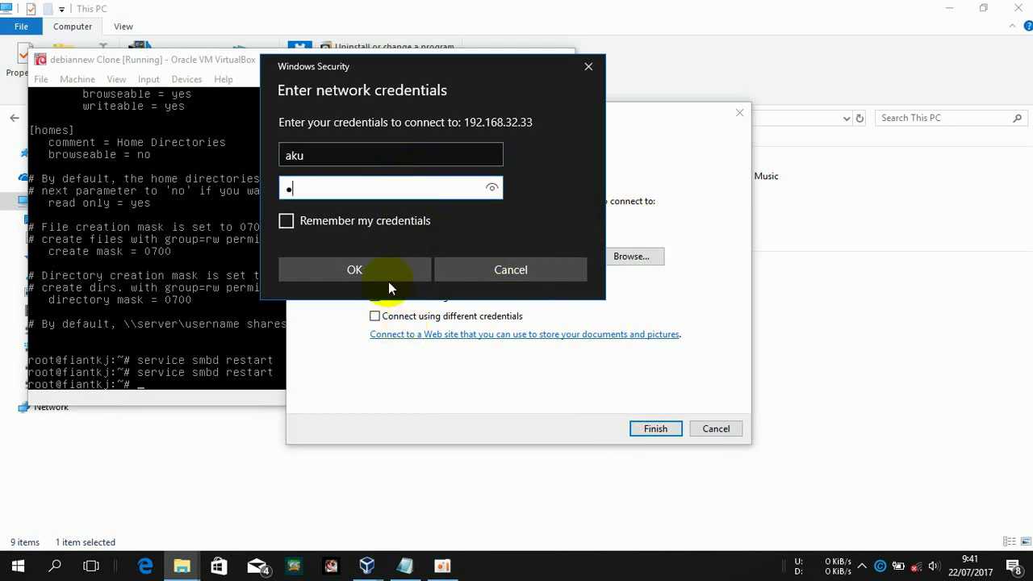
{"action": "left_click", "coordinate": [388, 279]}
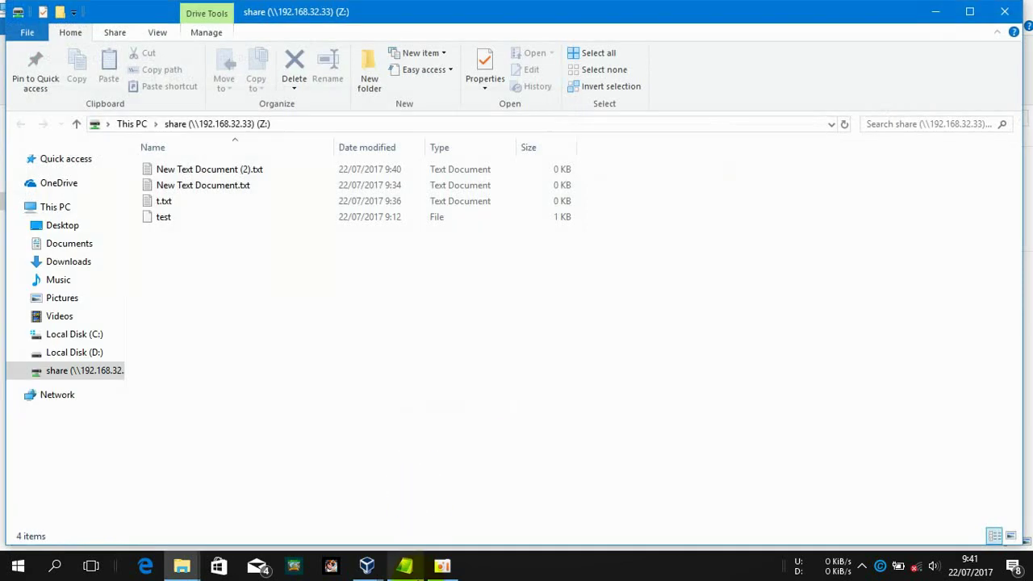
Disconnect the share (Z:) network drive from This PC
{"action": "left_click", "coordinate": [405, 565]}
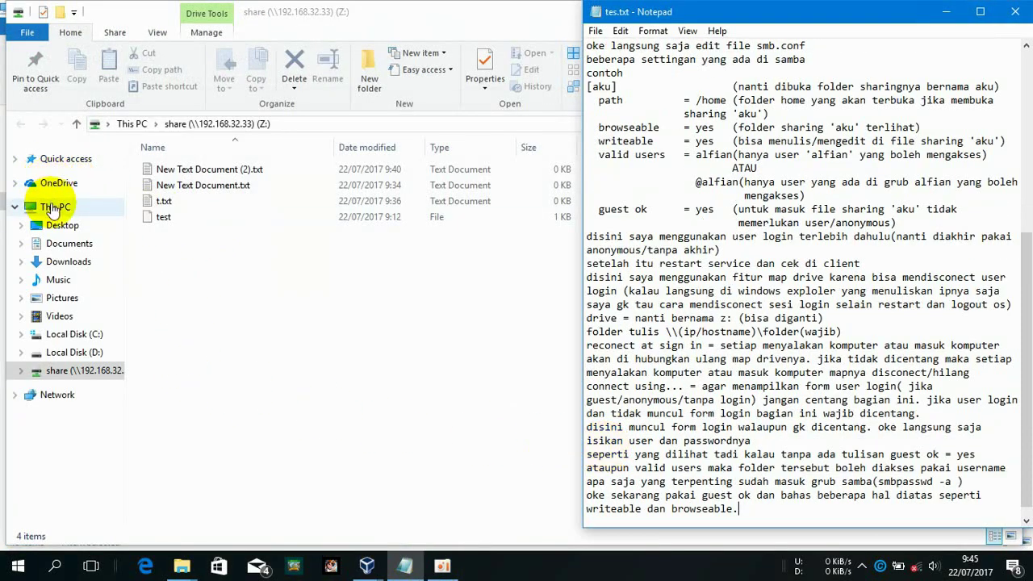
{"action": "left_click", "coordinate": [53, 208]}
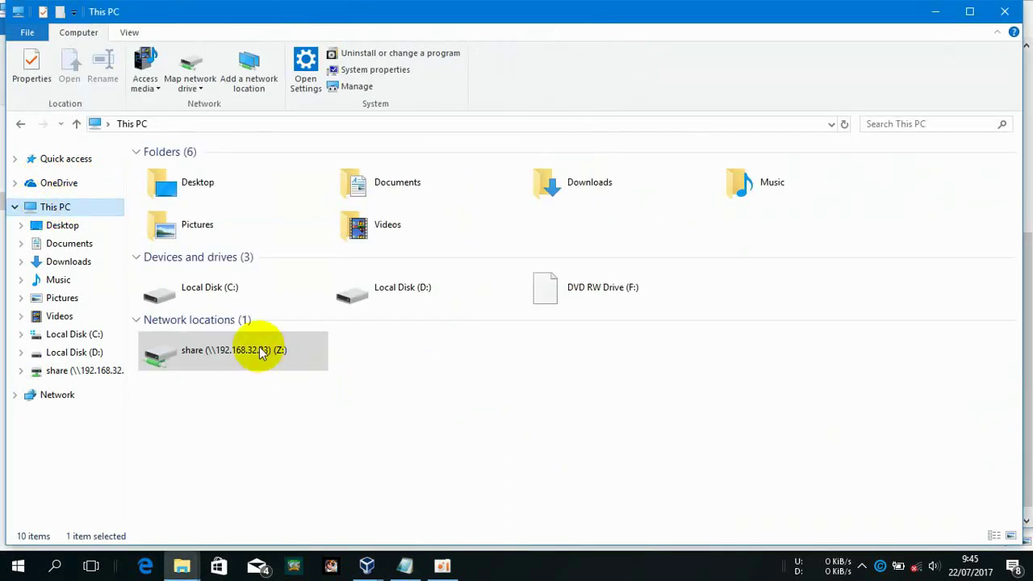
{"action": "left_click", "coordinate": [260, 353]}
{"action": "right_click", "coordinate": [259, 352]}
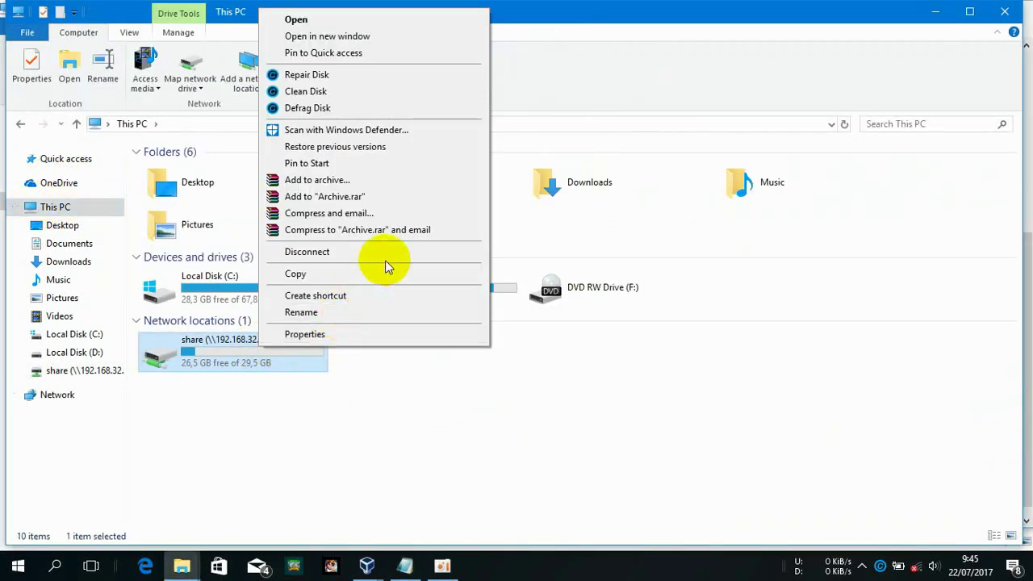
{"action": "left_click", "coordinate": [386, 256]}
Open /etc/samba/smb.conf in nano and move to the share section above [homes]
{"action": "mouse_move", "coordinate": [367, 565]}
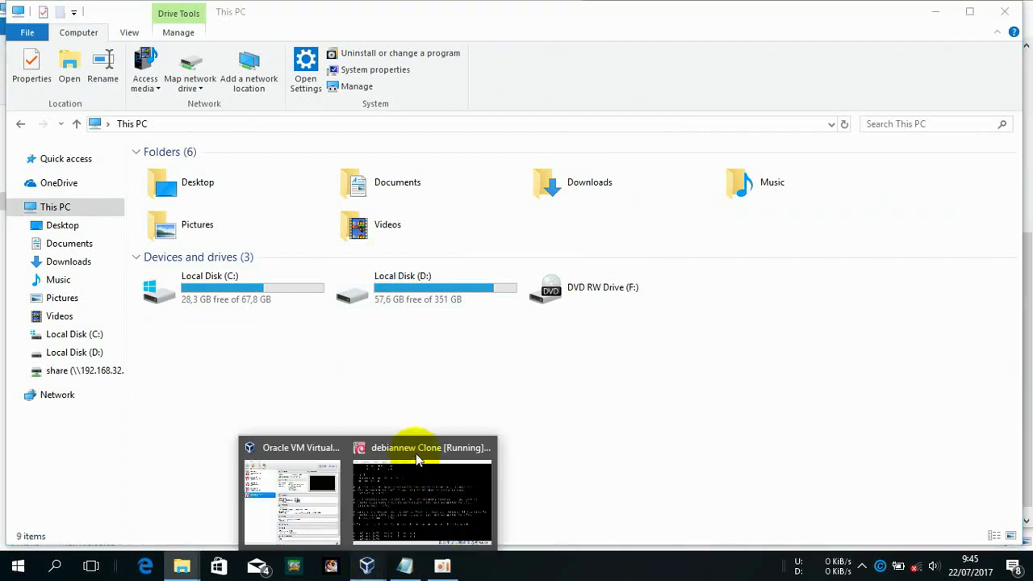
{"action": "left_click", "coordinate": [416, 454]}
{"action": "type", "text": "nano /etc/samba/smb.conf"}
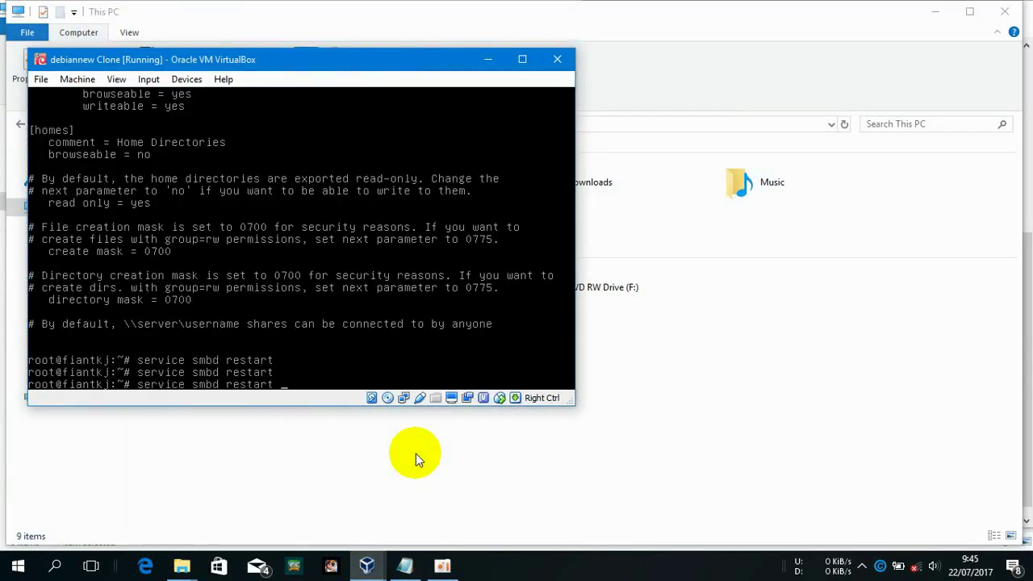
{"action": "key", "text": "Return"}
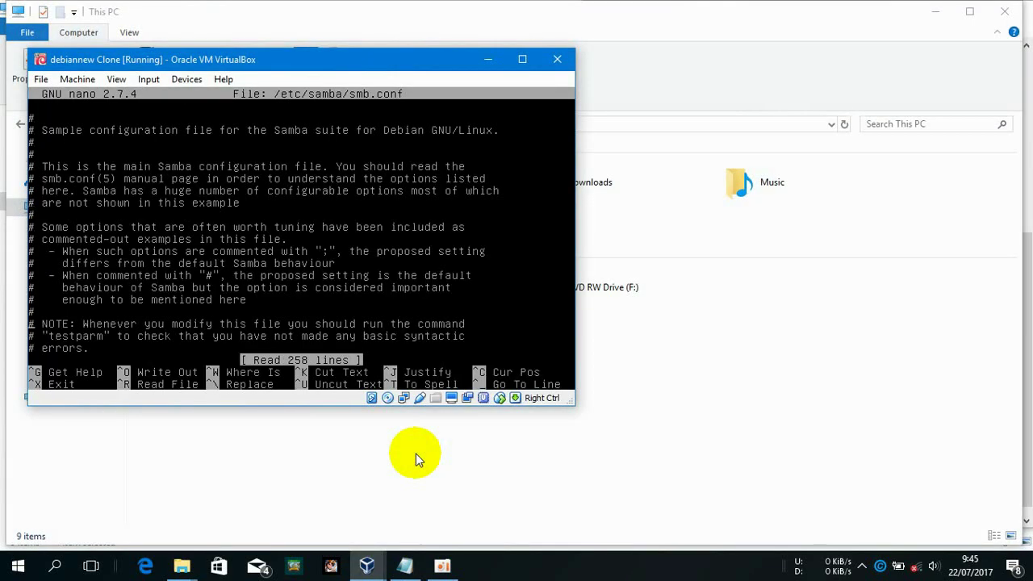
{"action": "key", "text": "Down"}
{"action": "key", "text": "Down"}
{"action": "key", "text": "Down"}
{"action": "key", "text": "Down"}
{"action": "key", "text": "Down"}
{"action": "key", "text": "Down"}
{"action": "key", "text": "Down"}
{"action": "key", "text": "Down"}
{"action": "key", "text": "Down"}
{"action": "key", "text": "Down"}
{"action": "key", "text": "Down"}
{"action": "key", "text": "Down"}
{"action": "key", "text": "Down"}
{"action": "key", "text": "Down"}
{"action": "key", "text": "Down"}
{"action": "key", "text": "Down"}
{"action": "key", "text": "Down"}
{"action": "key", "text": "Down"}
{"action": "key", "text": "Down"}
{"action": "key", "text": "Down"}
{"action": "key", "text": "Down"}
{"action": "key", "text": "Down"}
{"action": "key", "text": "Down"}
{"action": "key", "text": "Down"}
{"action": "key", "text": "Down"}
{"action": "key", "text": "Down"}
{"action": "key", "text": "Down"}
{"action": "key", "text": "Down"}
{"action": "key", "text": "Down"}
{"action": "key", "text": "Down"}
{"action": "key", "text": "Down"}
{"action": "key", "text": "Down"}
{"action": "key", "text": "Down"}
{"action": "key", "text": "Down"}
{"action": "key", "text": "Down"}
{"action": "key", "text": "Down"}
{"action": "key", "text": "Down"}
{"action": "key", "text": "Down"}
{"action": "key", "text": "Down"}
{"action": "key", "text": "Down"}
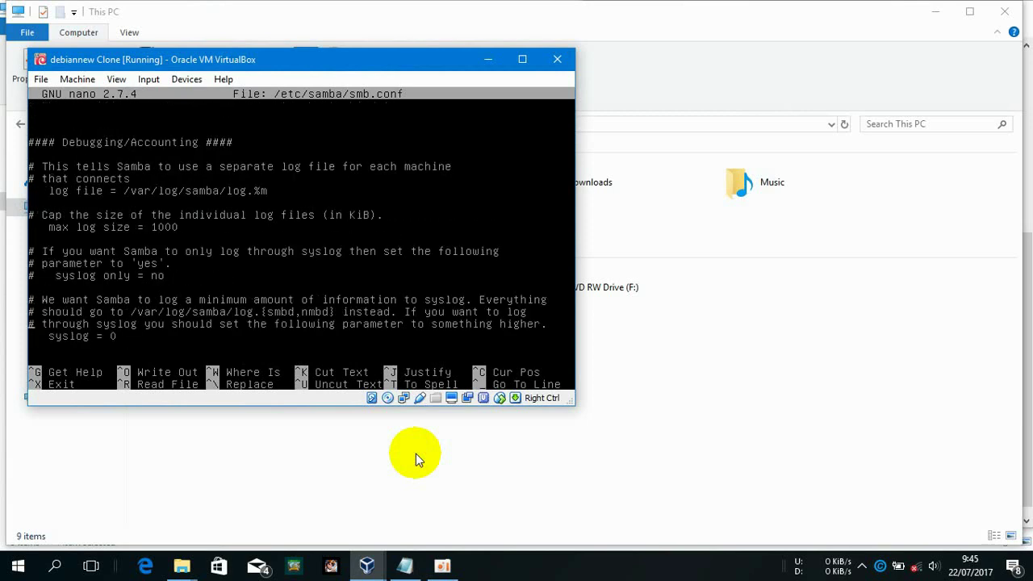
{"action": "key", "text": "Down"}
{"action": "key", "text": "Down"}
{"action": "key", "text": "Down"}
{"action": "key", "text": "Down"}
{"action": "key", "text": "Down"}
{"action": "key", "text": "Down"}
{"action": "key", "text": "Down"}
{"action": "key", "text": "Down"}
{"action": "key", "text": "Down"}
{"action": "key", "text": "Down"}
{"action": "key", "text": "Down"}
{"action": "key", "text": "Down"}
{"action": "key", "text": "Down"}
{"action": "key", "text": "Down"}
{"action": "key", "text": "Down"}
{"action": "key", "text": "Down"}
{"action": "key", "text": "Down"}
{"action": "key", "text": "Down"}
{"action": "key", "text": "Down"}
{"action": "key", "text": "Down"}
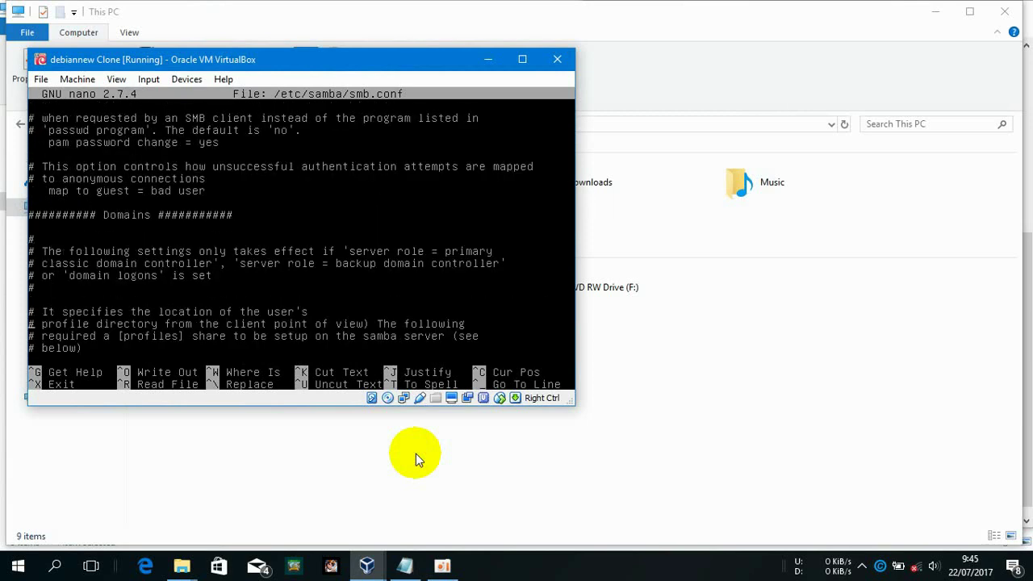
{"action": "key", "text": "Down"}
{"action": "key", "text": "Down"}
{"action": "key", "text": "Down"}
{"action": "key", "text": "Down"}
{"action": "key", "text": "Down"}
{"action": "key", "text": "Down"}
{"action": "key", "text": "Down"}
{"action": "key", "text": "Down"}
{"action": "key", "text": "Down"}
{"action": "key", "text": "Down"}
{"action": "key", "text": "Down"}
{"action": "key", "text": "Down"}
{"action": "key", "text": "Down"}
{"action": "key", "text": "Down"}
{"action": "key", "text": "Down"}
{"action": "key", "text": "Down"}
{"action": "key", "text": "Down"}
{"action": "key", "text": "Down"}
{"action": "key", "text": "Down"}
{"action": "key", "text": "Down"}
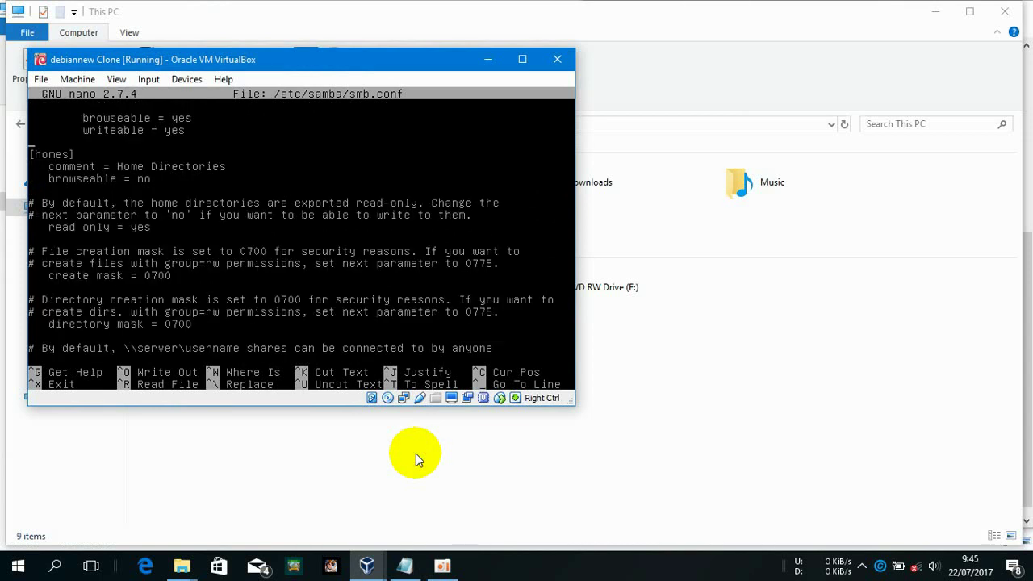
Add 'guest ok = yes' to the share section, save smb.conf, and restart smbd
{"action": "key", "text": "Tab"}
{"action": "key", "text": "BackSpace"}
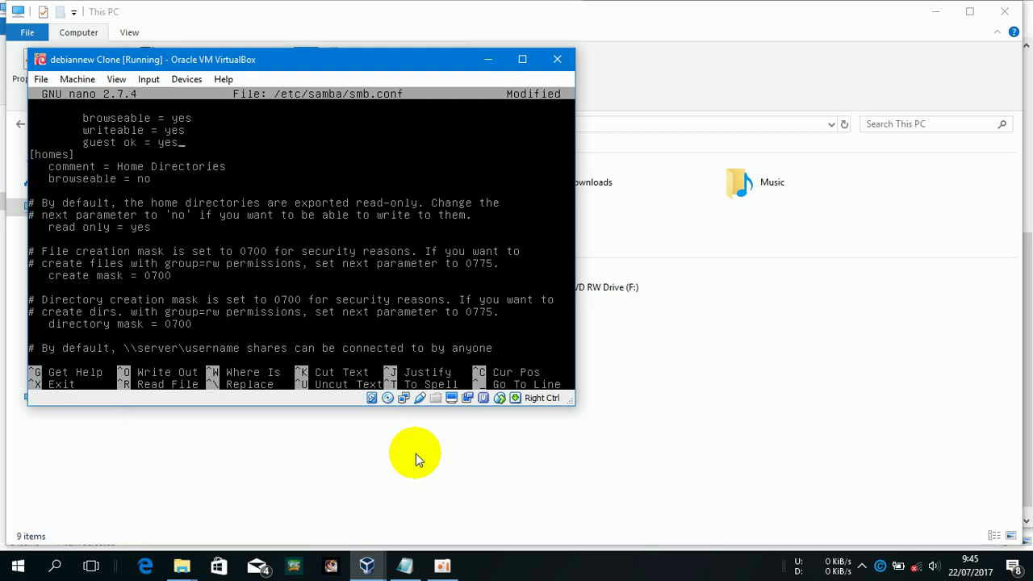
{"action": "key", "text": "ctrl+x"}
{"action": "key", "text": "y"}
{"action": "key", "text": "Return"}
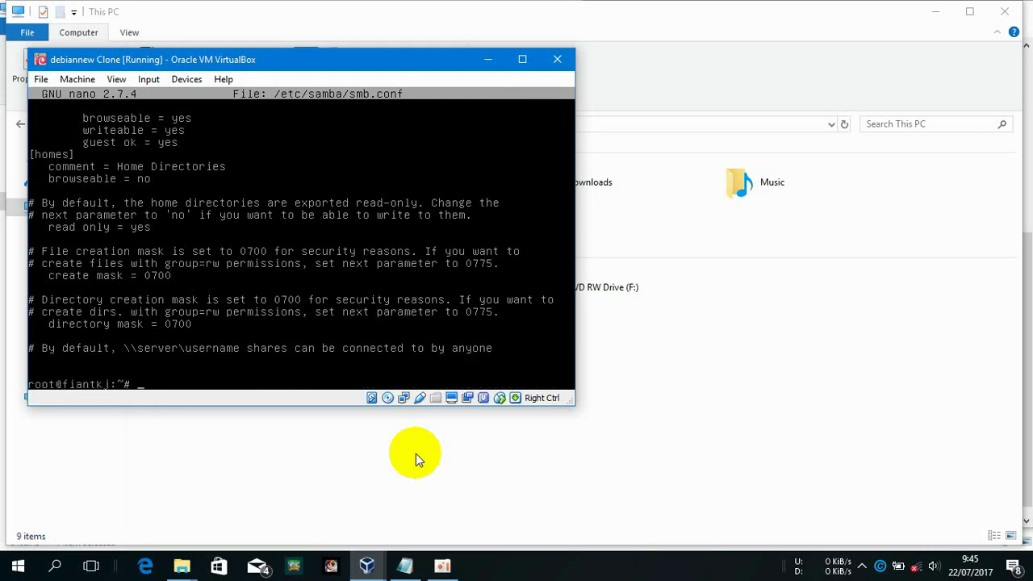
{"action": "type", "text": "service smbd restart"}
{"action": "key", "text": "Return"}
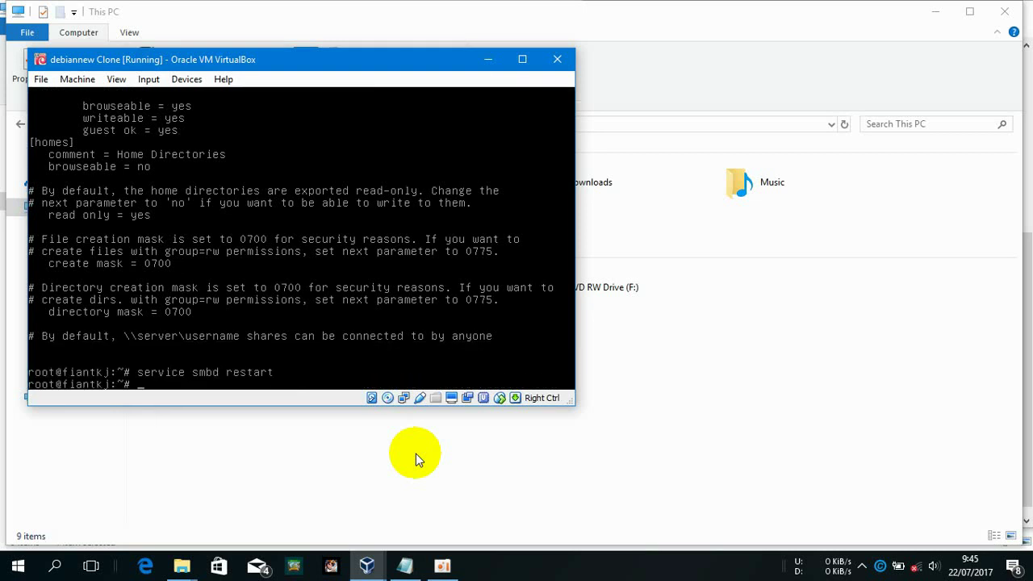
Start mapping drive Z: to \\192.168.32.33\share from This PC
{"action": "left_click", "coordinate": [701, 448]}
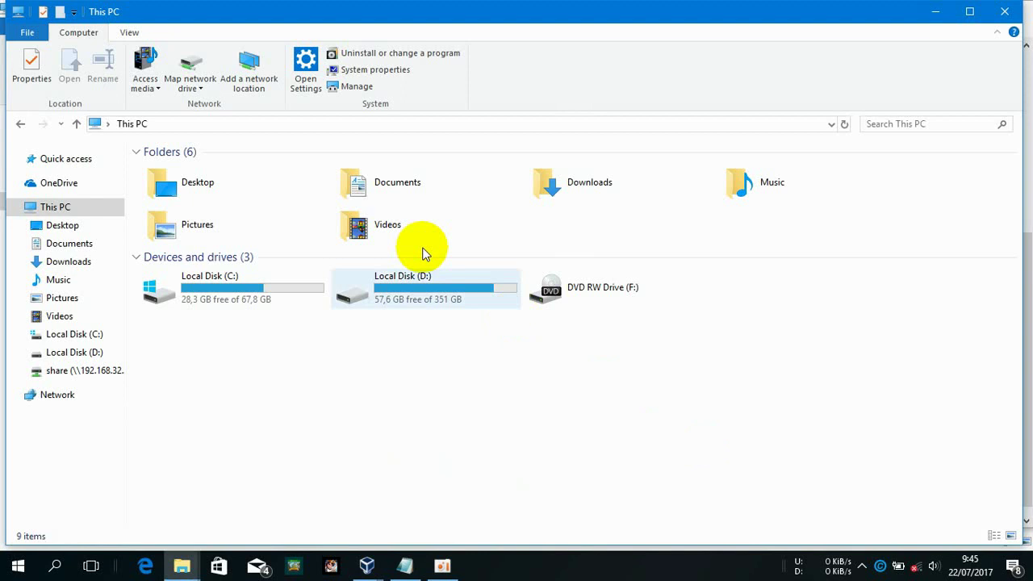
{"action": "left_click", "coordinate": [215, 56]}
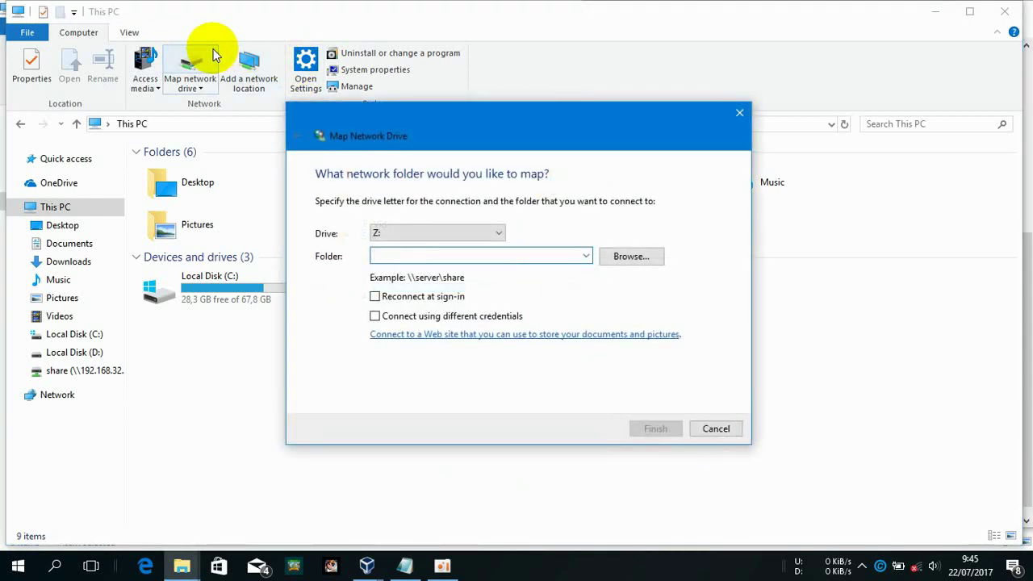
{"action": "type", "text": "\\192.168.32.33\\share"}
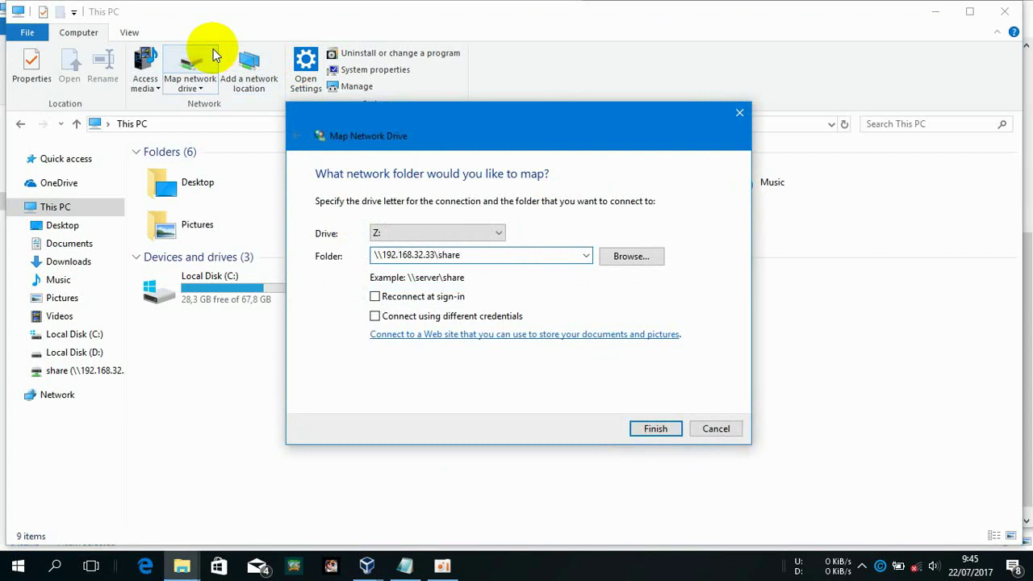
{"action": "key", "text": "Return"}
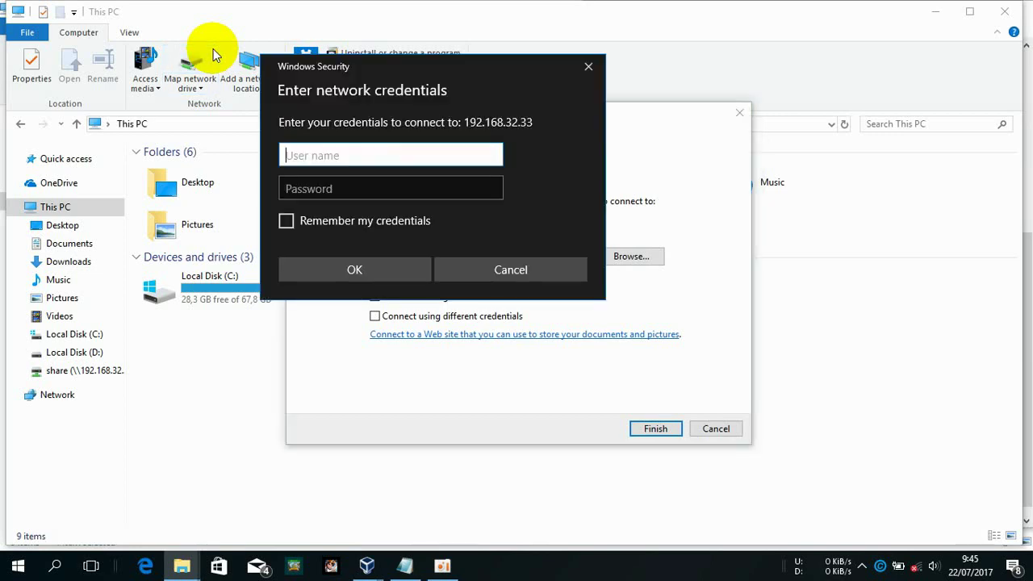
Sign in to the share with the Samba user's name and password
{"action": "left_click", "coordinate": [408, 557]}
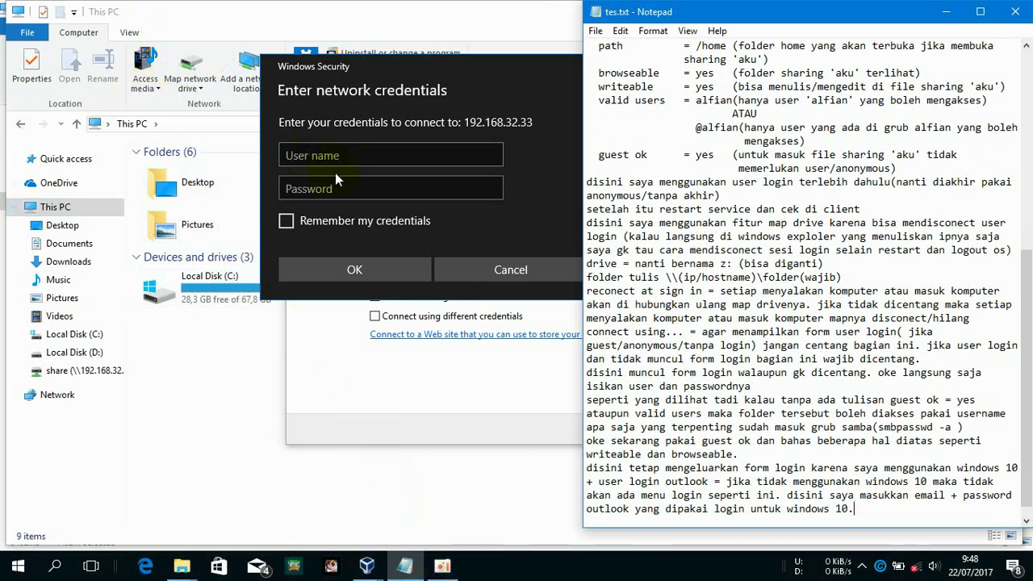
{"action": "left_click", "coordinate": [347, 158]}
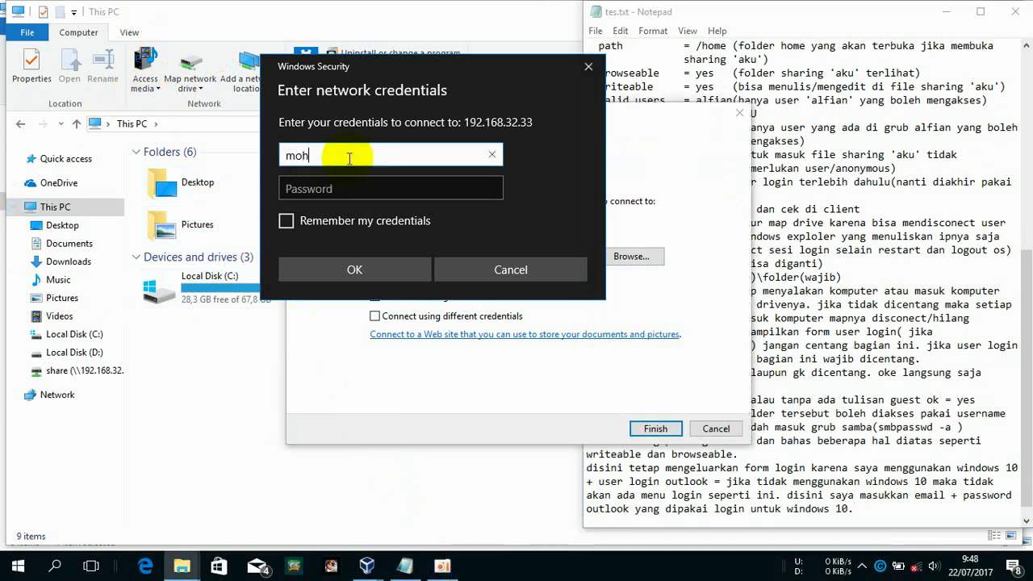
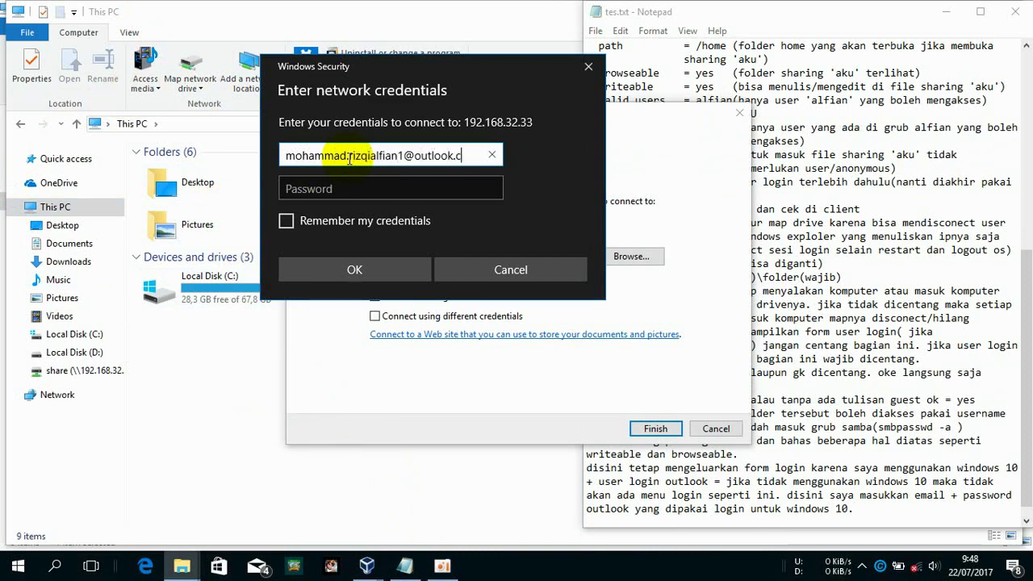
{"action": "key", "text": "Tab"}
{"action": "type", "text": "*******"}
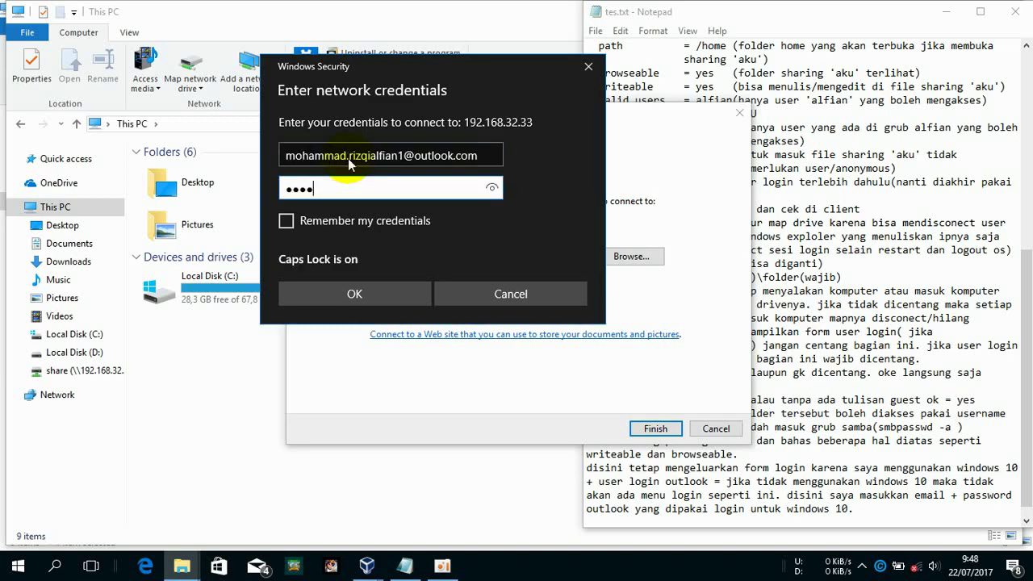
{"action": "type", "text": "**"}
{"action": "left_click", "coordinate": [383, 295]}
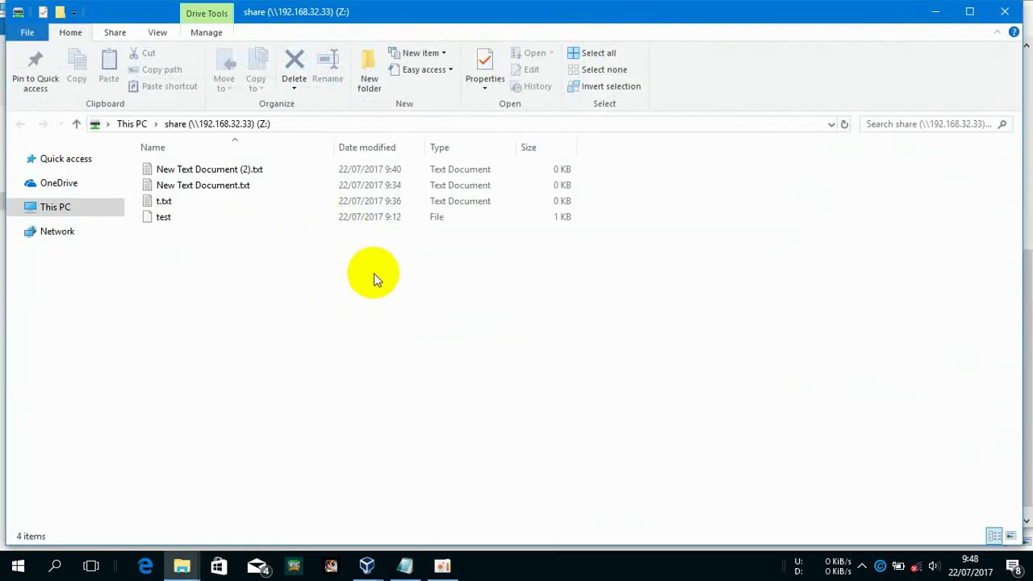
Create a new text document named G.txt in the Z: share
{"action": "right_click", "coordinate": [374, 273]}
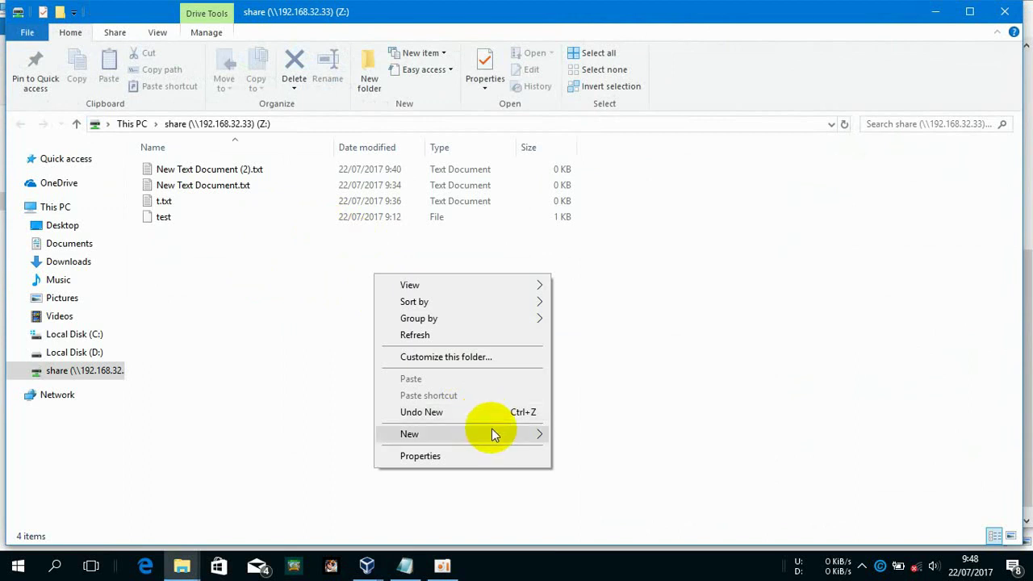
{"action": "left_click", "coordinate": [528, 434]}
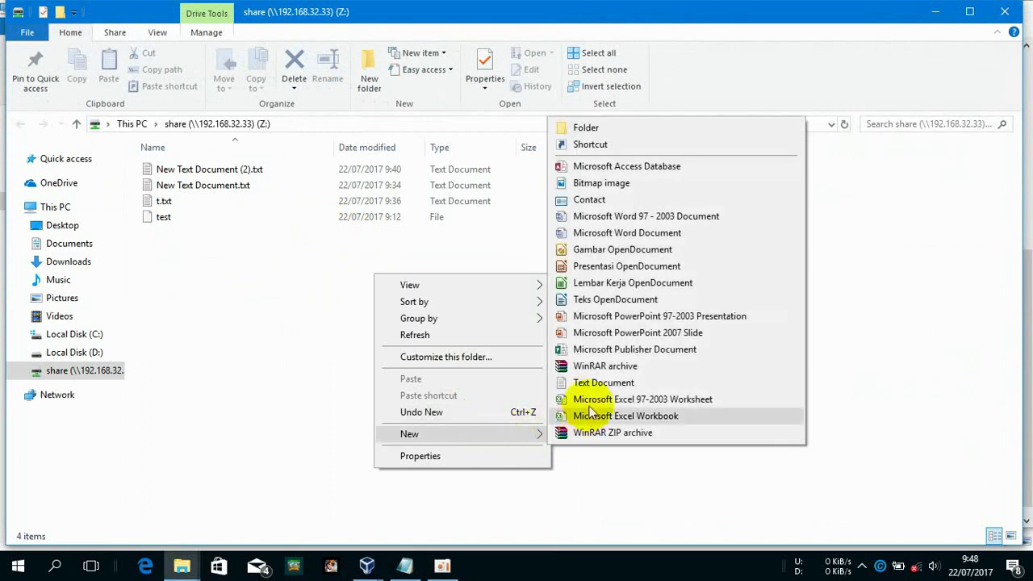
{"action": "left_click", "coordinate": [598, 383]}
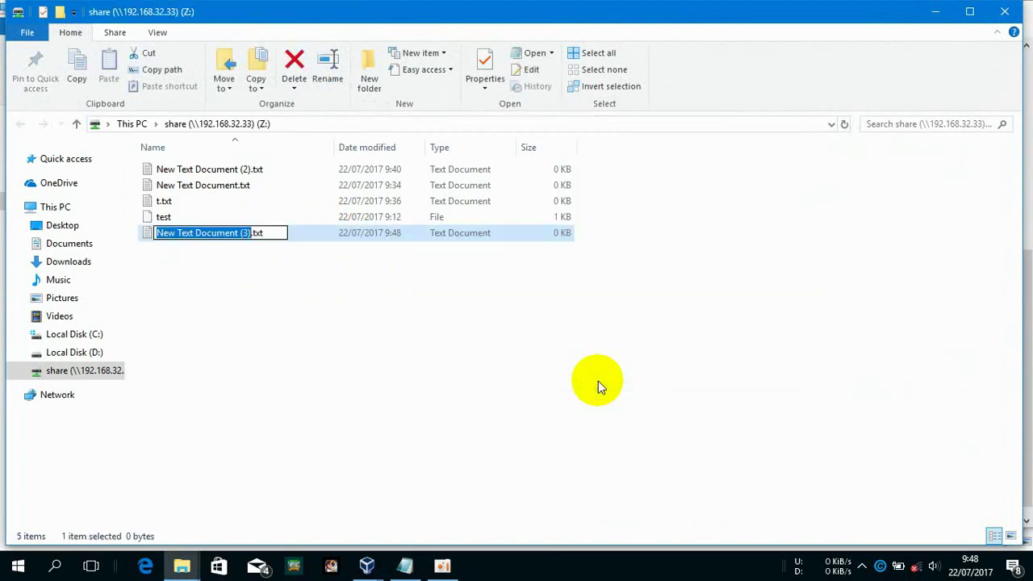
{"action": "type", "text": "G"}
{"action": "key", "text": "Return"}
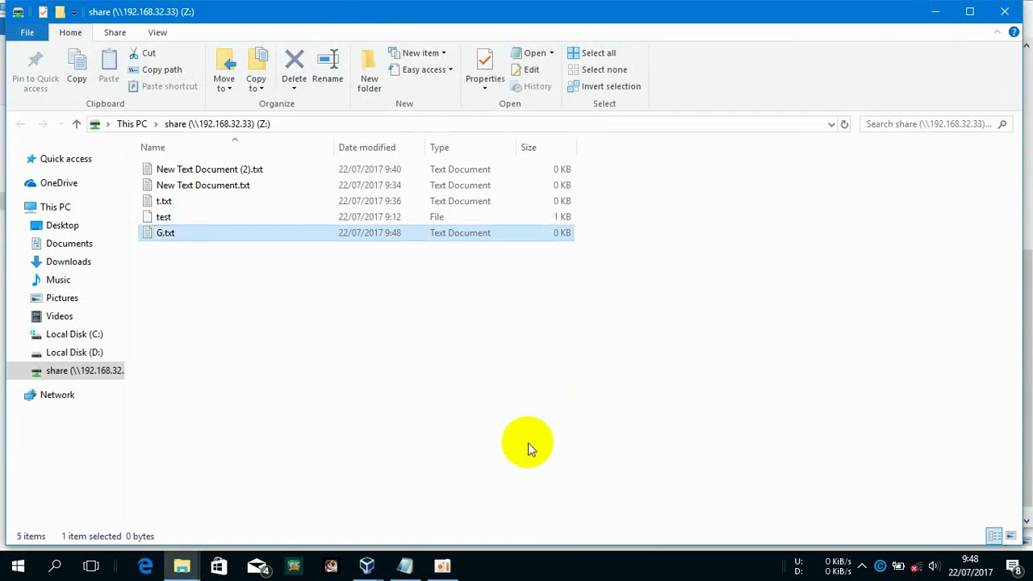
Reopen /etc/samba/smb.conf in nano by recalling the command from history
{"action": "mouse_move", "coordinate": [367, 566]}
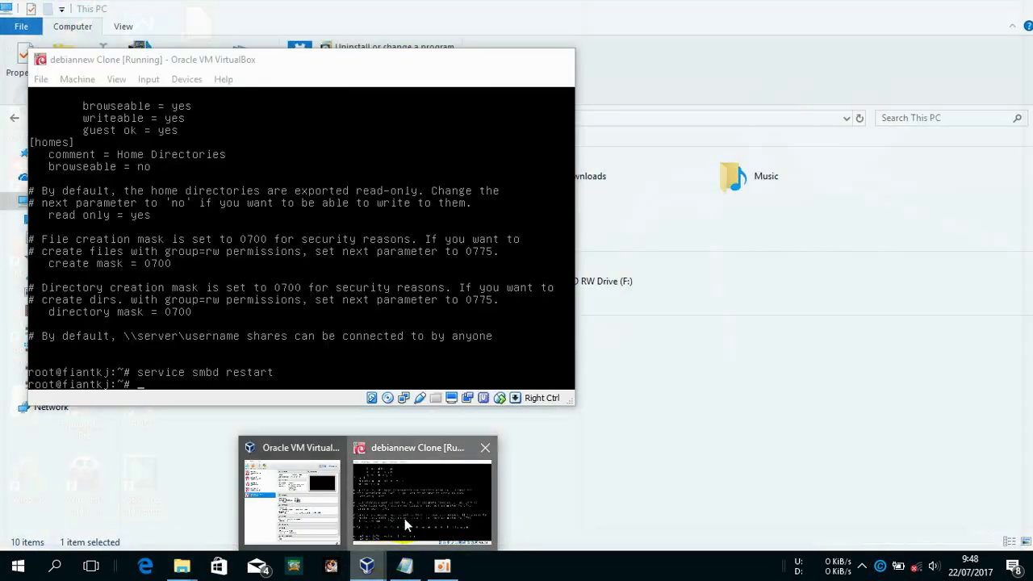
{"action": "left_click", "coordinate": [404, 518]}
{"action": "key", "text": "Up"}
{"action": "key", "text": "Up"}
{"action": "key", "text": "Down"}
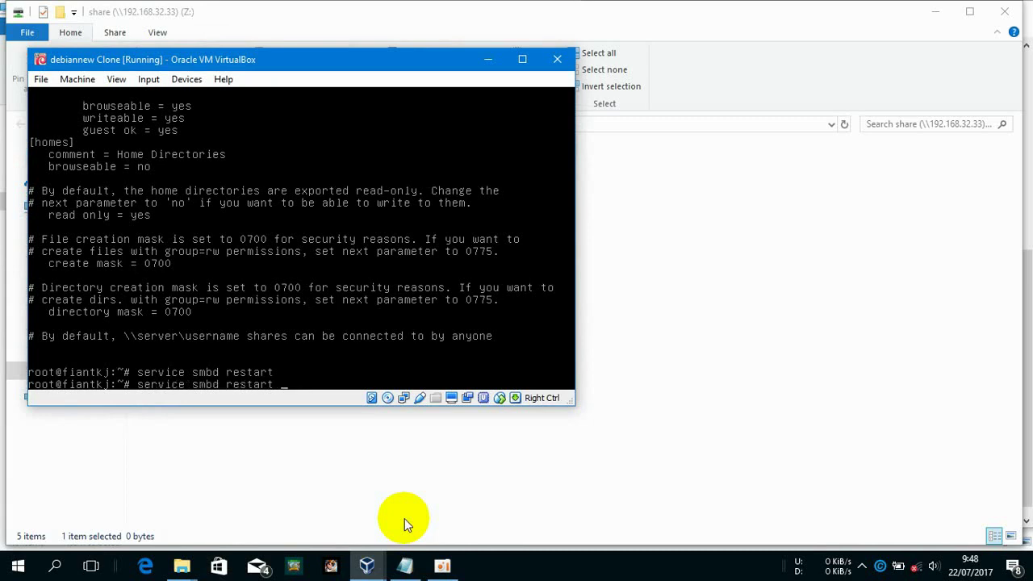
{"action": "key", "text": "Up"}
{"action": "key", "text": "Return"}
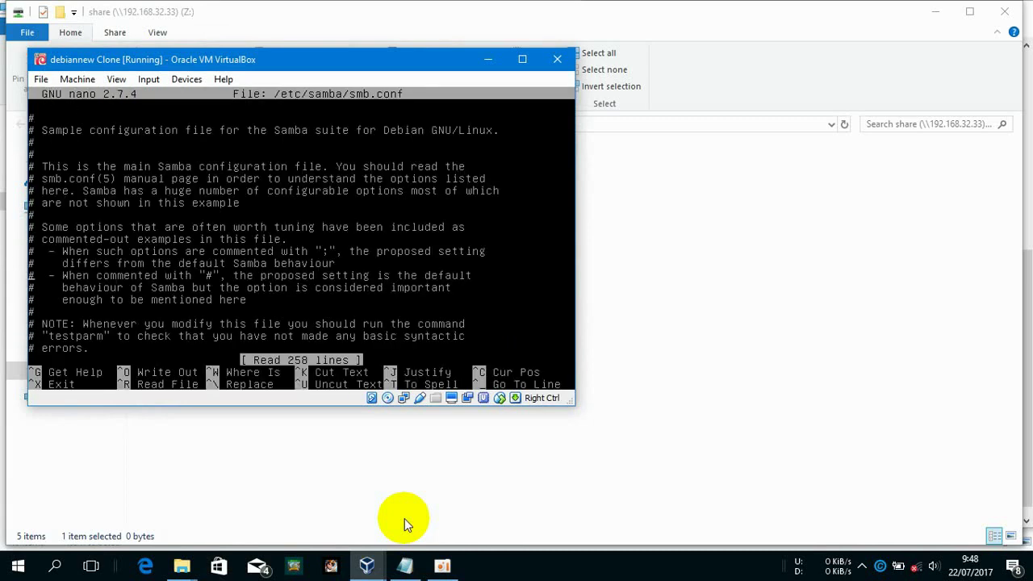
Set writeable = no in the share section and save smb.conf
{"action": "key", "text": "Down"}
{"action": "key", "text": "Down"}
{"action": "key", "text": "Down"}
{"action": "key", "text": "Down"}
{"action": "key", "text": "Down"}
{"action": "key", "text": "Down"}
{"action": "key", "text": "Down"}
{"action": "key", "text": "Down"}
{"action": "key", "text": "Down"}
{"action": "key", "text": "Down"}
{"action": "key", "text": "Down"}
{"action": "key", "text": "Down"}
{"action": "key", "text": "Down"}
{"action": "key", "text": "Down"}
{"action": "key", "text": "Down"}
{"action": "key", "text": "Down"}
{"action": "key", "text": "Down"}
{"action": "key", "text": "Down"}
{"action": "key", "text": "Down"}
{"action": "key", "text": "Down"}
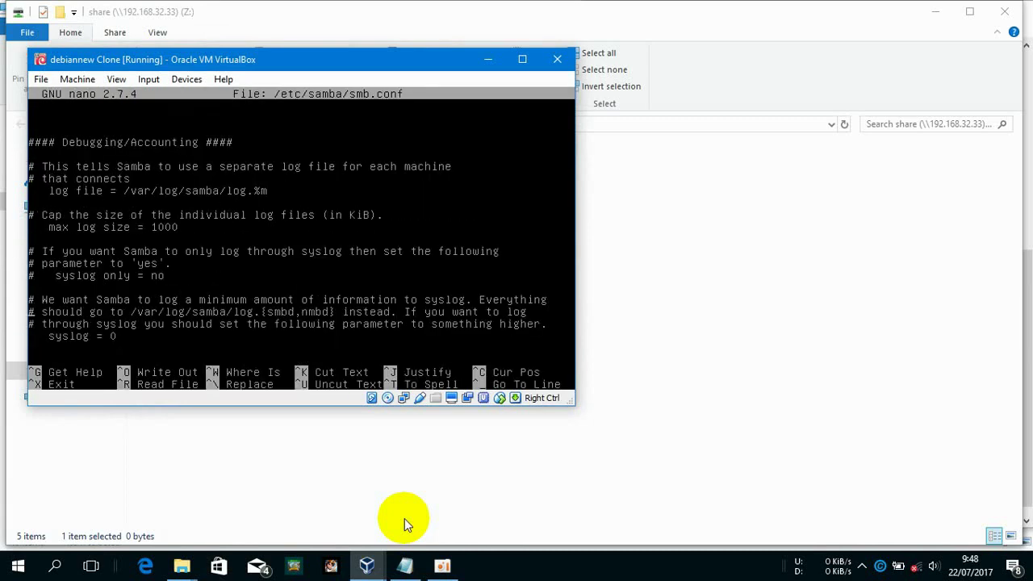
{"action": "key", "text": "Down"}
{"action": "key", "text": "Down"}
{"action": "key", "text": "Down"}
{"action": "key", "text": "Down"}
{"action": "key", "text": "Down"}
{"action": "key", "text": "Down"}
{"action": "key", "text": "Down"}
{"action": "key", "text": "Down"}
{"action": "key", "text": "Down"}
{"action": "key", "text": "Down"}
{"action": "key", "text": "Down"}
{"action": "key", "text": "Down"}
{"action": "key", "text": "Down"}
{"action": "key", "text": "Down"}
{"action": "key", "text": "Down"}
{"action": "key", "text": "Down"}
{"action": "key", "text": "Down"}
{"action": "key", "text": "Down"}
{"action": "key", "text": "Down"}
{"action": "key", "text": "Down"}
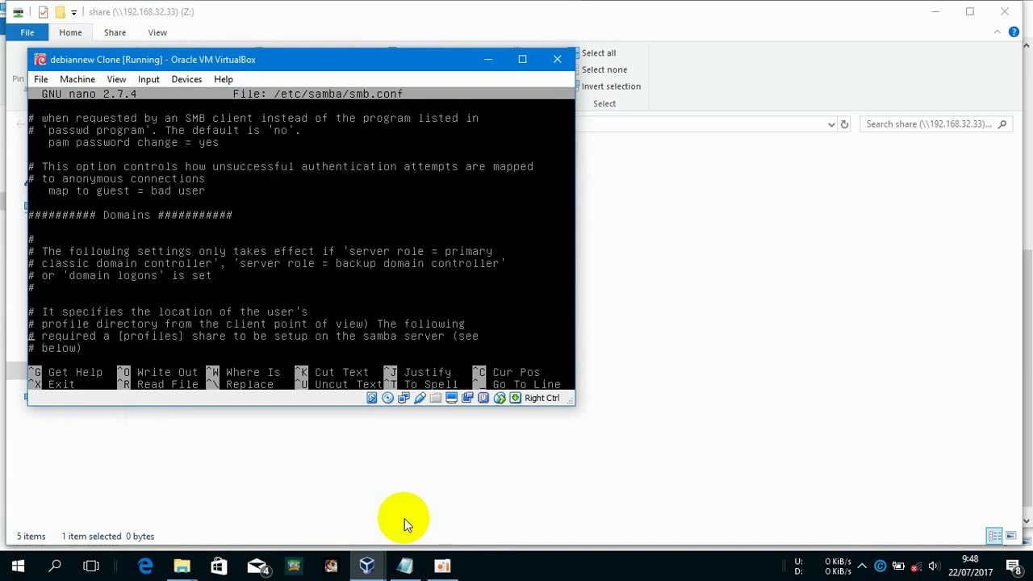
{"action": "key", "text": "Down"}
{"action": "key", "text": "Down"}
{"action": "key", "text": "Down"}
{"action": "key", "text": "Down"}
{"action": "key", "text": "Down"}
{"action": "key", "text": "Down"}
{"action": "key", "text": "Down"}
{"action": "key", "text": "Down"}
{"action": "key", "text": "Down"}
{"action": "key", "text": "Down"}
{"action": "key", "text": "Down"}
{"action": "key", "text": "Down"}
{"action": "key", "text": "Down"}
{"action": "key", "text": "Down"}
{"action": "key", "text": "Down"}
{"action": "key", "text": "Down"}
{"action": "key", "text": "Down"}
{"action": "key", "text": "Down"}
{"action": "key", "text": "Down"}
{"action": "key", "text": "Down"}
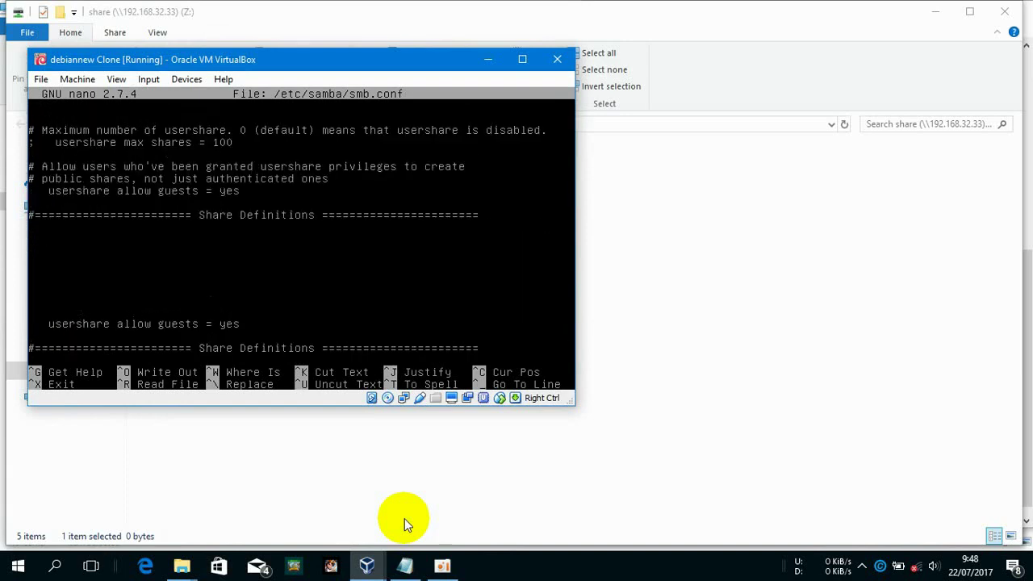
{"action": "key", "text": "Down"}
{"action": "key", "text": "Down"}
{"action": "key", "text": "Down"}
{"action": "key", "text": "Down"}
{"action": "key", "text": "Down"}
{"action": "key", "text": "Down"}
{"action": "key", "text": "Down"}
{"action": "key", "text": "Down"}
{"action": "key", "text": "Down"}
{"action": "key", "text": "Down"}
{"action": "key", "text": "Down"}
{"action": "key", "text": "Down"}
{"action": "key", "text": "Down"}
{"action": "key", "text": "Down"}
{"action": "key", "text": "Down"}
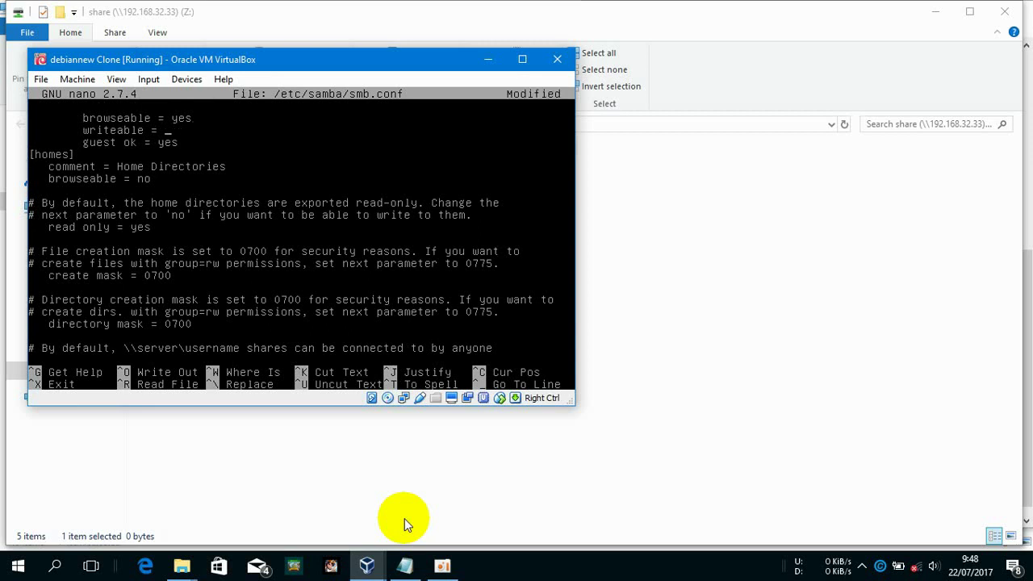
{"action": "key", "text": "ctrl+x"}
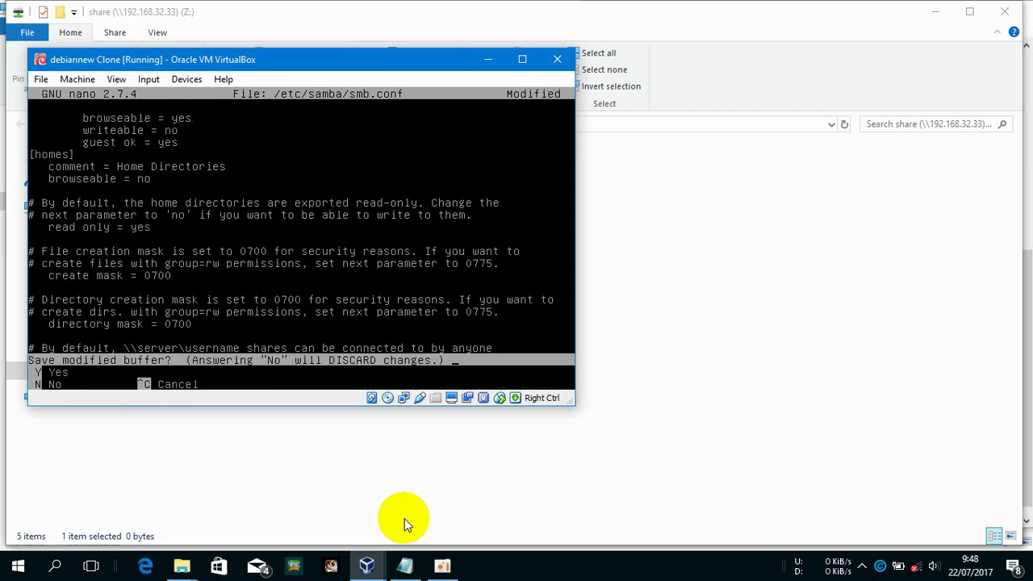
{"action": "key", "text": "y"}
{"action": "key", "text": "Return"}
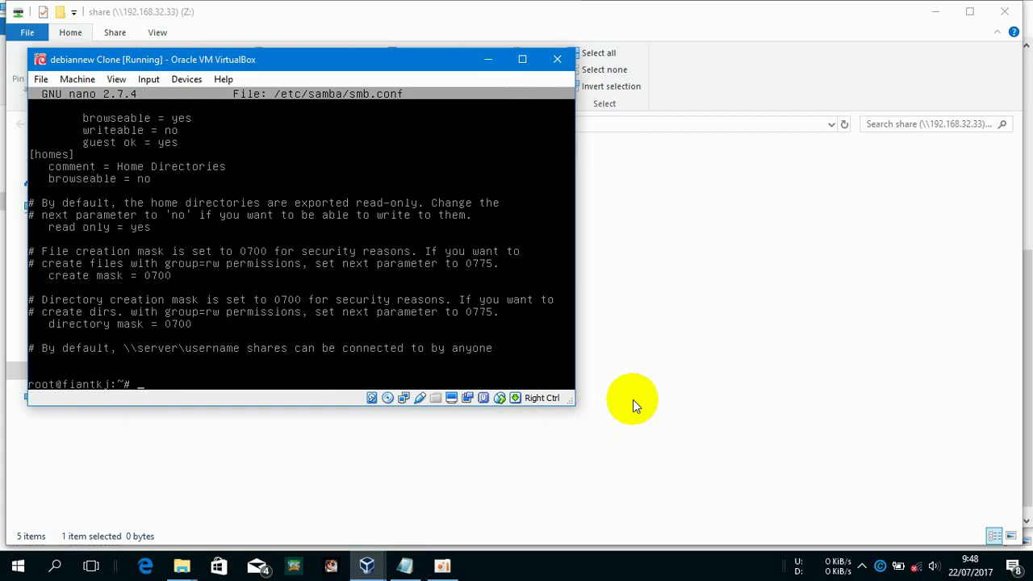
{"action": "left_click", "coordinate": [633, 399]}
{"action": "right_click", "coordinate": [633, 400]}
Create another text document on Z: with the default name New Text Document (3).txt
{"action": "mouse_move", "coordinate": [806, 366]}
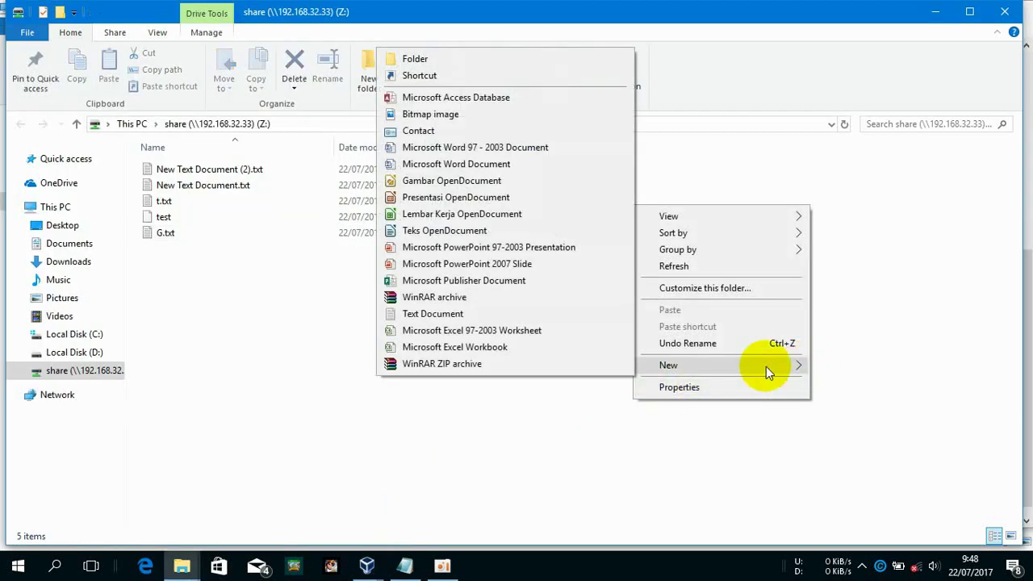
{"action": "left_click", "coordinate": [529, 316]}
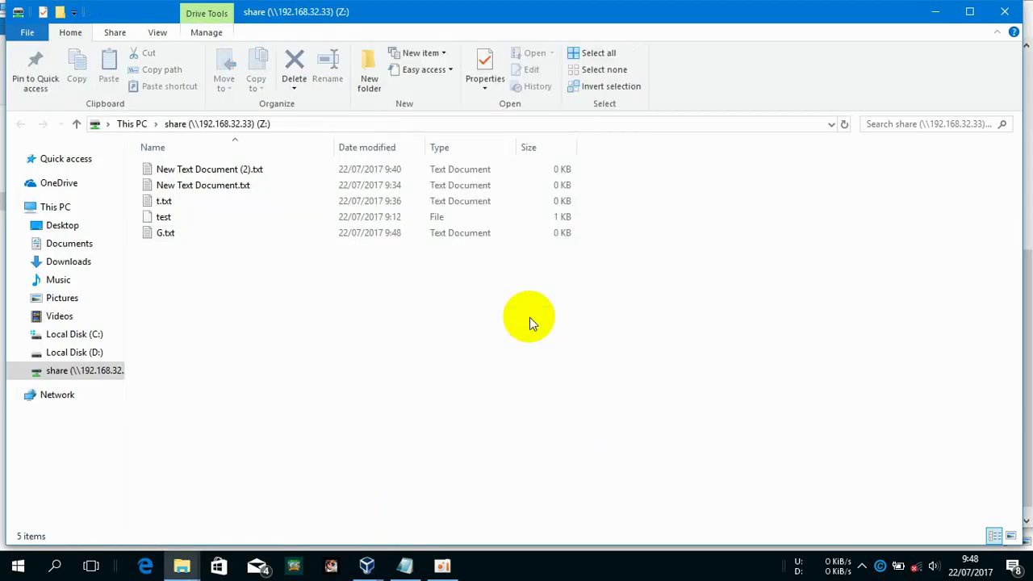
{"action": "key", "text": "Return"}
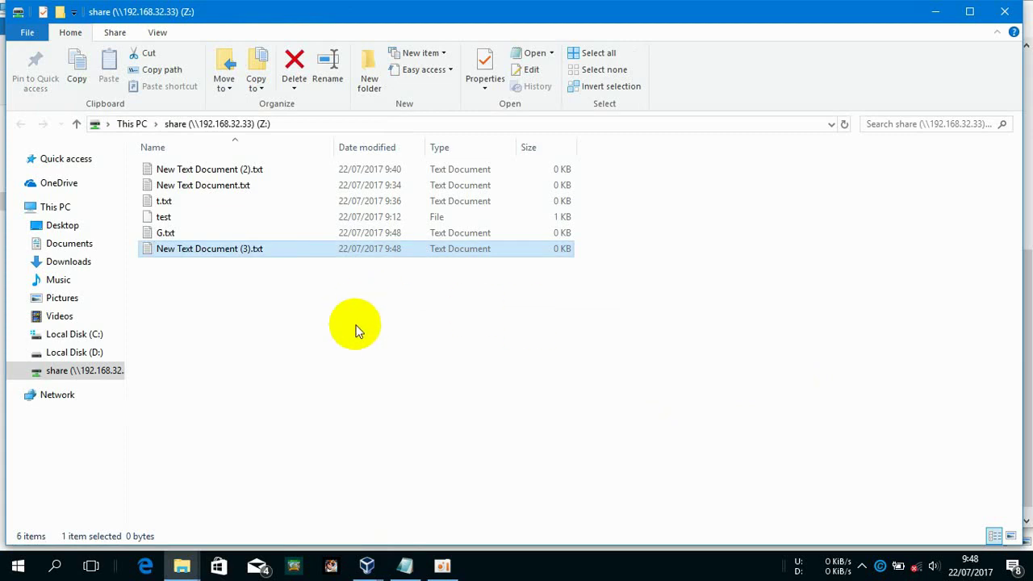
Restart Samba on the Debian VM with service smbd restart
{"action": "left_click", "coordinate": [367, 564]}
{"action": "mouse_move", "coordinate": [408, 486]}
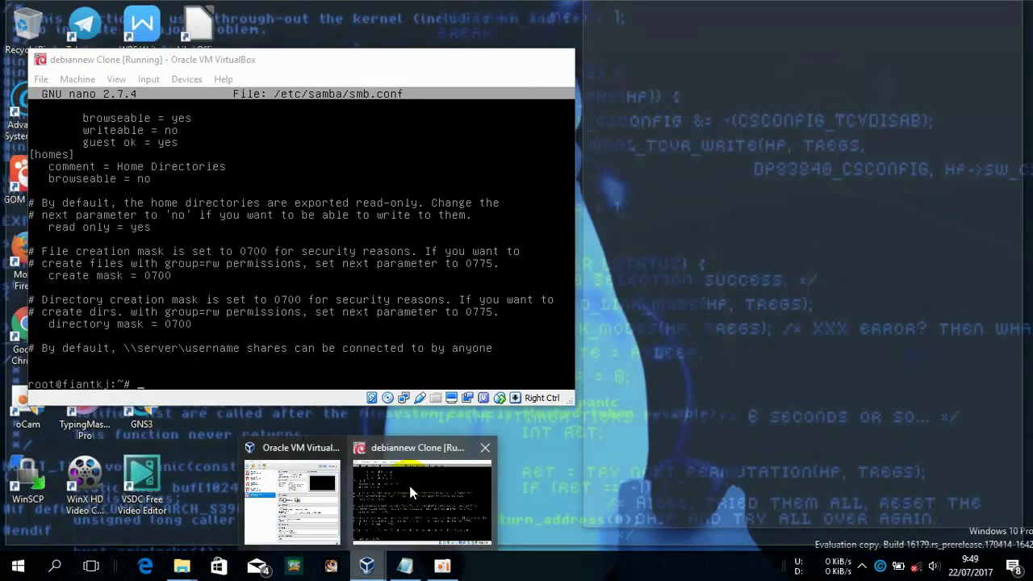
{"action": "left_click", "coordinate": [409, 487]}
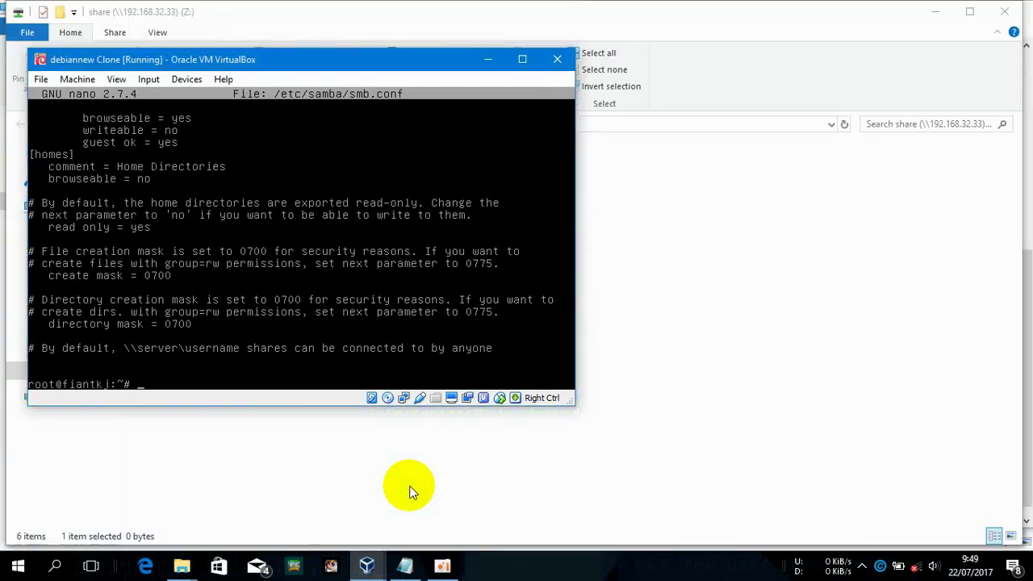
{"action": "key", "text": "Up"}
{"action": "key", "text": "Return"}
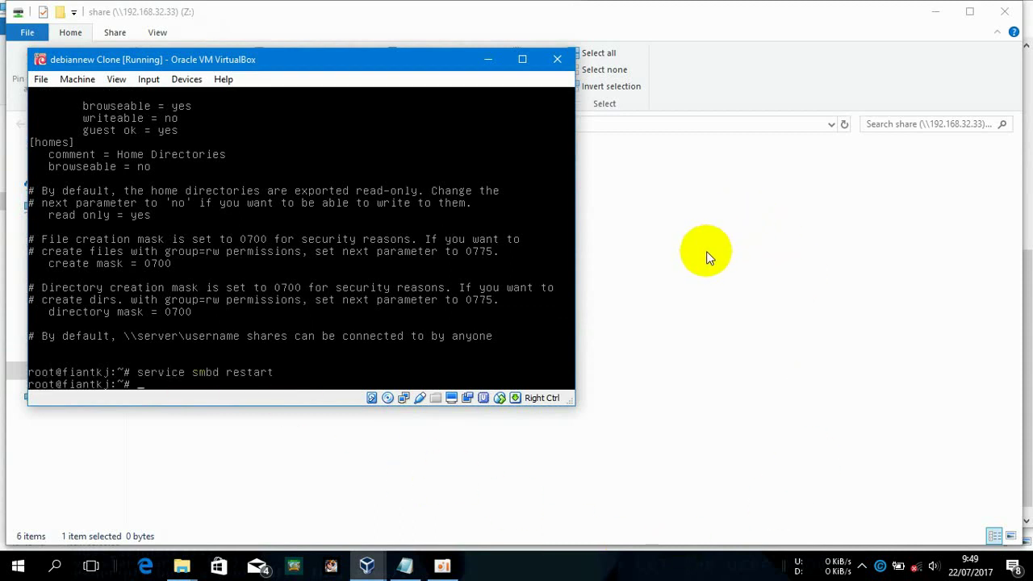
Open New Text Document (3).txt from the Z: share in Notepad
{"action": "left_click", "coordinate": [706, 251]}
{"action": "left_click", "coordinate": [520, 255]}
{"action": "double_click", "coordinate": [519, 255]}
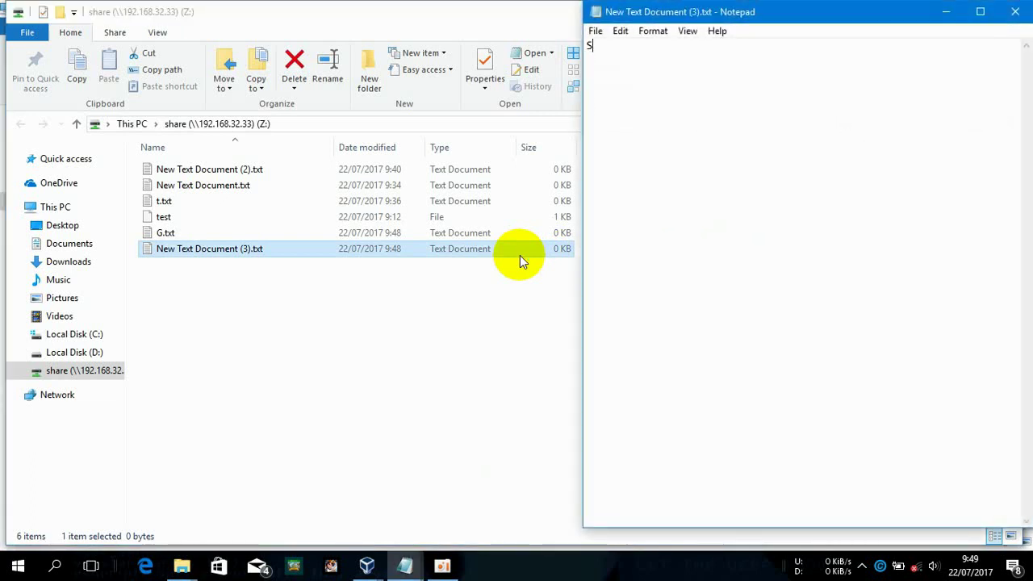
Try saving the text file, then close Notepad without saving after the permission error
{"action": "left_click", "coordinate": [743, 104]}
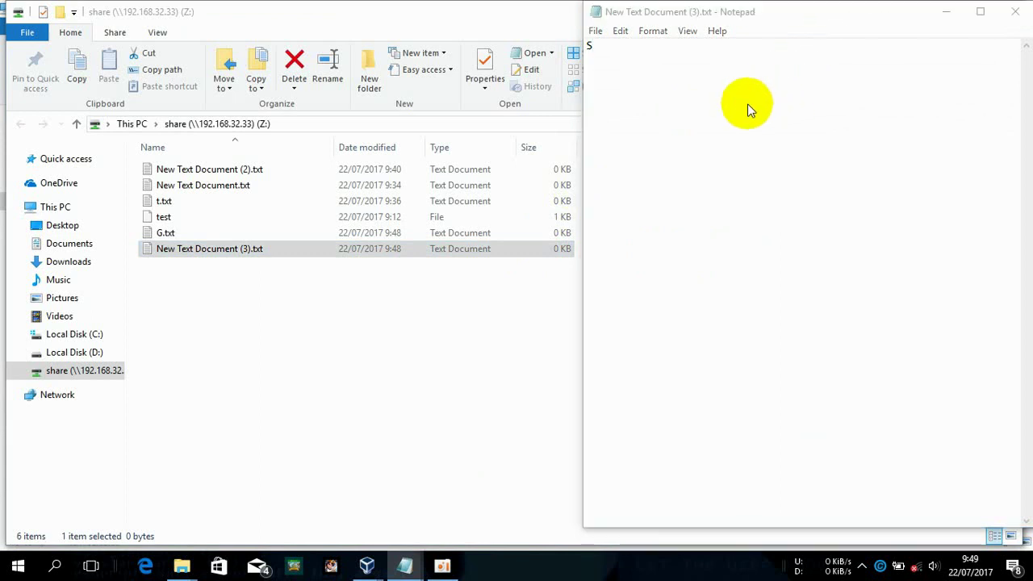
{"action": "key", "text": "ctrl+s"}
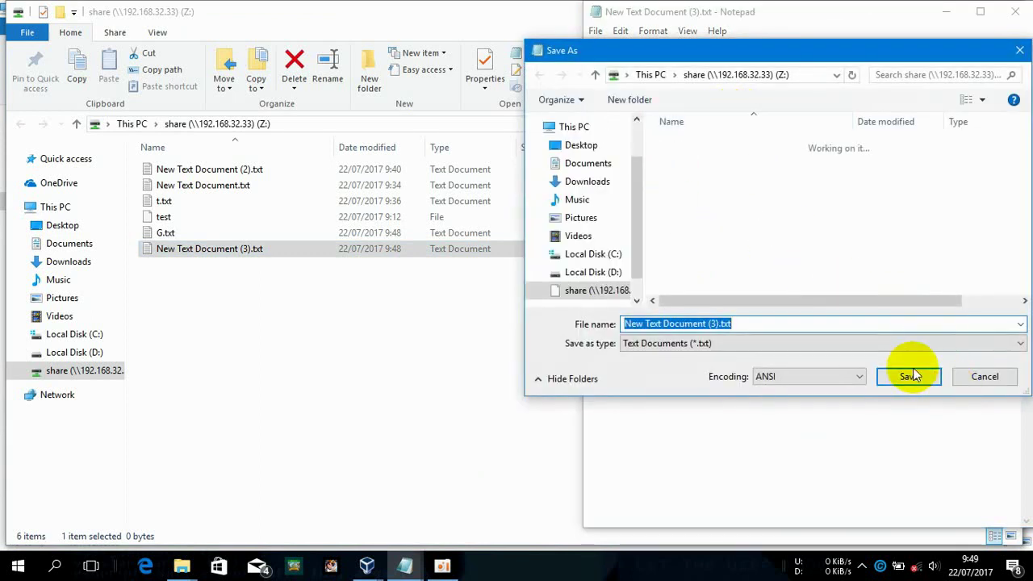
{"action": "left_click", "coordinate": [910, 376]}
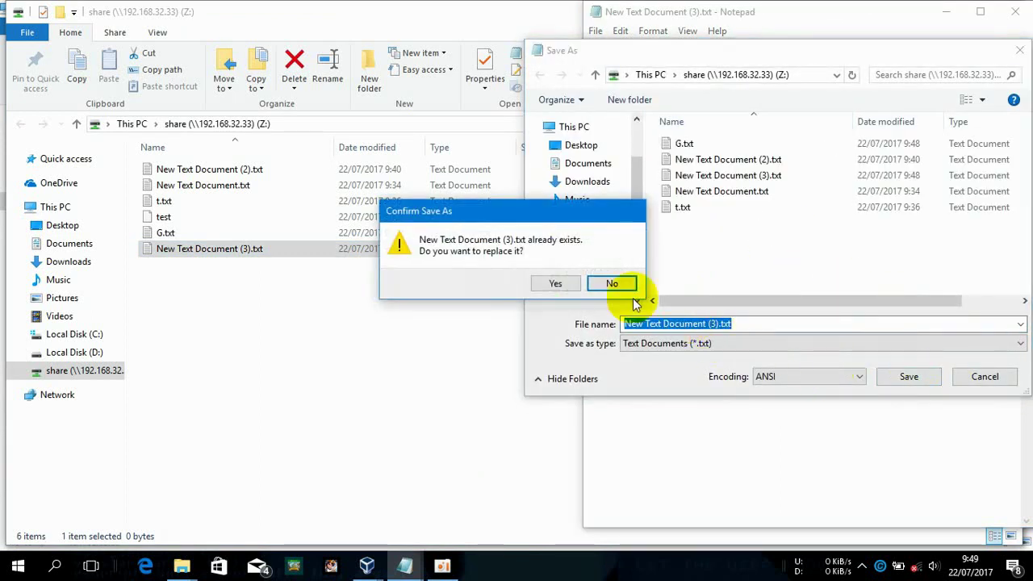
{"action": "left_click", "coordinate": [570, 283]}
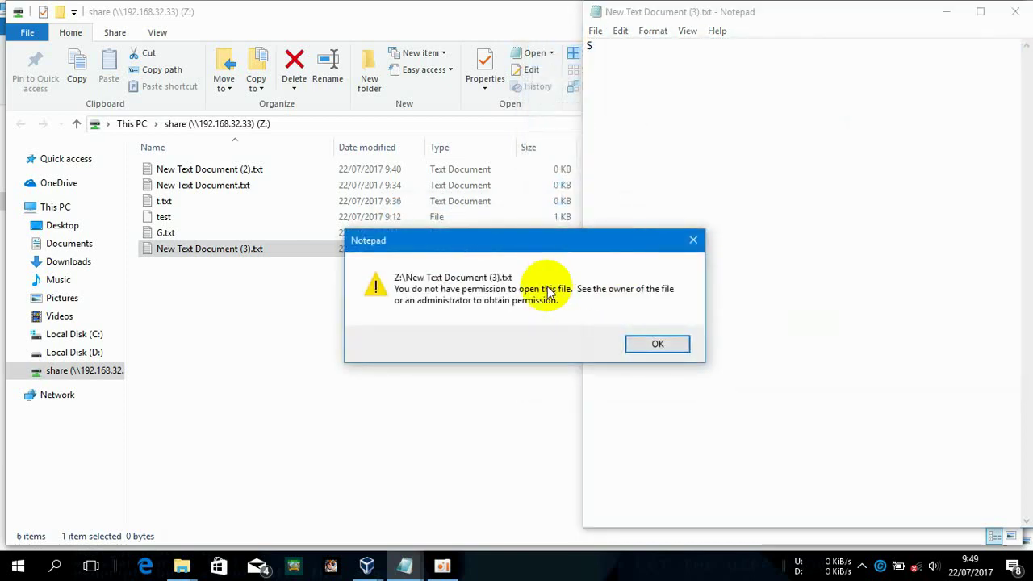
{"action": "left_click", "coordinate": [663, 355]}
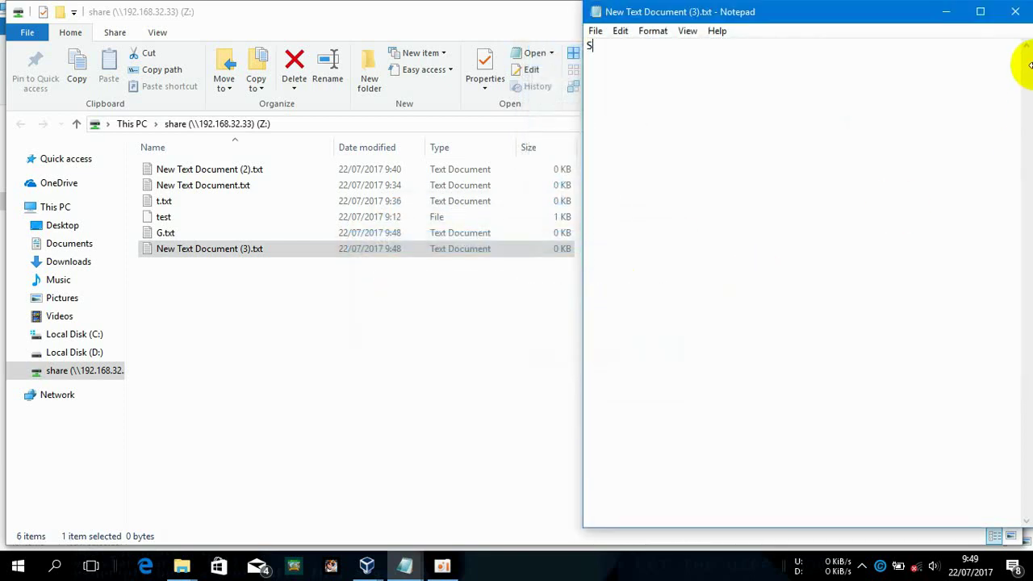
{"action": "left_click", "coordinate": [1015, 11]}
{"action": "left_click", "coordinate": [561, 298]}
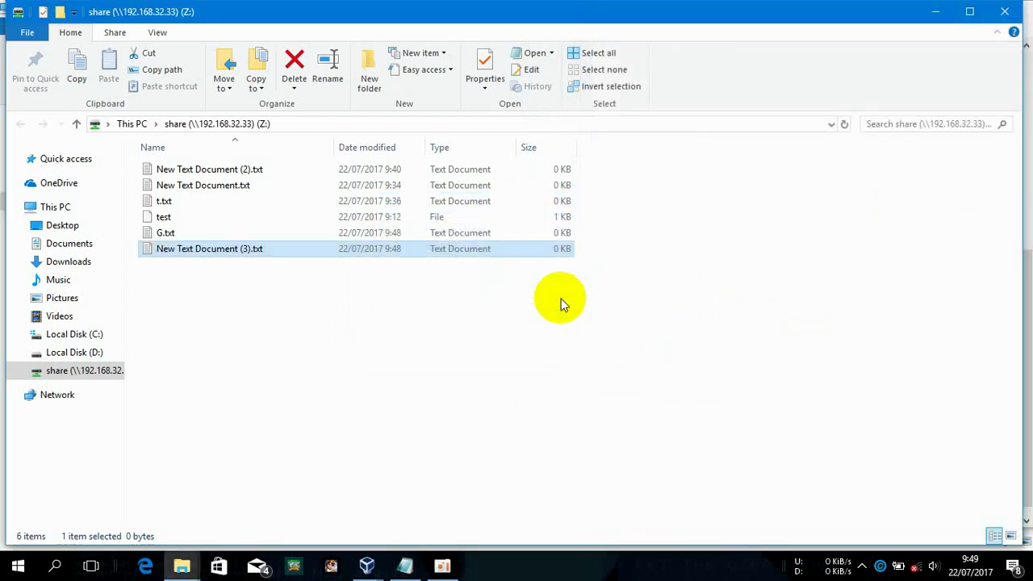
Attempt a new text document on Z: and cancel the Access Denied dialog
{"action": "right_click", "coordinate": [562, 301]}
{"action": "mouse_move", "coordinate": [651, 465]}
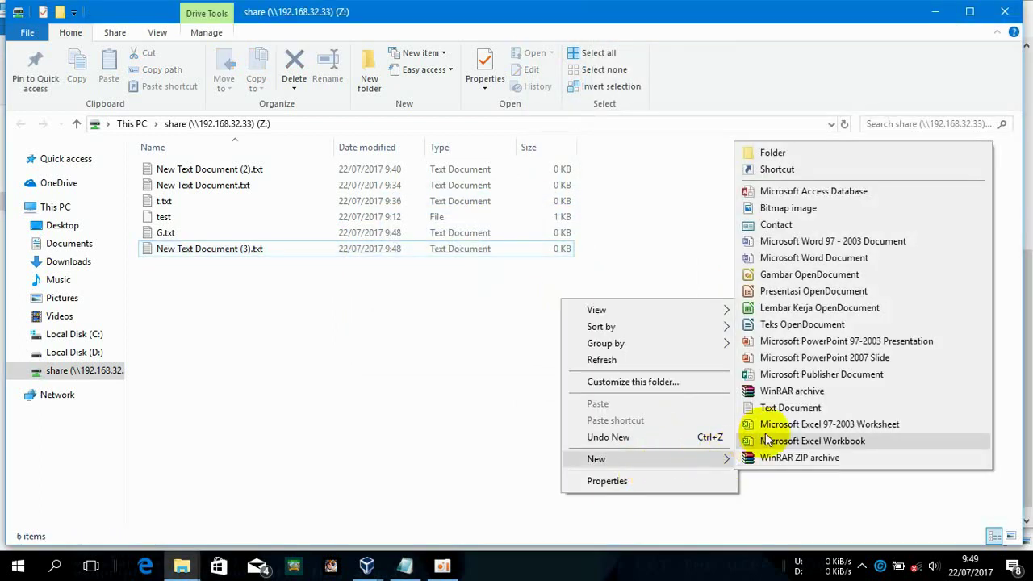
{"action": "left_click", "coordinate": [791, 408]}
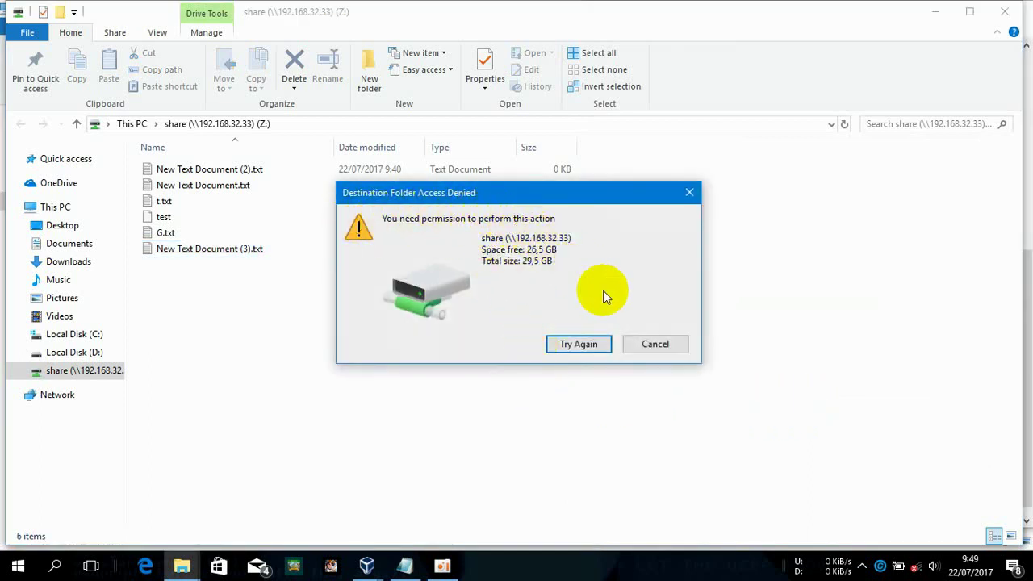
{"action": "left_click", "coordinate": [655, 345]}
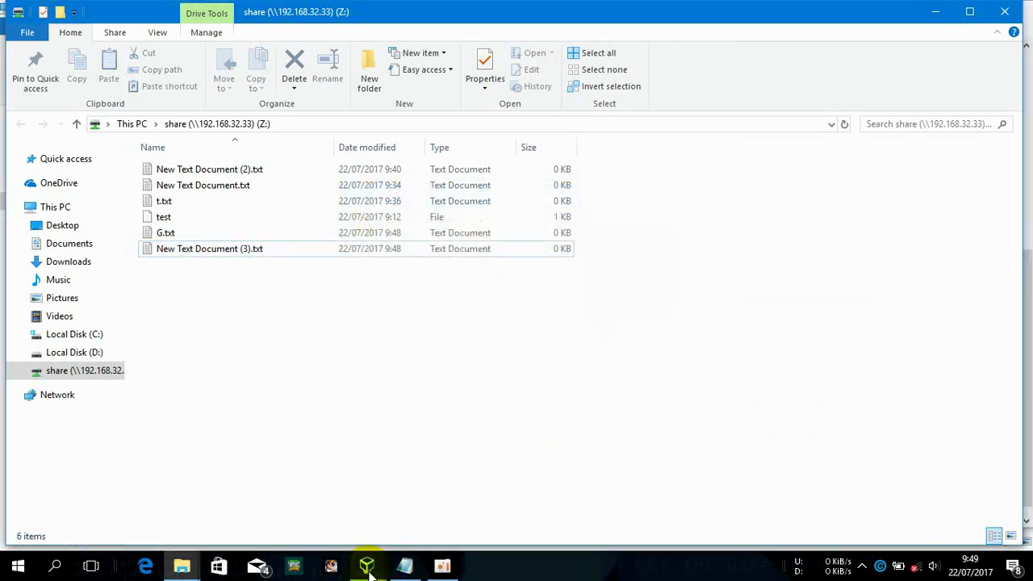
Reopen /etc/samba/smb.conf in nano on the debiannew Clone VM
{"action": "left_click", "coordinate": [367, 568]}
{"action": "left_click", "coordinate": [391, 523]}
{"action": "key", "text": "Up"}
{"action": "key", "text": "Up"}
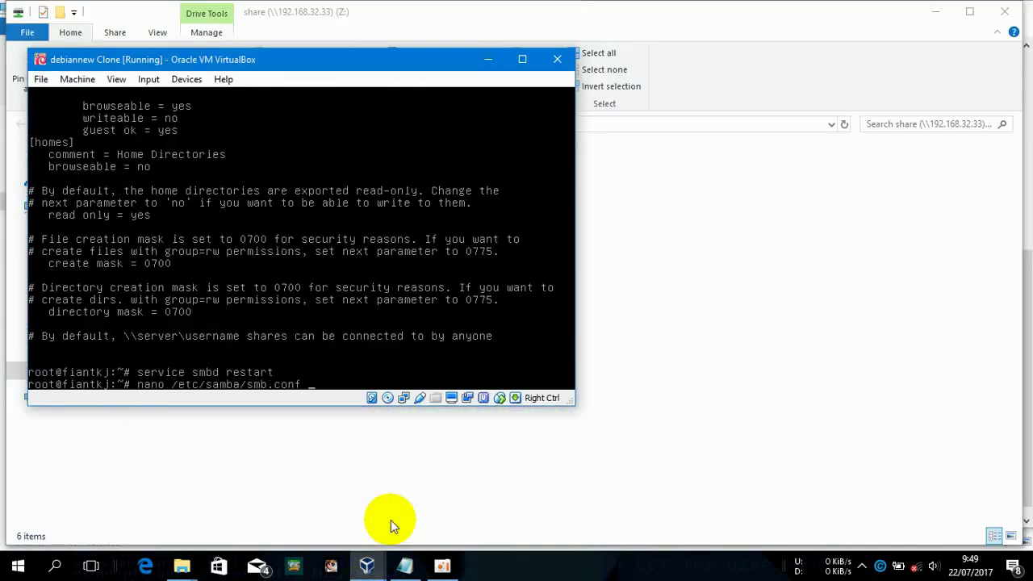
{"action": "key", "text": "Down"}
{"action": "key", "text": "Up"}
{"action": "key", "text": "Return"}
Delete the writeable = no line from the [share] section and save smb.conf
{"action": "key", "text": "Down"}
{"action": "key", "text": "Down"}
{"action": "key", "text": "Down"}
{"action": "key", "text": "Down"}
{"action": "key", "text": "Down"}
{"action": "key", "text": "Down"}
{"action": "key", "text": "Down"}
{"action": "key", "text": "Down"}
{"action": "key", "text": "Down"}
{"action": "key", "text": "Down"}
{"action": "key", "text": "Down"}
{"action": "key", "text": "Down"}
{"action": "key", "text": "Down"}
{"action": "key", "text": "Down"}
{"action": "key", "text": "Down"}
{"action": "key", "text": "Down"}
{"action": "key", "text": "Down"}
{"action": "key", "text": "Down"}
{"action": "key", "text": "Down"}
{"action": "key", "text": "Down"}
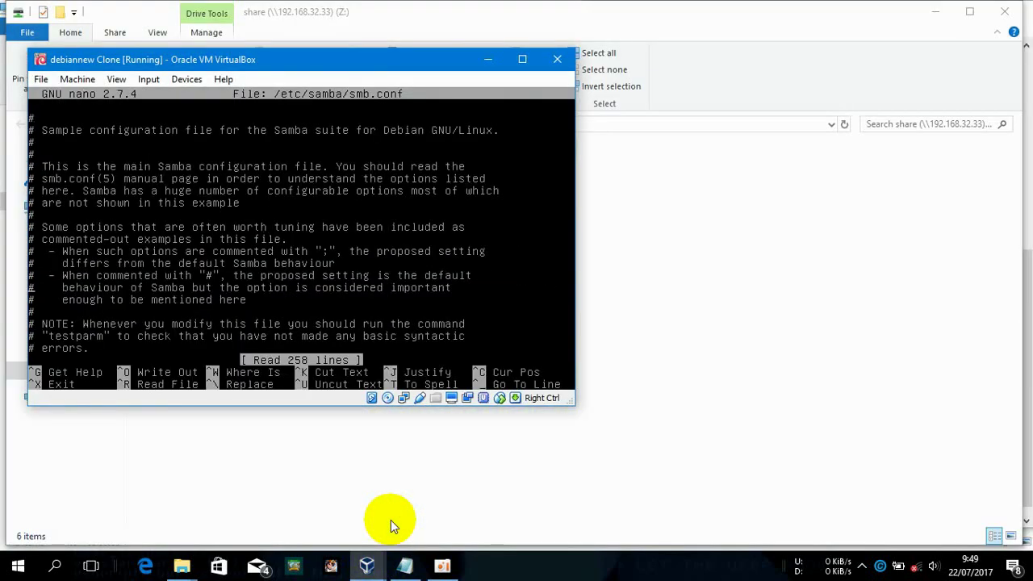
{"action": "key", "text": "Down"}
{"action": "key", "text": "Down"}
{"action": "key", "text": "Down"}
{"action": "key", "text": "Down"}
{"action": "key", "text": "Down"}
{"action": "key", "text": "Down"}
{"action": "key", "text": "Down"}
{"action": "key", "text": "Down"}
{"action": "key", "text": "Down"}
{"action": "key", "text": "Down"}
{"action": "key", "text": "Down"}
{"action": "key", "text": "Down"}
{"action": "key", "text": "Down"}
{"action": "key", "text": "Down"}
{"action": "key", "text": "Down"}
{"action": "key", "text": "Down"}
{"action": "key", "text": "Down"}
{"action": "key", "text": "Down"}
{"action": "key", "text": "Down"}
{"action": "key", "text": "Down"}
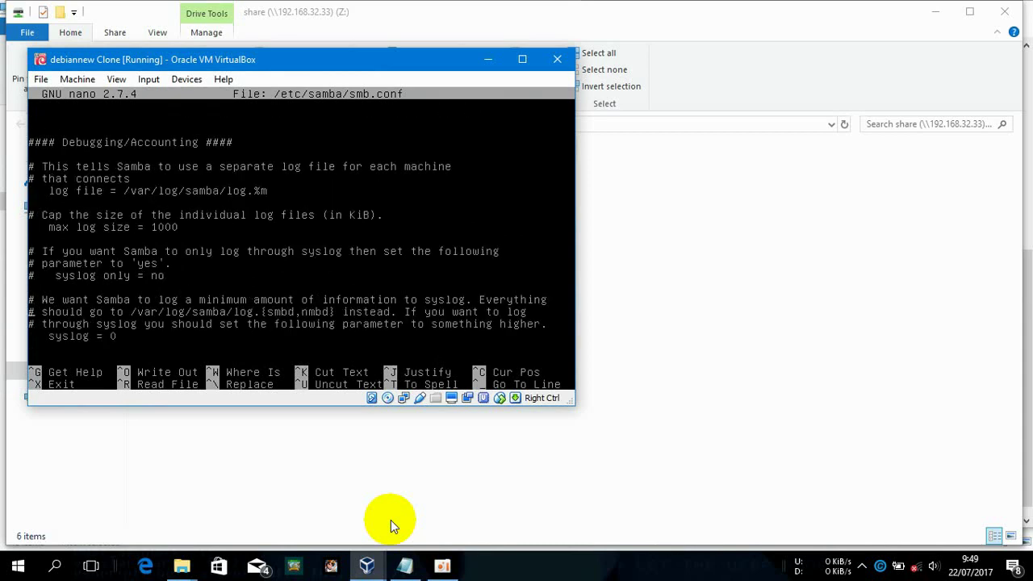
{"action": "key", "text": "Down"}
{"action": "key", "text": "Down"}
{"action": "key", "text": "Down"}
{"action": "key", "text": "Down"}
{"action": "key", "text": "Down"}
{"action": "key", "text": "Down"}
{"action": "key", "text": "Down"}
{"action": "key", "text": "Down"}
{"action": "key", "text": "Down"}
{"action": "key", "text": "Down"}
{"action": "key", "text": "Down"}
{"action": "key", "text": "Down"}
{"action": "key", "text": "Down"}
{"action": "key", "text": "Down"}
{"action": "key", "text": "Down"}
{"action": "key", "text": "Down"}
{"action": "key", "text": "Down"}
{"action": "key", "text": "Down"}
{"action": "key", "text": "Down"}
{"action": "key", "text": "Down"}
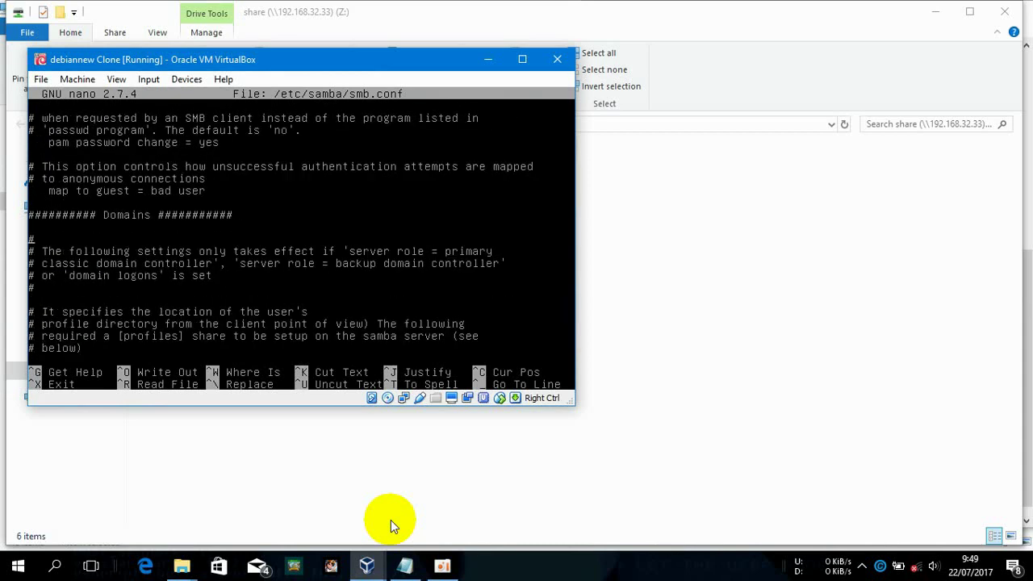
{"action": "key", "text": "Down"}
{"action": "key", "text": "Down"}
{"action": "key", "text": "Down"}
{"action": "key", "text": "Down"}
{"action": "key", "text": "Down"}
{"action": "key", "text": "Down"}
{"action": "key", "text": "Down"}
{"action": "key", "text": "Down"}
{"action": "key", "text": "Down"}
{"action": "key", "text": "Down"}
{"action": "key", "text": "Down"}
{"action": "key", "text": "Down"}
{"action": "key", "text": "Down"}
{"action": "key", "text": "Down"}
{"action": "key", "text": "Down"}
{"action": "key", "text": "Down"}
{"action": "key", "text": "Down"}
{"action": "key", "text": "Down"}
{"action": "key", "text": "Down"}
{"action": "key", "text": "Down"}
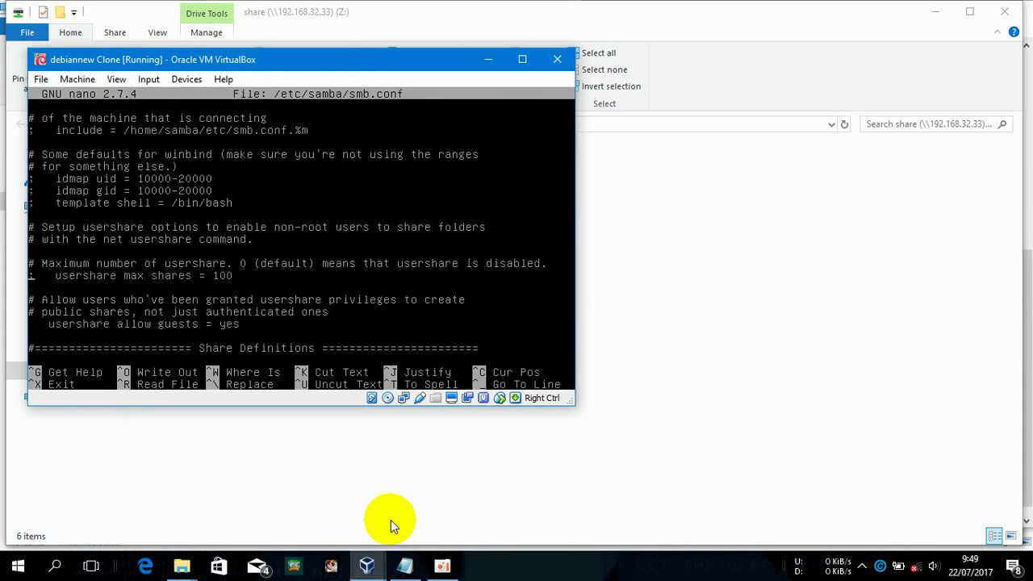
{"action": "key", "text": "Up"}
{"action": "key", "text": "Up"}
{"action": "key", "text": "Up"}
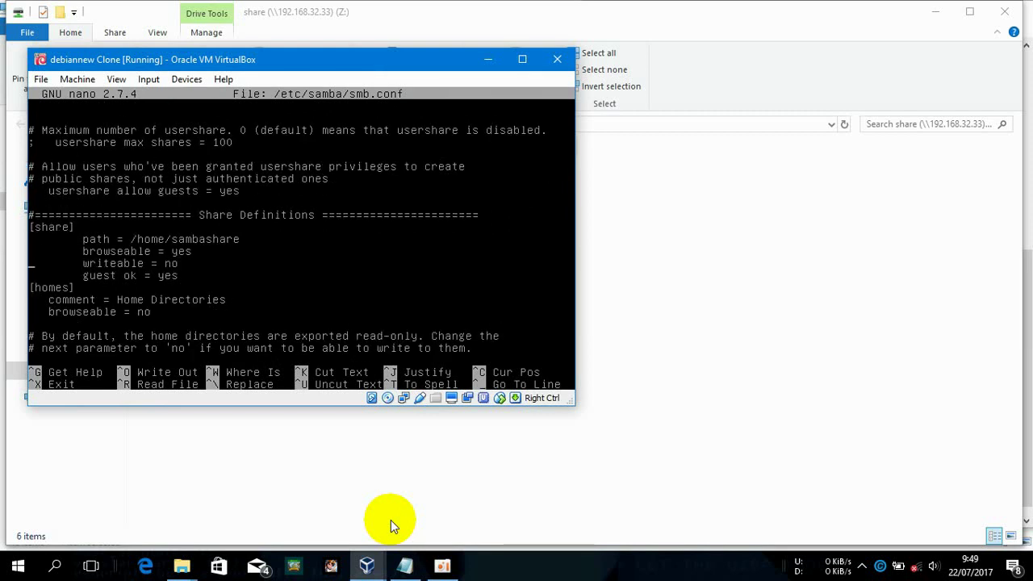
{"action": "key", "text": "Delete"}
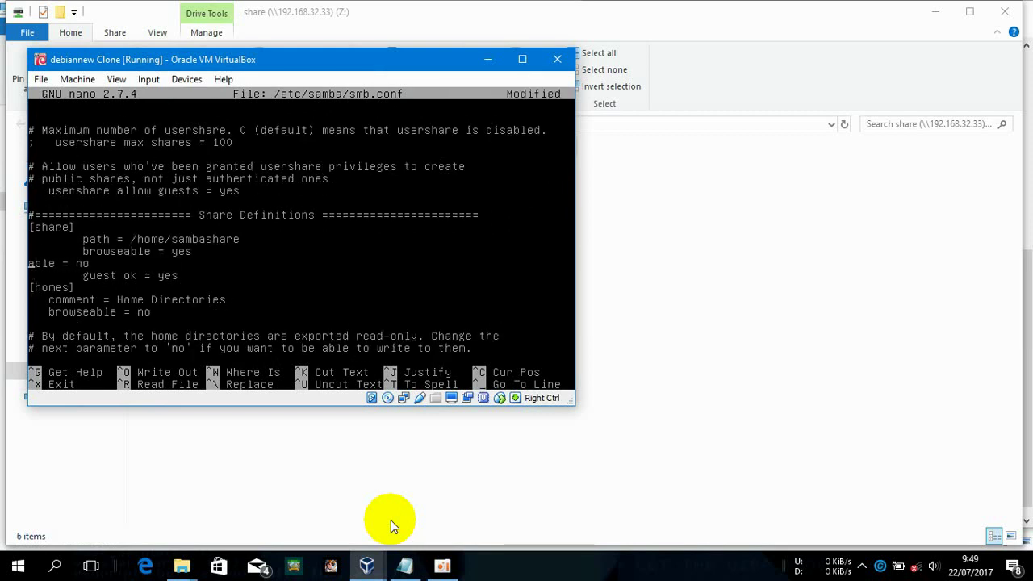
{"action": "key", "text": "Delete"}
{"action": "key", "text": "Delete"}
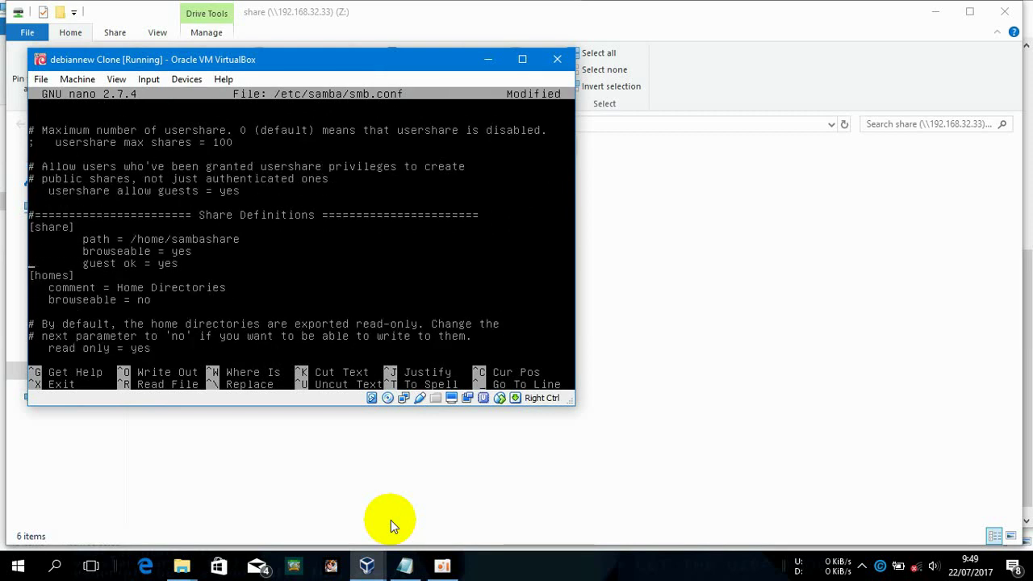
{"action": "key", "text": "ctrl+x"}
{"action": "key", "text": "y"}
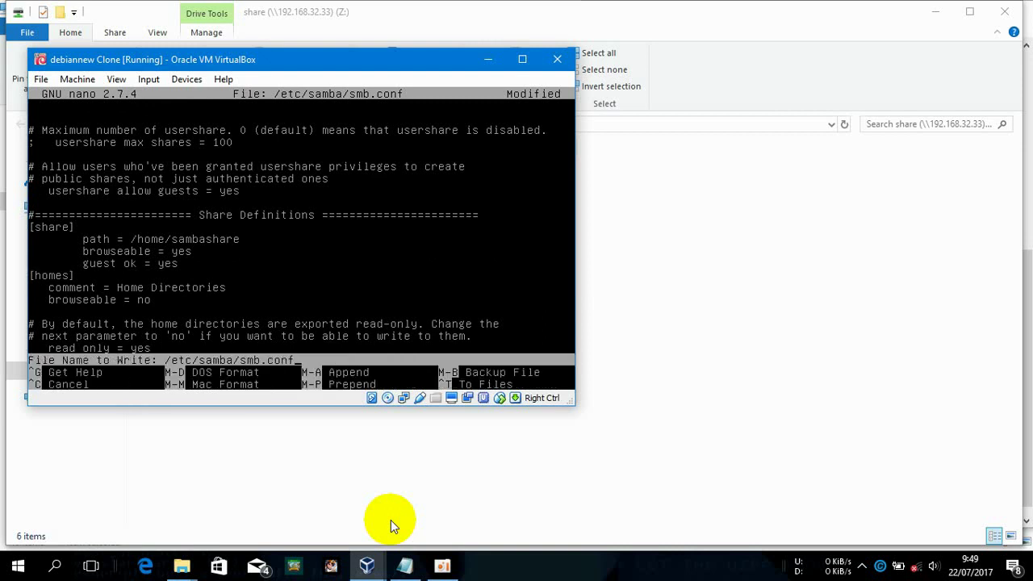
{"action": "key", "text": "Return"}
{"action": "left_click", "coordinate": [896, 339]}
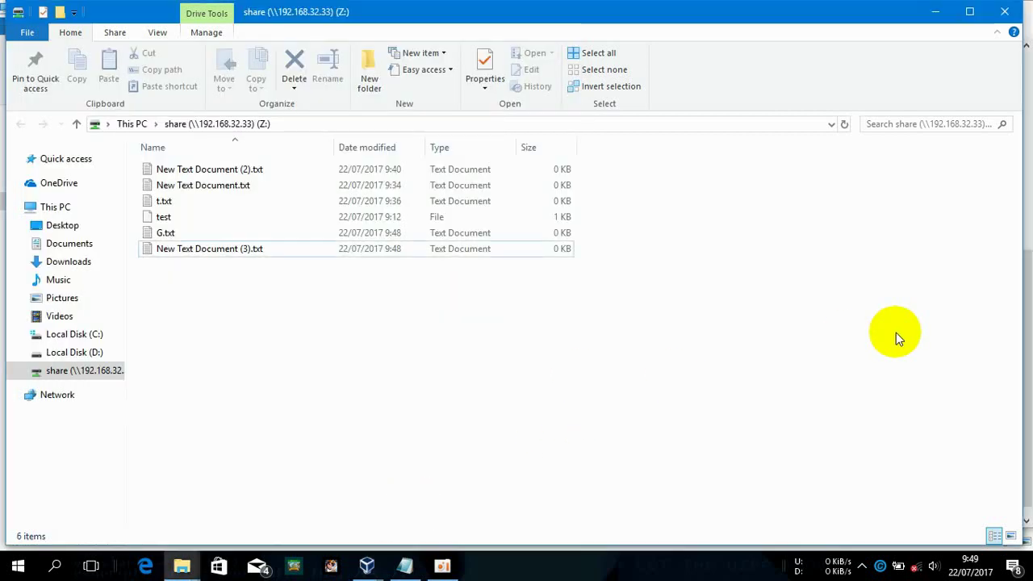
Close the two extra This PC File Explorer windows
{"action": "left_click", "coordinate": [182, 564]}
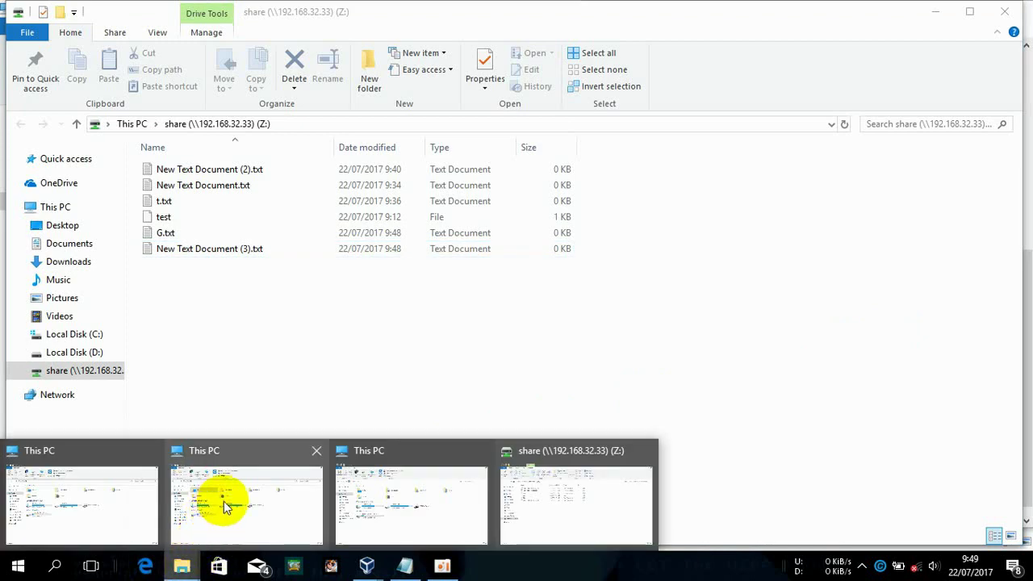
{"action": "left_click", "coordinate": [481, 450]}
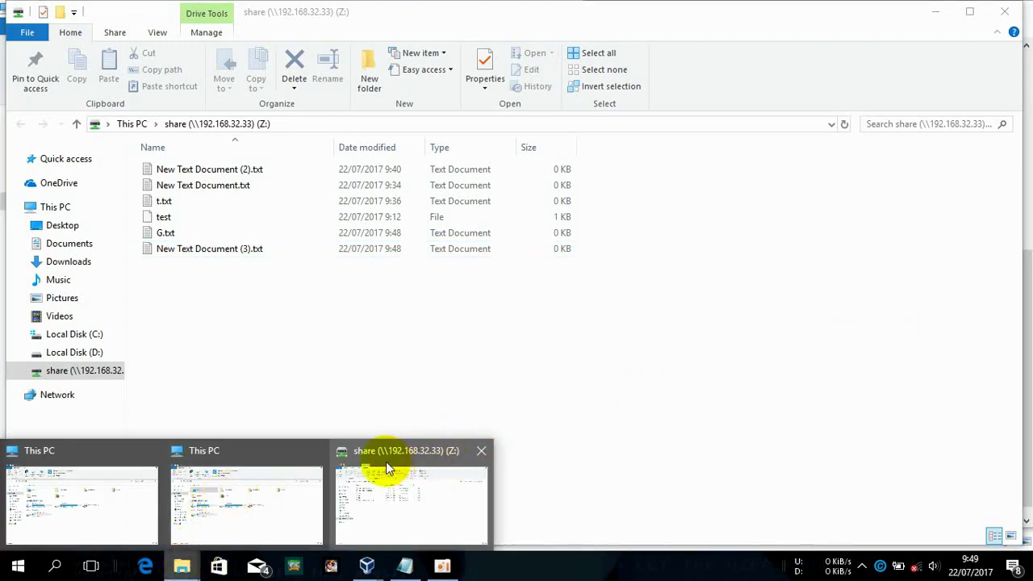
{"action": "left_click", "coordinate": [314, 450]}
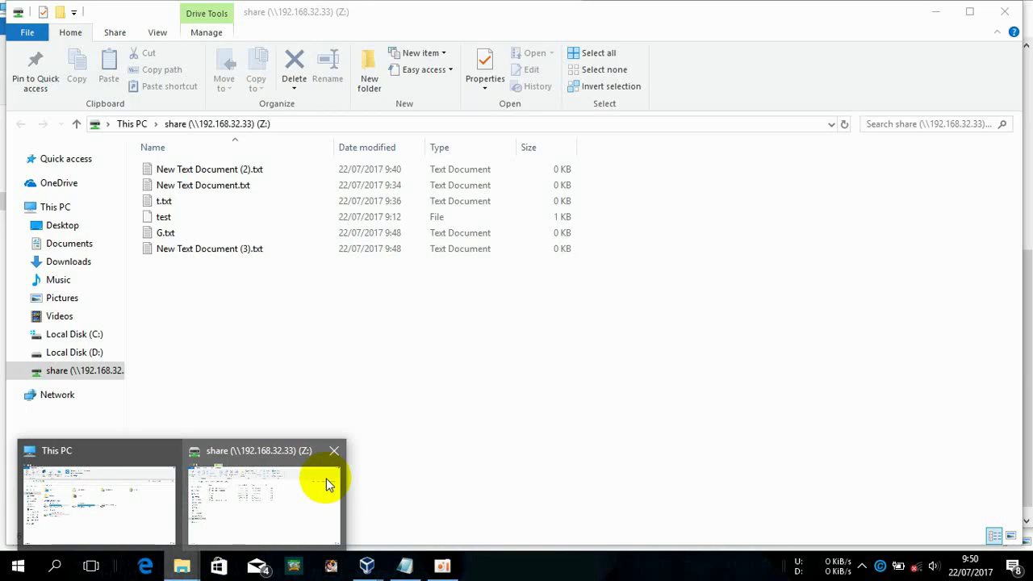
{"action": "right_click", "coordinate": [418, 408]}
{"action": "left_click", "coordinate": [547, 378]}
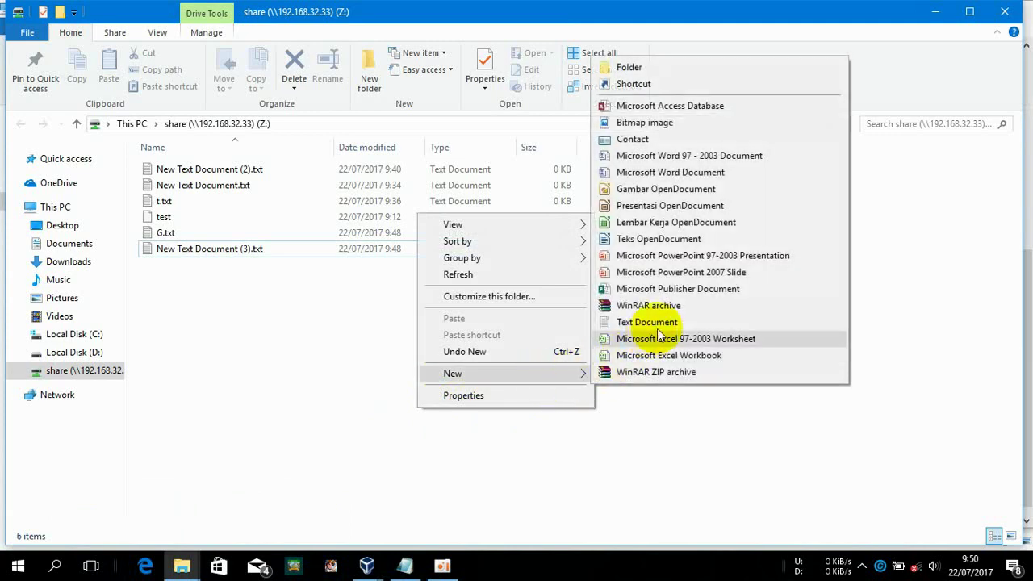
Restart the Samba service on the debiannew Clone VM
{"action": "left_click", "coordinate": [364, 564]}
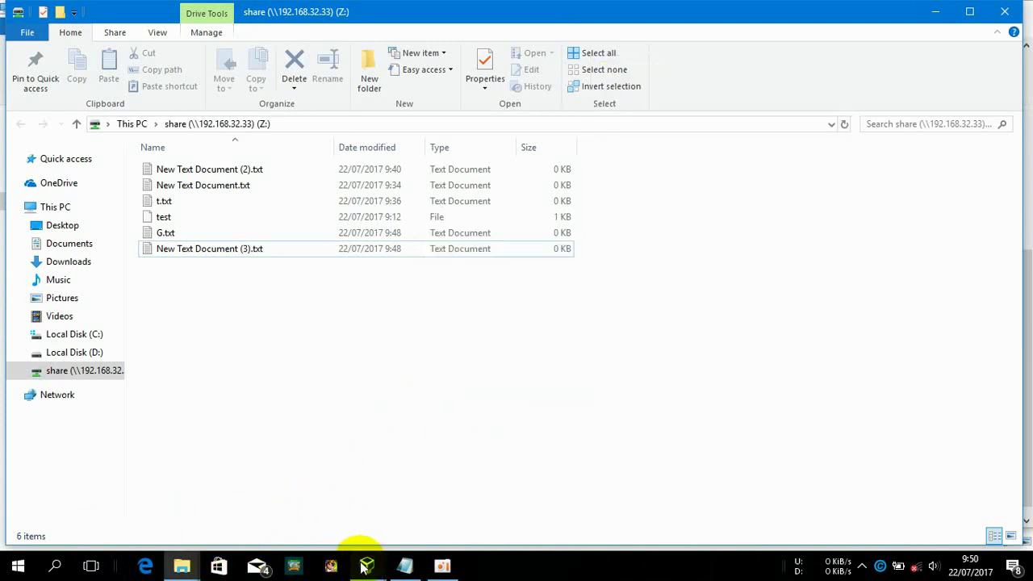
{"action": "left_click", "coordinate": [366, 478]}
{"action": "key", "text": "Up"}
{"action": "key", "text": "Up"}
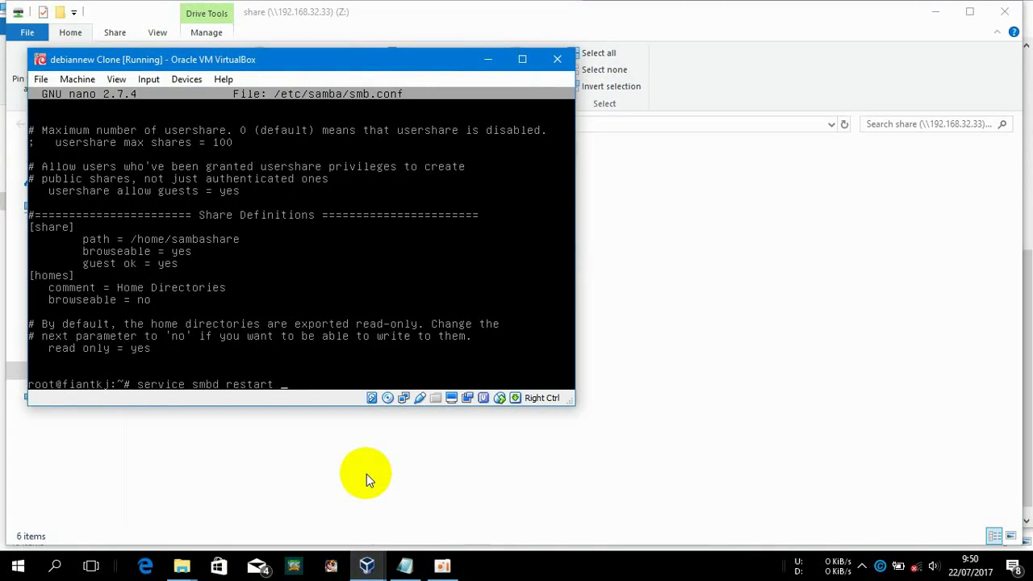
{"action": "key", "text": "Return"}
Try again to create a text document on Z: and dismiss the access-denied message
{"action": "left_click", "coordinate": [714, 334]}
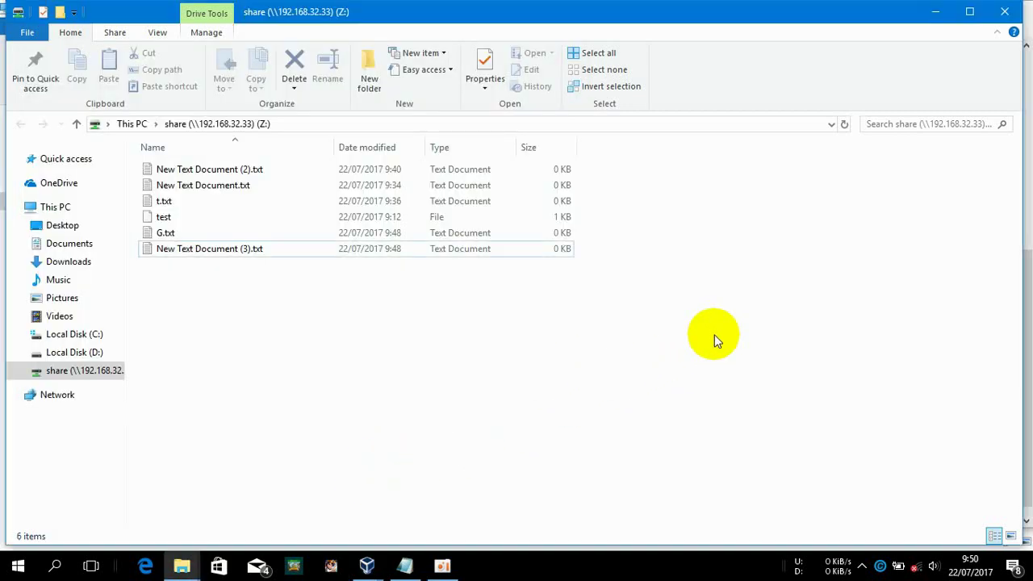
{"action": "right_click", "coordinate": [714, 331]}
{"action": "mouse_move", "coordinate": [812, 486]}
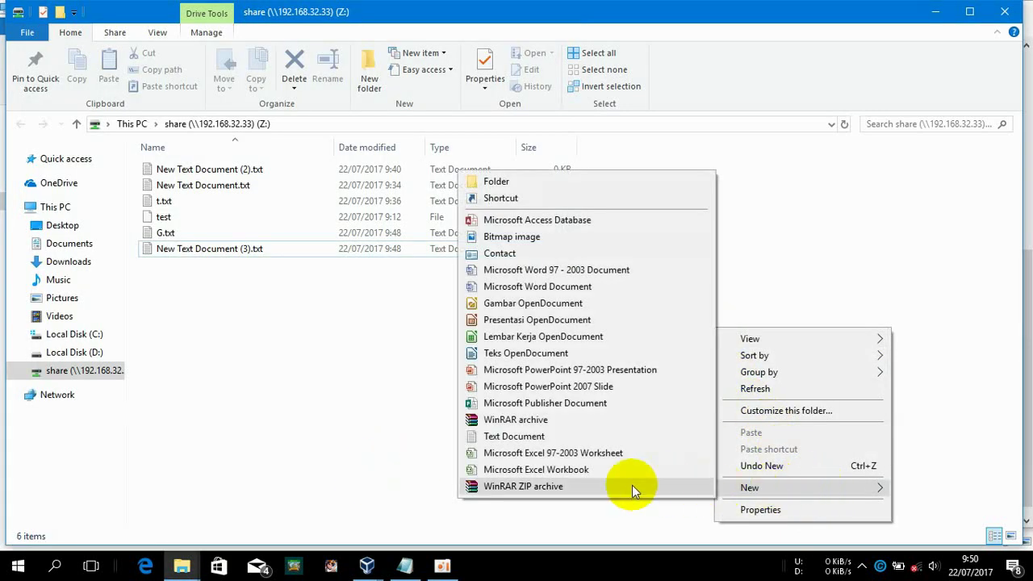
{"action": "left_click", "coordinate": [557, 437]}
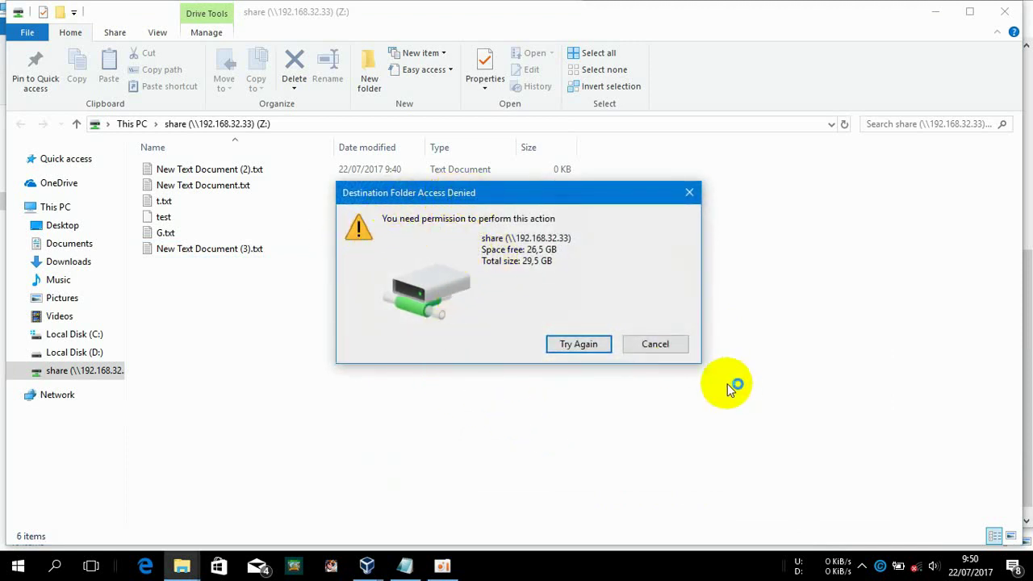
{"action": "left_click", "coordinate": [655, 345]}
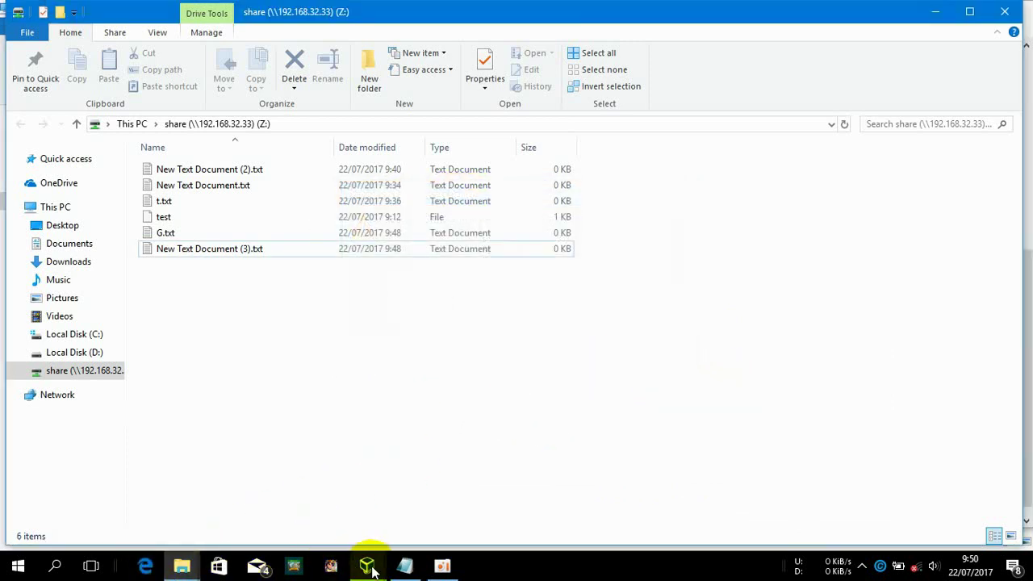
In the Debian VM, open /etc/samba/smb.conf in nano
{"action": "mouse_move", "coordinate": [367, 562]}
{"action": "left_click", "coordinate": [423, 470]}
{"action": "type", "text": "nano /etc/samba/smb.conf"}
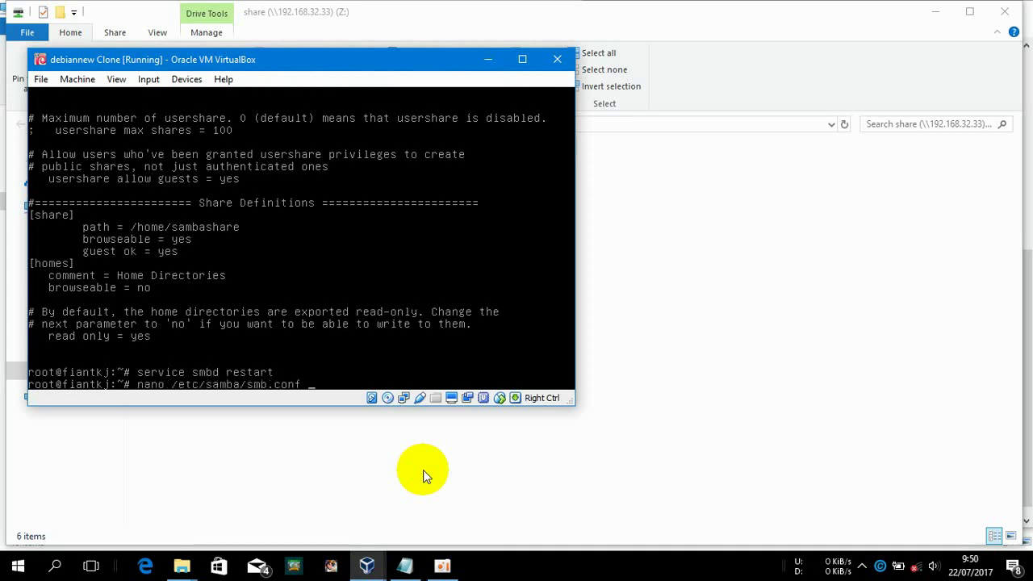
{"action": "key", "text": "Return"}
In the [share] section, add a blank line after browseable = yes for a read only setting
{"action": "key", "text": "Down"}
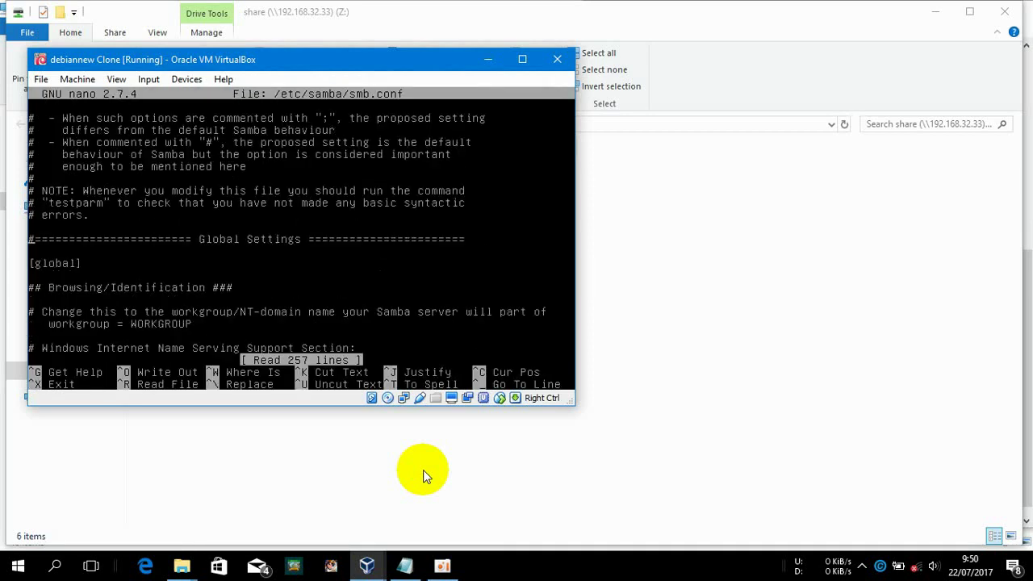
{"action": "key", "text": "Down"}
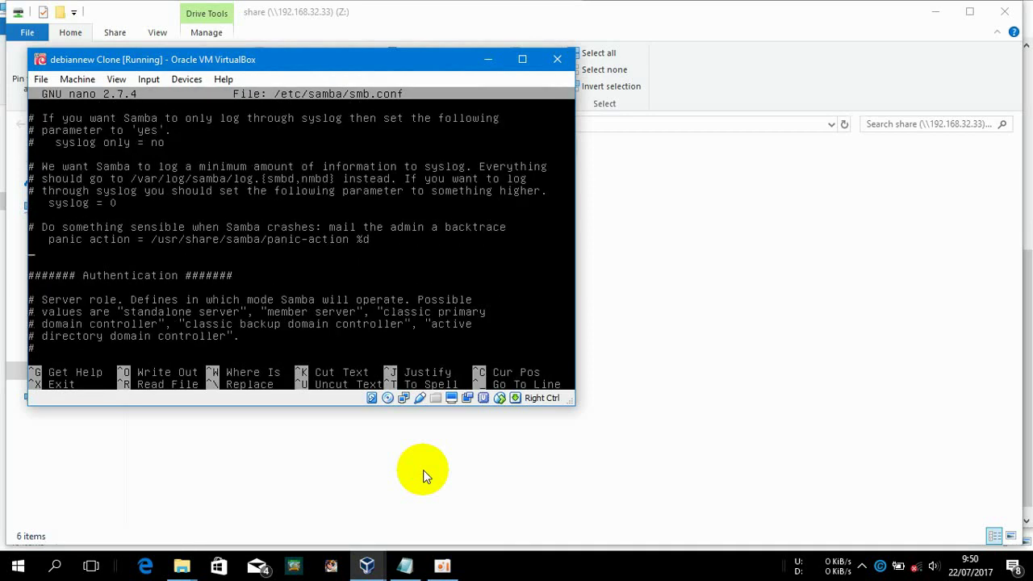
{"action": "key", "text": "Down"}
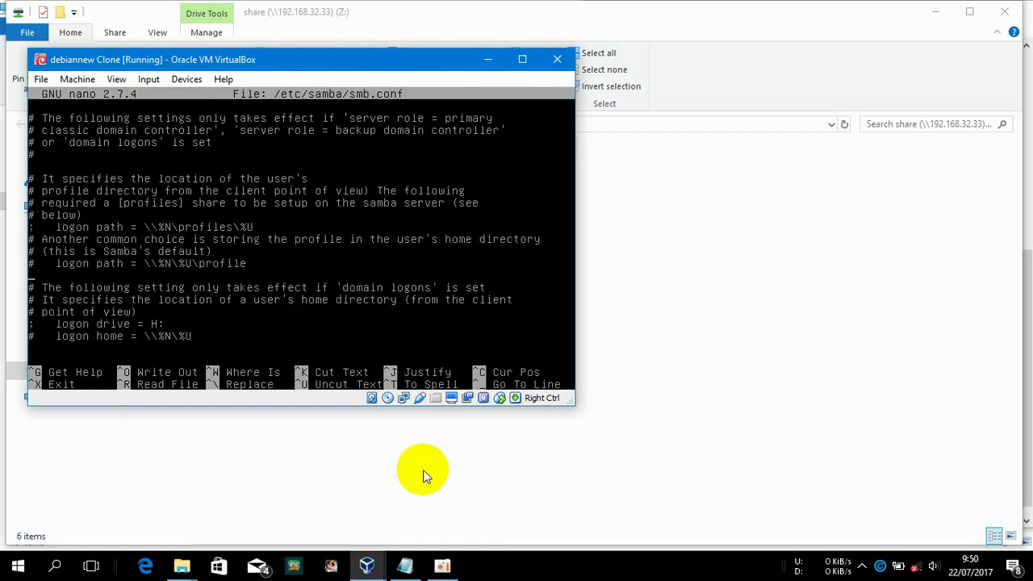
{"action": "key", "text": "Down"}
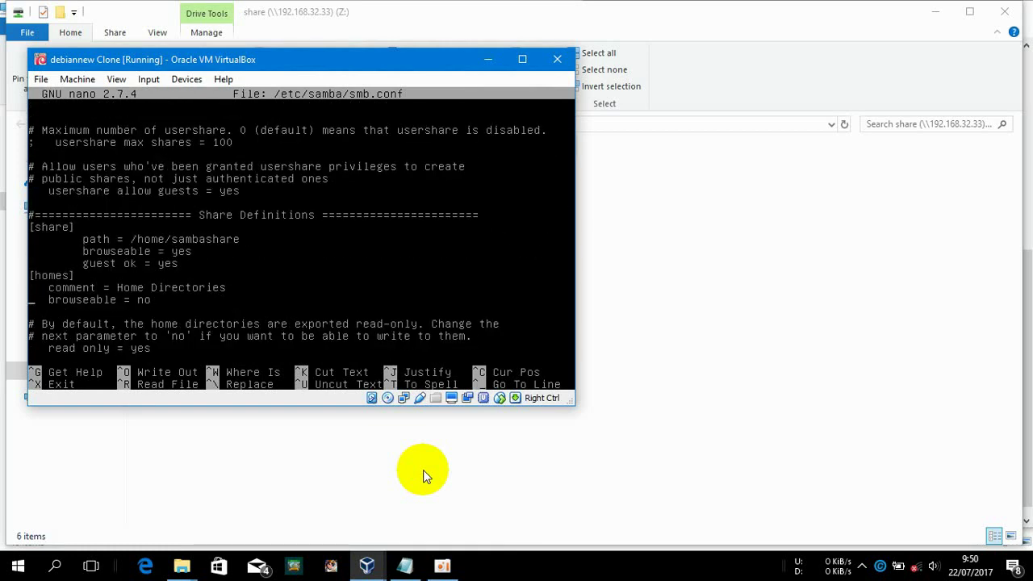
{"action": "key", "text": "Return"}
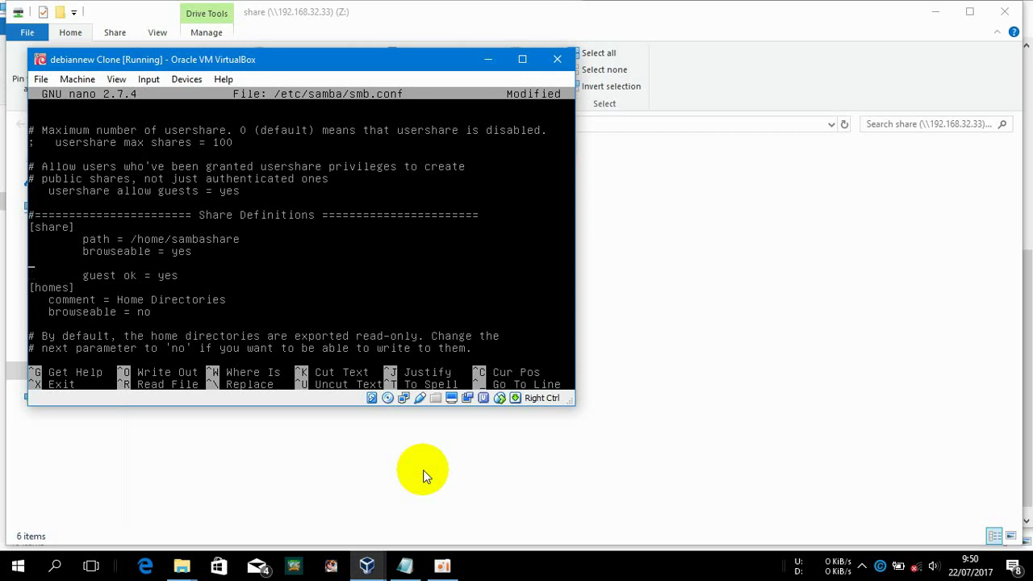
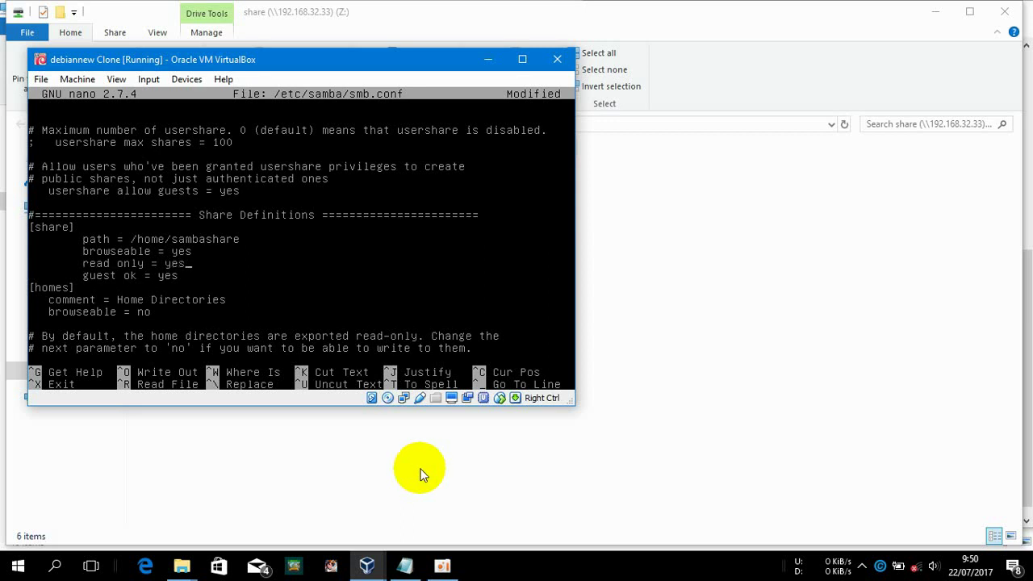
Save smb.conf with read only = yes, rerun service smbd restart, and return to the share folder
{"action": "key", "text": "ctrl+x"}
{"action": "key", "text": "y"}
{"action": "key", "text": "Return"}
{"action": "key", "text": "Up"}
{"action": "key", "text": "Up"}
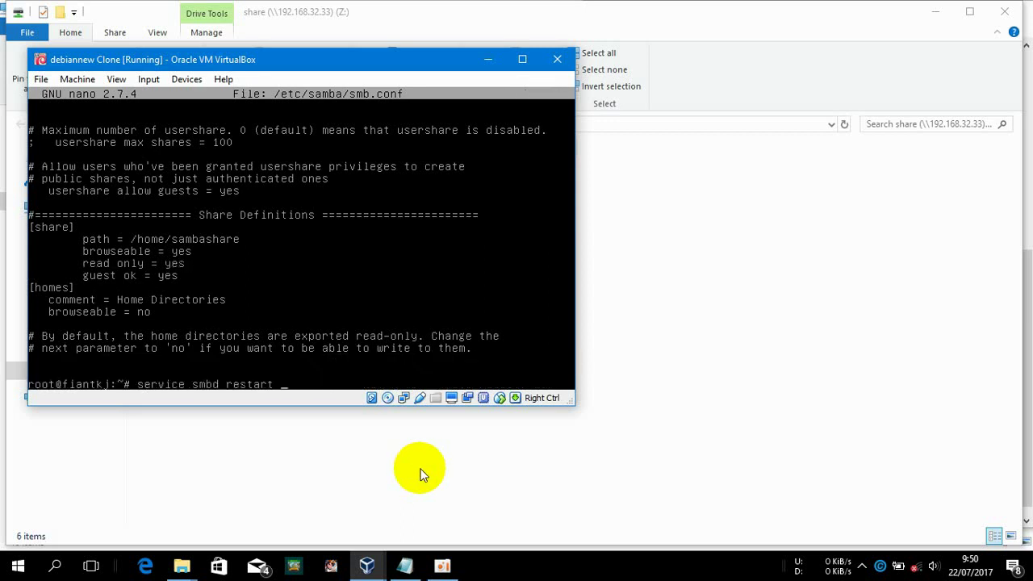
{"action": "key", "text": "Return"}
{"action": "left_click", "coordinate": [700, 346]}
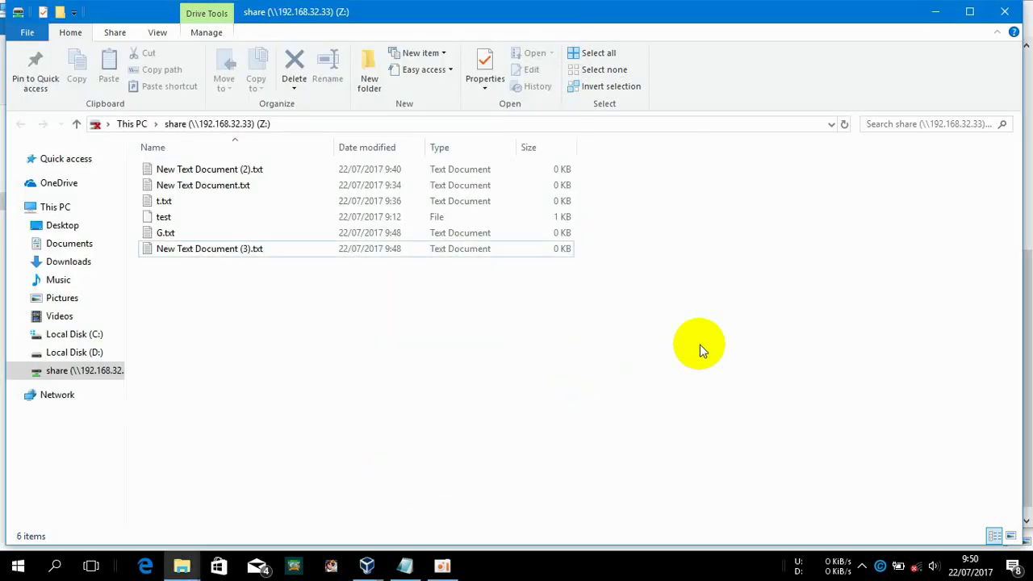
{"action": "right_click", "coordinate": [699, 345]}
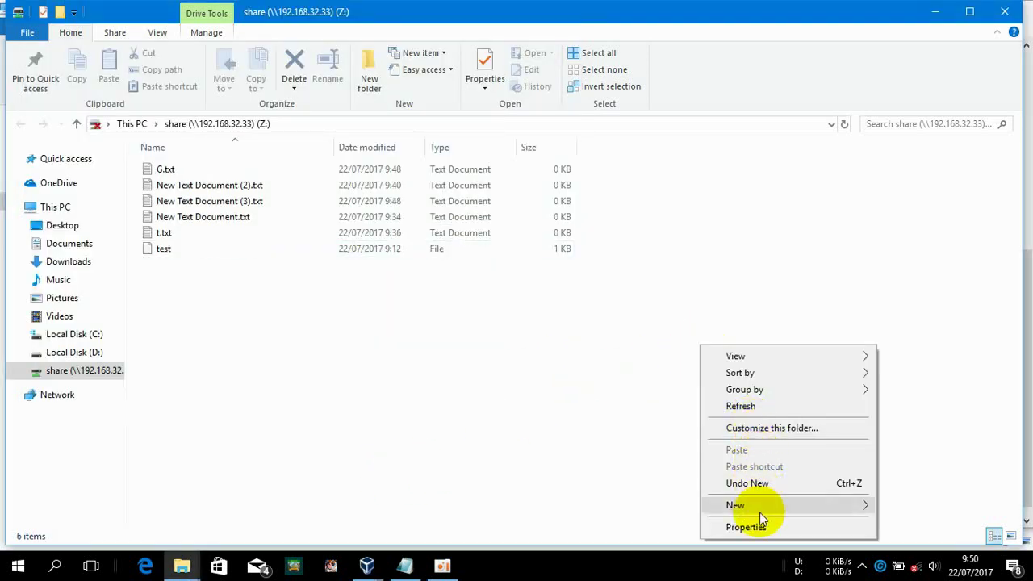
{"action": "mouse_move", "coordinate": [865, 511]}
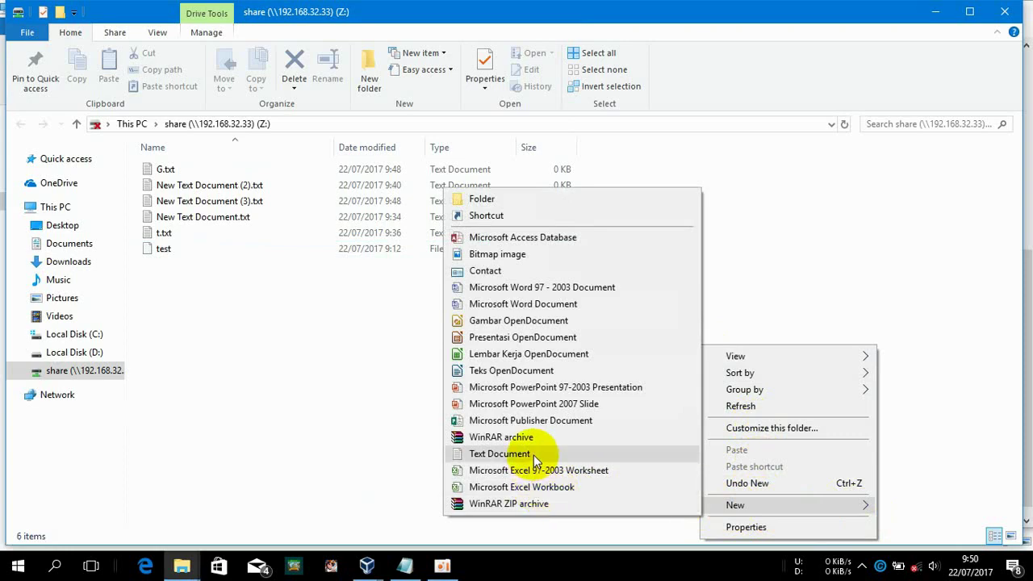
{"action": "left_click", "coordinate": [533, 455]}
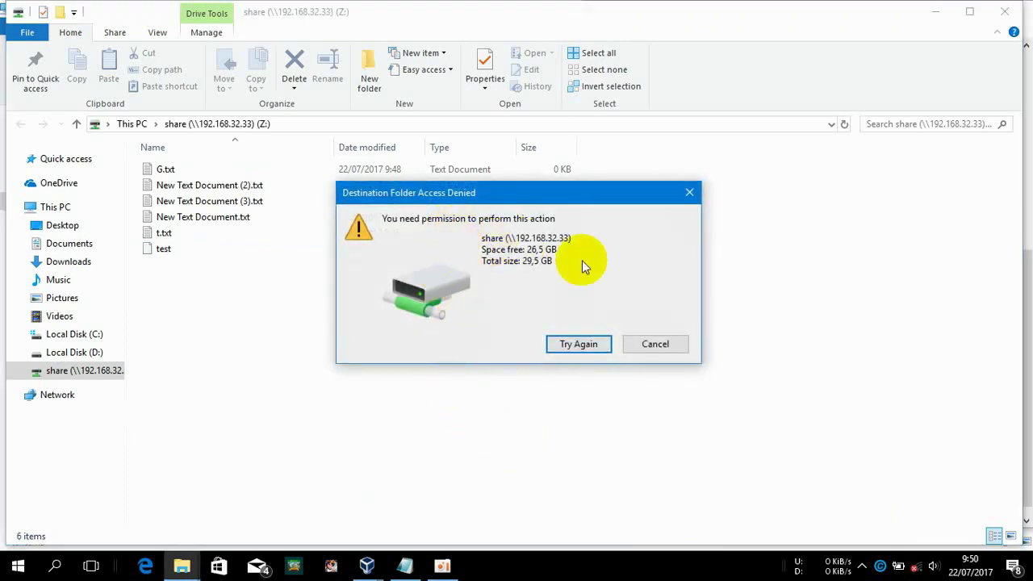
{"action": "left_click", "coordinate": [654, 343]}
{"action": "mouse_move", "coordinate": [367, 561]}
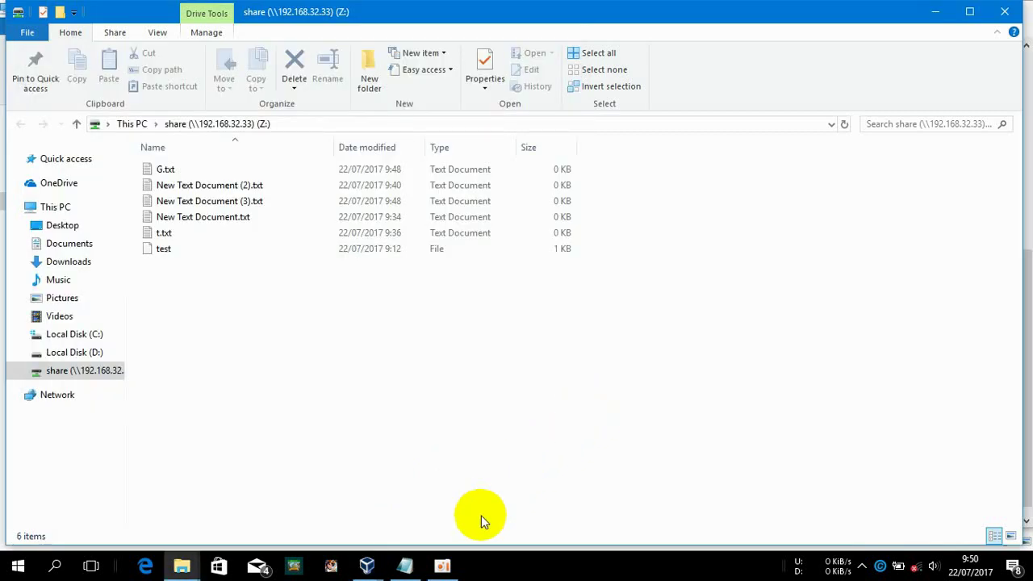
Open /etc/samba/smb.conf in nano and move to the read only line under [share]
{"action": "left_click", "coordinate": [396, 471]}
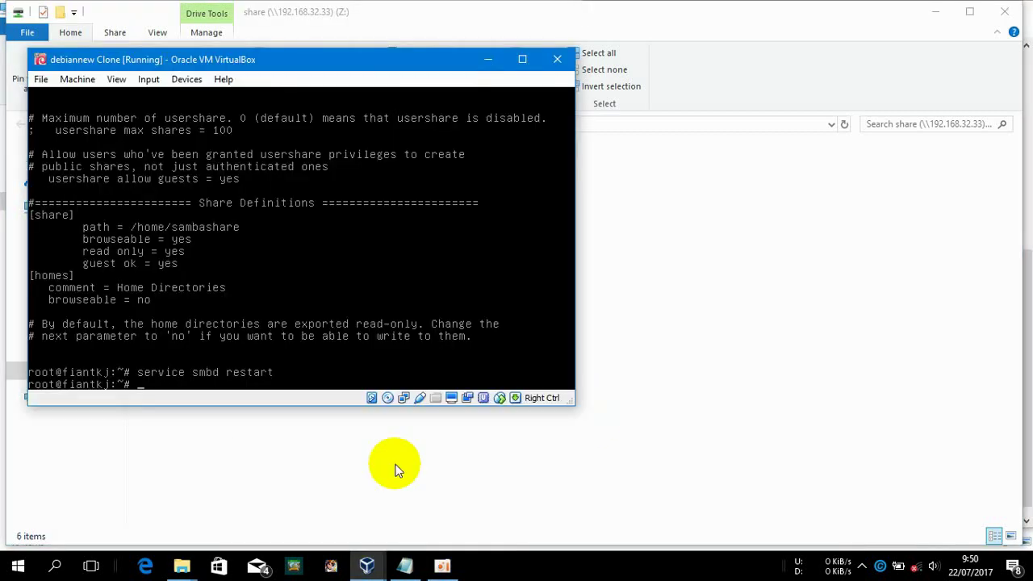
{"action": "type", "text": "nano /etc/samba/smb.conf"}
{"action": "key", "text": "Return"}
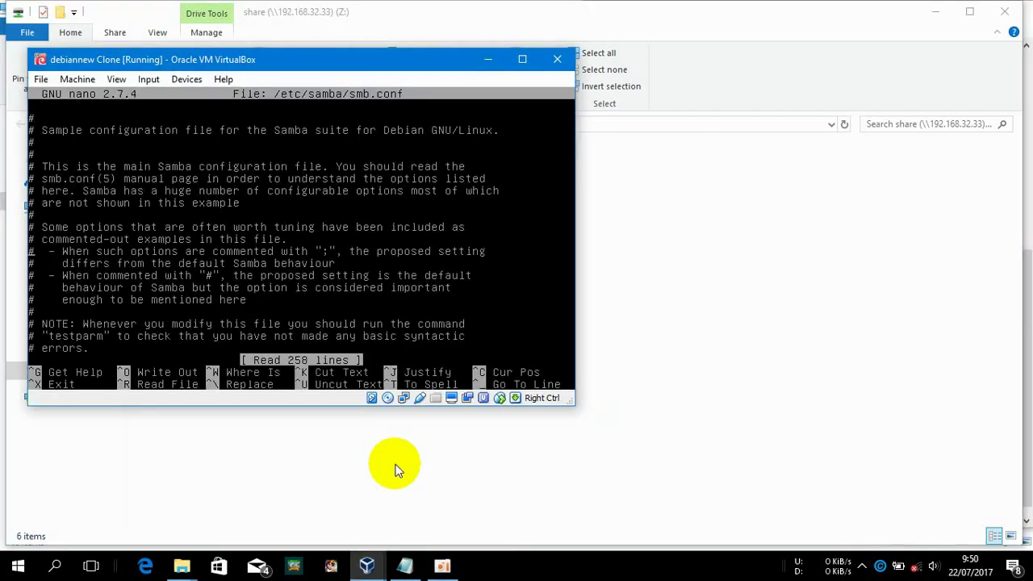
{"action": "key", "text": "Down"}
{"action": "key", "text": "Down"}
{"action": "key", "text": "Down"}
{"action": "key", "text": "Down"}
{"action": "key", "text": "Down"}
{"action": "key", "text": "Down"}
{"action": "key", "text": "Down"}
{"action": "key", "text": "Down"}
{"action": "key", "text": "Down"}
{"action": "key", "text": "Down"}
{"action": "key", "text": "Down"}
{"action": "key", "text": "Down"}
{"action": "key", "text": "Down"}
{"action": "key", "text": "Down"}
{"action": "key", "text": "Down"}
{"action": "key", "text": "Down"}
{"action": "key", "text": "Down"}
{"action": "key", "text": "Down"}
{"action": "key", "text": "Down"}
{"action": "key", "text": "Down"}
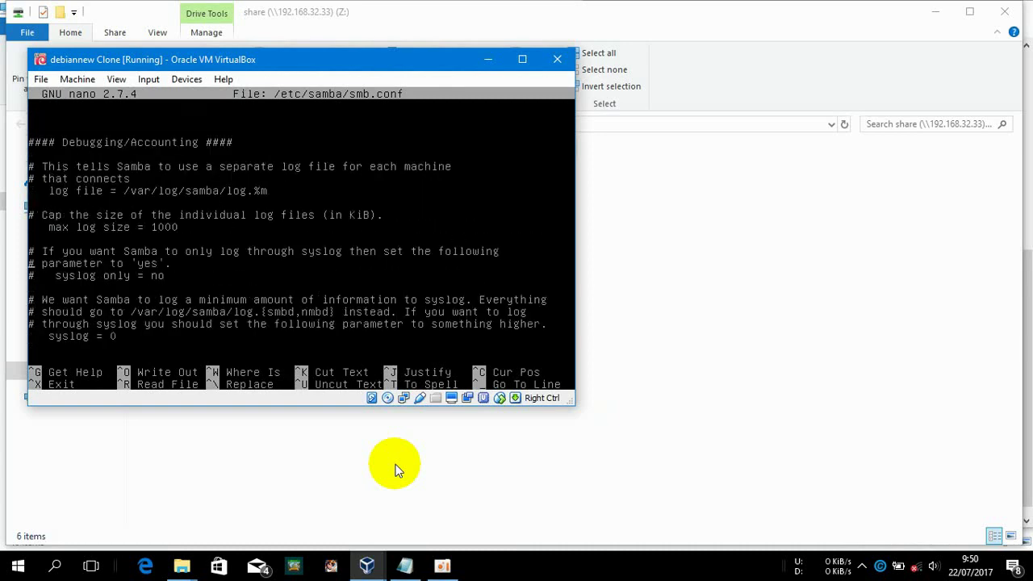
{"action": "key", "text": "Down"}
{"action": "key", "text": "Down"}
{"action": "key", "text": "Down"}
{"action": "key", "text": "Down"}
{"action": "key", "text": "Down"}
{"action": "key", "text": "Down"}
{"action": "key", "text": "Down"}
{"action": "key", "text": "Down"}
{"action": "key", "text": "Down"}
{"action": "key", "text": "Down"}
{"action": "key", "text": "Down"}
{"action": "key", "text": "Down"}
{"action": "key", "text": "Down"}
{"action": "key", "text": "Down"}
{"action": "key", "text": "Down"}
{"action": "key", "text": "Down"}
{"action": "key", "text": "Down"}
{"action": "key", "text": "Down"}
{"action": "key", "text": "Down"}
{"action": "key", "text": "Down"}
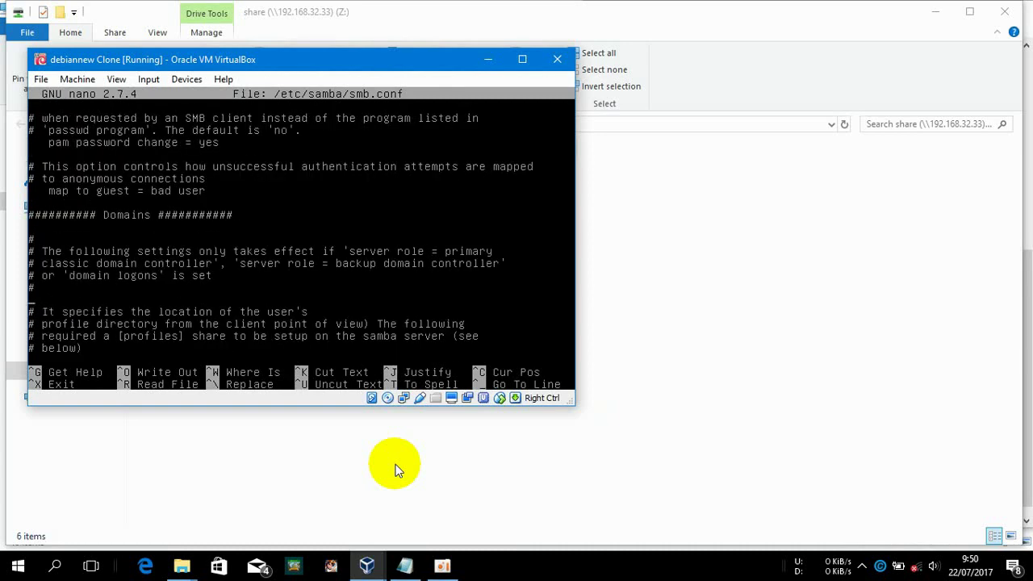
{"action": "key", "text": "Down"}
{"action": "key", "text": "Down"}
{"action": "key", "text": "Down"}
{"action": "key", "text": "Down"}
{"action": "key", "text": "Down"}
{"action": "key", "text": "Down"}
{"action": "key", "text": "Down"}
{"action": "key", "text": "Down"}
{"action": "key", "text": "Down"}
{"action": "key", "text": "Down"}
{"action": "key", "text": "Down"}
{"action": "key", "text": "Down"}
{"action": "key", "text": "Down"}
{"action": "key", "text": "Down"}
{"action": "key", "text": "Down"}
{"action": "key", "text": "Down"}
{"action": "key", "text": "Down"}
{"action": "key", "text": "Down"}
{"action": "key", "text": "Down"}
{"action": "key", "text": "Down"}
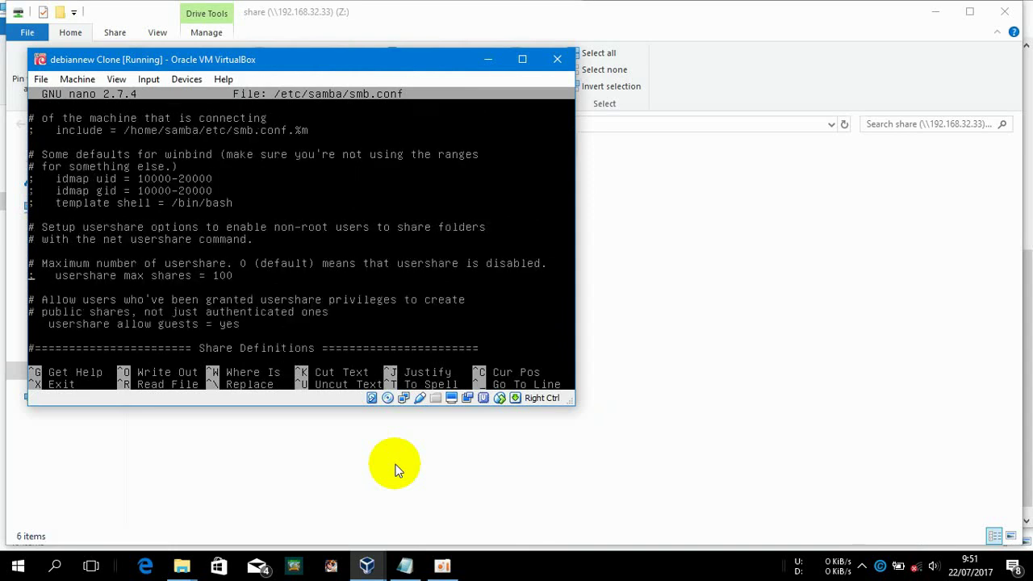
{"action": "key", "text": "Down"}
{"action": "key", "text": "Down"}
{"action": "key", "text": "Down"}
{"action": "key", "text": "Down"}
{"action": "key", "text": "Down"}
{"action": "key", "text": "Down"}
{"action": "key", "text": "Down"}
{"action": "key", "text": "Down"}
{"action": "key", "text": "Down"}
{"action": "key", "text": "Down"}
{"action": "key", "text": "Down"}
{"action": "key", "text": "Down"}
{"action": "key", "text": "Down"}
{"action": "key", "text": "Down"}
{"action": "key", "text": "Down"}
{"action": "key", "text": "Down"}
{"action": "key", "text": "Down"}
{"action": "key", "text": "Down"}
{"action": "key", "text": "Down"}
{"action": "key", "text": "Down"}
{"action": "key", "text": "Up"}
{"action": "key", "text": "Up"}
{"action": "key", "text": "Up"}
{"action": "key", "text": "Up"}
{"action": "key", "text": "Up"}
{"action": "key", "text": "Up"}
{"action": "key", "text": "Up"}
{"action": "key", "text": "Up"}
{"action": "key", "text": "Up"}
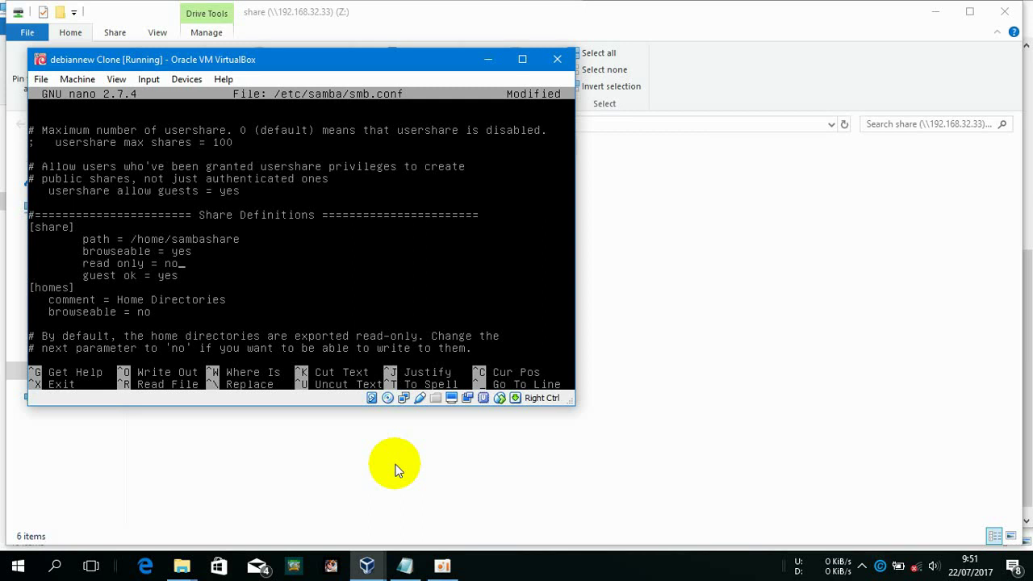
Save smb.conf with read only = no and restart smbd with the recalled command
{"action": "key", "text": "ctrl+x"}
{"action": "key", "text": "y"}
{"action": "key", "text": "Return"}
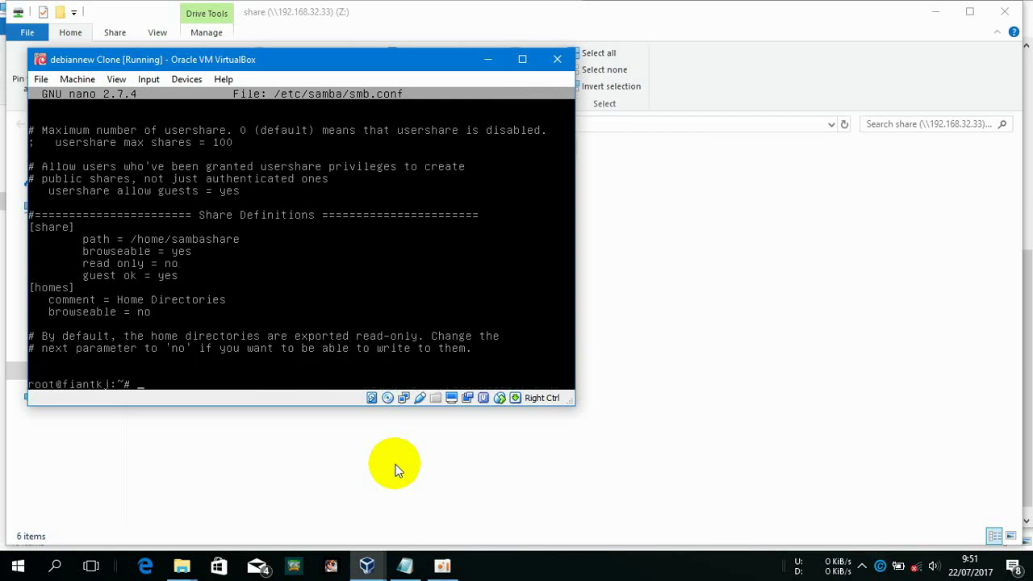
{"action": "key", "text": "Up"}
{"action": "key", "text": "Up"}
{"action": "key", "text": "Return"}
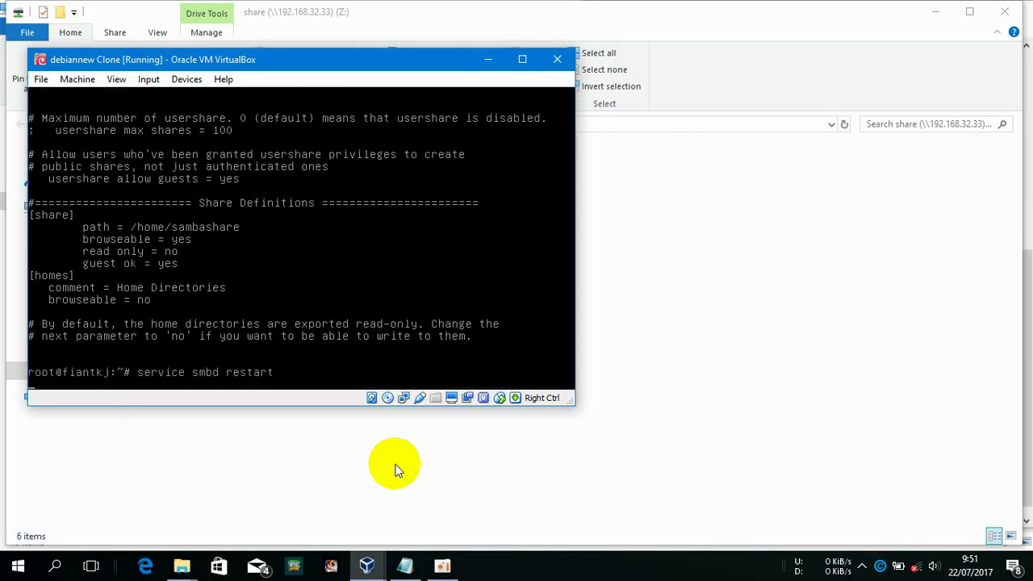
{"action": "left_click", "coordinate": [694, 356]}
Create New Text Document (4).txt in the share folder, keeping the default name
{"action": "right_click", "coordinate": [689, 355]}
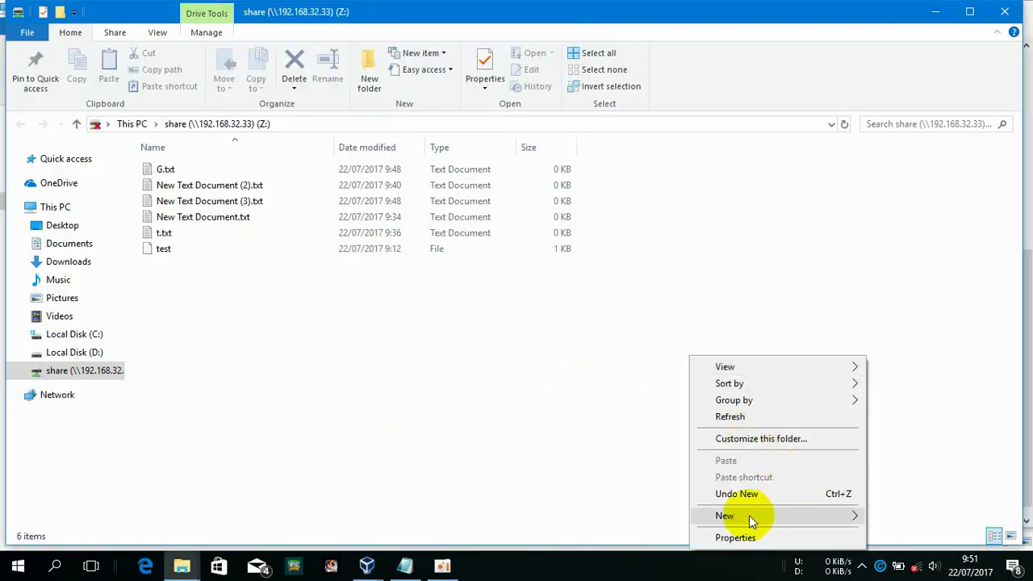
{"action": "mouse_move", "coordinate": [742, 514]}
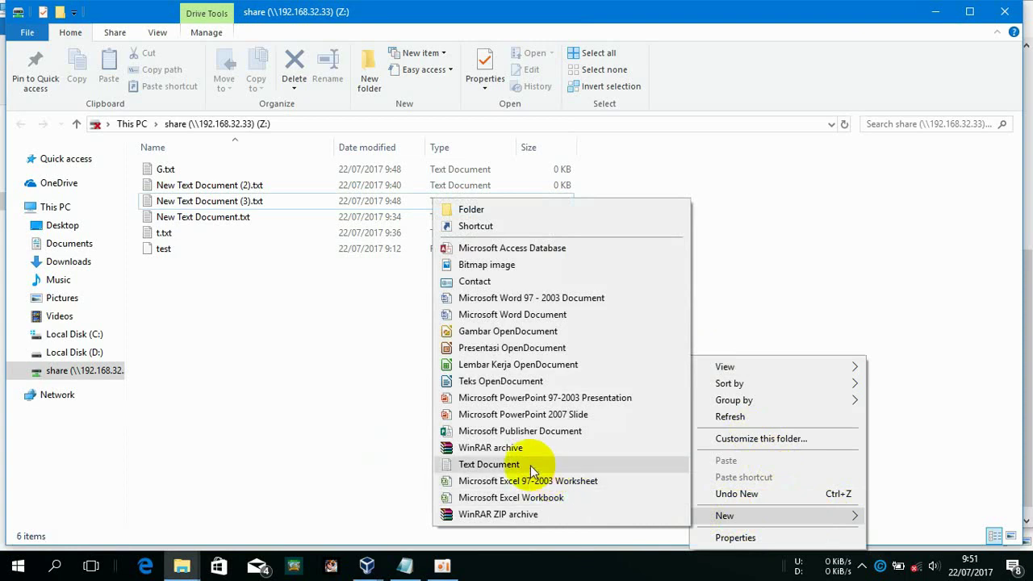
{"action": "left_click", "coordinate": [531, 465]}
{"action": "key", "text": "Return"}
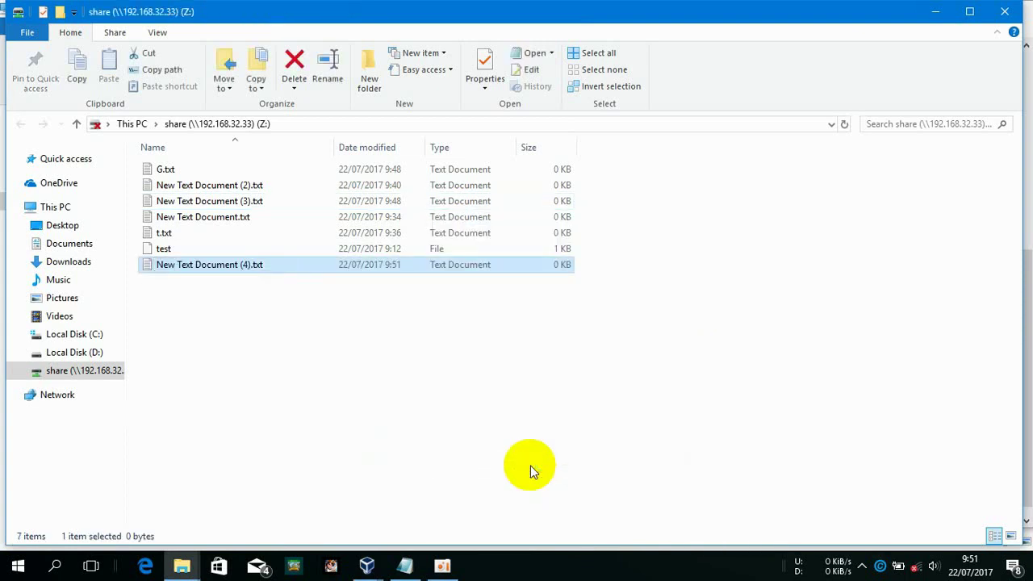
Check the Debian VM and the Notepad notes, then return to the share folder
{"action": "left_click", "coordinate": [367, 565]}
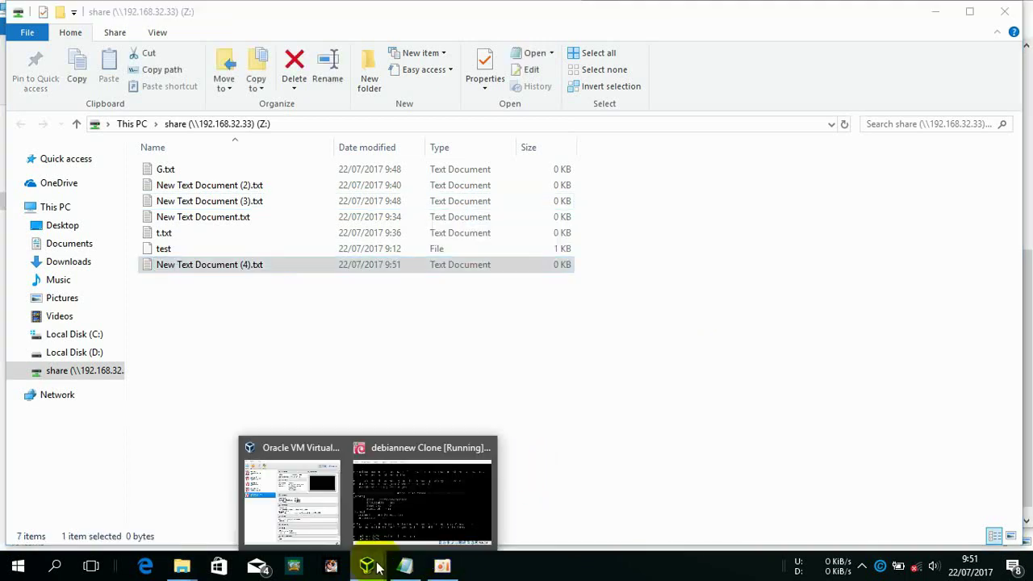
{"action": "left_click", "coordinate": [397, 521]}
{"action": "left_click", "coordinate": [405, 564]}
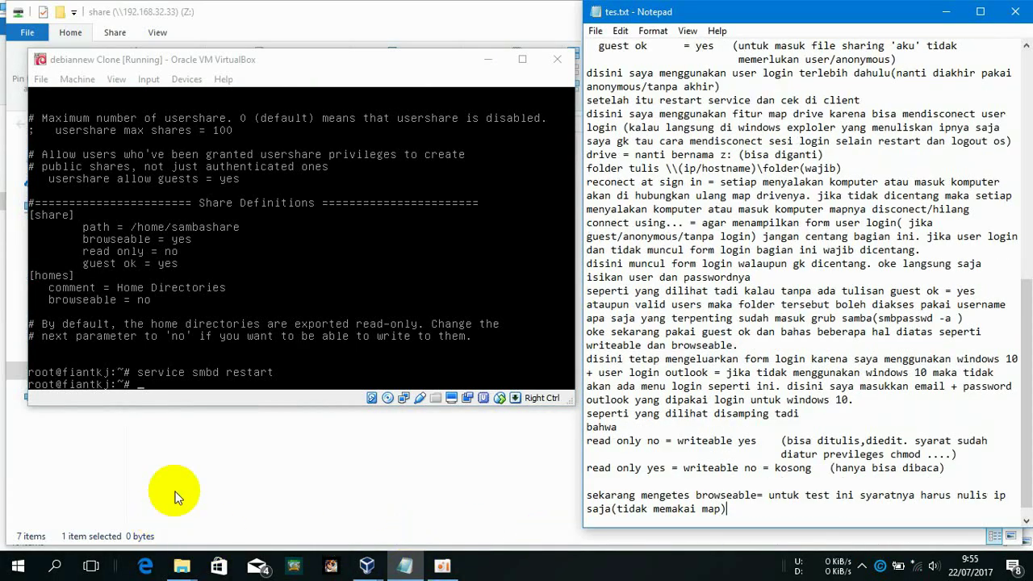
{"action": "left_click", "coordinate": [173, 490]}
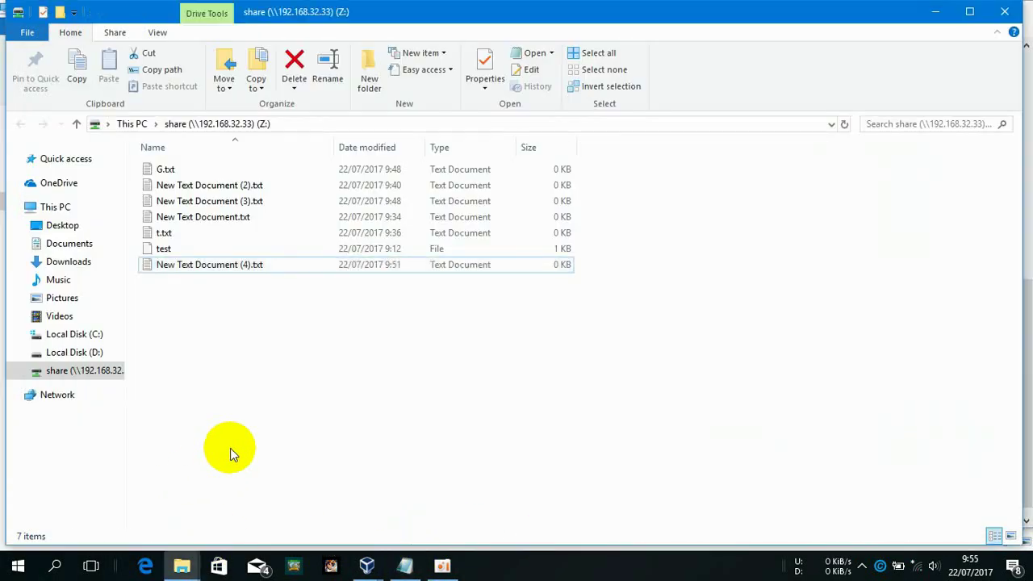
Disconnect the mapped share drive and open \\192.168.32.33 from the address bar
{"action": "right_click", "coordinate": [89, 369]}
{"action": "left_click", "coordinate": [161, 270]}
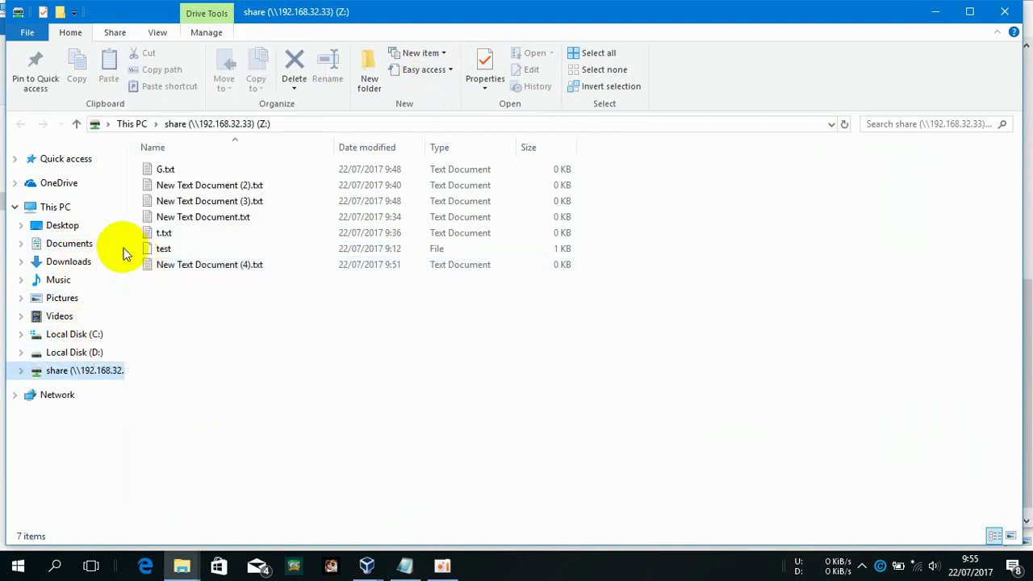
{"action": "left_click", "coordinate": [234, 125]}
{"action": "type", "text": "\\192.168.3"}
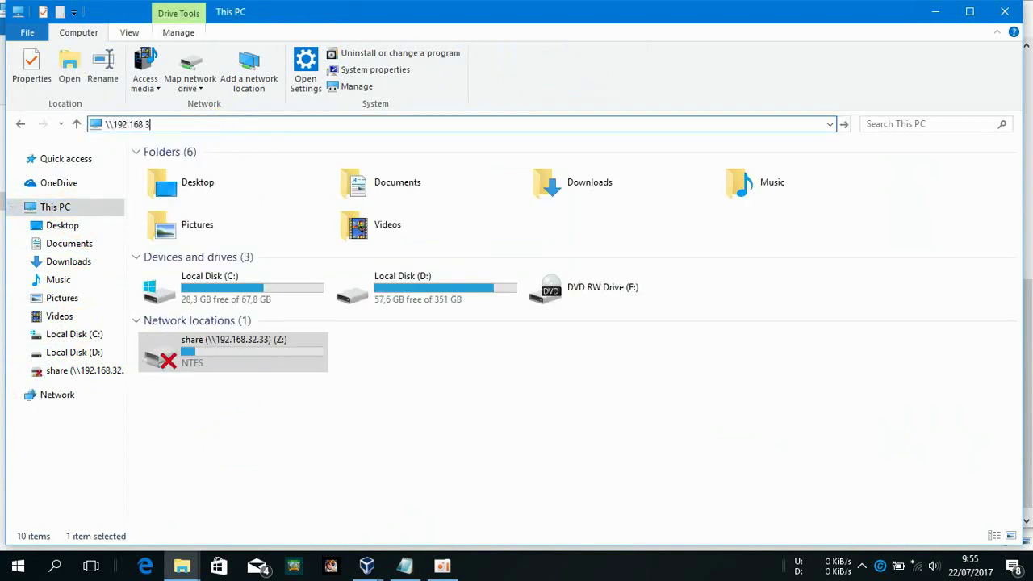
{"action": "type", "text": "2.33"}
{"action": "key", "text": "Return"}
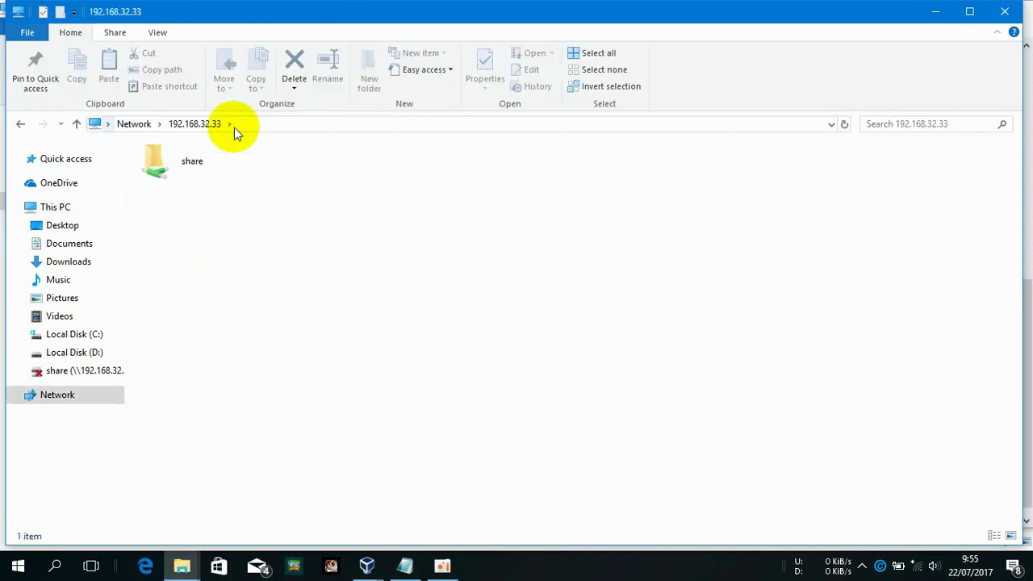
Create a new folder inside share, then go back up to 192.168.32.33
{"action": "double_click", "coordinate": [199, 166]}
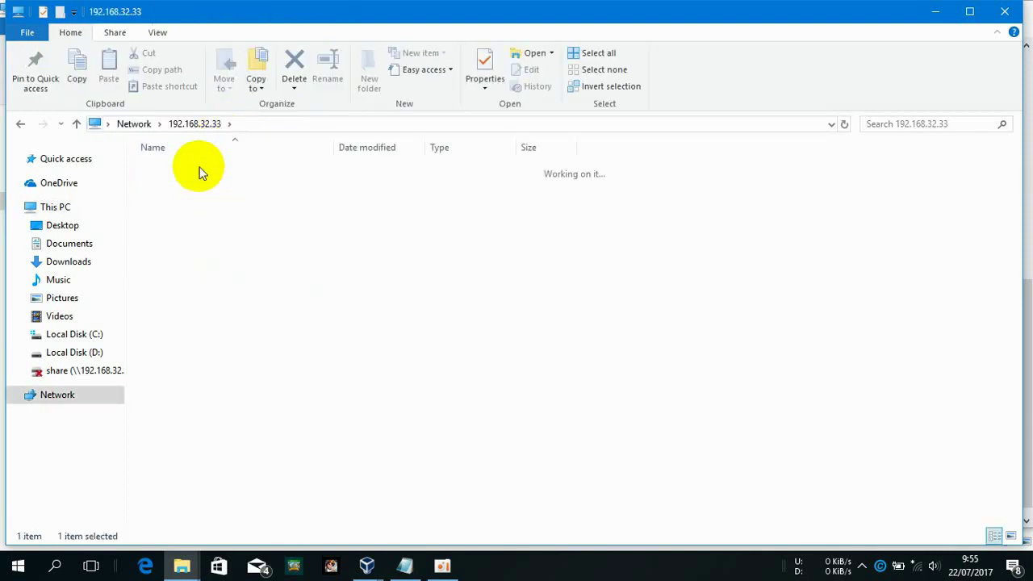
{"action": "right_click", "coordinate": [227, 358]}
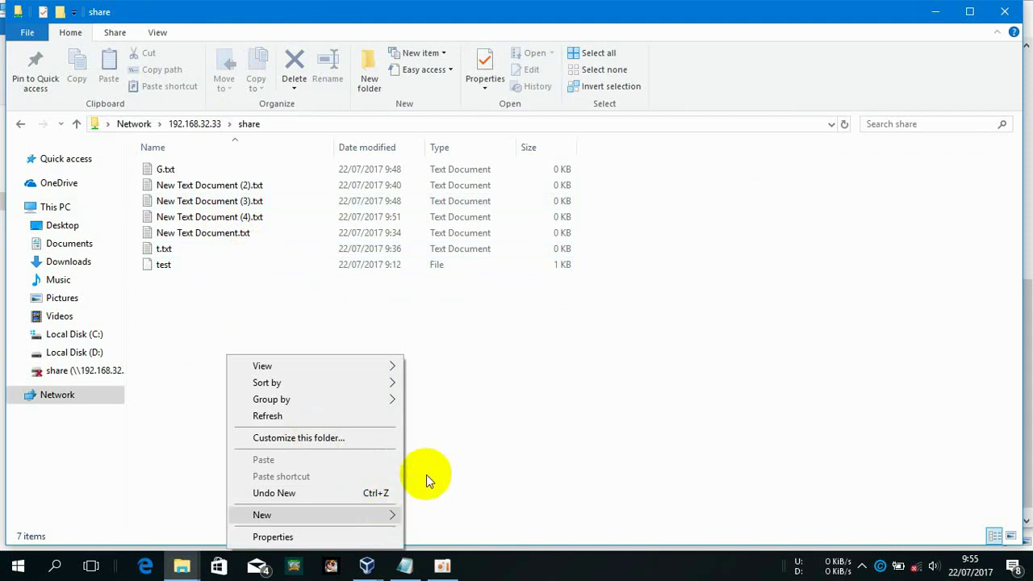
{"action": "left_click", "coordinate": [360, 509]}
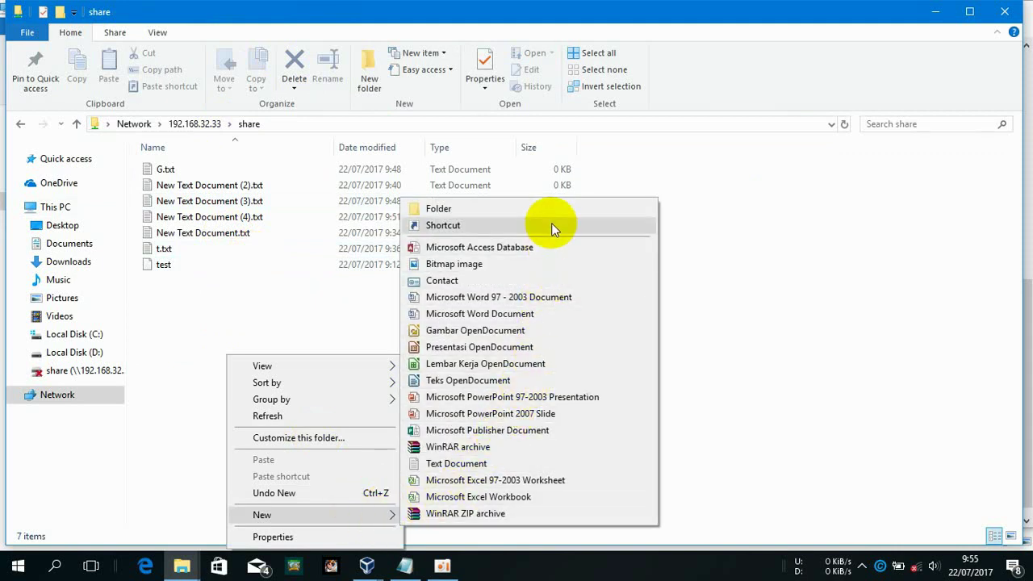
{"action": "left_click", "coordinate": [495, 213]}
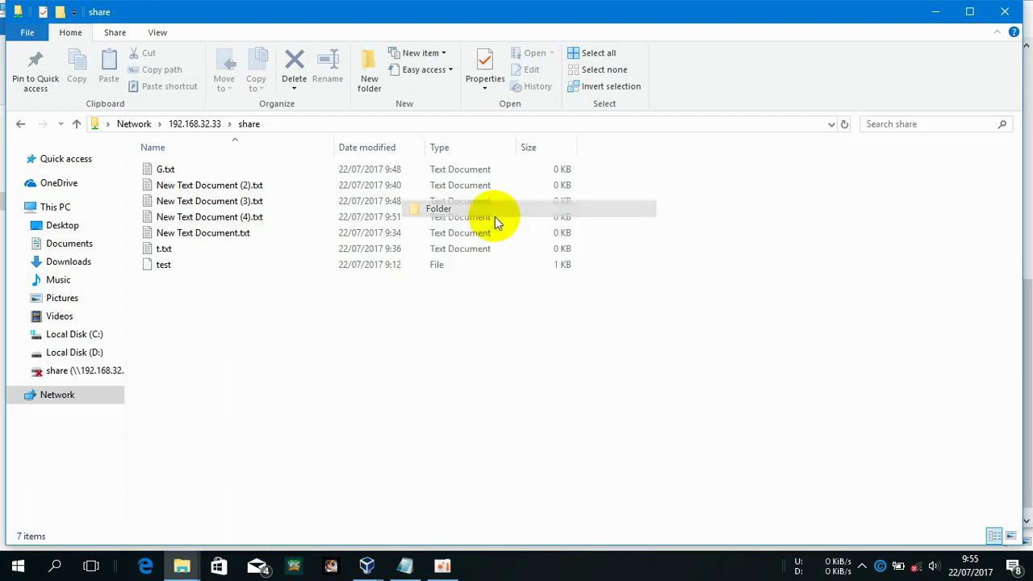
{"action": "left_click", "coordinate": [485, 353]}
{"action": "key", "text": "BackSpace"}
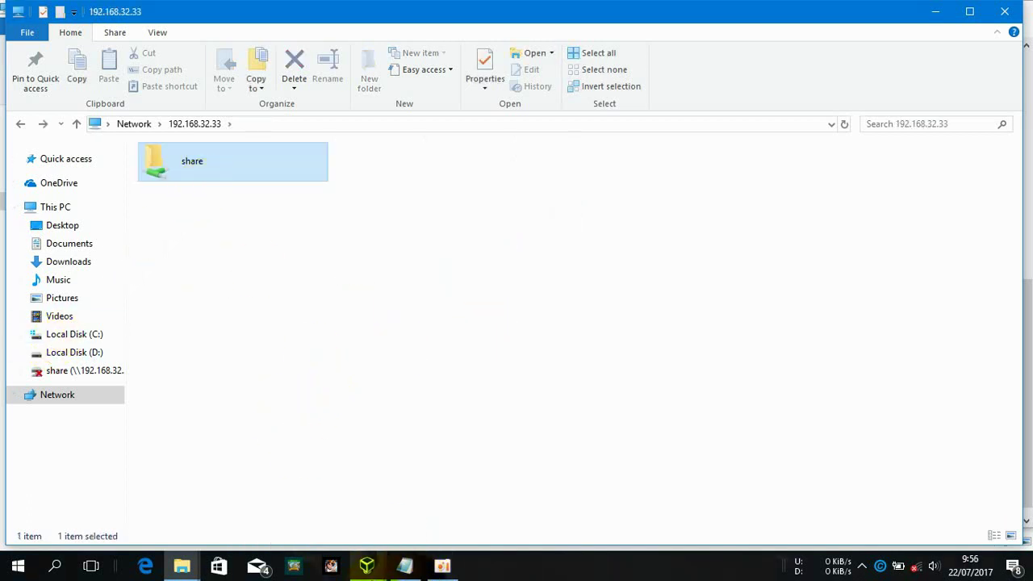
{"action": "mouse_move", "coordinate": [367, 565]}
{"action": "left_click", "coordinate": [396, 517]}
Open smb.conf in nano and change the [share] browseable setting to no
{"action": "type", "text": "nano /etc/samba/smb.conf"}
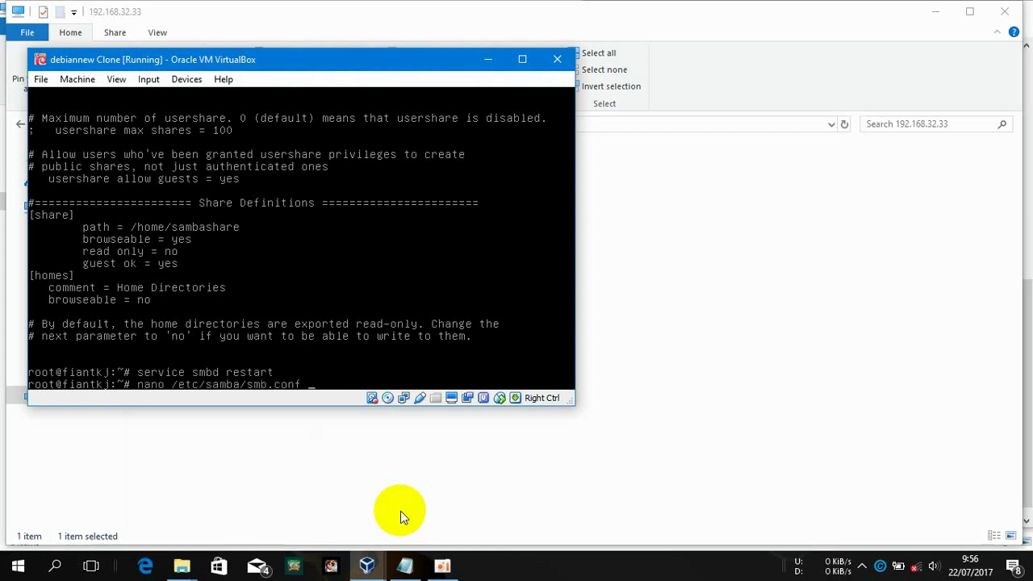
{"action": "key", "text": "Return"}
{"action": "key", "text": "Down"}
{"action": "key", "text": "Down"}
{"action": "key", "text": "Down"}
{"action": "key", "text": "Down"}
{"action": "key", "text": "Down"}
{"action": "key", "text": "Down"}
{"action": "key", "text": "Down"}
{"action": "key", "text": "Down"}
{"action": "key", "text": "Down"}
{"action": "key", "text": "Down"}
{"action": "key", "text": "Down"}
{"action": "key", "text": "Down"}
{"action": "key", "text": "Down"}
{"action": "key", "text": "Down"}
{"action": "key", "text": "Down"}
{"action": "key", "text": "Down"}
{"action": "key", "text": "Down"}
{"action": "key", "text": "Down"}
{"action": "key", "text": "Down"}
{"action": "key", "text": "Down"}
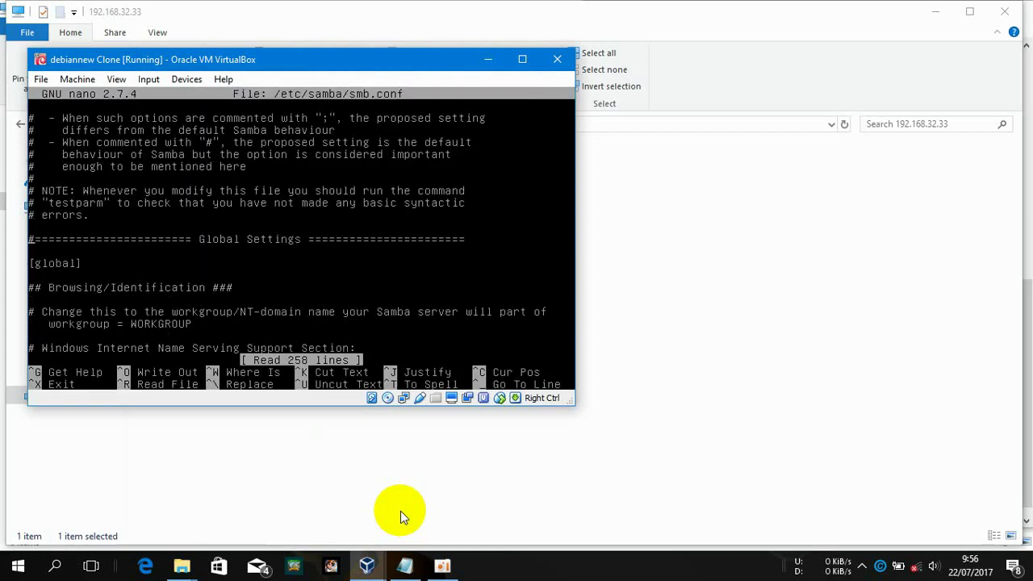
{"action": "key", "text": "Down"}
{"action": "key", "text": "Down"}
{"action": "key", "text": "Down"}
{"action": "key", "text": "Down"}
{"action": "key", "text": "Down"}
{"action": "key", "text": "Down"}
{"action": "key", "text": "Down"}
{"action": "key", "text": "Down"}
{"action": "key", "text": "Down"}
{"action": "key", "text": "Down"}
{"action": "key", "text": "Down"}
{"action": "key", "text": "Down"}
{"action": "key", "text": "Down"}
{"action": "key", "text": "Down"}
{"action": "key", "text": "Down"}
{"action": "key", "text": "Down"}
{"action": "key", "text": "Down"}
{"action": "key", "text": "Down"}
{"action": "key", "text": "Down"}
{"action": "key", "text": "Down"}
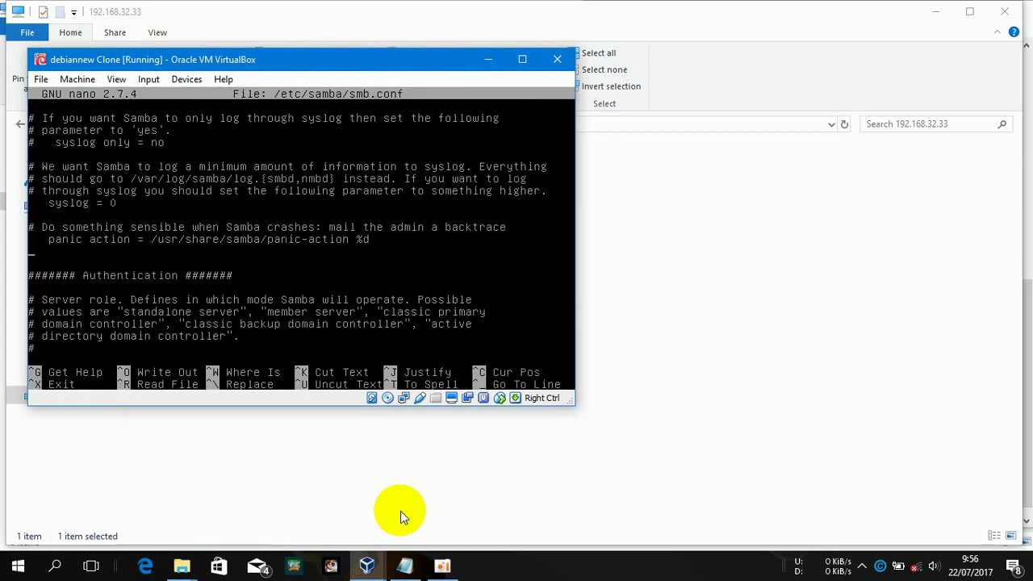
{"action": "key", "text": "Down"}
{"action": "key", "text": "Down"}
{"action": "key", "text": "Down"}
{"action": "key", "text": "Down"}
{"action": "key", "text": "Down"}
{"action": "key", "text": "Down"}
{"action": "key", "text": "Down"}
{"action": "key", "text": "Down"}
{"action": "key", "text": "Down"}
{"action": "key", "text": "Down"}
{"action": "key", "text": "Down"}
{"action": "key", "text": "Down"}
{"action": "key", "text": "Down"}
{"action": "key", "text": "Down"}
{"action": "key", "text": "Down"}
{"action": "key", "text": "Down"}
{"action": "key", "text": "Down"}
{"action": "key", "text": "Down"}
{"action": "key", "text": "Down"}
{"action": "key", "text": "Down"}
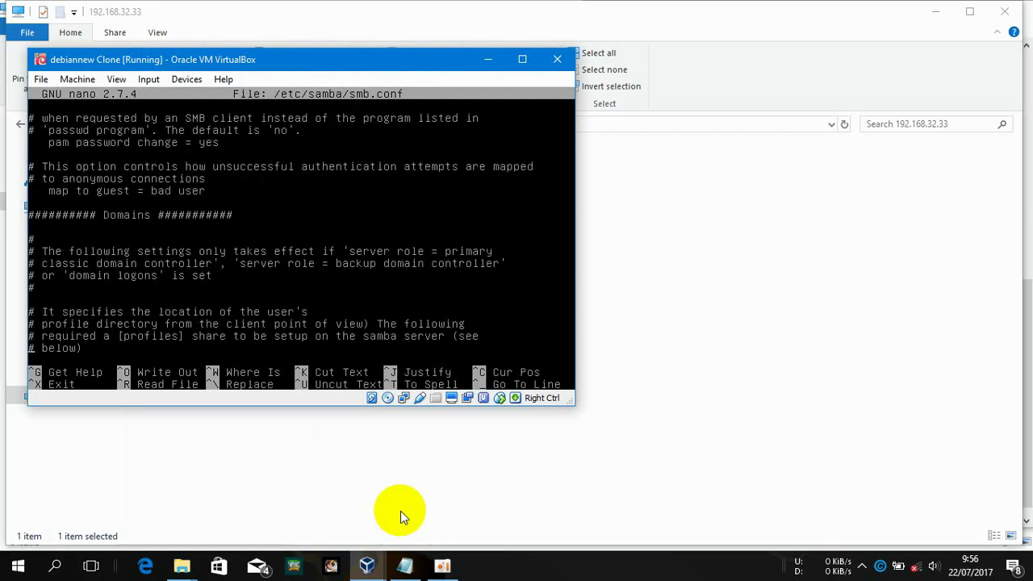
{"action": "key", "text": "Down"}
{"action": "key", "text": "Down"}
{"action": "key", "text": "Down"}
{"action": "key", "text": "Down"}
{"action": "key", "text": "Down"}
{"action": "key", "text": "Down"}
{"action": "key", "text": "Down"}
{"action": "key", "text": "Down"}
{"action": "key", "text": "Down"}
{"action": "key", "text": "Down"}
{"action": "key", "text": "Down"}
{"action": "key", "text": "Down"}
{"action": "key", "text": "Down"}
{"action": "key", "text": "Down"}
{"action": "key", "text": "Down"}
{"action": "key", "text": "Down"}
{"action": "key", "text": "Down"}
{"action": "key", "text": "Down"}
{"action": "key", "text": "Down"}
{"action": "key", "text": "Down"}
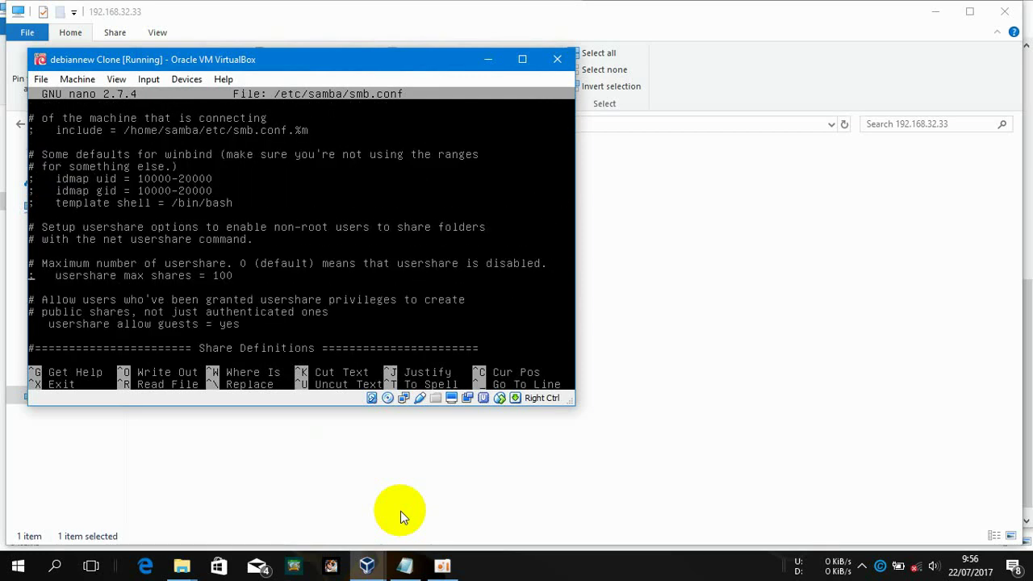
{"action": "key", "text": "Up"}
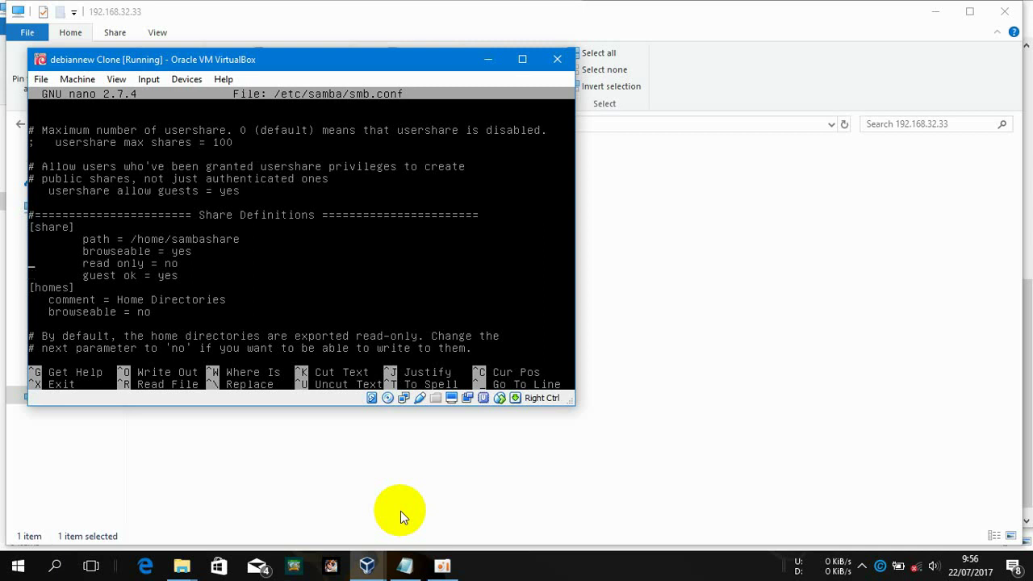
{"action": "key", "text": "BackSpace"}
{"action": "key", "text": "BackSpace"}
Save smb.conf, restart smbd with the recalled command, and return to Explorer
{"action": "key", "text": "ctrl+x"}
{"action": "key", "text": "y"}
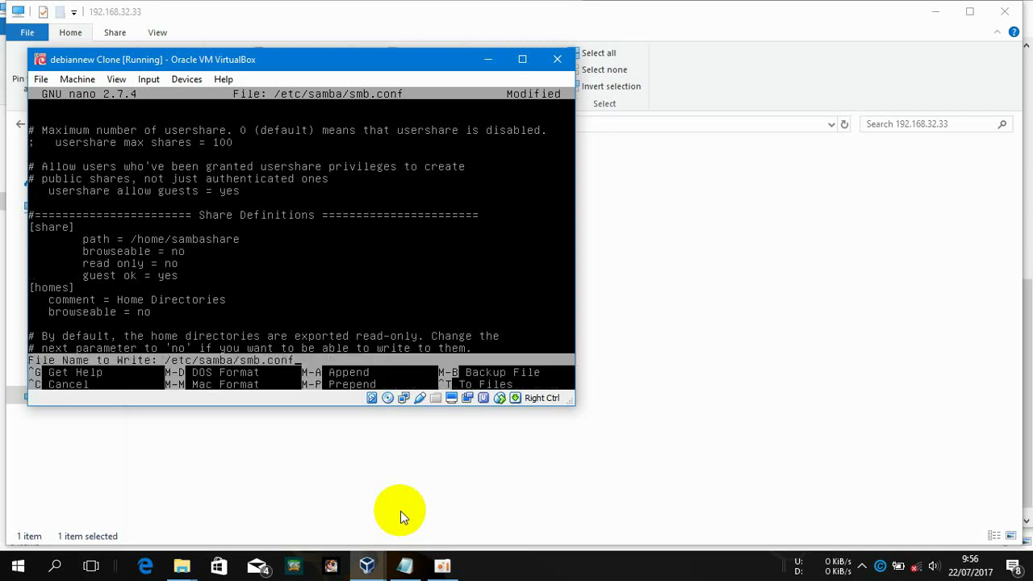
{"action": "key", "text": "Return"}
{"action": "left_click", "coordinate": [637, 420]}
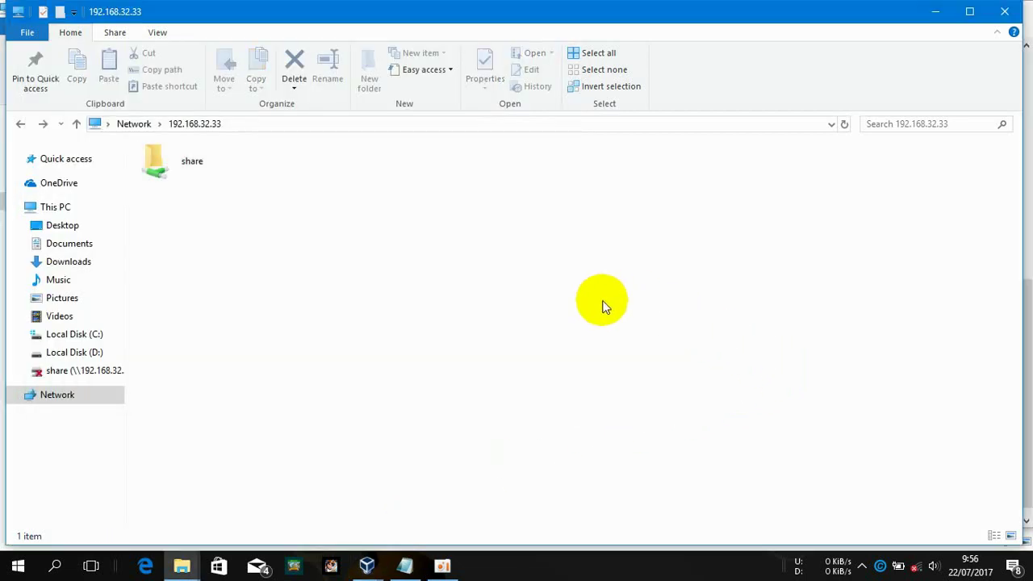
{"action": "left_click", "coordinate": [374, 545]}
{"action": "key", "text": "Up"}
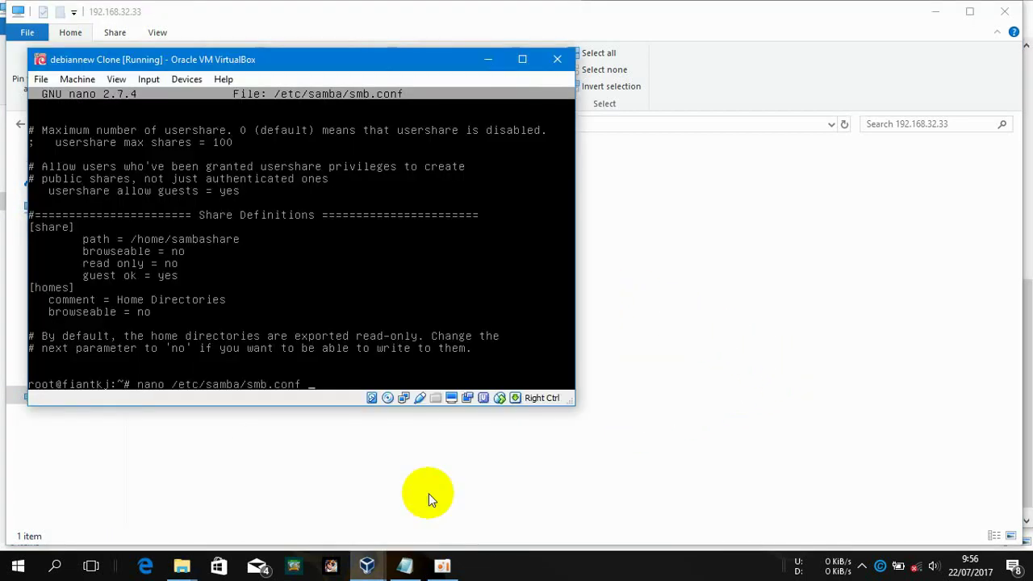
{"action": "key", "text": "Up"}
{"action": "key", "text": "Return"}
{"action": "key", "text": "alt+Tab"}
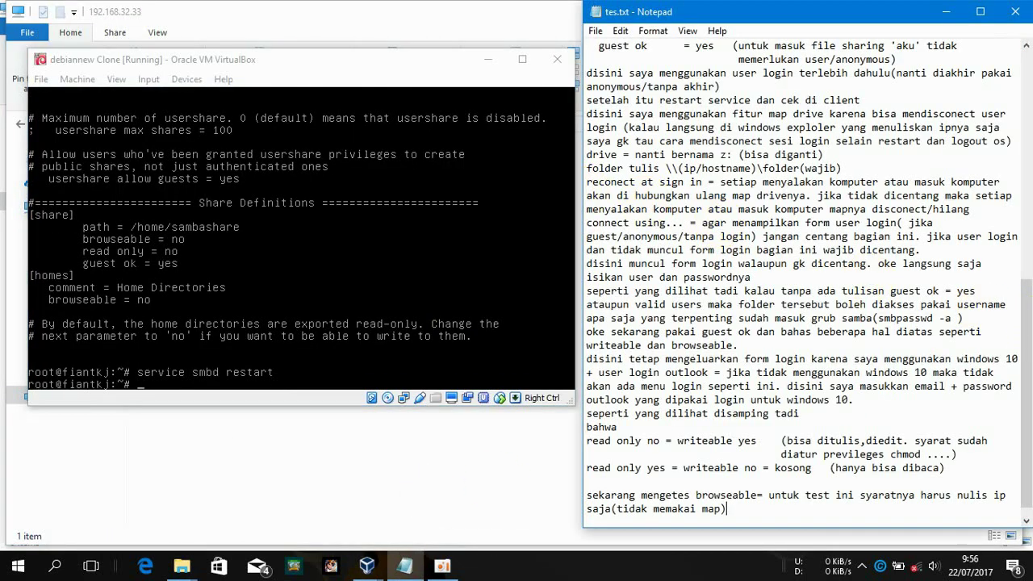
{"action": "left_click", "coordinate": [274, 485]}
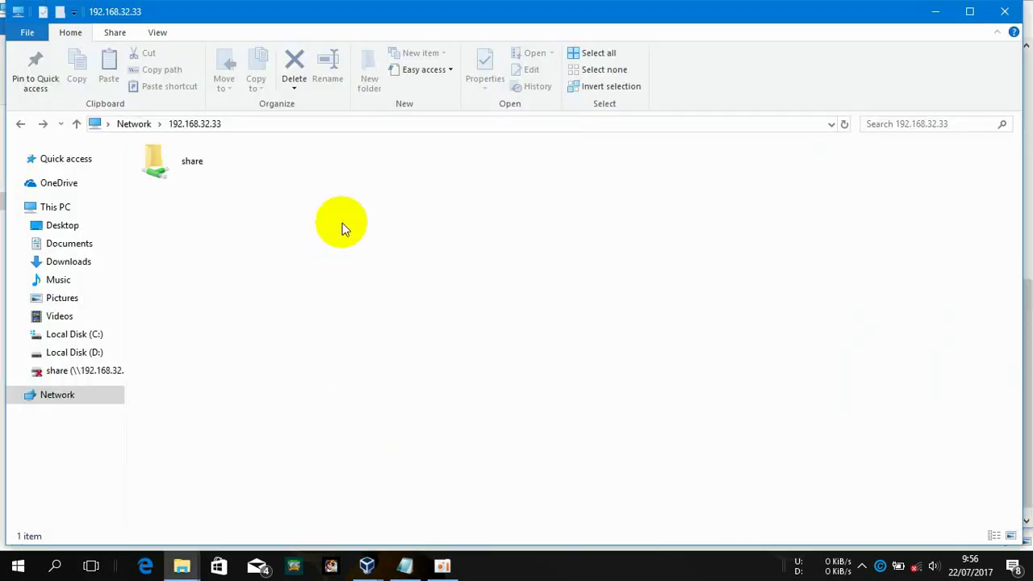
Reconnect to \\192.168.32.33, sign in with the account e-mail and password, and open a This PC window
{"action": "left_click", "coordinate": [333, 129]}
{"action": "key", "text": "Return"}
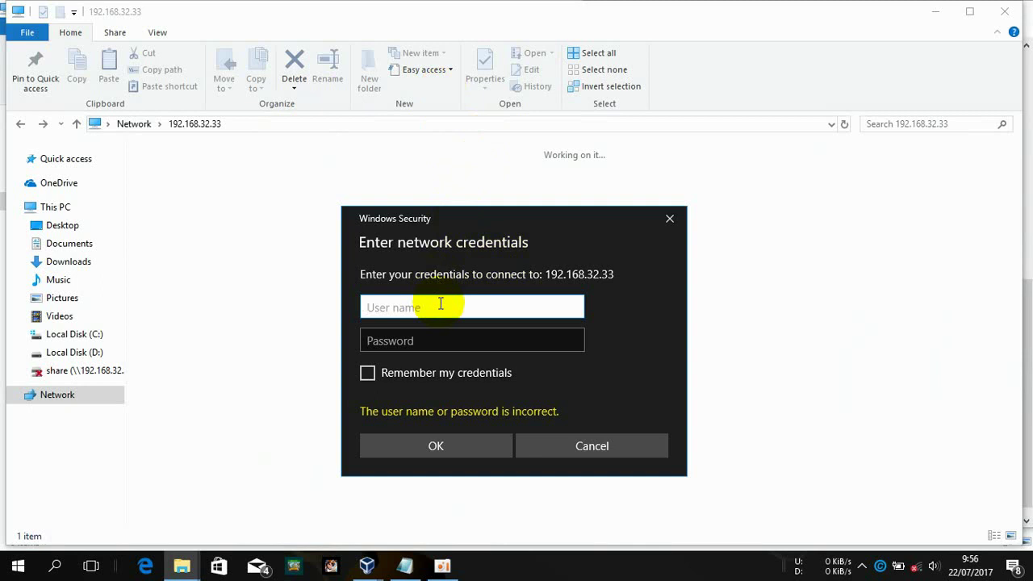
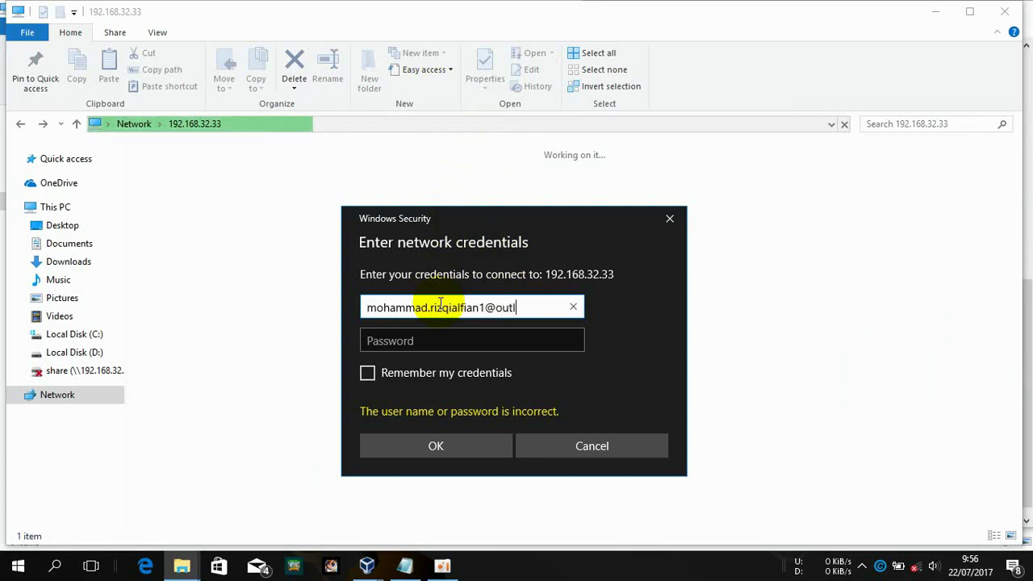
{"action": "key", "text": "Tab"}
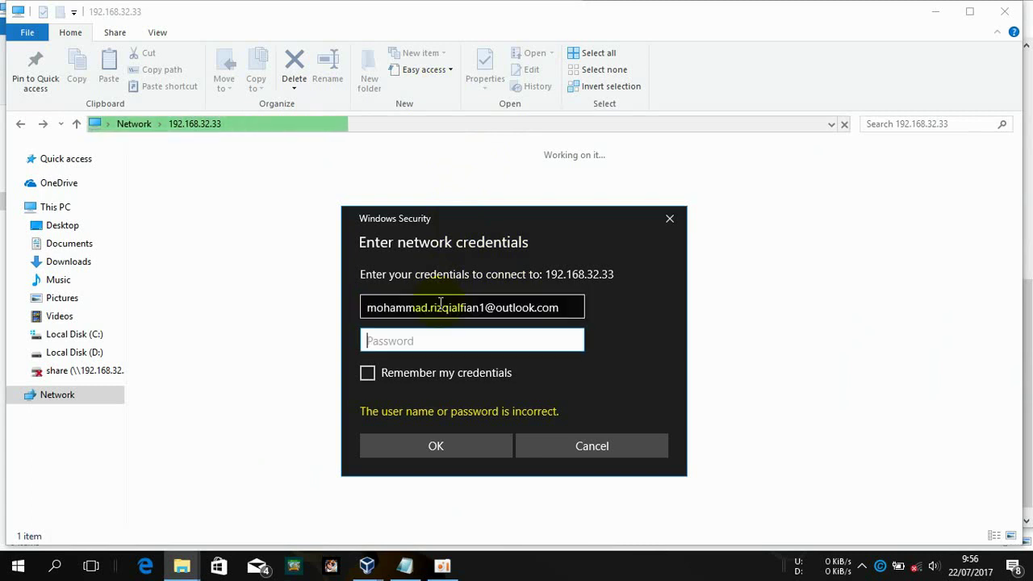
{"action": "key", "text": "Return"}
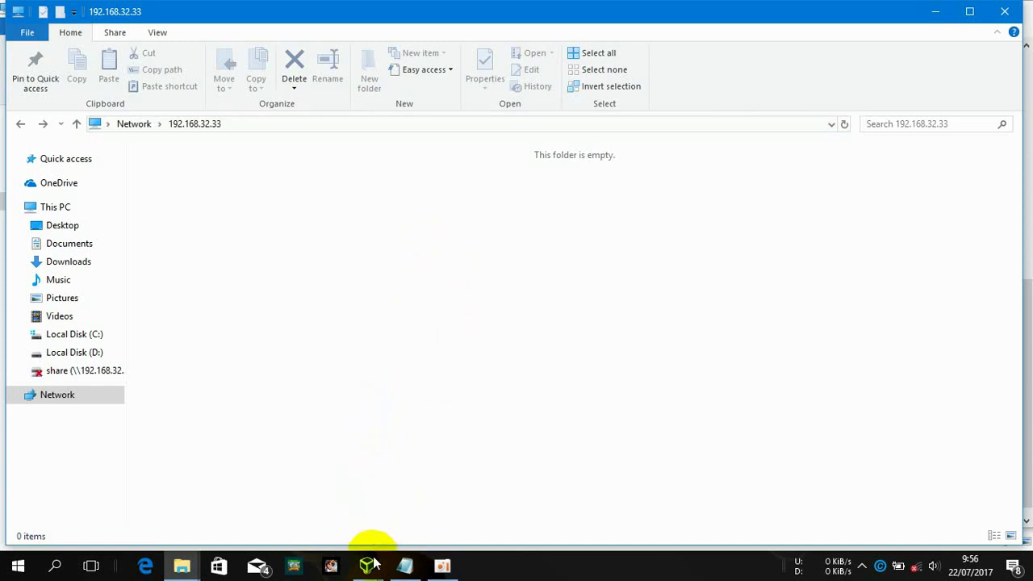
{"action": "key", "text": "super+e"}
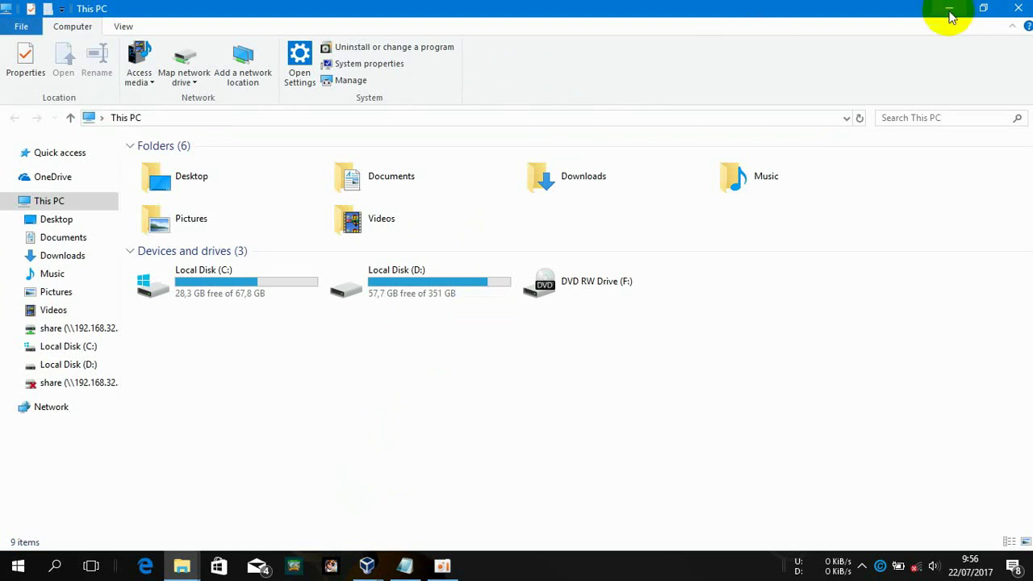
Open the hidden share by typing \\192.168.32.33\share, then view the tes.txt notes
{"action": "left_click", "coordinate": [949, 9]}
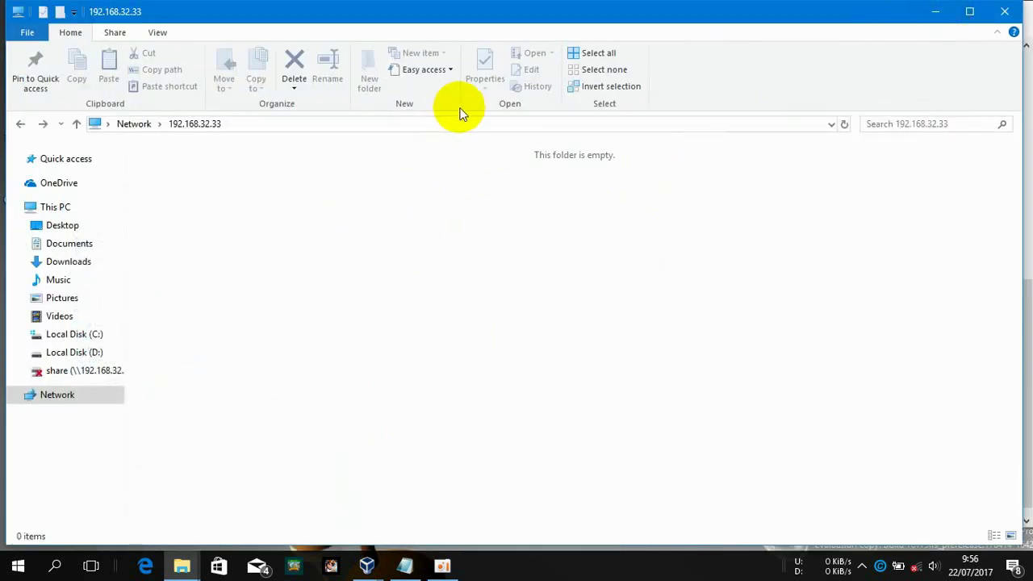
{"action": "left_click", "coordinate": [465, 125]}
{"action": "left_click", "coordinate": [466, 123]}
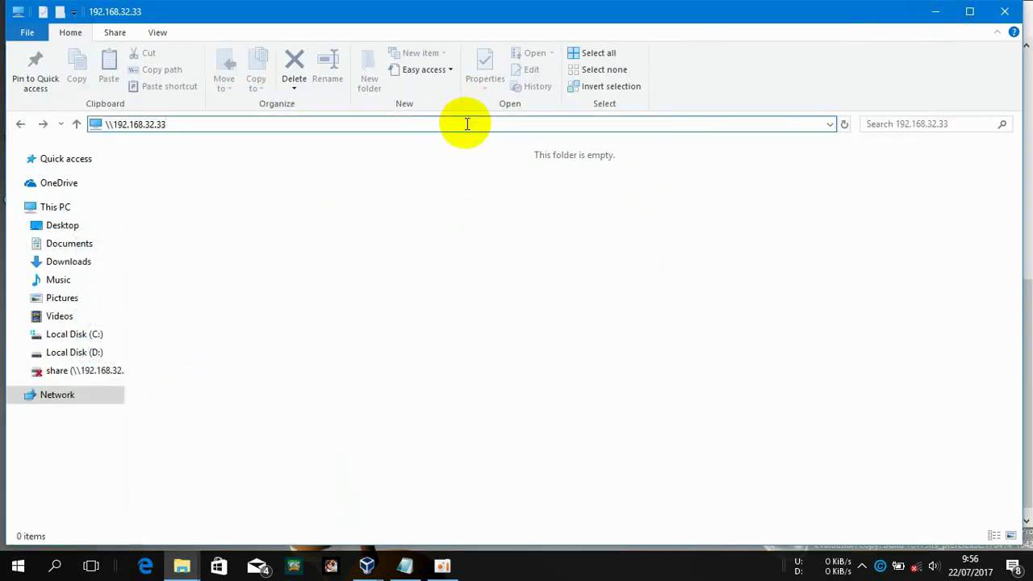
{"action": "type", "text": "\\share"}
{"action": "key", "text": "Return"}
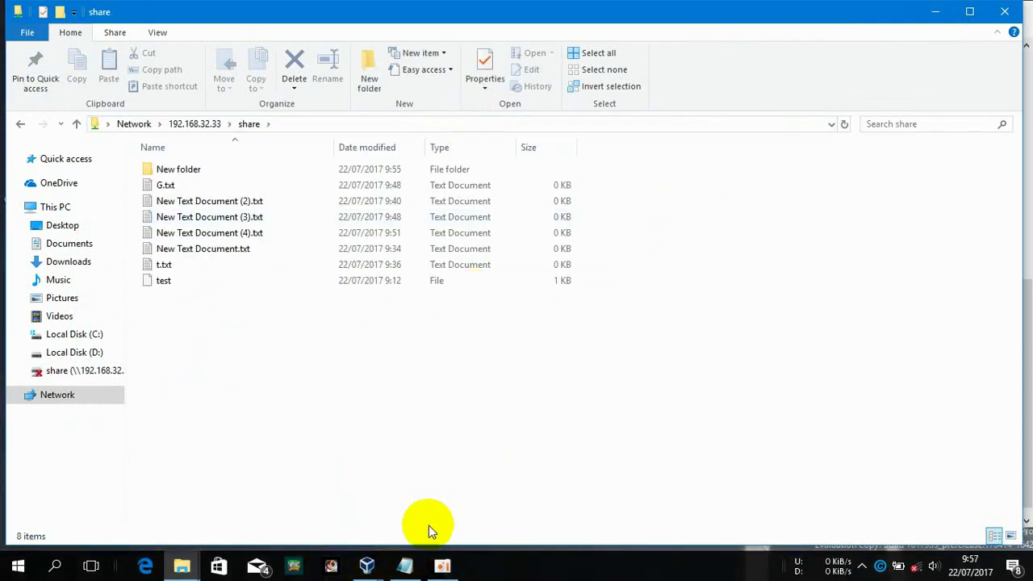
{"action": "left_click", "coordinate": [405, 565]}
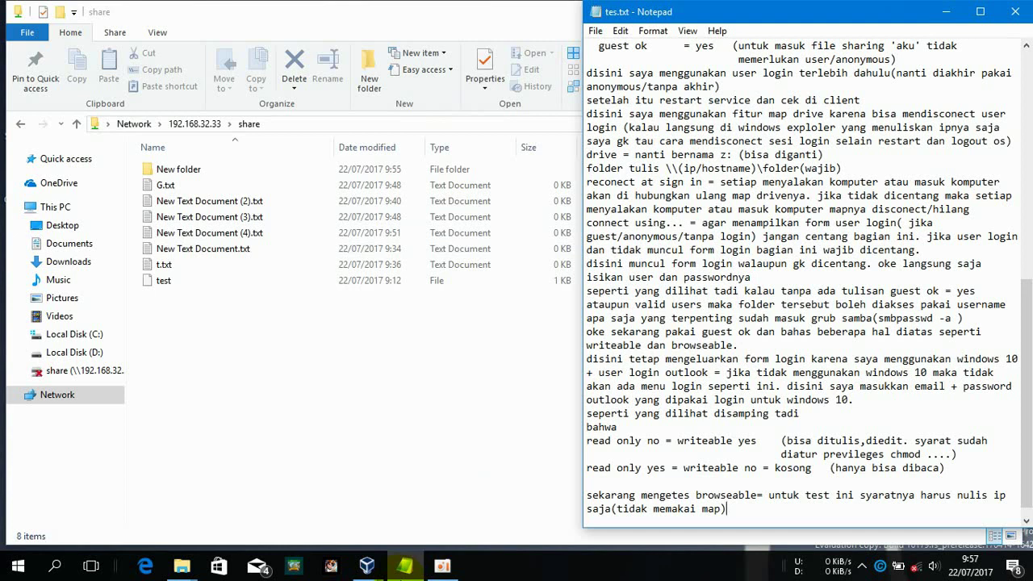
{"action": "scroll", "coordinate": [799, 323], "scroll_direction": "down", "scroll_amount": 1}
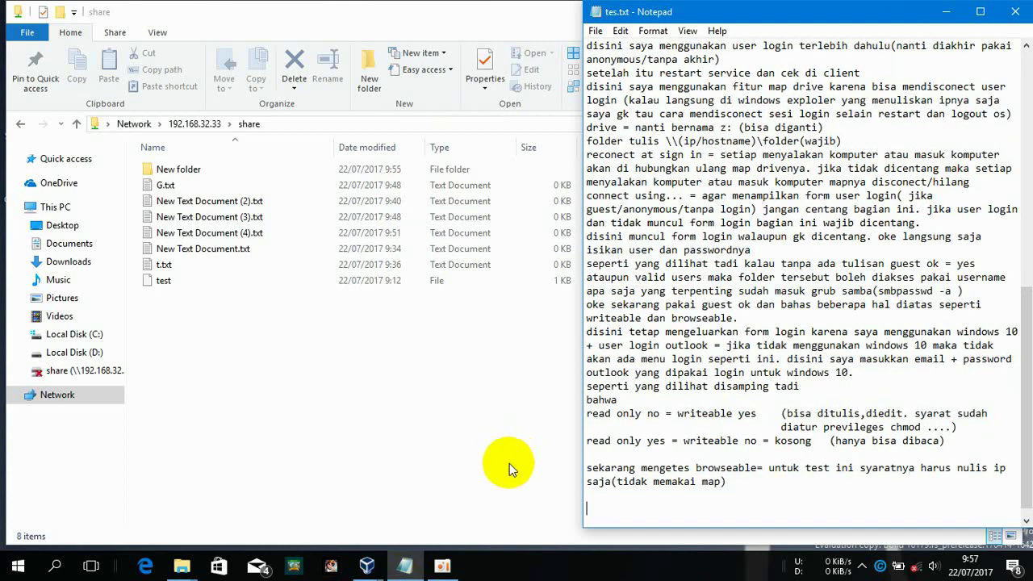
Open smb.conf in nano on the Debian VM and scroll to the [share] section
{"action": "left_click", "coordinate": [367, 567]}
{"action": "left_click", "coordinate": [413, 484]}
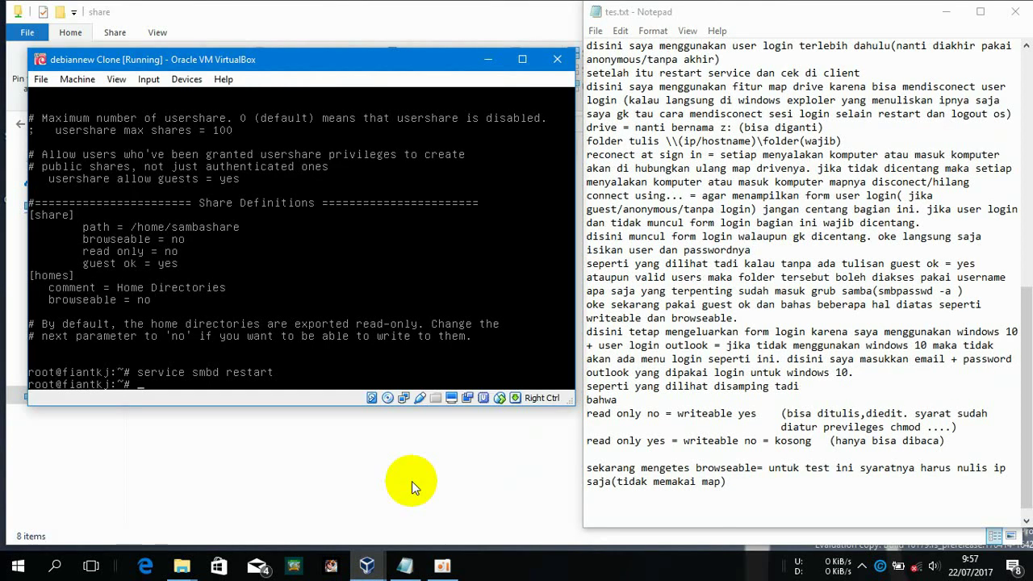
{"action": "key", "text": "Return"}
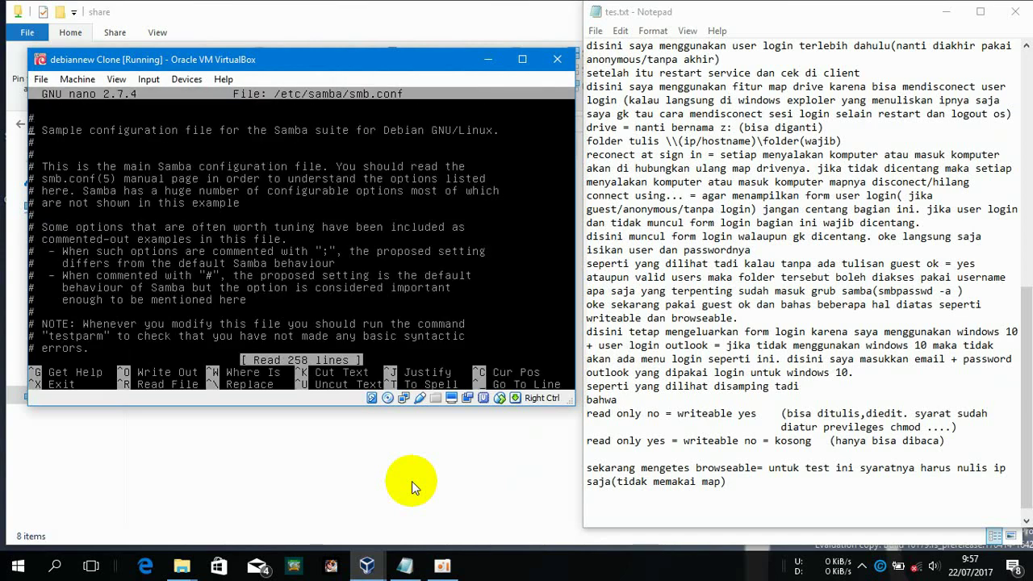
{"action": "key", "text": "Down"}
{"action": "key", "text": "Down"}
{"action": "key", "text": "Down"}
{"action": "key", "text": "Down"}
{"action": "key", "text": "Down"}
{"action": "key", "text": "Down"}
{"action": "key", "text": "Down"}
{"action": "key", "text": "Down"}
{"action": "key", "text": "Down"}
{"action": "key", "text": "Down"}
{"action": "key", "text": "Down"}
{"action": "key", "text": "Down"}
{"action": "key", "text": "Down"}
{"action": "key", "text": "Down"}
{"action": "key", "text": "Down"}
{"action": "key", "text": "Down"}
{"action": "key", "text": "Down"}
{"action": "key", "text": "Down"}
{"action": "key", "text": "Down"}
{"action": "key", "text": "Down"}
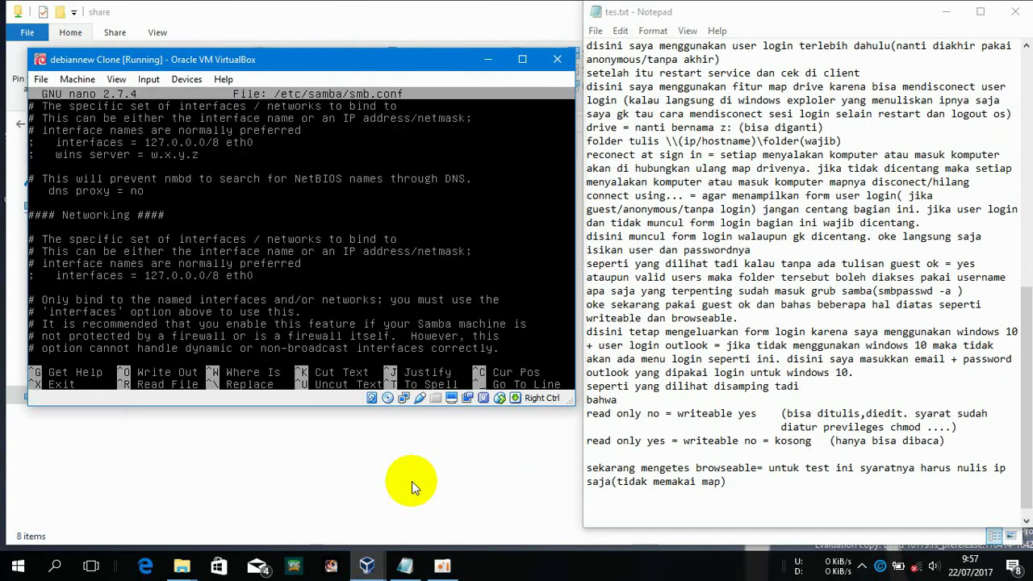
{"action": "key", "text": "Down"}
{"action": "key", "text": "Down"}
{"action": "key", "text": "Down"}
{"action": "key", "text": "Down"}
{"action": "key", "text": "Down"}
{"action": "key", "text": "Down"}
{"action": "key", "text": "Down"}
{"action": "key", "text": "Down"}
{"action": "key", "text": "Down"}
{"action": "key", "text": "Down"}
{"action": "key", "text": "Down"}
{"action": "key", "text": "Down"}
{"action": "key", "text": "Down"}
{"action": "key", "text": "Down"}
{"action": "key", "text": "Down"}
{"action": "key", "text": "Down"}
{"action": "key", "text": "Down"}
{"action": "key", "text": "Down"}
{"action": "key", "text": "Down"}
{"action": "key", "text": "Down"}
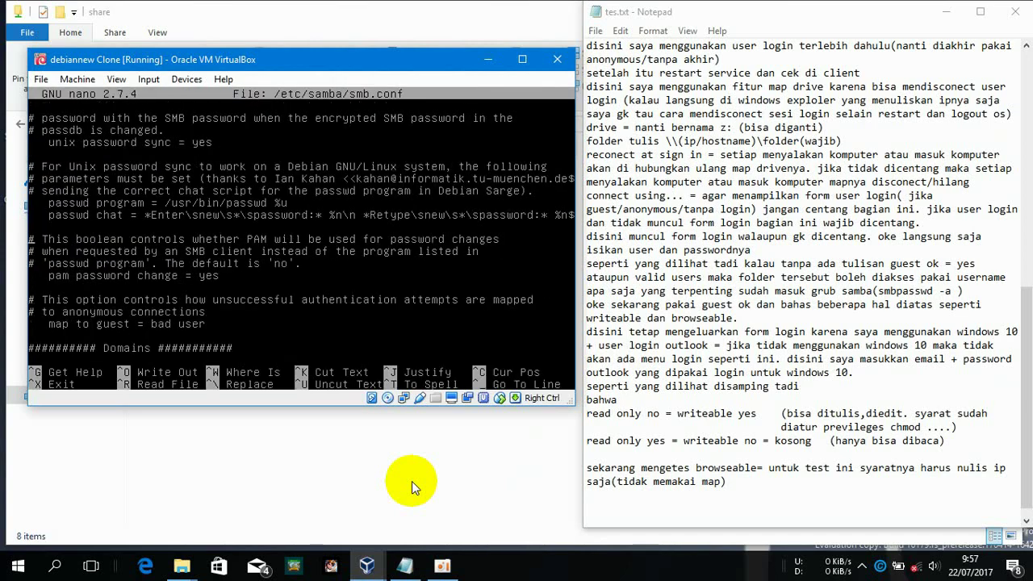
{"action": "key", "text": "Down"}
{"action": "key", "text": "Down"}
{"action": "key", "text": "Down"}
{"action": "key", "text": "Down"}
{"action": "key", "text": "Down"}
{"action": "key", "text": "Down"}
{"action": "key", "text": "Down"}
{"action": "key", "text": "Down"}
{"action": "key", "text": "Down"}
{"action": "key", "text": "Down"}
{"action": "key", "text": "Down"}
{"action": "key", "text": "Down"}
{"action": "key", "text": "Down"}
{"action": "key", "text": "Down"}
{"action": "key", "text": "Down"}
{"action": "key", "text": "Down"}
{"action": "key", "text": "Down"}
{"action": "key", "text": "Down"}
{"action": "key", "text": "Down"}
{"action": "key", "text": "Down"}
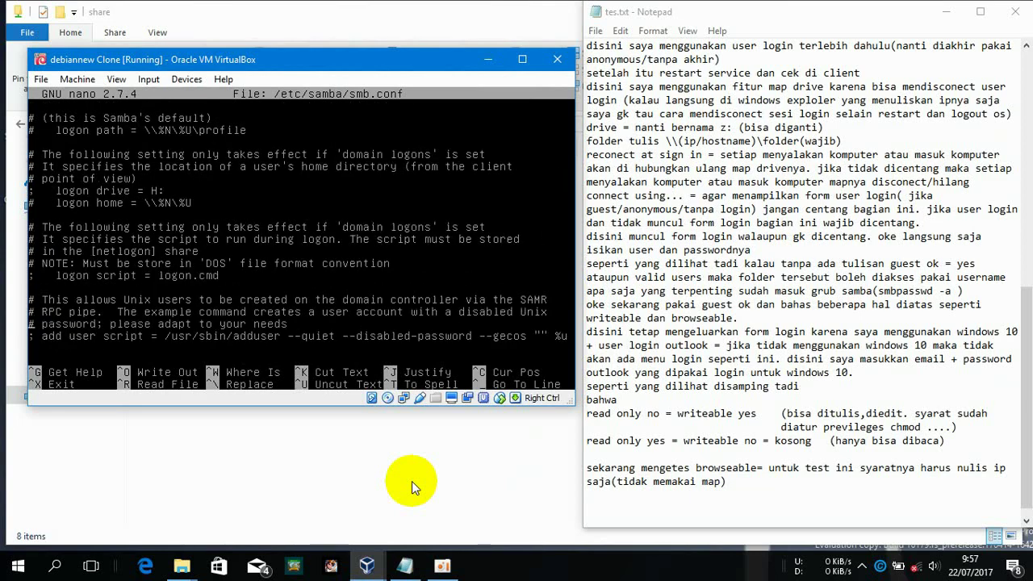
{"action": "key", "text": "Down"}
{"action": "key", "text": "Down"}
{"action": "key", "text": "Down"}
{"action": "key", "text": "Down"}
{"action": "key", "text": "Down"}
{"action": "key", "text": "Down"}
{"action": "key", "text": "Down"}
{"action": "key", "text": "Down"}
{"action": "key", "text": "Down"}
{"action": "key", "text": "Down"}
{"action": "key", "text": "Down"}
{"action": "key", "text": "Down"}
{"action": "key", "text": "Down"}
{"action": "key", "text": "Down"}
{"action": "key", "text": "Down"}
{"action": "key", "text": "Down"}
{"action": "key", "text": "Down"}
{"action": "key", "text": "Down"}
{"action": "key", "text": "Down"}
{"action": "key", "text": "Down"}
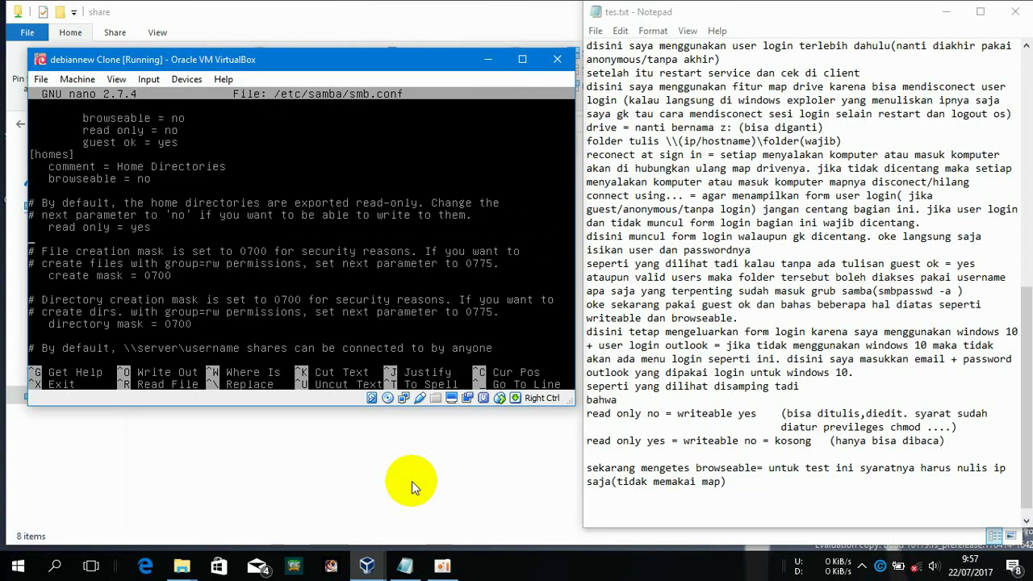
{"action": "key", "text": "Up"}
{"action": "key", "text": "Up"}
{"action": "key", "text": "Up"}
{"action": "key", "text": "Up"}
{"action": "key", "text": "Up"}
{"action": "key", "text": "Up"}
{"action": "key", "text": "Up"}
{"action": "key", "text": "Up"}
{"action": "key", "text": "Up"}
{"action": "key", "text": "Up"}
{"action": "key", "text": "Up"}
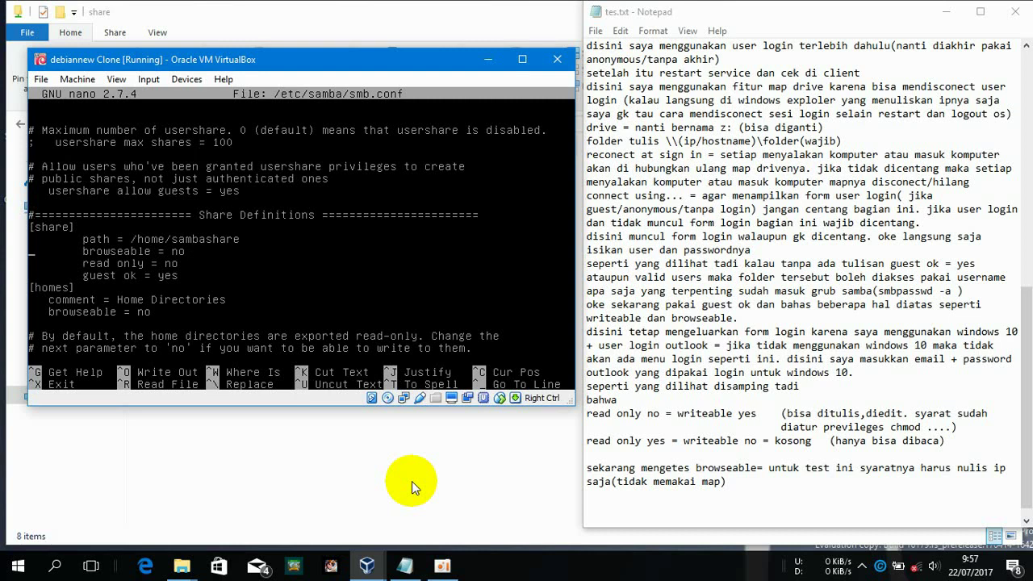
Delete the browseable = no line, save smb.conf, and restart smbd
{"action": "key", "text": "Delete"}
{"action": "key", "text": "Delete"}
{"action": "key", "text": "Delete"}
{"action": "key", "text": "Delete"}
{"action": "key", "text": "Delete"}
{"action": "key", "text": "Delete"}
{"action": "key", "text": "Delete"}
{"action": "key", "text": "Delete"}
{"action": "key", "text": "Delete"}
{"action": "key", "text": "Delete"}
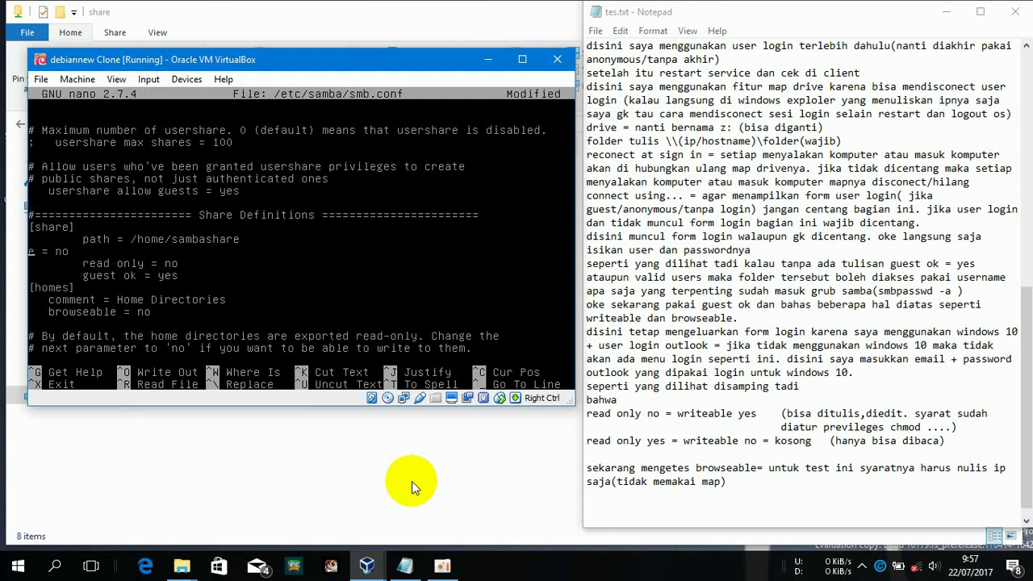
{"action": "key", "text": "Delete"}
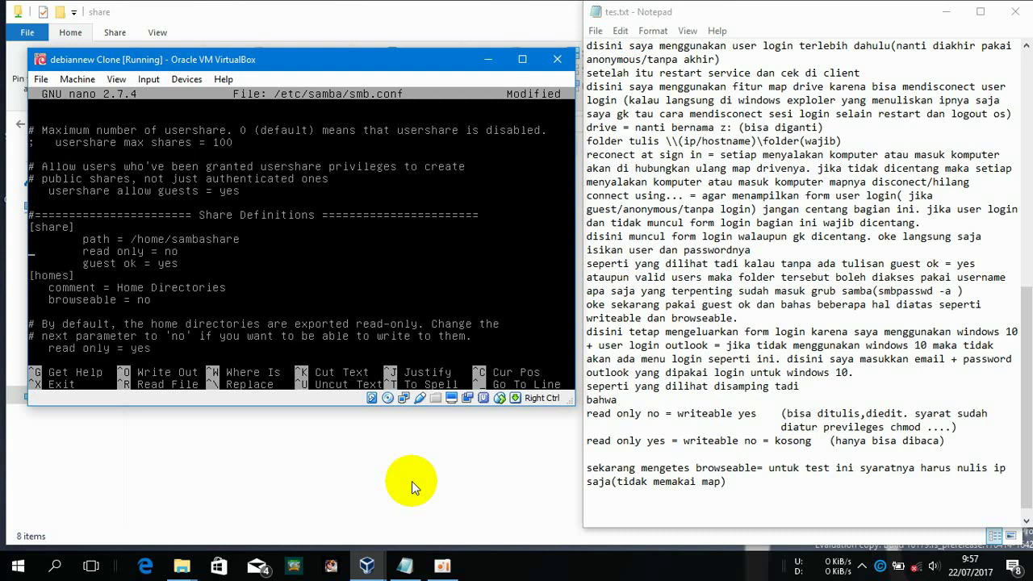
{"action": "key", "text": "ctrl+x"}
{"action": "key", "text": "y"}
{"action": "key", "text": "Return"}
{"action": "key", "text": "Up"}
{"action": "key", "text": "Up"}
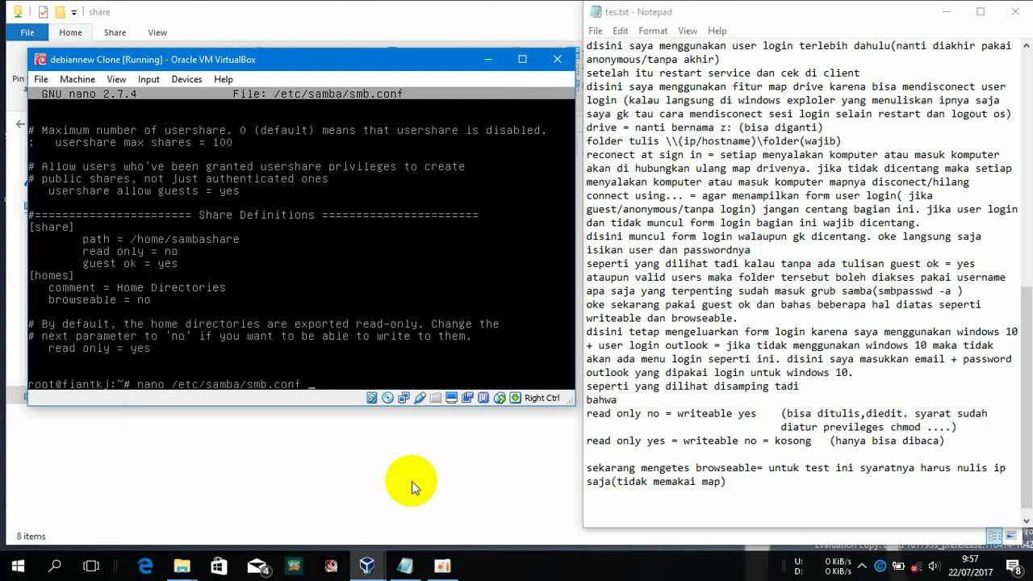
{"action": "key", "text": "Return"}
{"action": "left_click", "coordinate": [402, 474]}
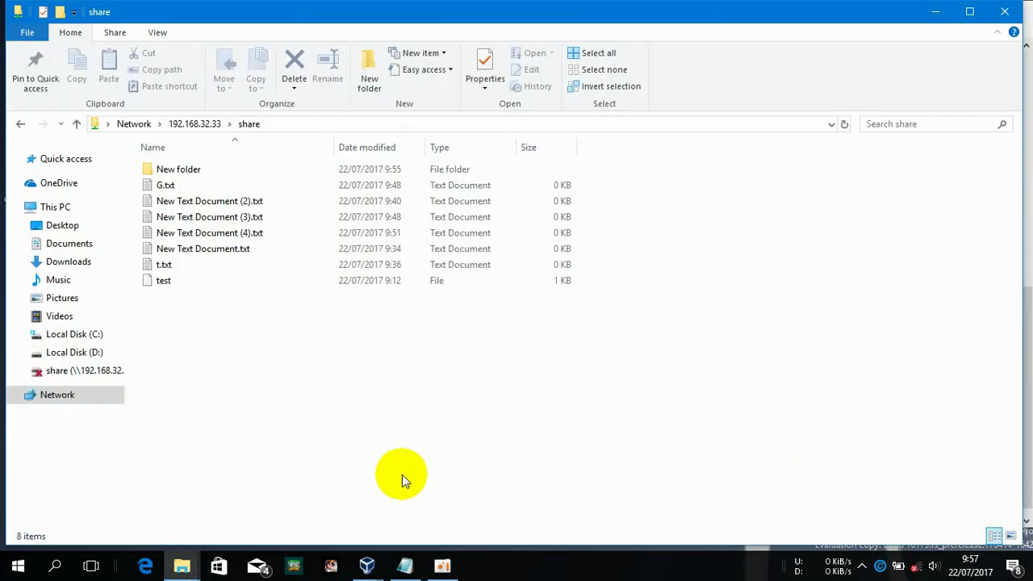
Confirm share is listed again under 192.168.32.33 and opens, then switch back to the Debian VM
{"action": "key", "text": "BackSpace"}
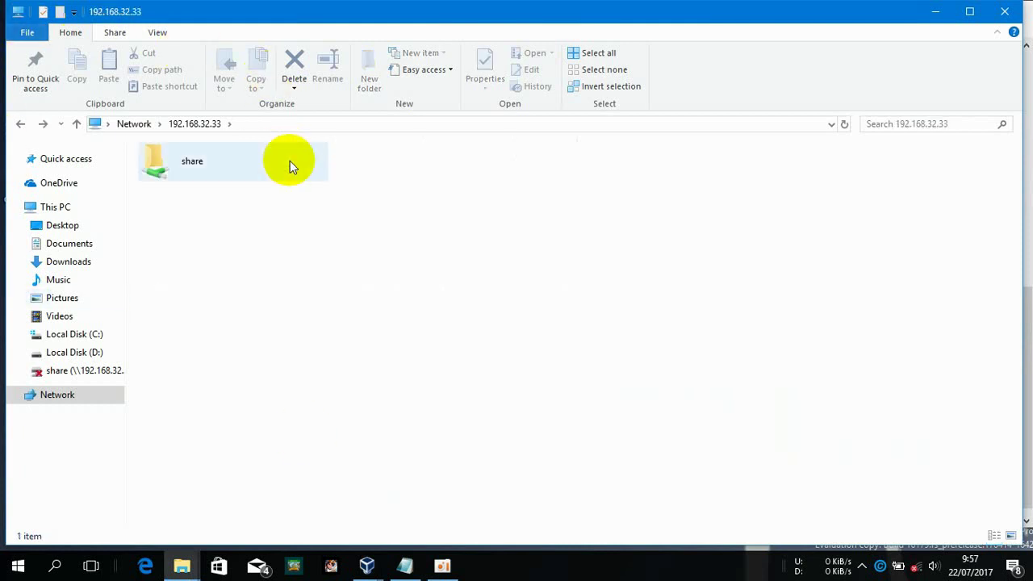
{"action": "double_click", "coordinate": [186, 158]}
{"action": "key", "text": "BackSpace"}
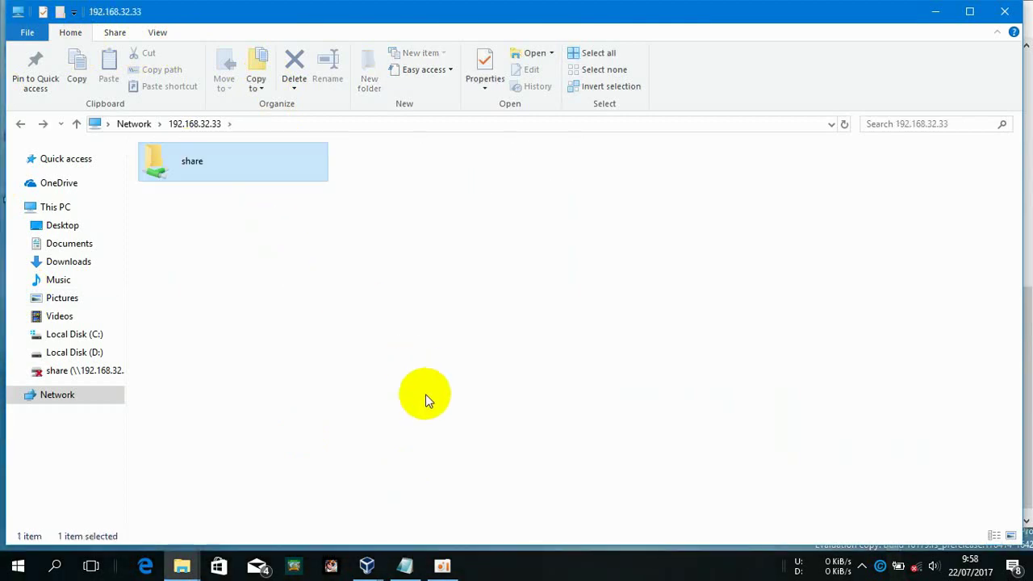
{"action": "left_click", "coordinate": [396, 565]}
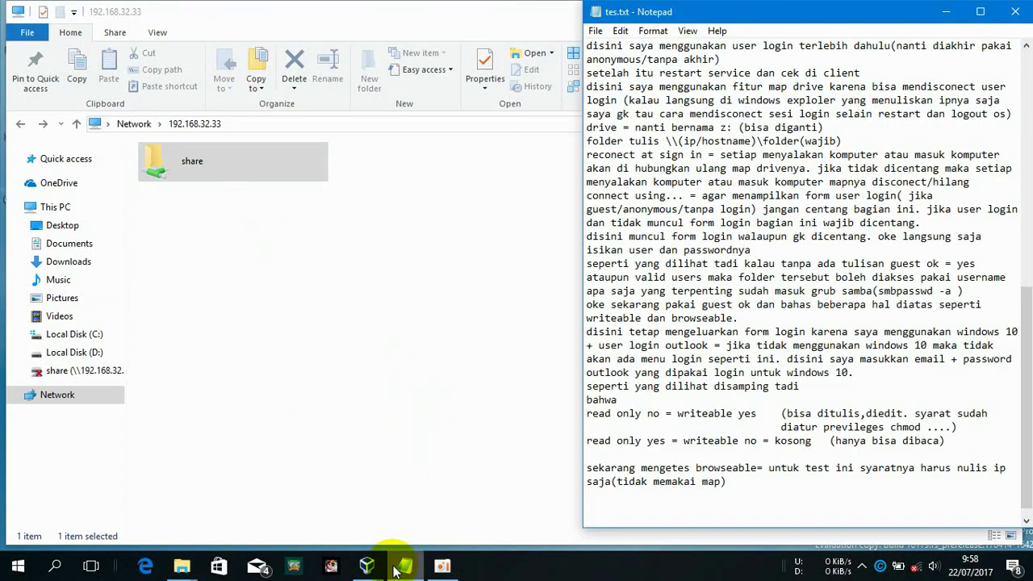
{"action": "mouse_move", "coordinate": [369, 557]}
{"action": "left_click", "coordinate": [386, 525]}
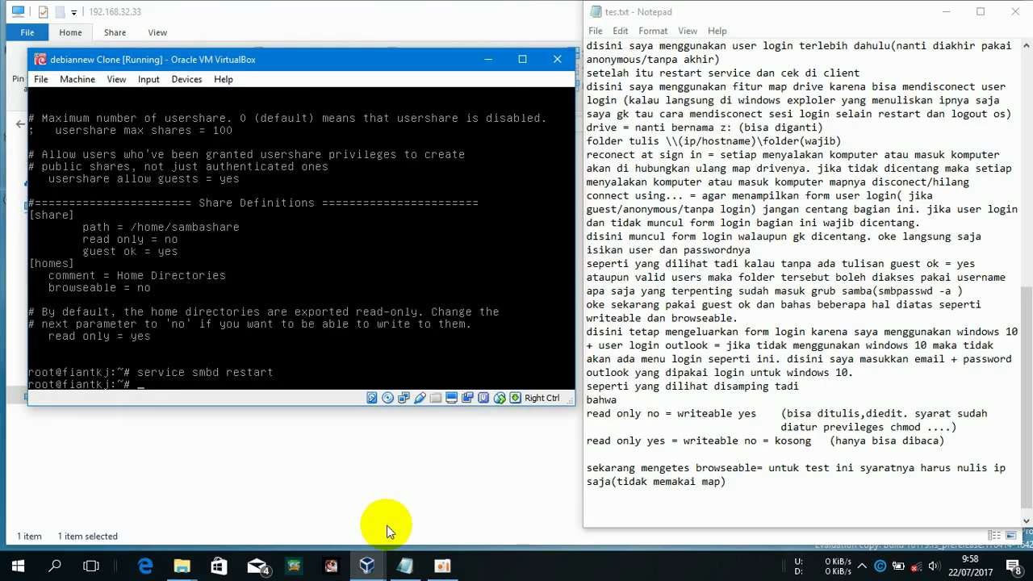
Review the browseable yes/no lines and closing lines in tes.txt, adding a new line after 'wathcing'
{"action": "left_click", "coordinate": [644, 503]}
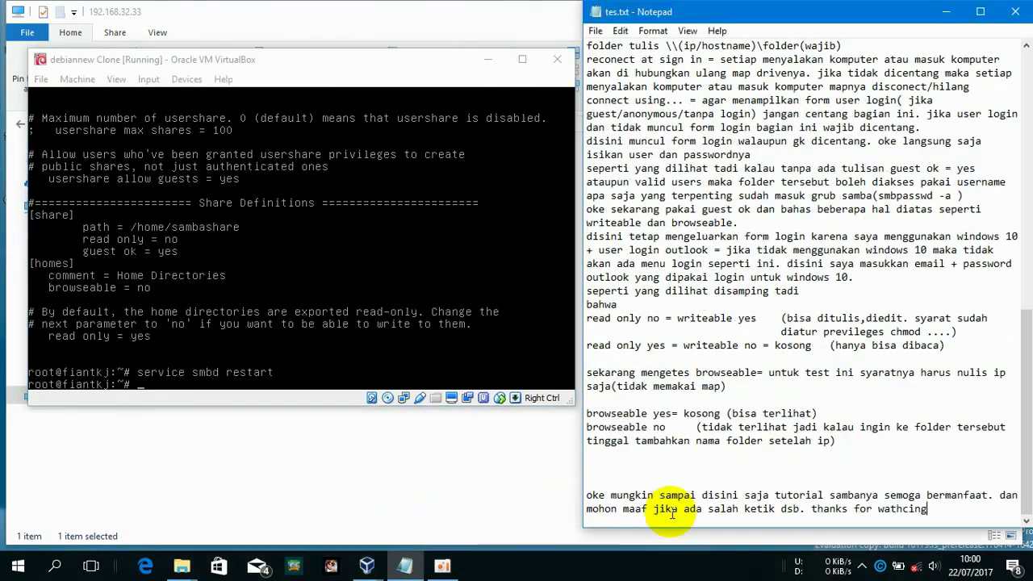
{"action": "left_click_drag", "start_coordinate": [926, 508], "coordinate": [540, 491]}
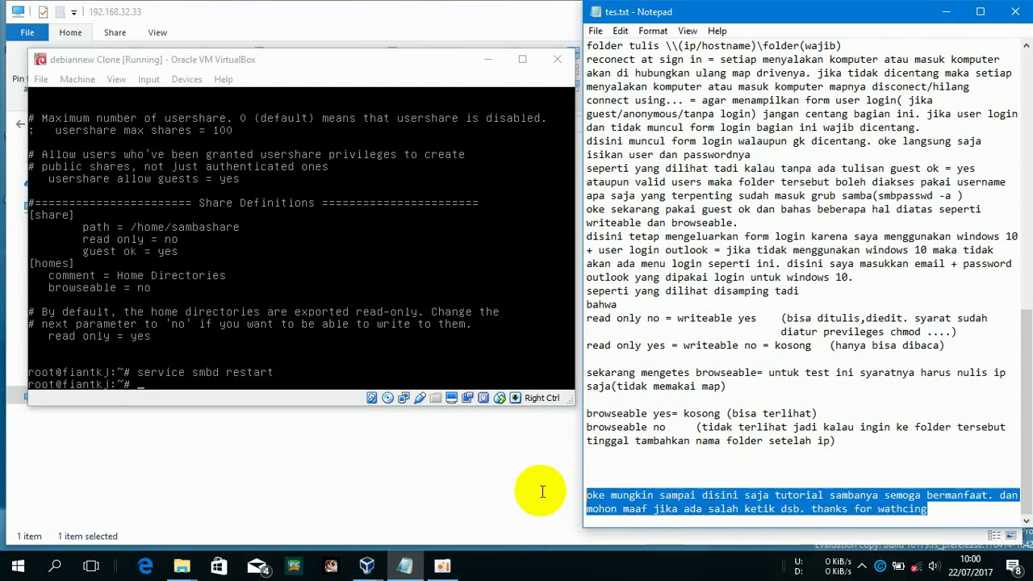
{"action": "left_click", "coordinate": [871, 439]}
{"action": "left_click_drag", "start_coordinate": [871, 438], "coordinate": [485, 420]}
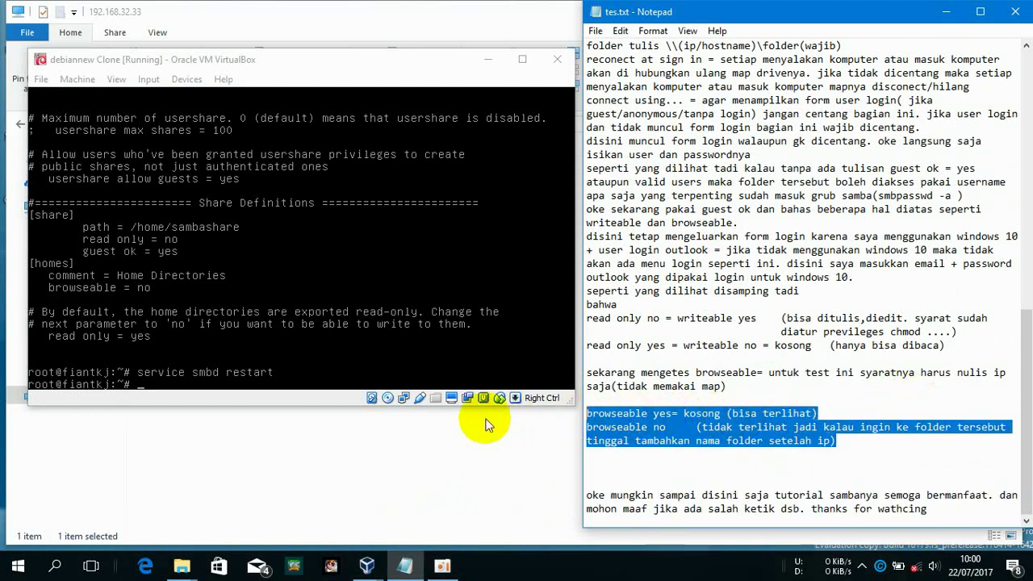
{"action": "left_click", "coordinate": [948, 509]}
{"action": "key", "text": "Return"}
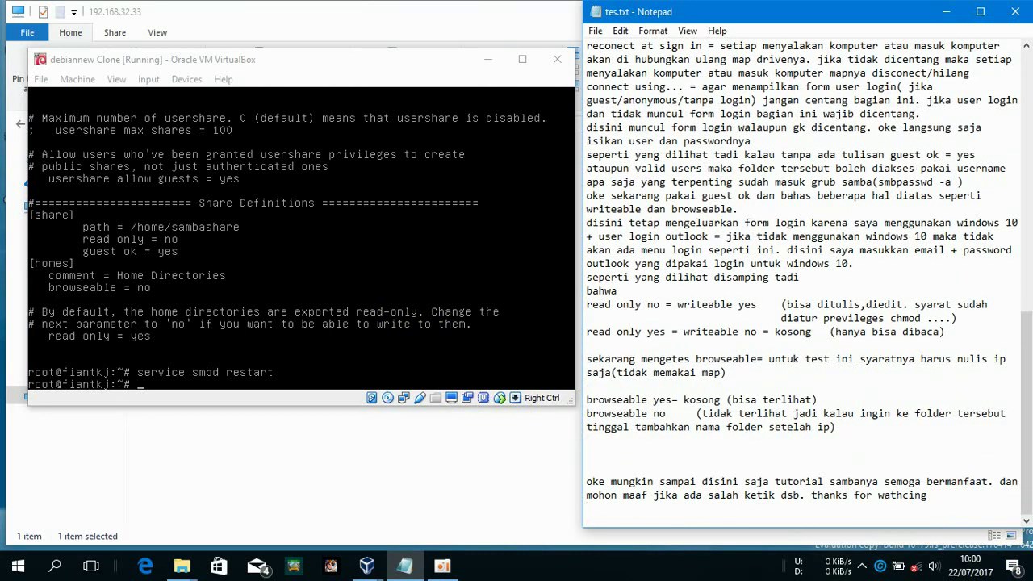